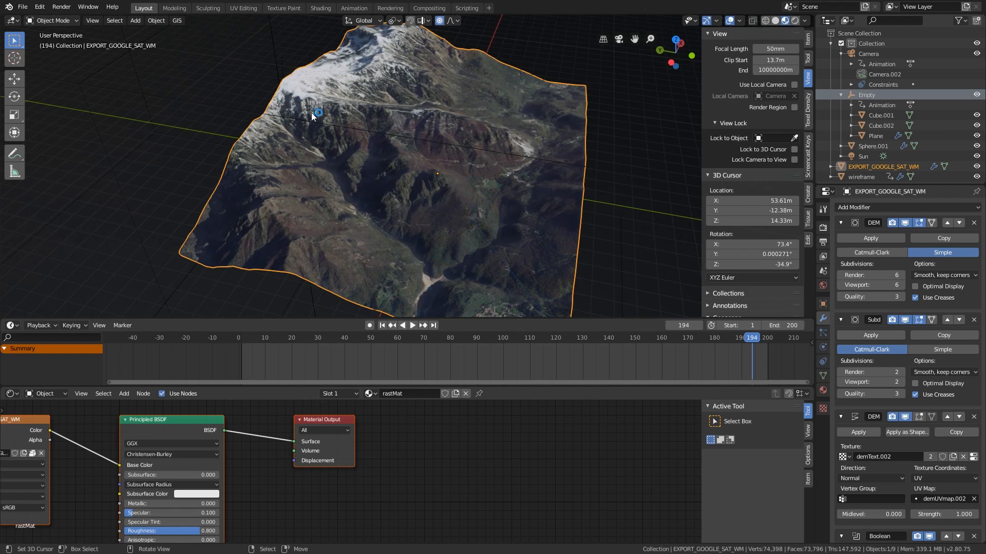
Examine the finished terrain animation at several frames and during playback, following the wireframe's transition into the satellite-textured mountain.
{"action": "left_click", "coordinate": [177, 20]}
{"action": "left_click", "coordinate": [176, 20]}
{"action": "mouse_move", "coordinate": [200, 47]}
{"action": "left_click", "coordinate": [459, 344]}
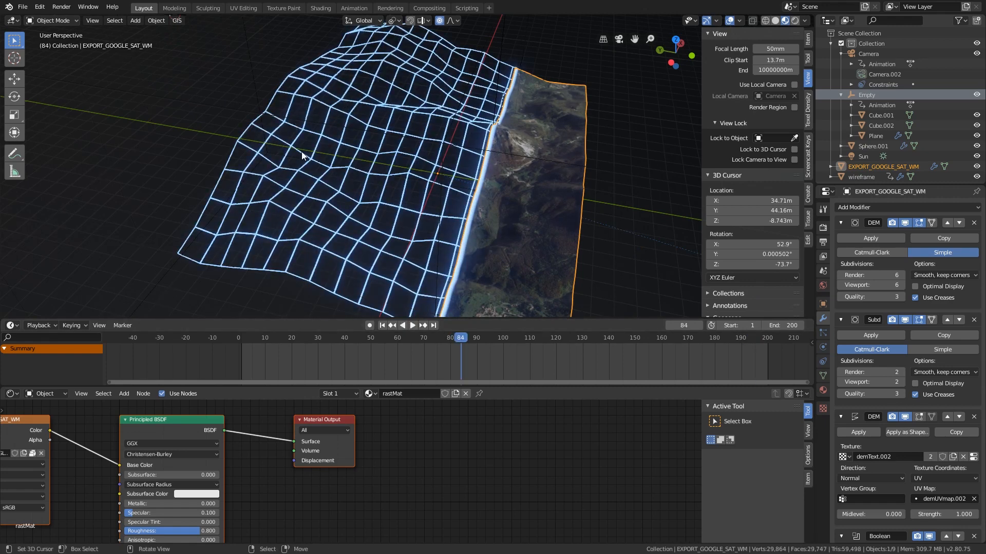
{"action": "left_click", "coordinate": [244, 337]}
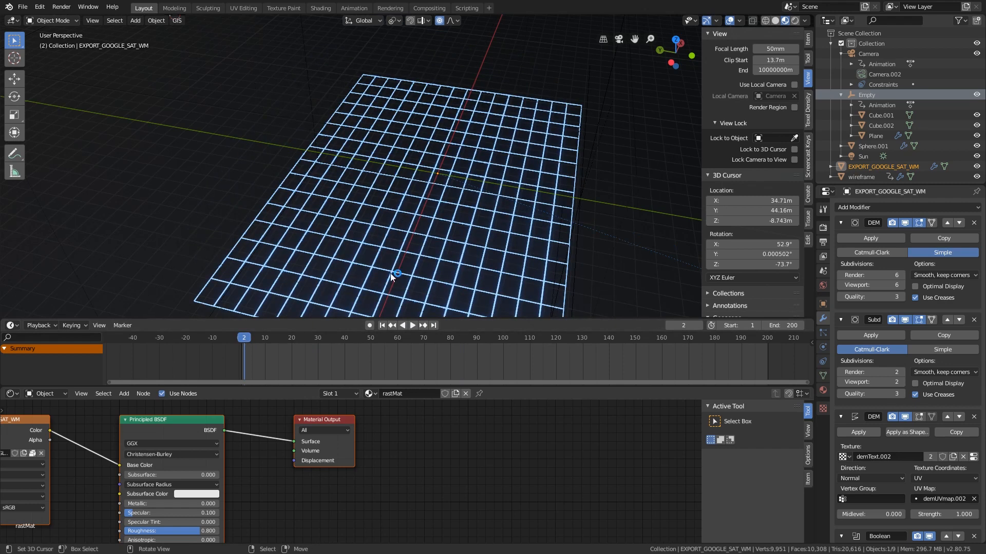
{"action": "left_click", "coordinate": [331, 339]}
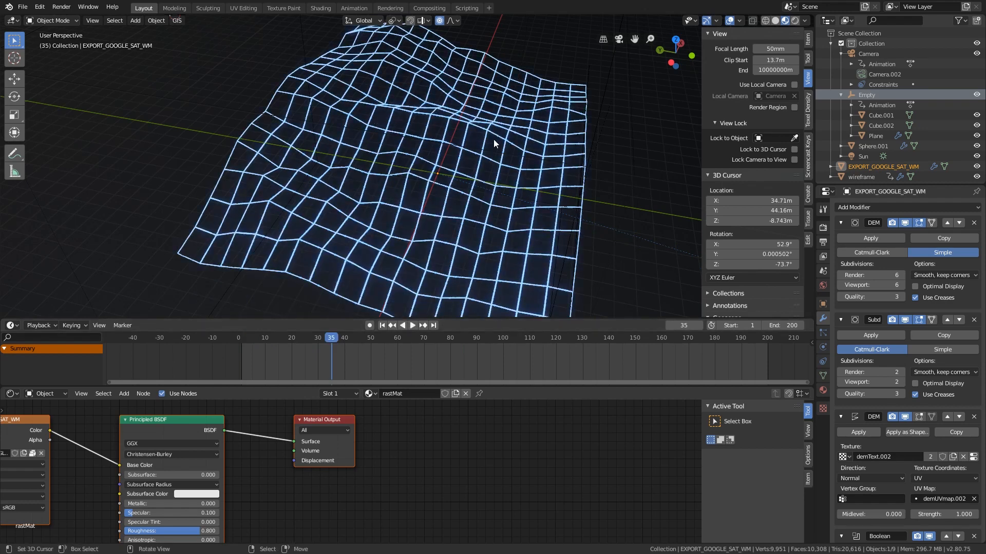
{"action": "scroll", "coordinate": [924, 383], "scroll_direction": "down", "scroll_amount": 3}
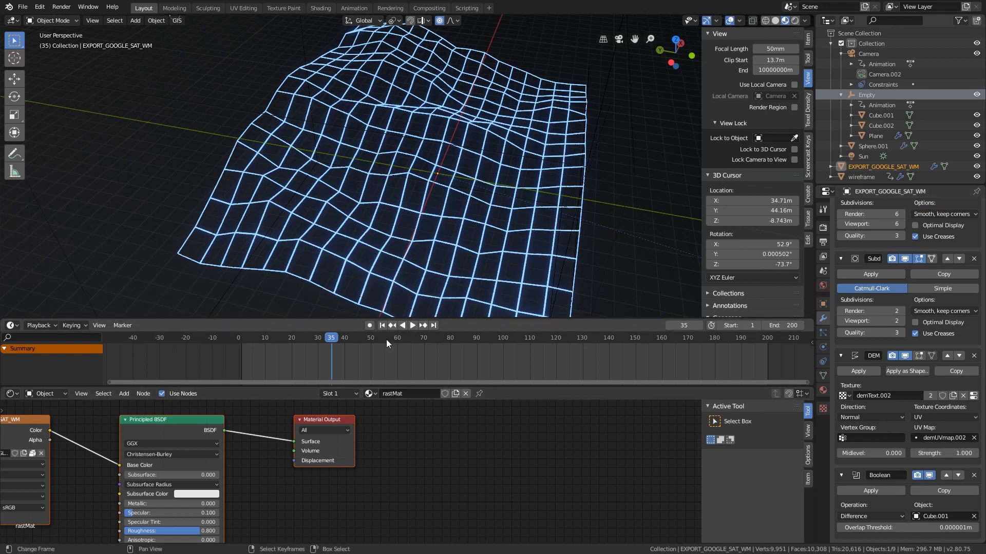
{"action": "key", "text": "space"}
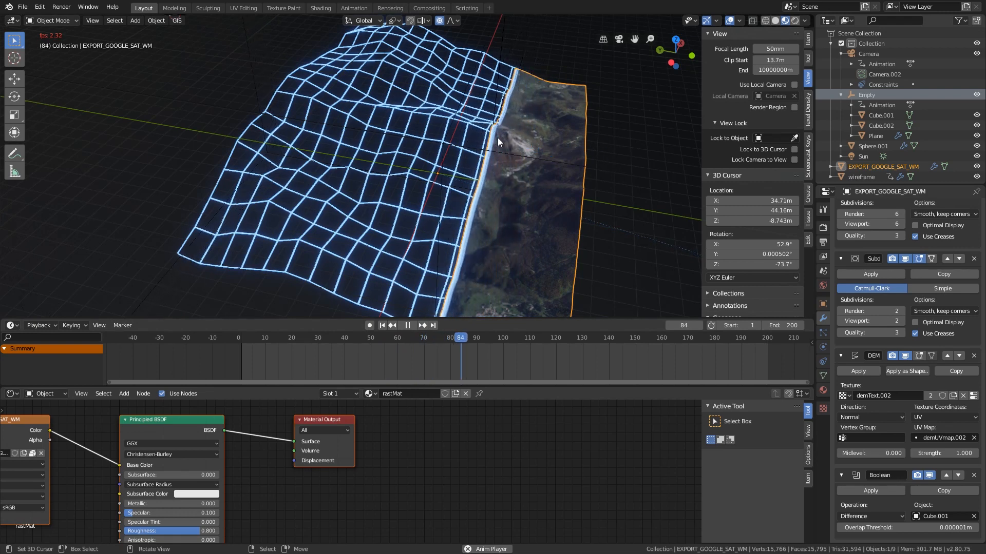
{"action": "left_click", "coordinate": [409, 325]}
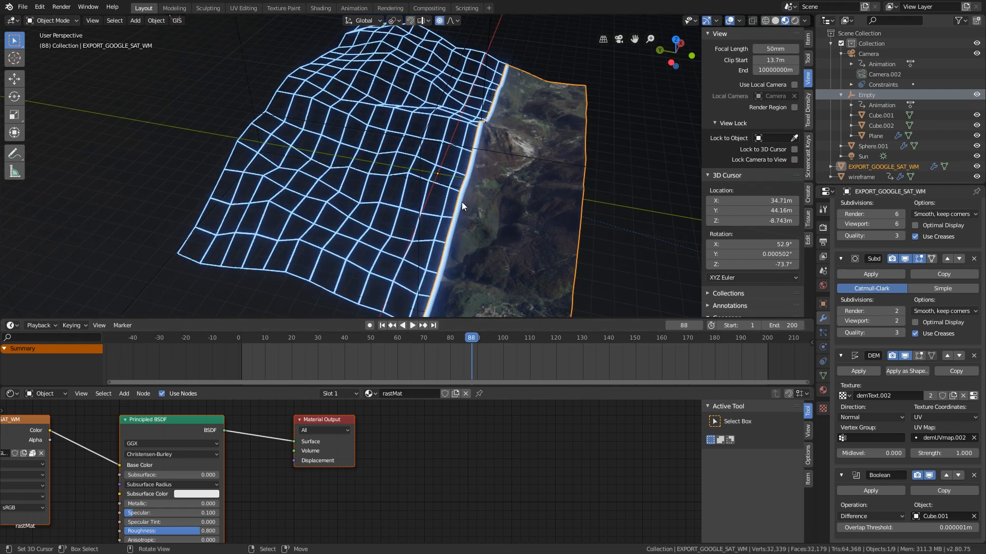
Switch the viewport to solid shading and inspect the helper cubes and the sphere surrounding the terrain.
{"action": "left_click", "coordinate": [773, 22]}
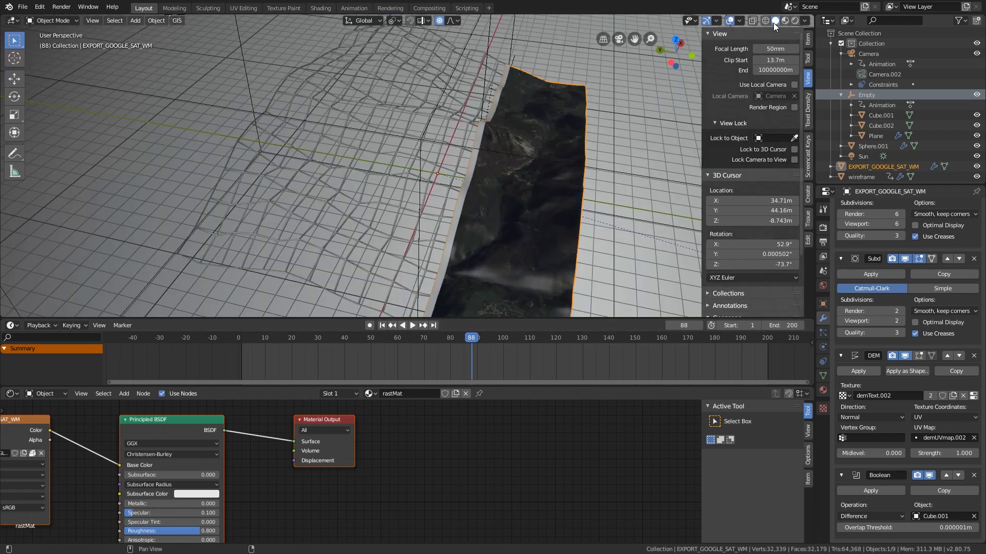
{"action": "scroll", "coordinate": [477, 170], "scroll_direction": "down", "scroll_amount": 5}
{"action": "scroll", "coordinate": [476, 169], "scroll_direction": "up", "scroll_amount": 8}
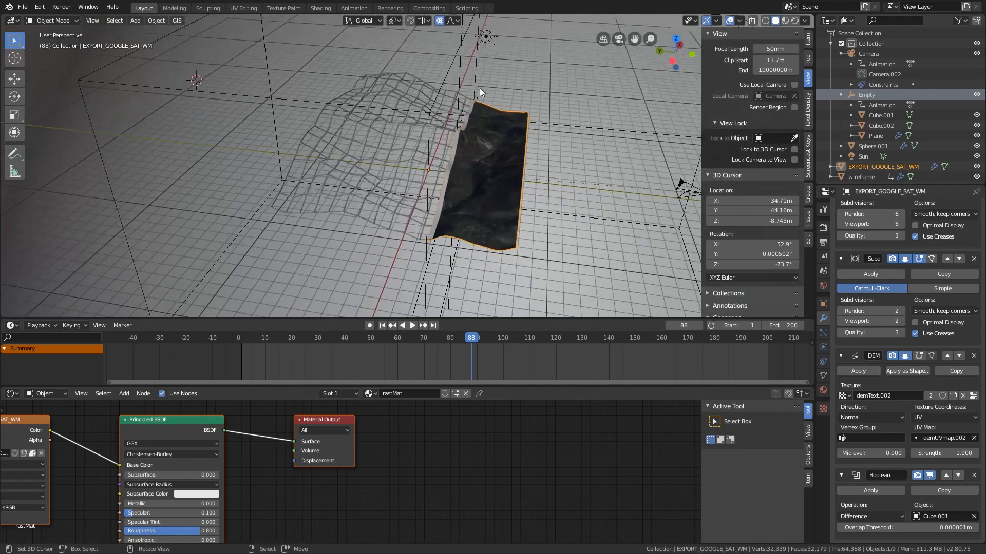
{"action": "left_click", "coordinate": [575, 134]}
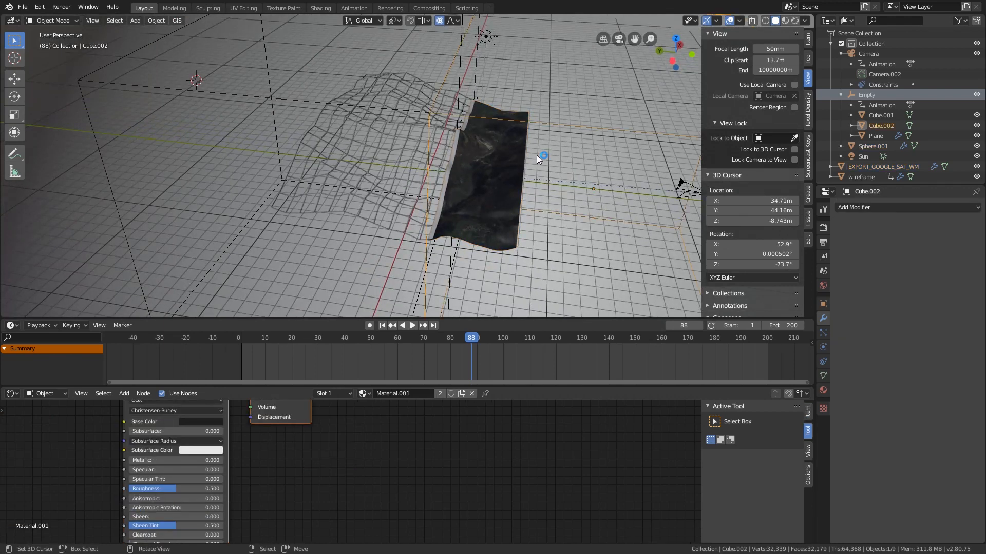
{"action": "left_click", "coordinate": [203, 100]}
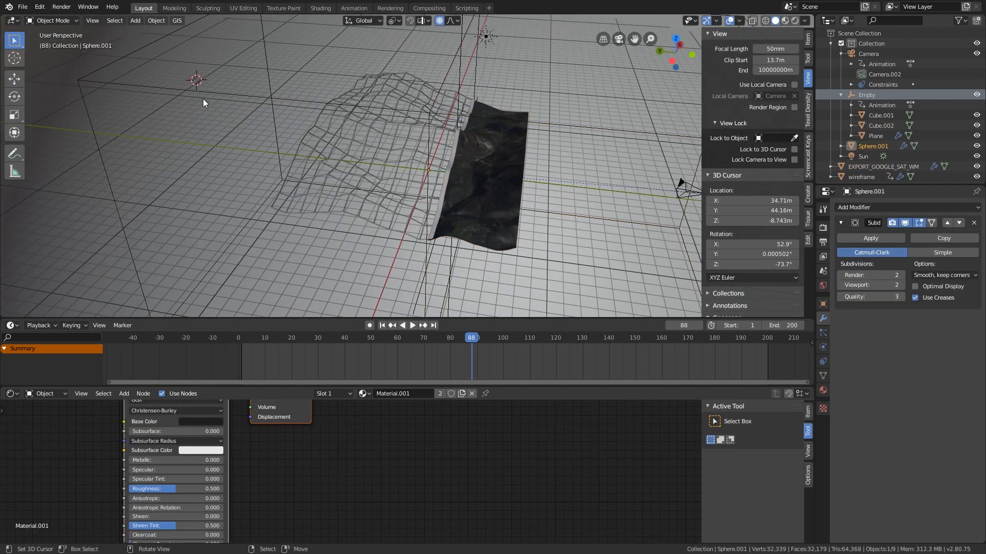
{"action": "left_click", "coordinate": [459, 46]}
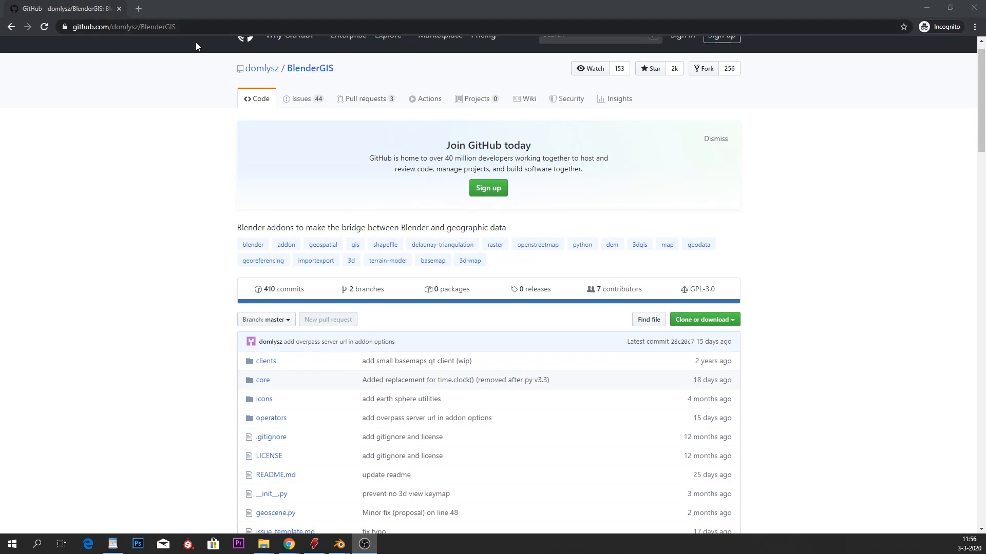
Download the BlenderGIS repository from its GitHub page as a ZIP file.
{"action": "left_click", "coordinate": [711, 322]}
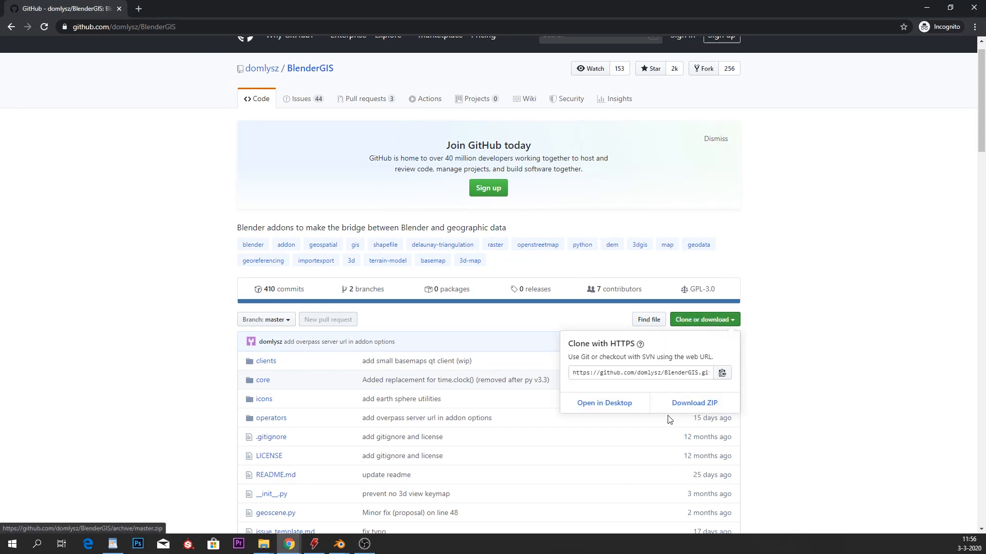
{"action": "left_click", "coordinate": [717, 403]}
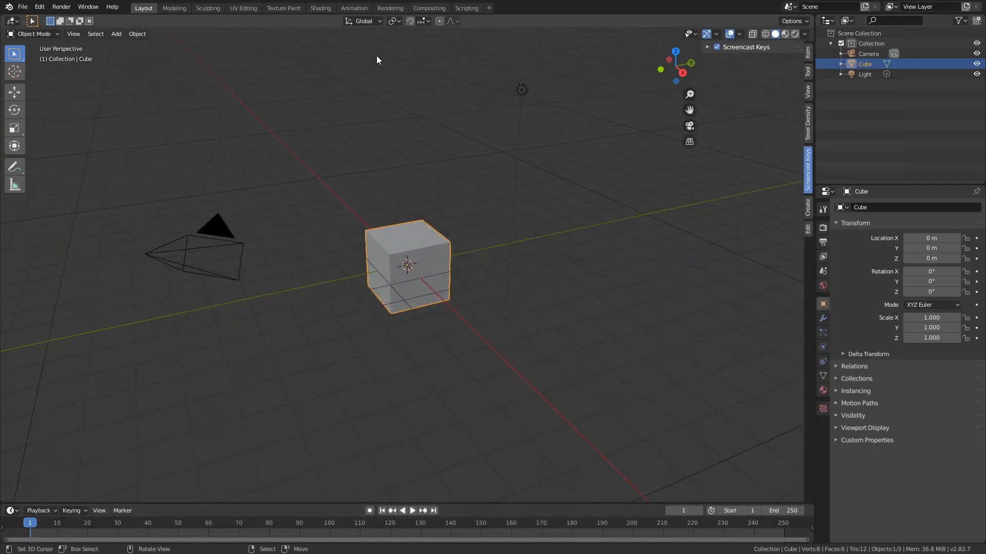
Switch to Blender and install the add-on file BlenderGIS-master.zip from the C:\blender addons folder.
{"action": "left_click", "coordinate": [29, 5]}
{"action": "mouse_move", "coordinate": [40, 6]}
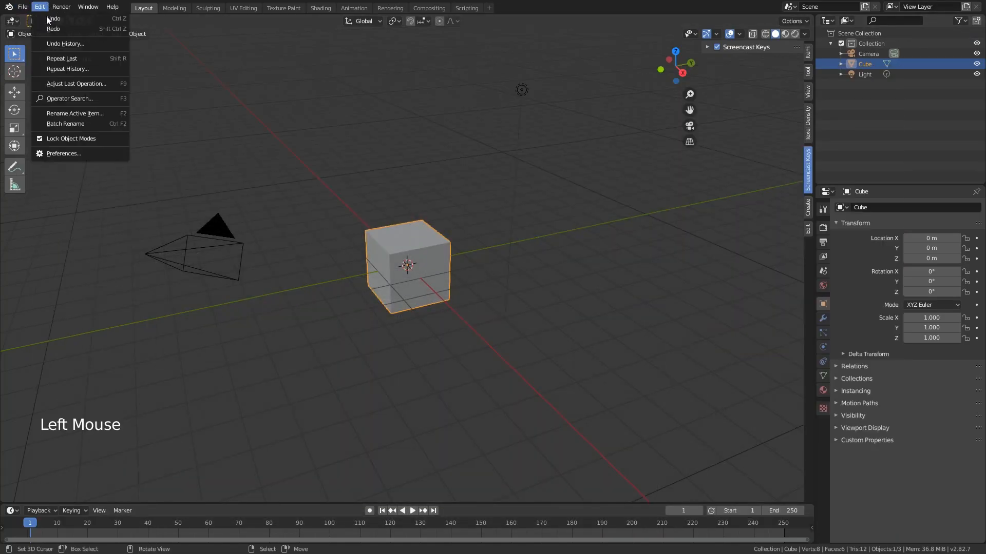
{"action": "left_click", "coordinate": [63, 153]}
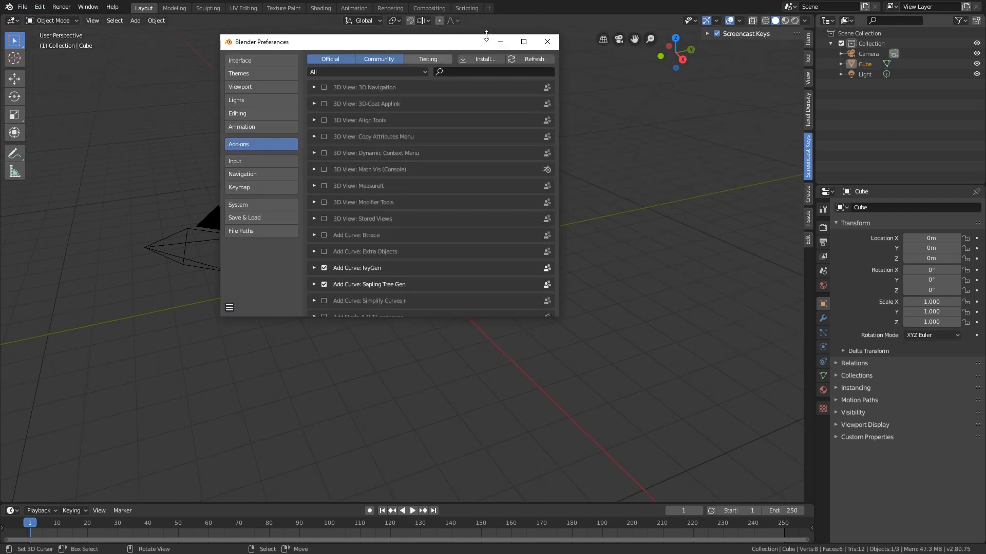
{"action": "left_click", "coordinate": [488, 59]}
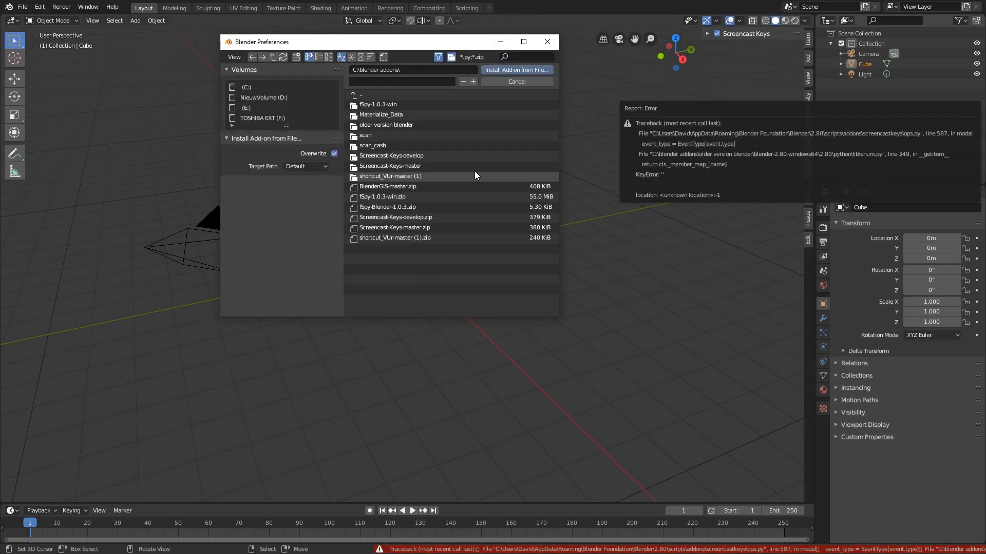
{"action": "left_click", "coordinate": [387, 187]}
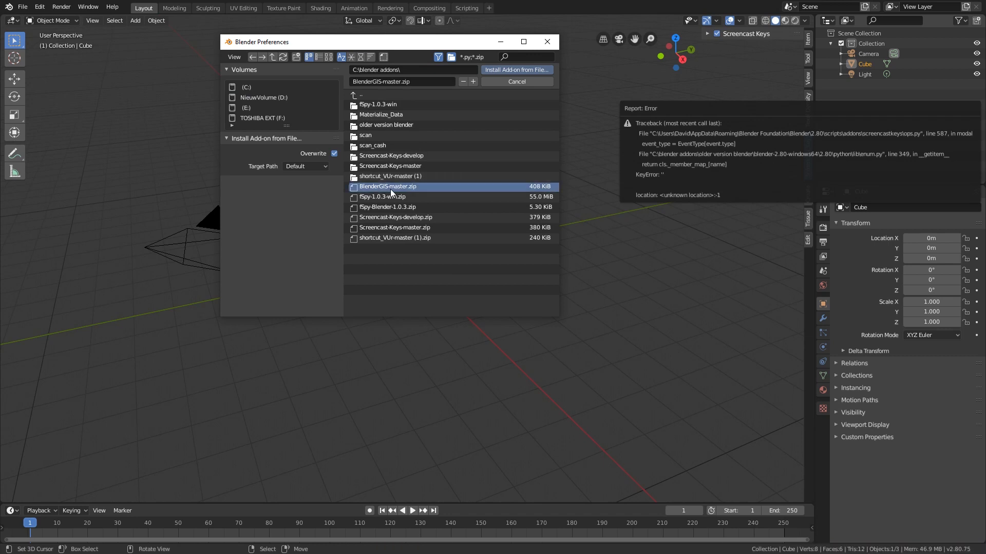
{"action": "left_click", "coordinate": [513, 70]}
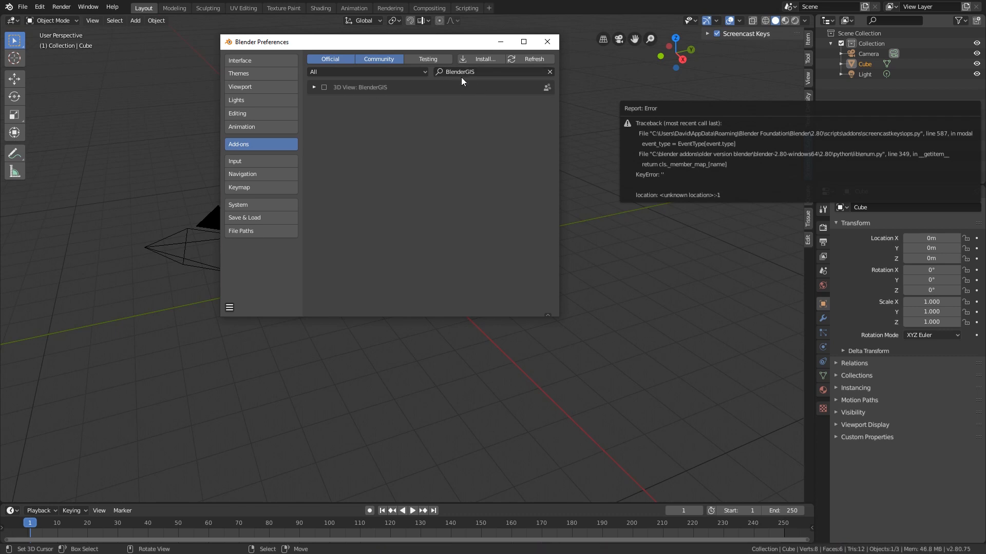
Enable the 3D View: BlenderGIS add-on, save the preferences and close their window.
{"action": "left_click", "coordinate": [324, 87]}
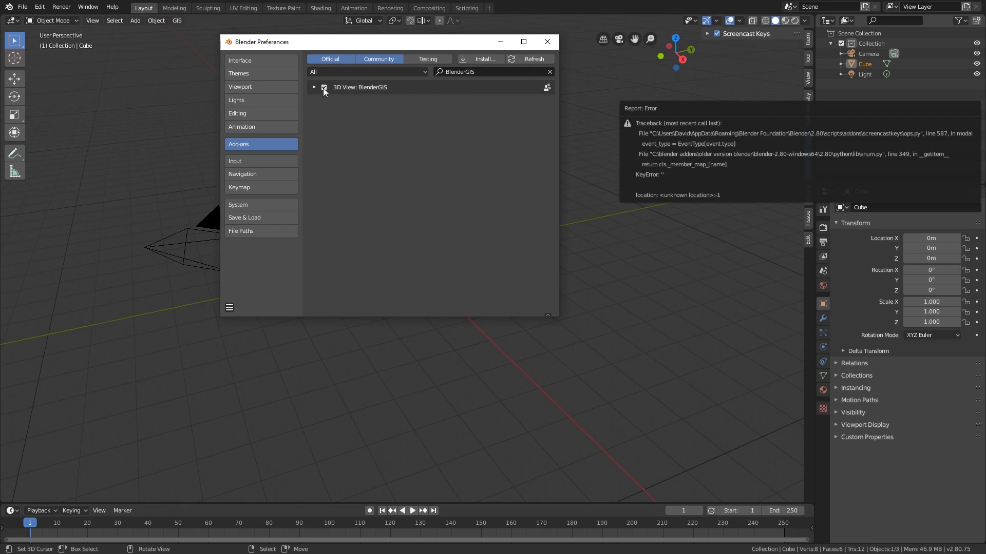
{"action": "left_click", "coordinate": [225, 309]}
{"action": "left_click", "coordinate": [267, 279]}
{"action": "left_click", "coordinate": [549, 43]}
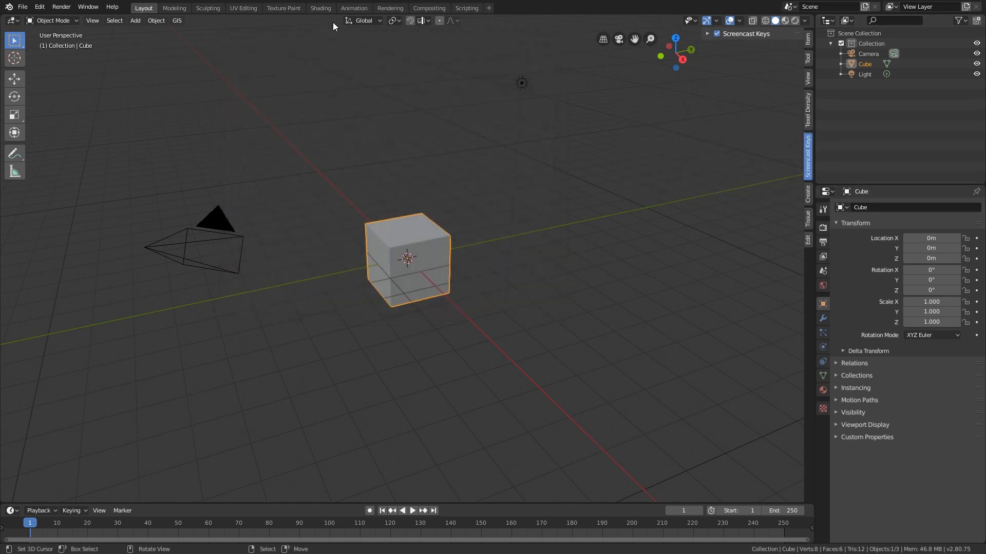
Try to load a web geodata basemap with Google as source and Satellite as layer.
{"action": "left_click", "coordinate": [175, 21]}
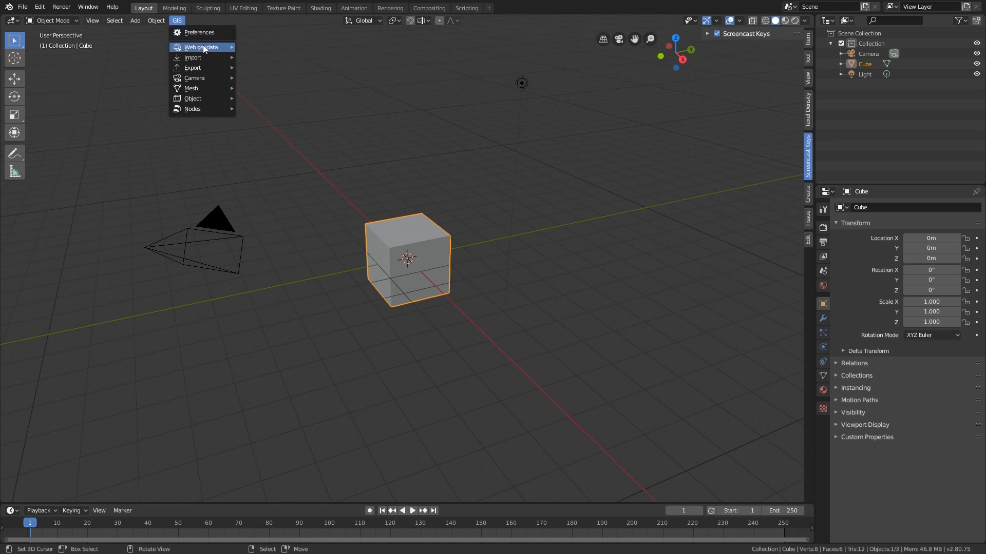
{"action": "mouse_move", "coordinate": [204, 52]}
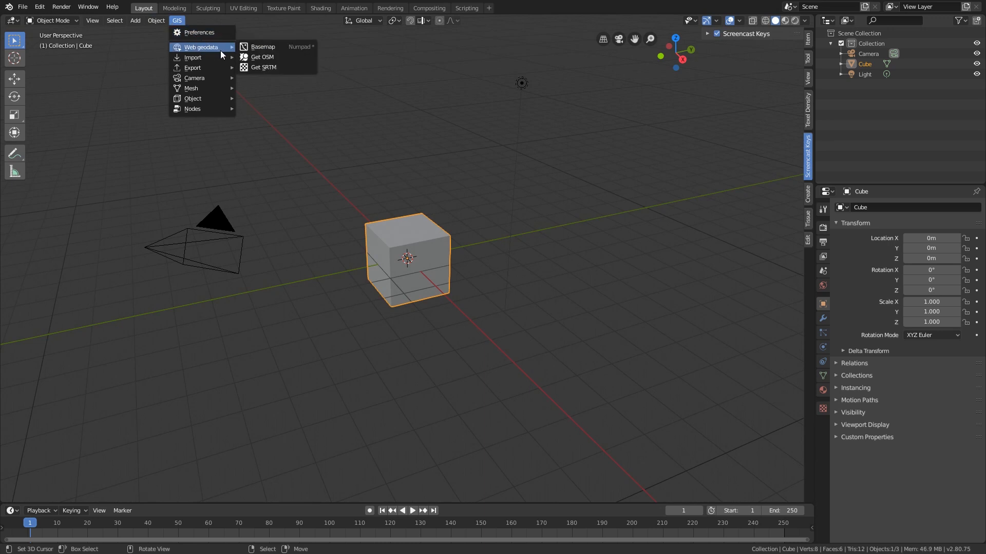
{"action": "left_click", "coordinate": [251, 48]}
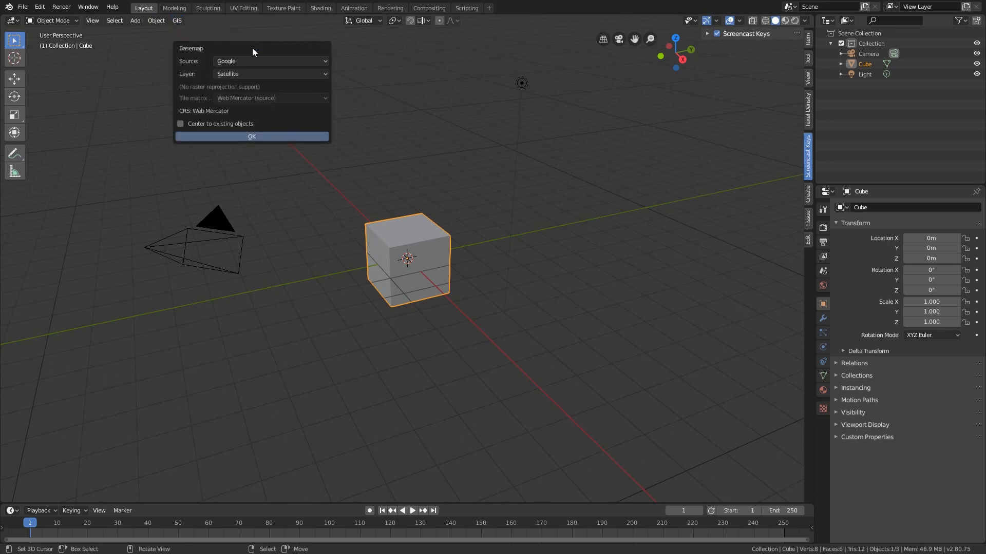
{"action": "left_click", "coordinate": [253, 137]}
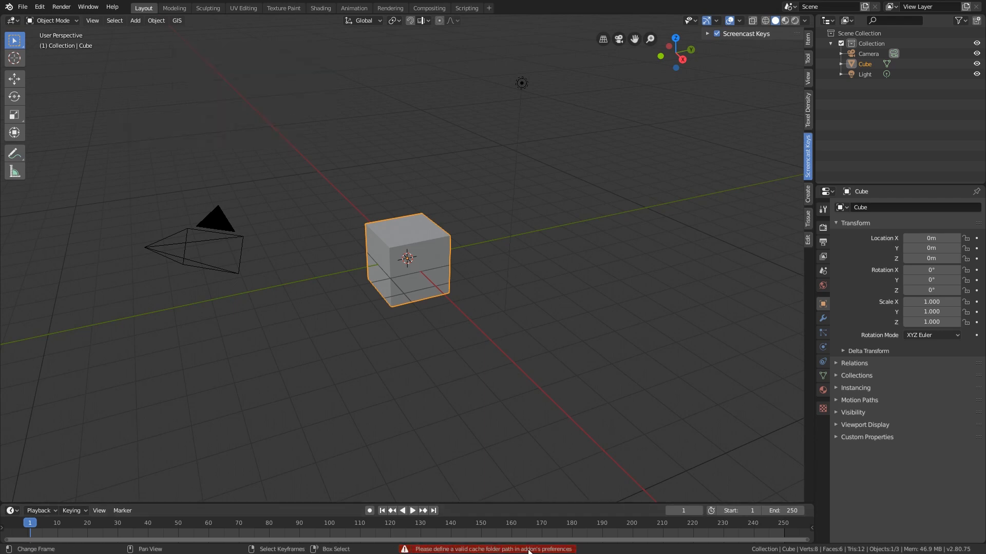
Set the BlenderGIS basemaps cache folder to C:\blender addons\scan_cash\, save the preferences and close their window.
{"action": "left_click", "coordinate": [180, 24]}
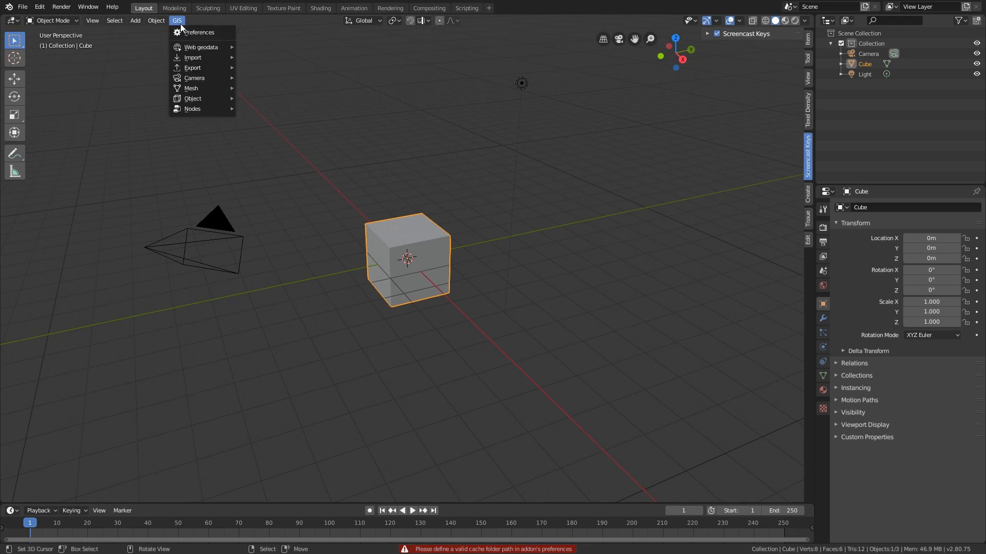
{"action": "left_click", "coordinate": [202, 33]}
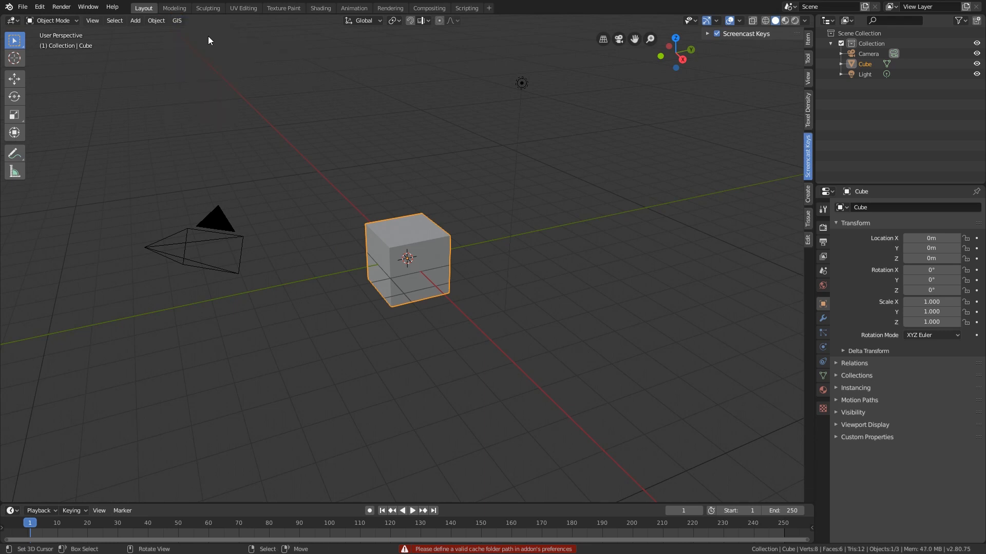
{"action": "left_click_drag", "start_coordinate": [494, 48], "coordinate": [444, 54]}
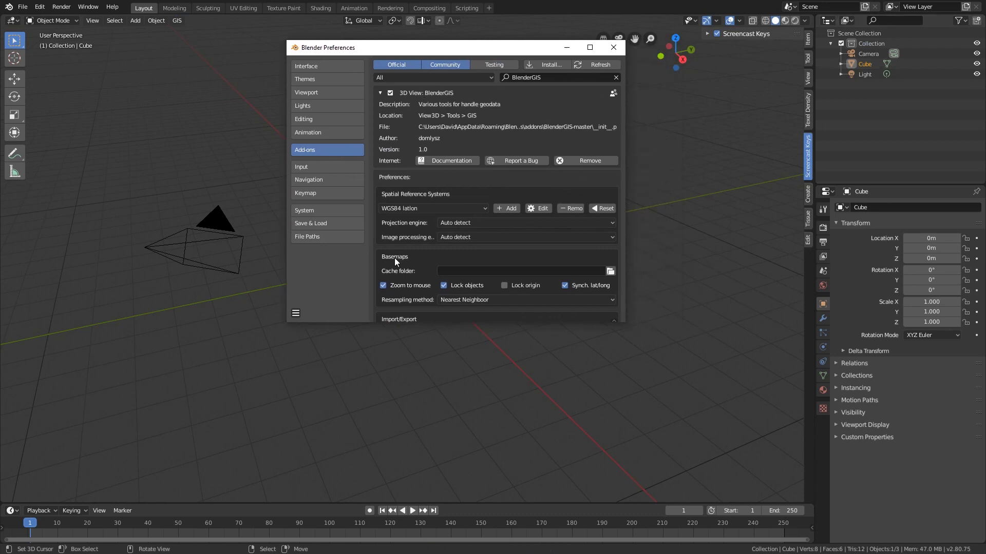
{"action": "left_click", "coordinate": [612, 271]}
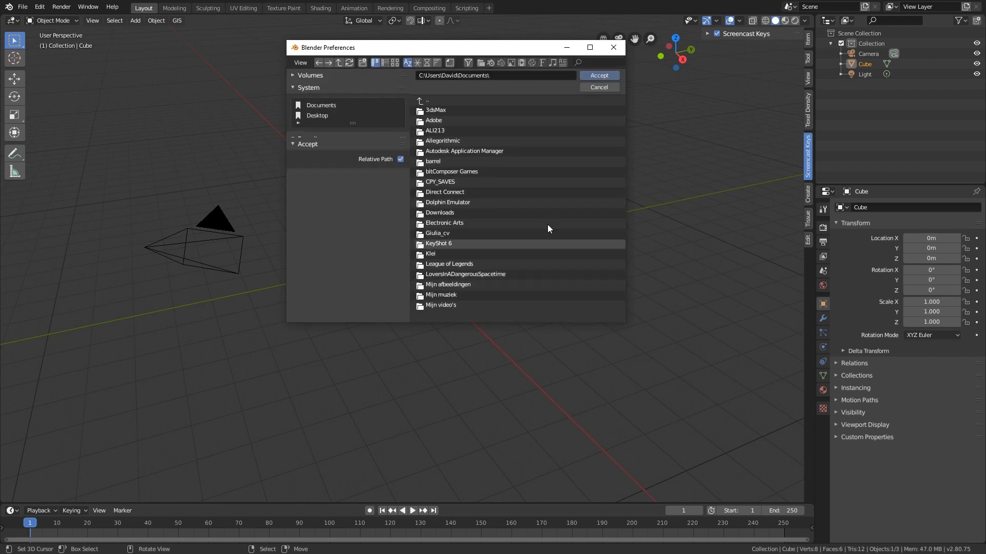
{"action": "left_click", "coordinate": [443, 155]}
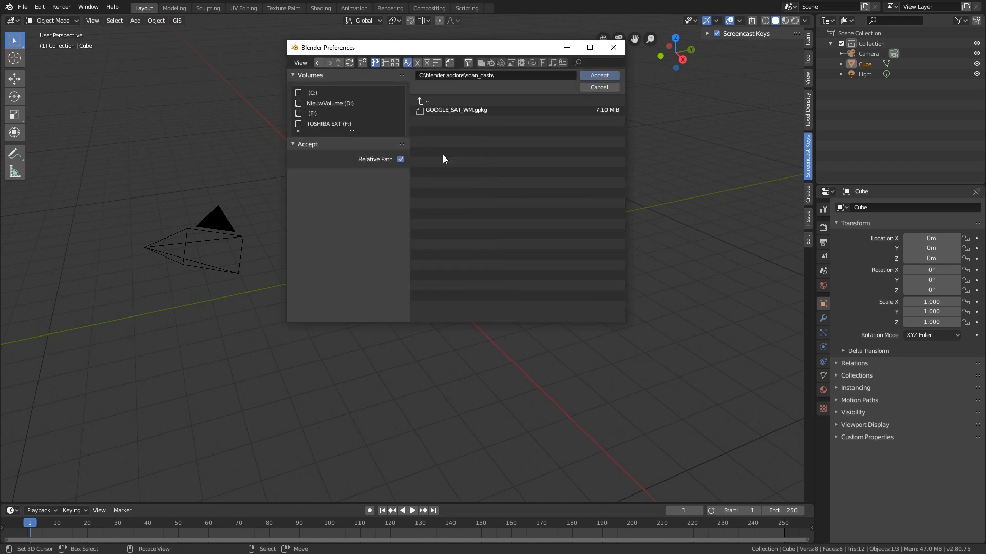
{"action": "left_click", "coordinate": [598, 73]}
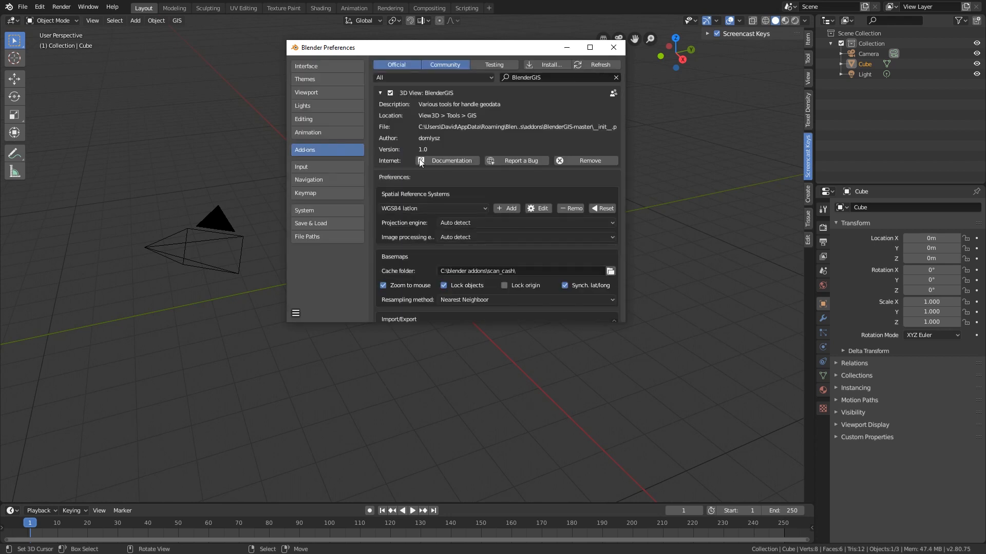
{"action": "left_click", "coordinate": [295, 313]}
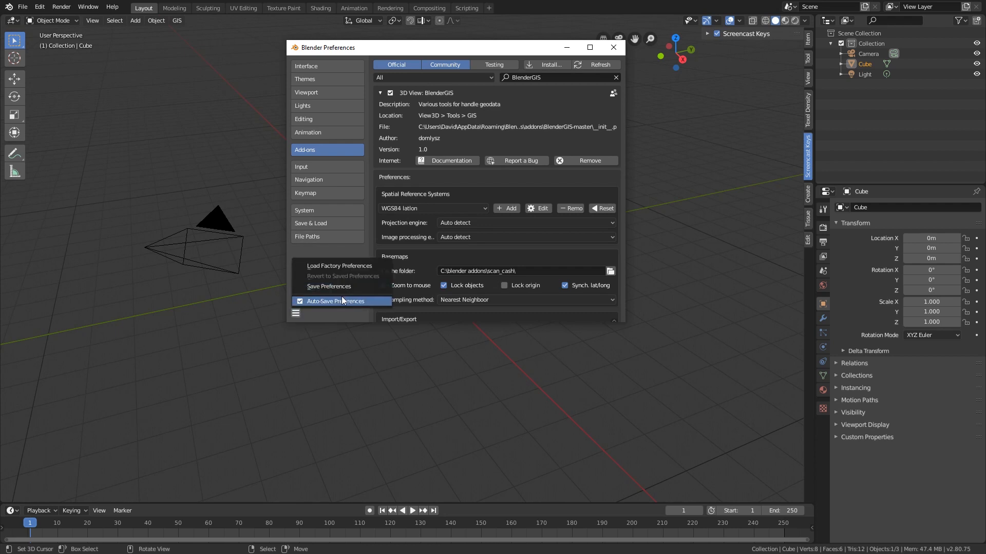
{"action": "left_click", "coordinate": [342, 286]}
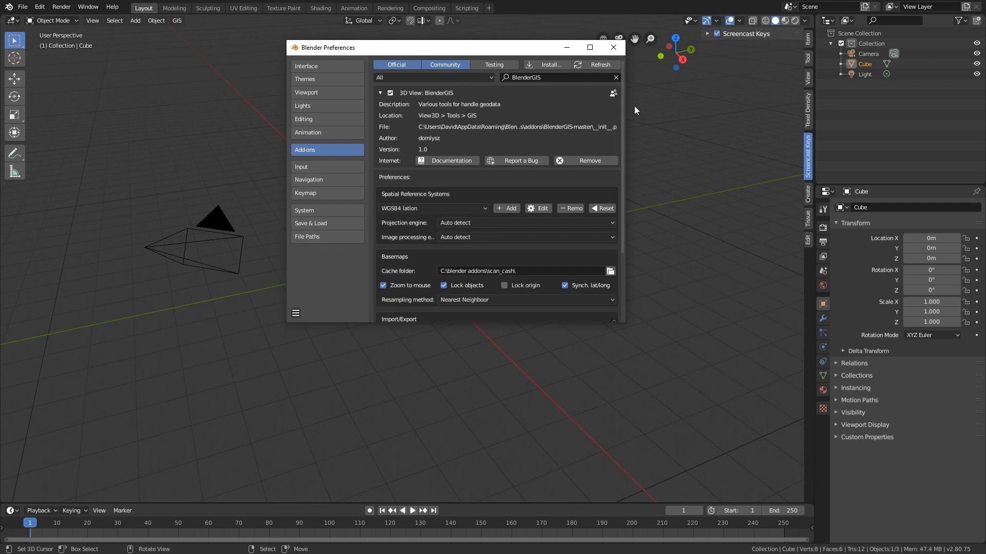
{"action": "left_click", "coordinate": [613, 47]}
Load the BlenderGIS web basemap using the Google source and the Satellite layer.
{"action": "left_click", "coordinate": [178, 21]}
{"action": "mouse_move", "coordinate": [195, 47]}
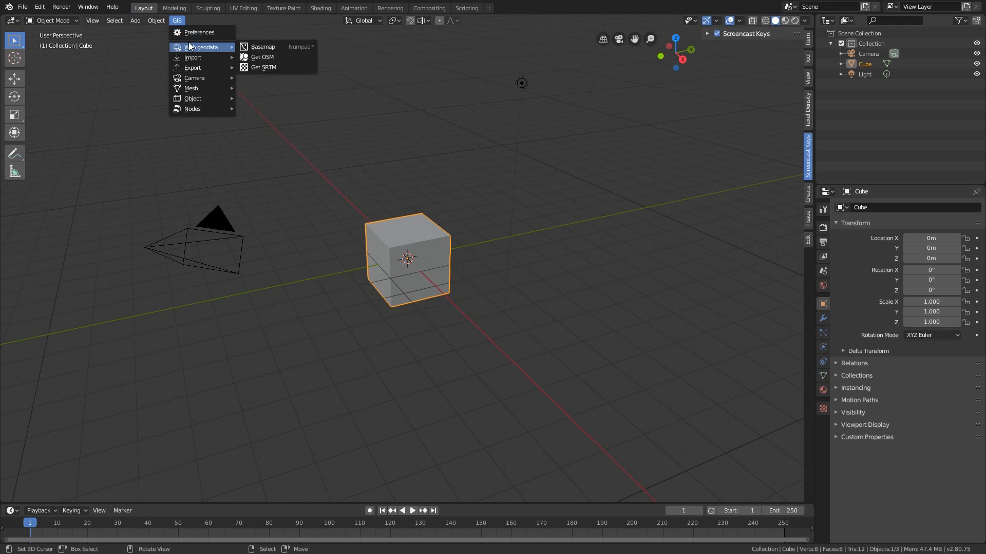
{"action": "left_click", "coordinate": [259, 50]}
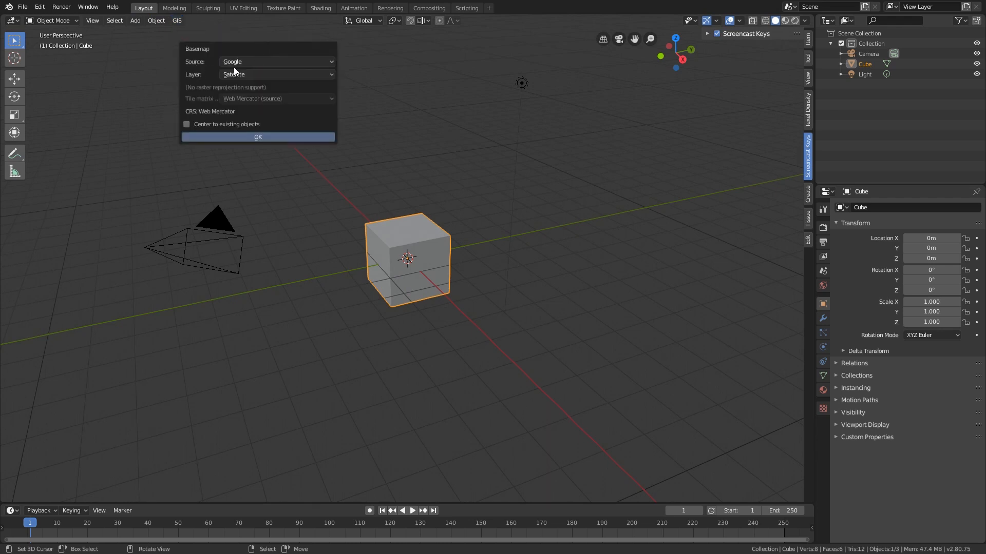
{"action": "left_click", "coordinate": [227, 135]}
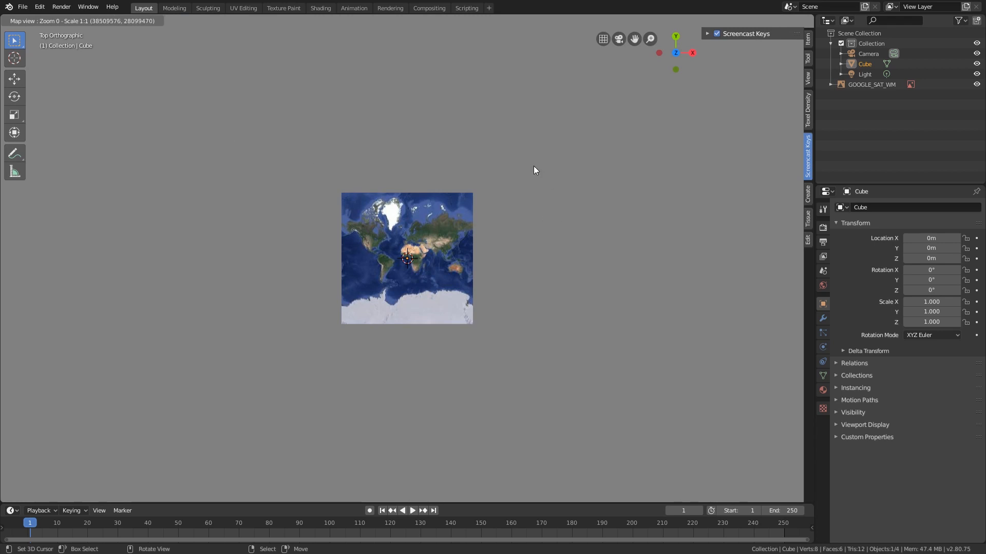
Zoom the satellite basemap in on the Alps in northern Italy to zoom level 9.
{"action": "scroll", "coordinate": [432, 245], "scroll_direction": "up", "scroll_amount": 4}
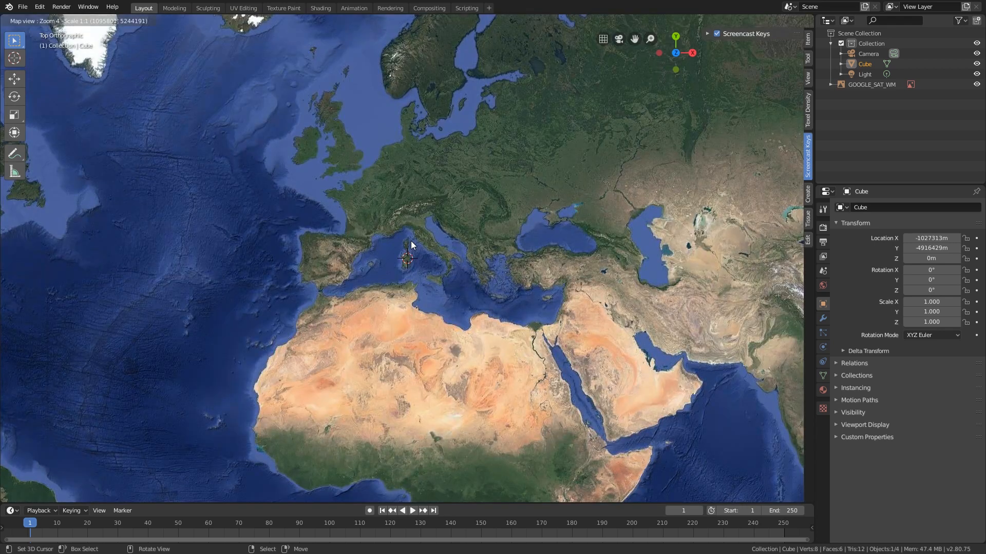
{"action": "scroll", "coordinate": [410, 245], "scroll_direction": "up", "scroll_amount": 2}
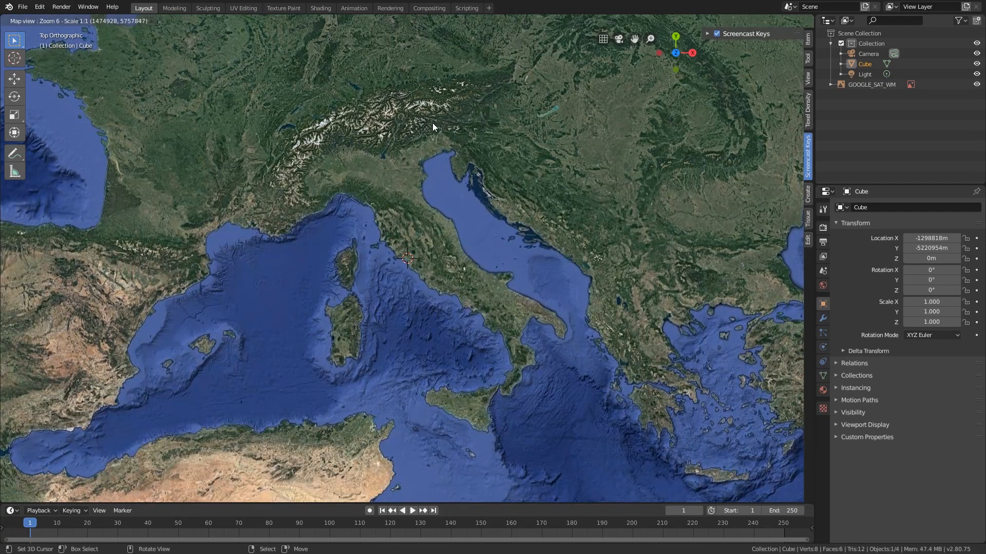
{"action": "left_click_drag", "start_coordinate": [432, 123], "coordinate": [431, 170]}
{"action": "scroll", "coordinate": [411, 173], "scroll_direction": "up", "scroll_amount": 2}
{"action": "scroll", "coordinate": [404, 175], "scroll_direction": "up", "scroll_amount": 1}
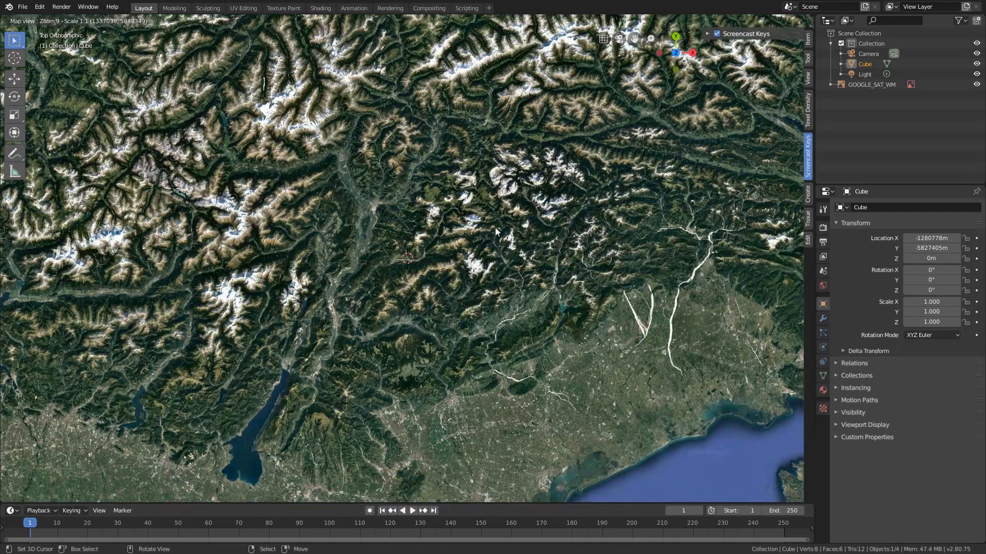
Narrow the basemap down to the forested valleys north-west of the town at the edge of the plain, at zoom level 15.
{"action": "left_click_drag", "start_coordinate": [495, 229], "coordinate": [583, 108]}
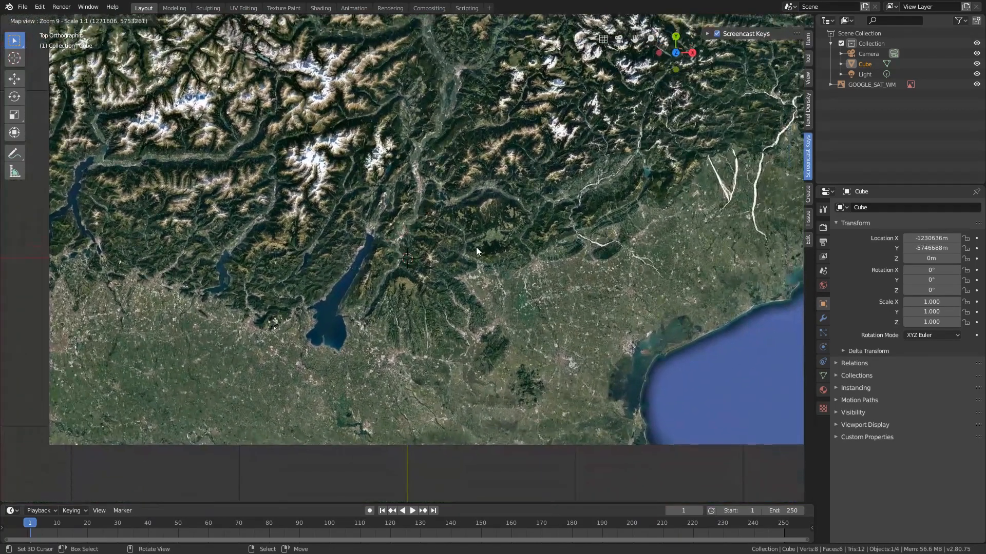
{"action": "scroll", "coordinate": [467, 272], "scroll_direction": "up", "scroll_amount": 1}
{"action": "left_click_drag", "start_coordinate": [460, 291], "coordinate": [450, 171]}
{"action": "scroll", "coordinate": [448, 172], "scroll_direction": "up", "scroll_amount": 2}
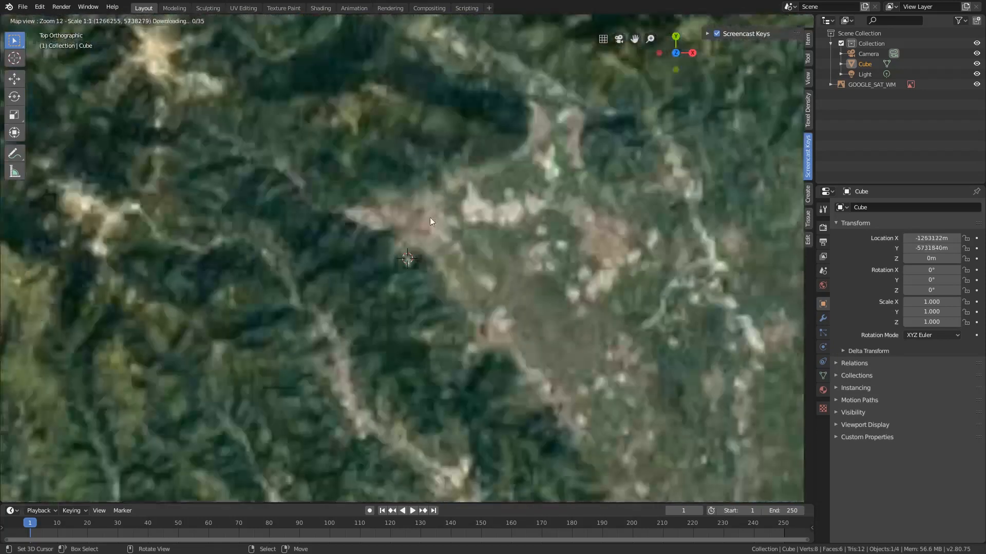
{"action": "left_click_drag", "start_coordinate": [429, 217], "coordinate": [457, 158]}
{"action": "scroll", "coordinate": [449, 174], "scroll_direction": "up", "scroll_amount": 1}
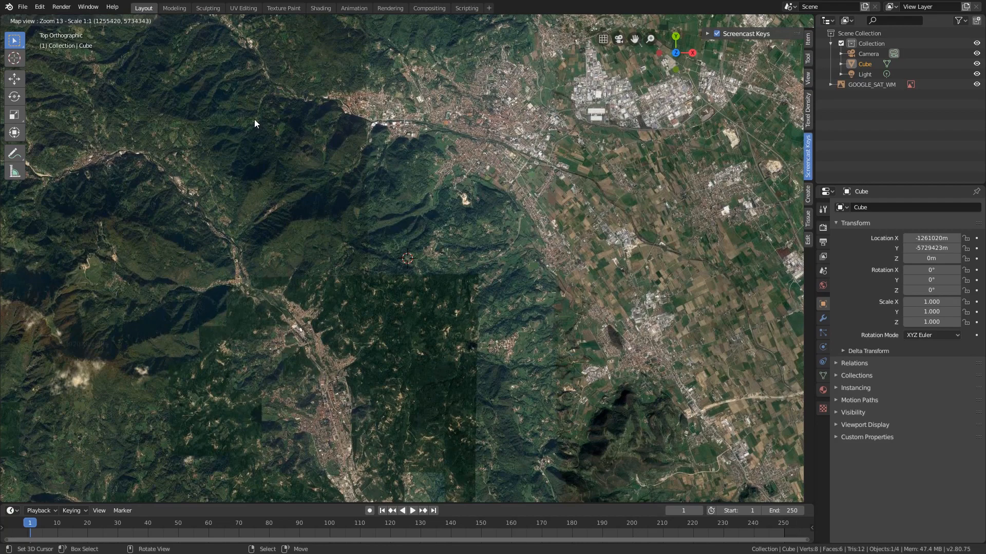
{"action": "left_click_drag", "start_coordinate": [352, 259], "coordinate": [473, 335]}
{"action": "scroll", "coordinate": [454, 328], "scroll_direction": "up", "scroll_amount": 1}
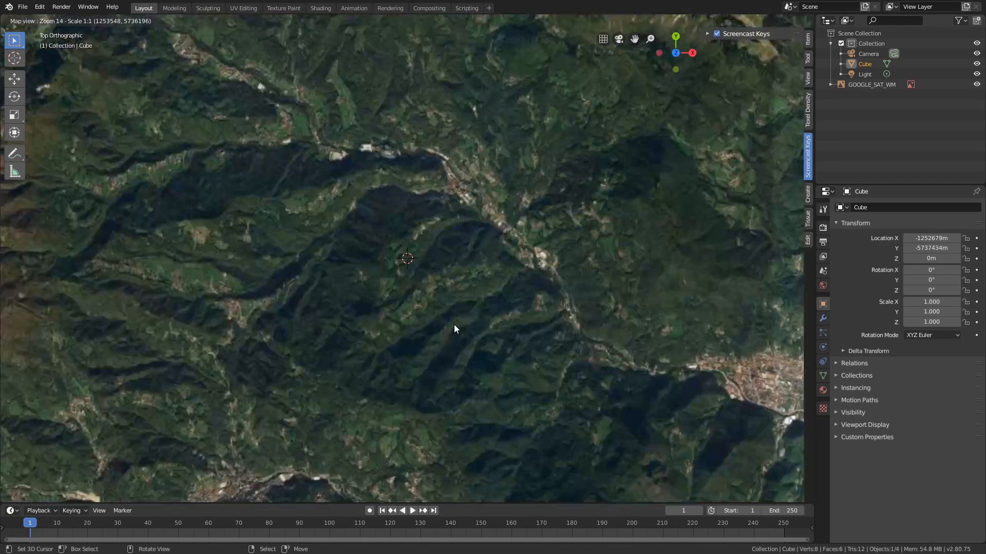
{"action": "scroll", "coordinate": [453, 324], "scroll_direction": "up", "scroll_amount": 1}
{"action": "left_click_drag", "start_coordinate": [405, 251], "coordinate": [461, 308]}
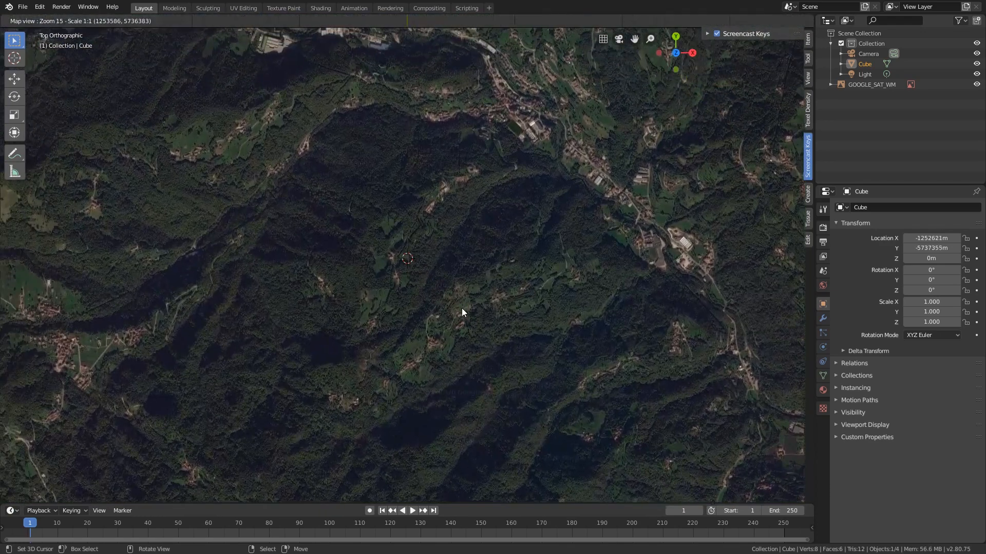
{"action": "scroll", "coordinate": [464, 310], "scroll_direction": "up", "scroll_amount": 1}
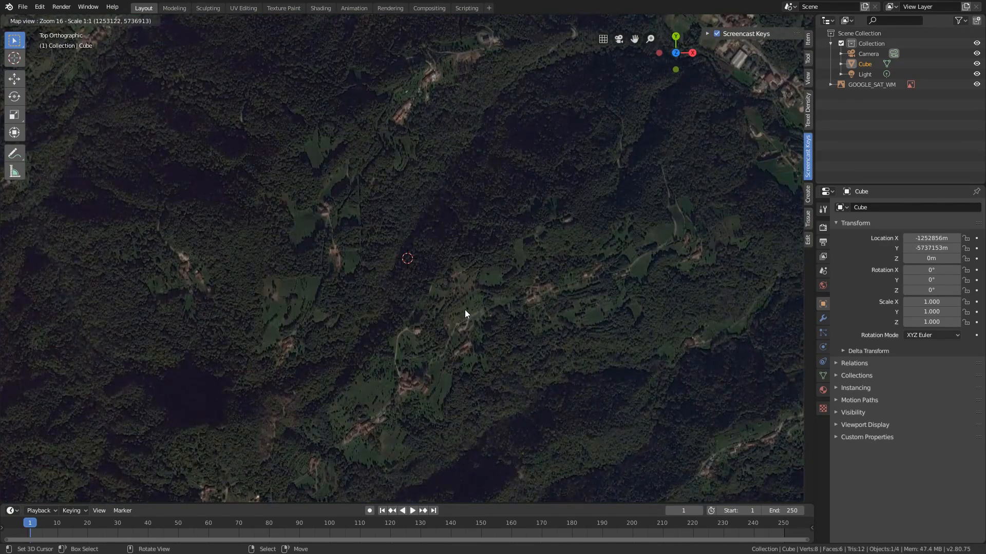
{"action": "scroll", "coordinate": [464, 309], "scroll_direction": "down", "scroll_amount": 1}
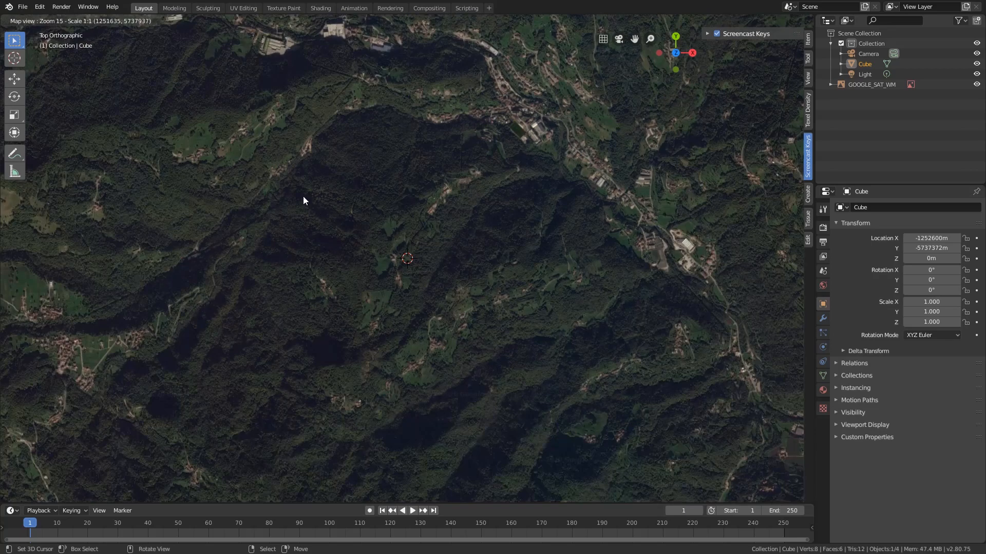
Frame the snowy mountain ridge to the north-west at zoom level 15 and export the basemap as a textured plane.
{"action": "left_click_drag", "start_coordinate": [303, 200], "coordinate": [426, 302]}
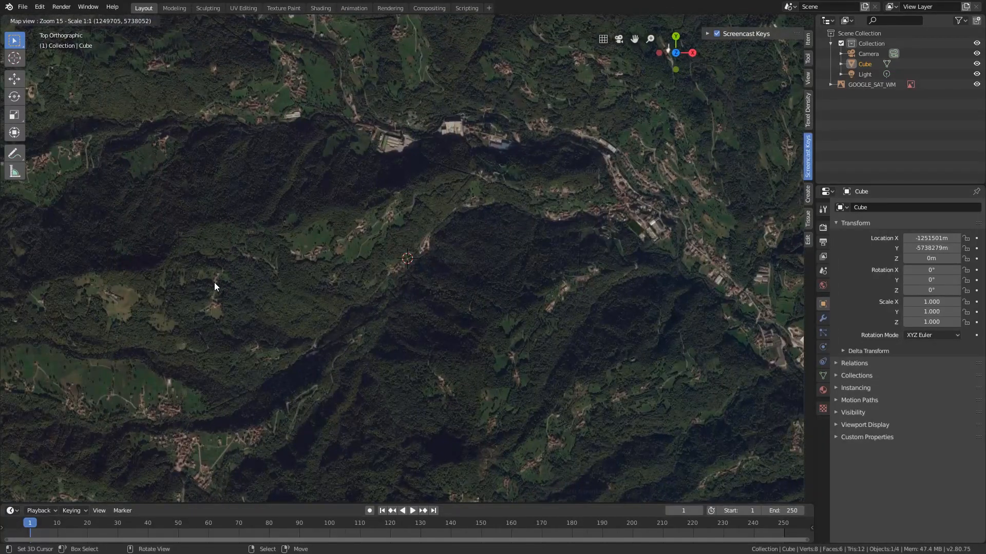
{"action": "left_click_drag", "start_coordinate": [89, 296], "coordinate": [590, 301]}
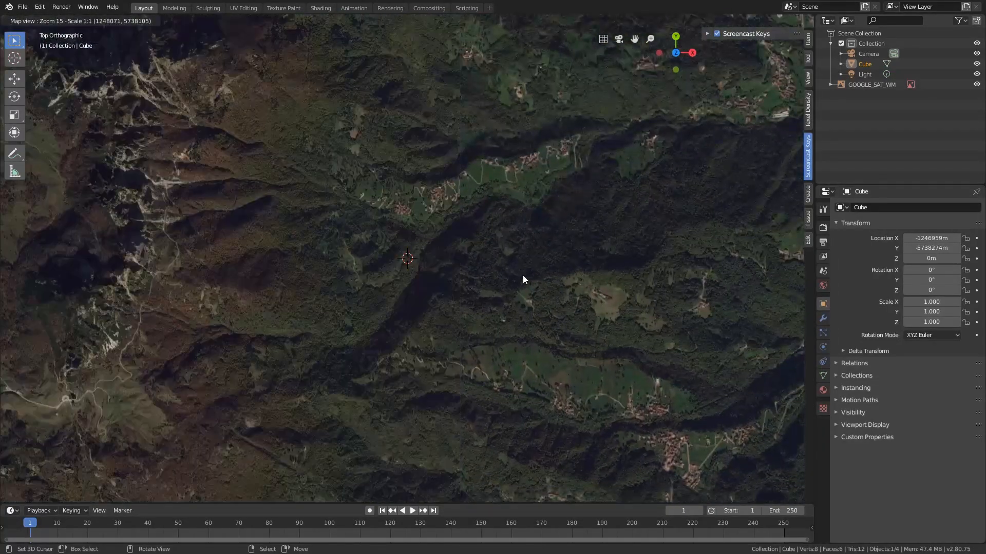
{"action": "left_click_drag", "start_coordinate": [417, 207], "coordinate": [629, 354]}
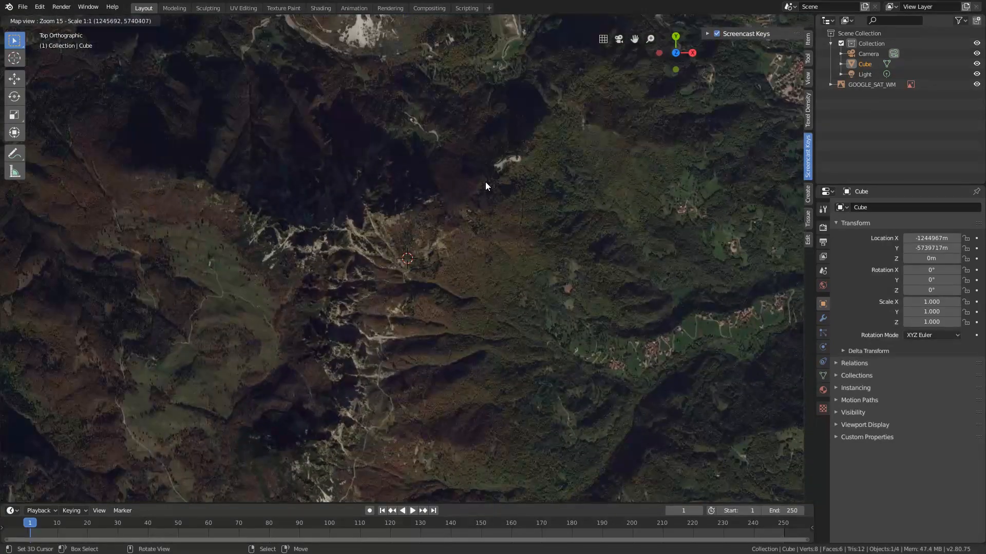
{"action": "left_click_drag", "start_coordinate": [486, 184], "coordinate": [494, 464]}
{"action": "left_click_drag", "start_coordinate": [463, 269], "coordinate": [482, 437]}
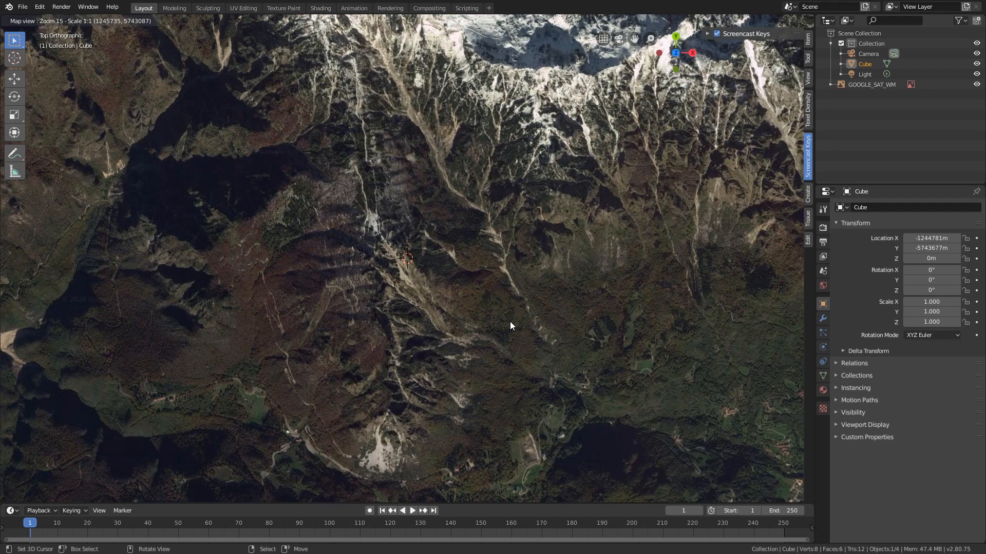
{"action": "key", "text": "e"}
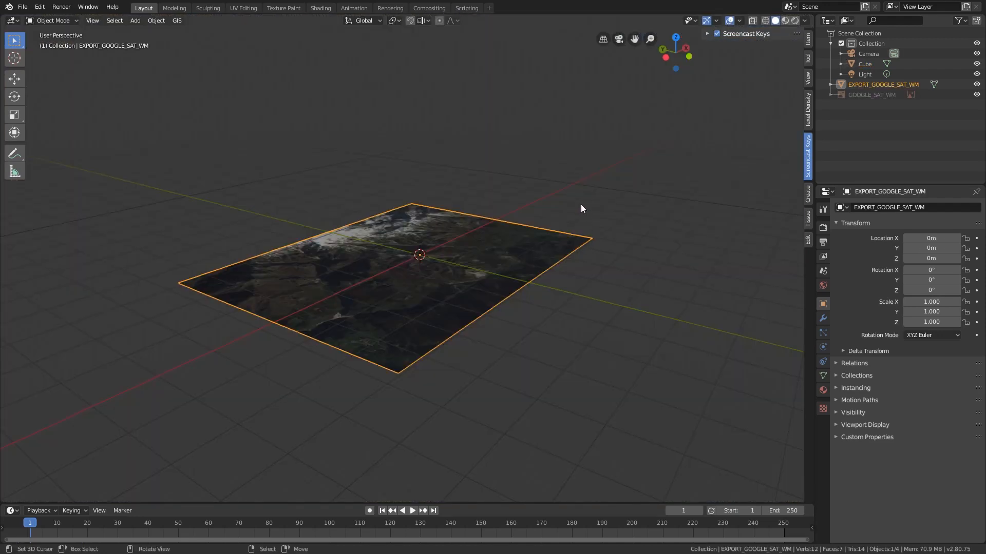
Turn the timeline area into an enlarged Shader Editor showing the exported plane's rastMat nodes.
{"action": "middle_click_drag", "start_coordinate": [581, 205], "coordinate": [551, 232]}
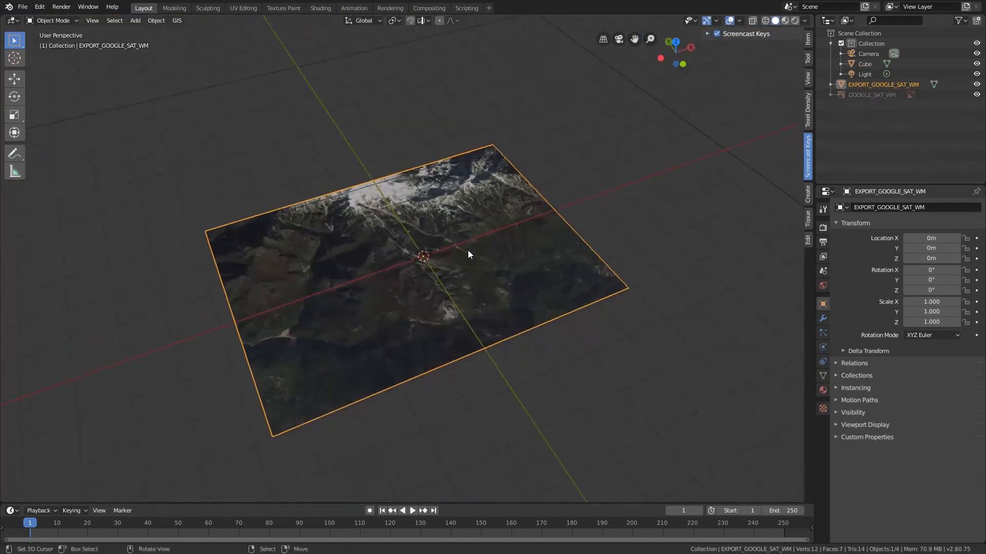
{"action": "left_click", "coordinate": [12, 510]}
{"action": "left_click", "coordinate": [39, 454]}
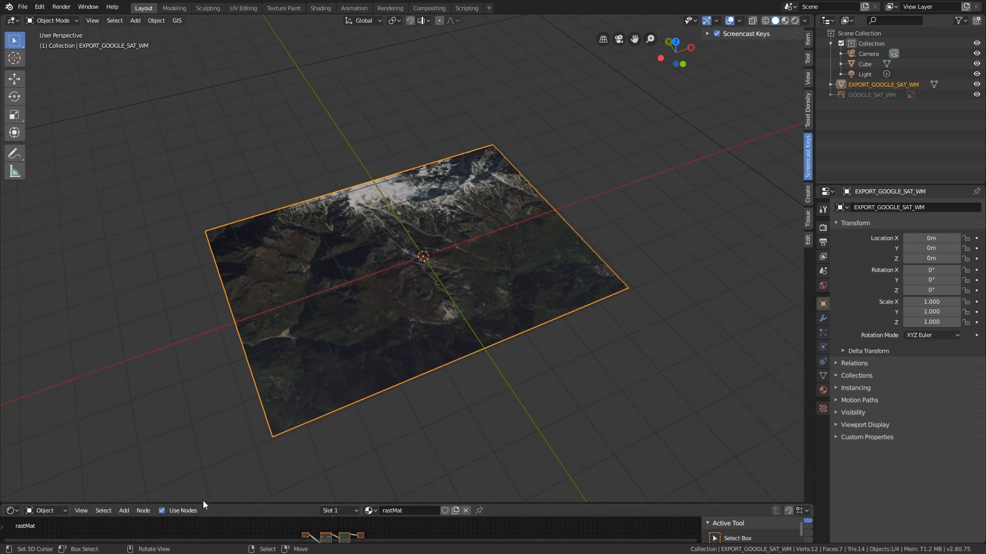
{"action": "left_click_drag", "start_coordinate": [202, 502], "coordinate": [228, 395]}
{"action": "scroll", "coordinate": [332, 462], "scroll_direction": "up", "scroll_amount": 4}
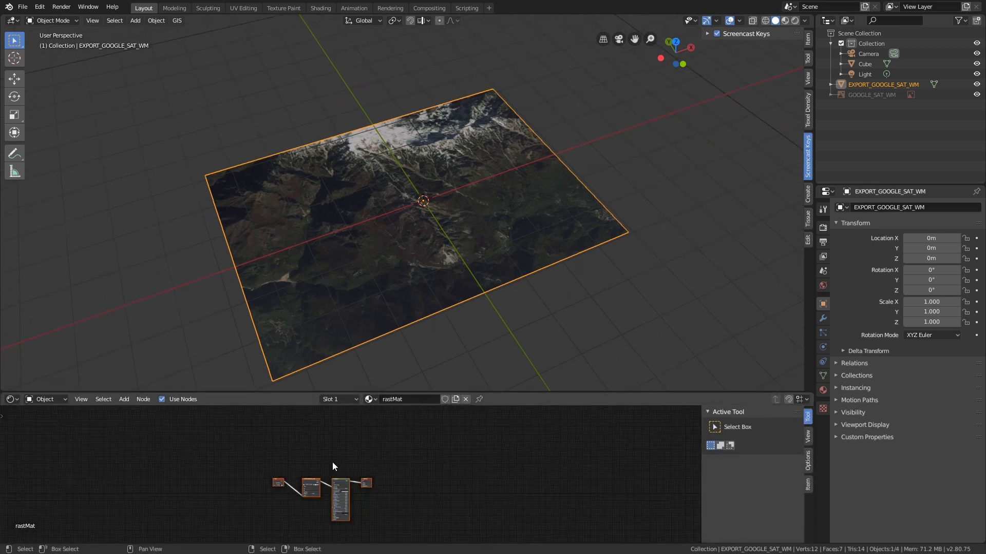
{"action": "middle_click_drag", "start_coordinate": [174, 513], "coordinate": [283, 493]}
{"action": "scroll", "coordinate": [343, 454], "scroll_direction": "up", "scroll_amount": 7}
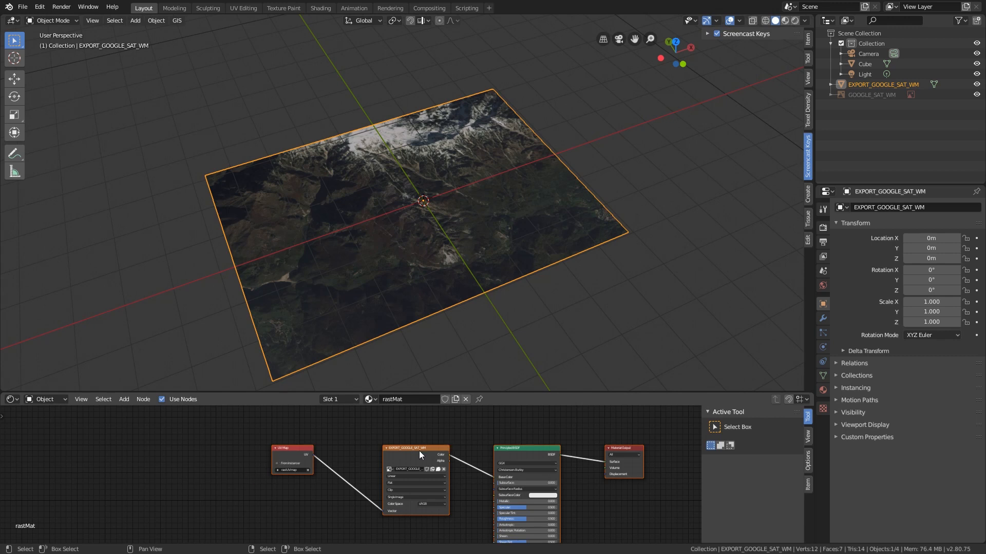
{"action": "middle_click_drag", "start_coordinate": [452, 462], "coordinate": [339, 464]}
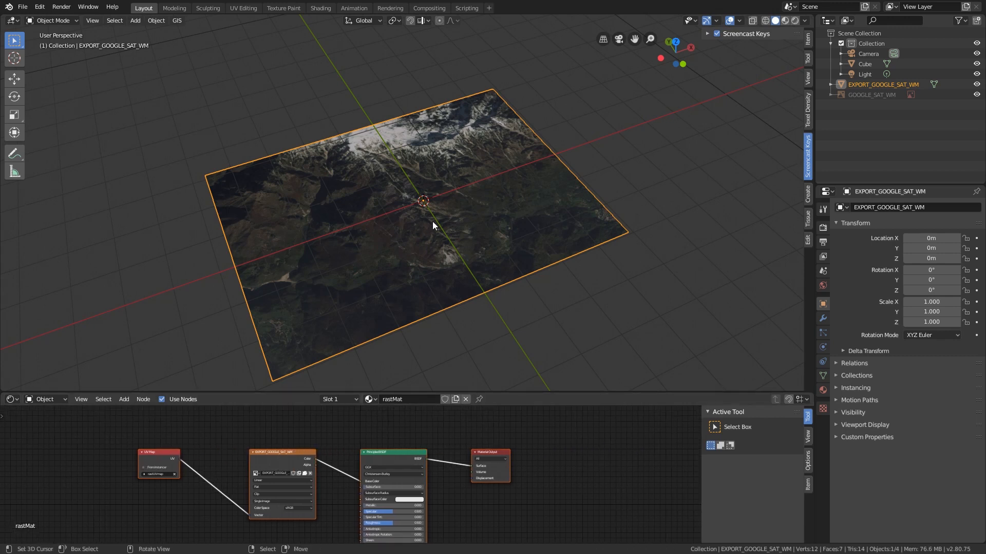
Get the SRTM elevation web geodata for the exported satellite plane.
{"action": "left_click", "coordinate": [177, 21]}
{"action": "mouse_move", "coordinate": [210, 47]}
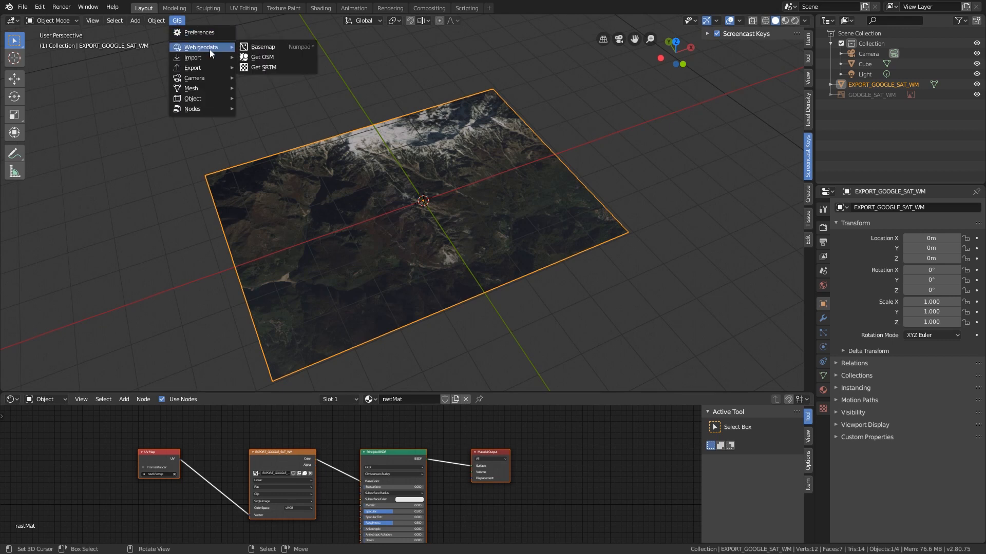
{"action": "left_click", "coordinate": [275, 71]}
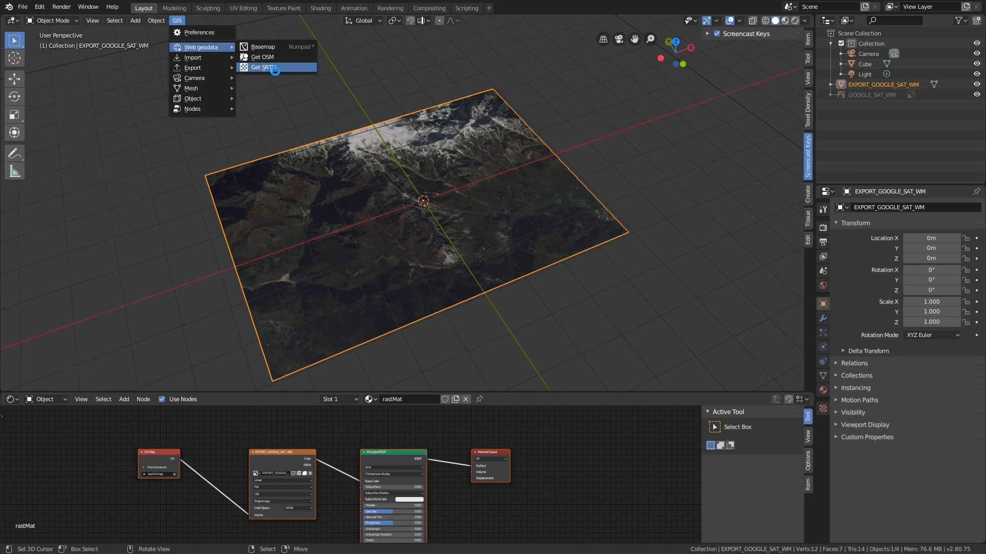
{"action": "middle_click_drag", "start_coordinate": [378, 172], "coordinate": [408, 198]}
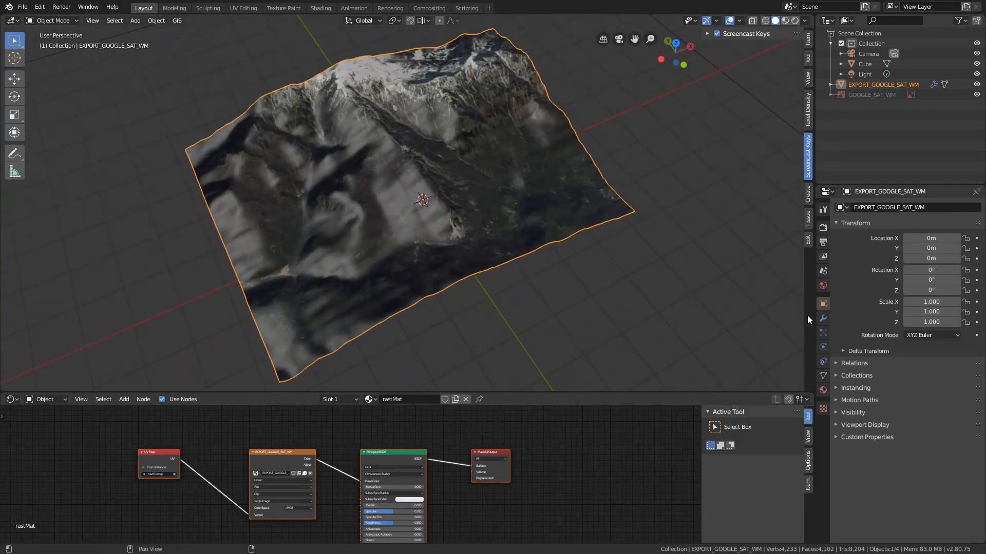
Show the terrain in LookDev shading and set its Principled BSDF specular to 0.1 and roughness to 0.8.
{"action": "middle_click_drag", "start_coordinate": [417, 433], "coordinate": [413, 396]}
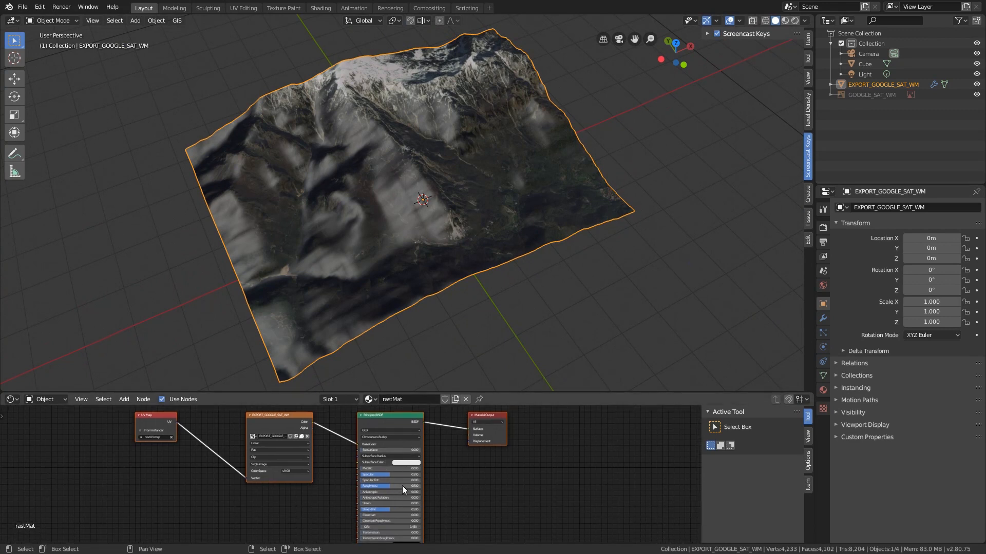
{"action": "scroll", "coordinate": [414, 469], "scroll_direction": "up", "scroll_amount": 2}
{"action": "scroll", "coordinate": [414, 469], "scroll_direction": "up", "scroll_amount": 1}
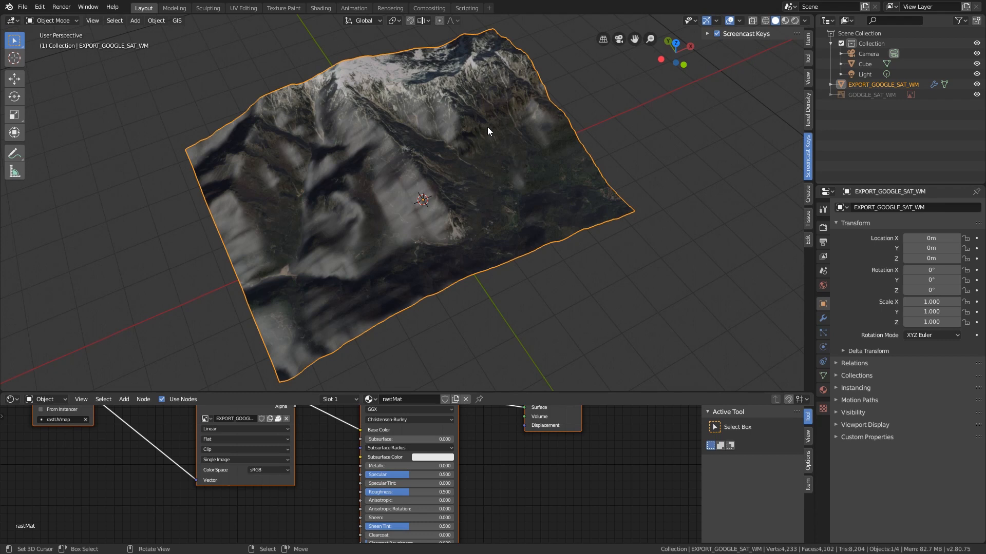
{"action": "left_click", "coordinate": [786, 21]}
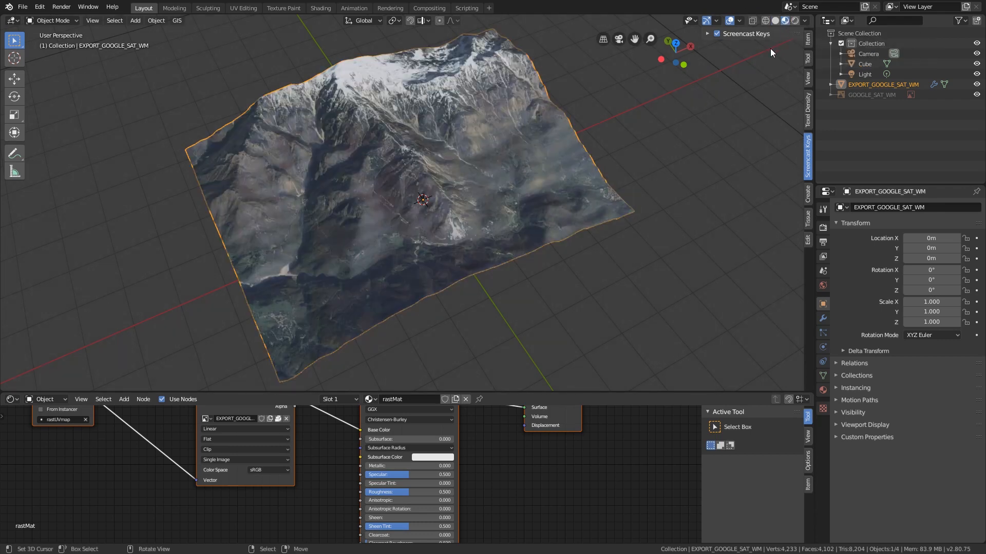
{"action": "left_click", "coordinate": [410, 475]}
{"action": "type", "text": "0.1"}
{"action": "key", "text": "Return"}
{"action": "left_click", "coordinate": [394, 493]}
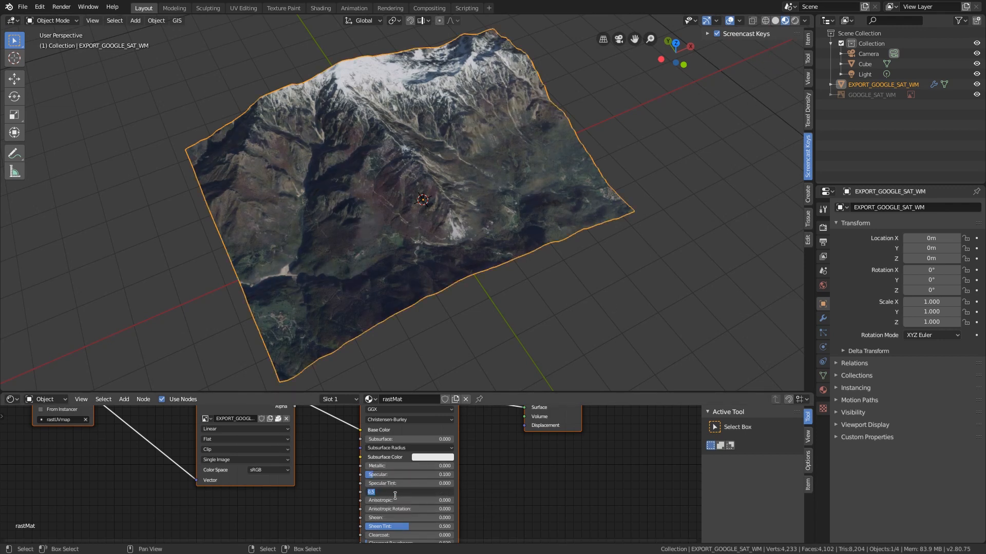
{"action": "type", "text": "0.8"}
{"action": "key", "text": "Return"}
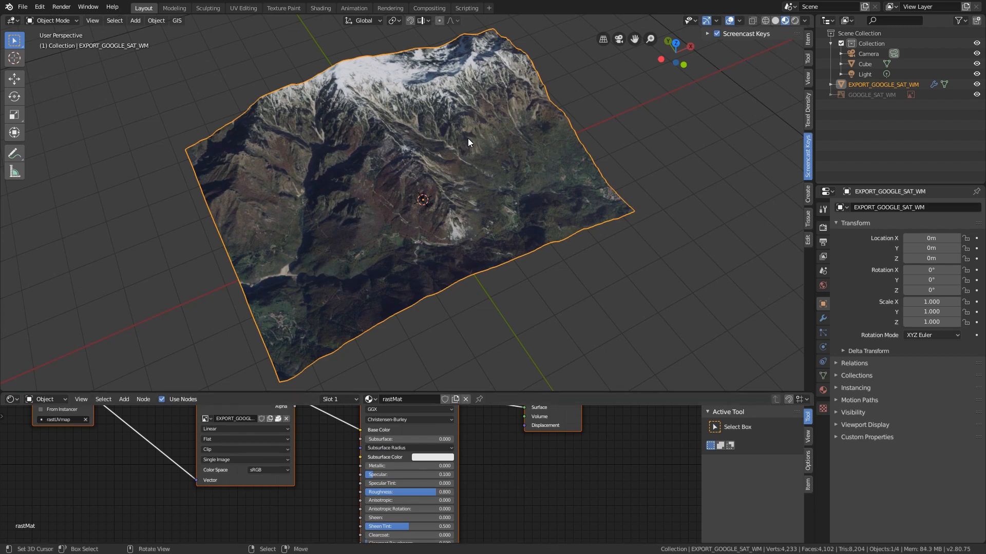
Add a Subdivision Surface modifier between the terrain's two DEM modifiers and set its viewport subdivisions to 2.
{"action": "mouse_move", "coordinate": [468, 137]}
{"action": "middle_mouse_down"}
{"action": "mouse_move", "coordinate": [474, 149]}
{"action": "mouse_move", "coordinate": [484, 143]}
{"action": "middle_mouse_up"}
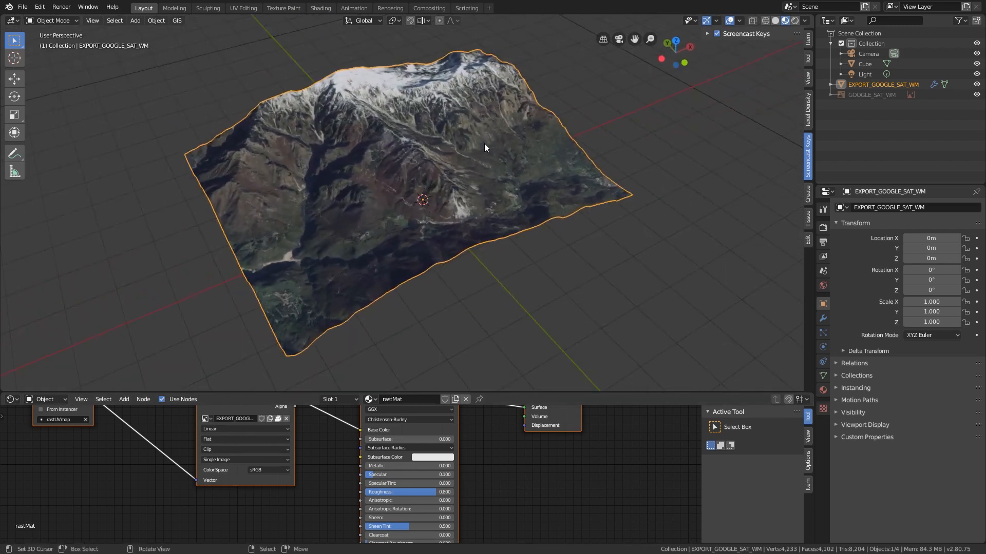
{"action": "middle_click_drag", "start_coordinate": [420, 157], "coordinate": [460, 156]}
{"action": "scroll", "coordinate": [457, 155], "scroll_direction": "up", "scroll_amount": 4}
{"action": "scroll", "coordinate": [460, 156], "scroll_direction": "down", "scroll_amount": 2}
{"action": "scroll", "coordinate": [460, 157], "scroll_direction": "down", "scroll_amount": 2}
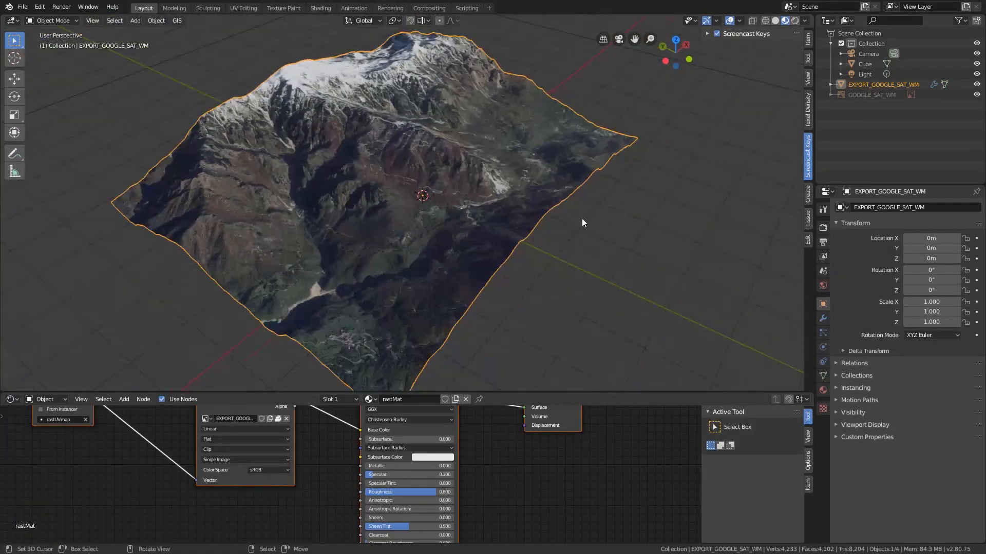
{"action": "left_click", "coordinate": [823, 318]}
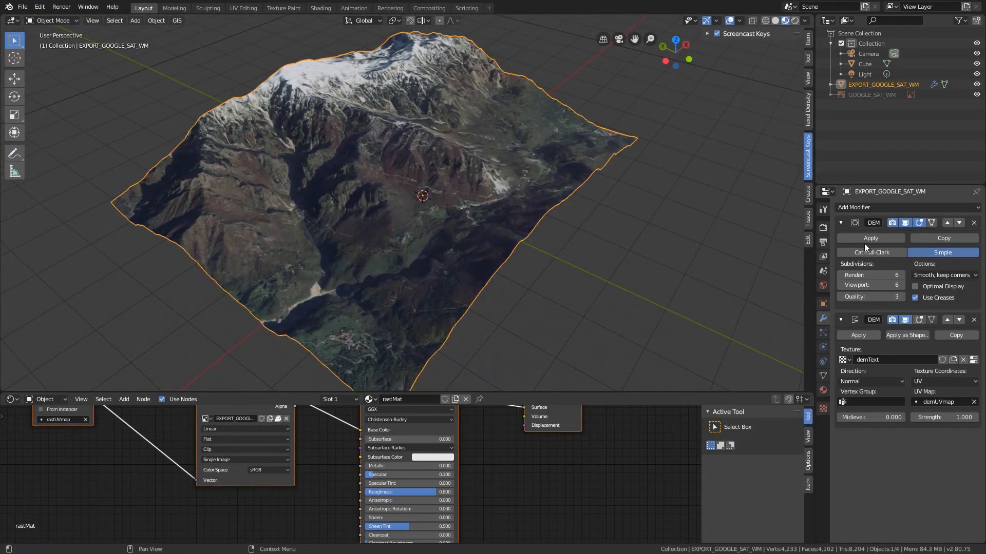
{"action": "left_click", "coordinate": [861, 209]}
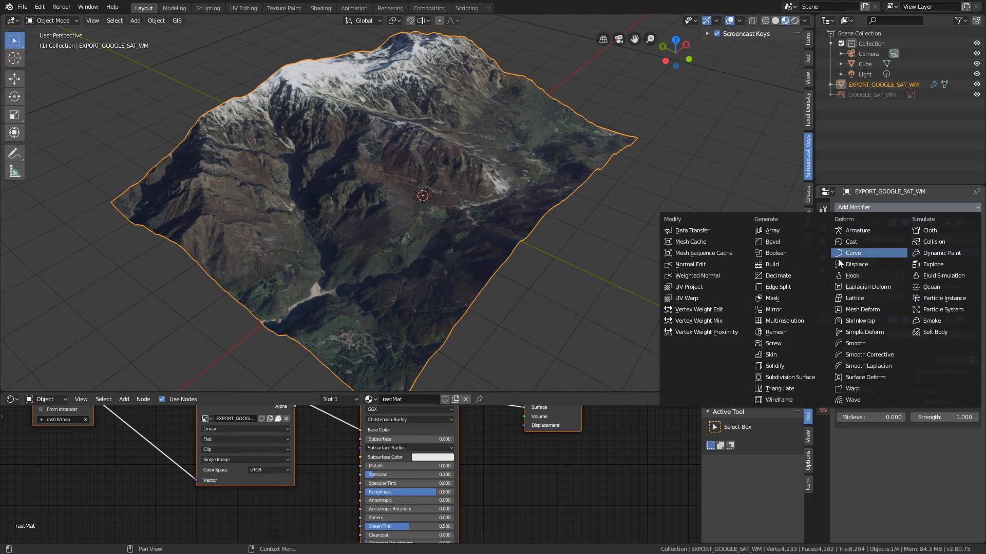
{"action": "left_click", "coordinate": [796, 376]}
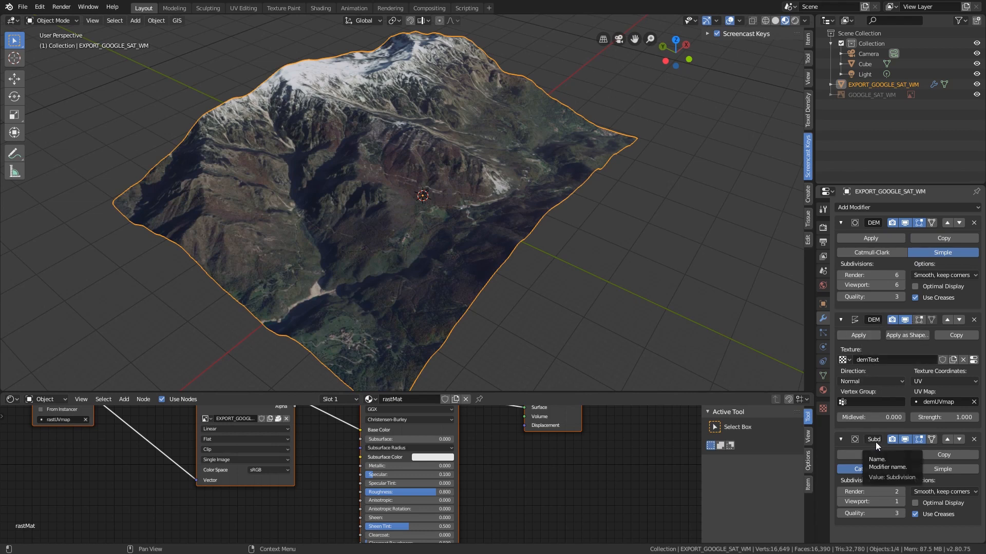
{"action": "left_click", "coordinate": [951, 440]}
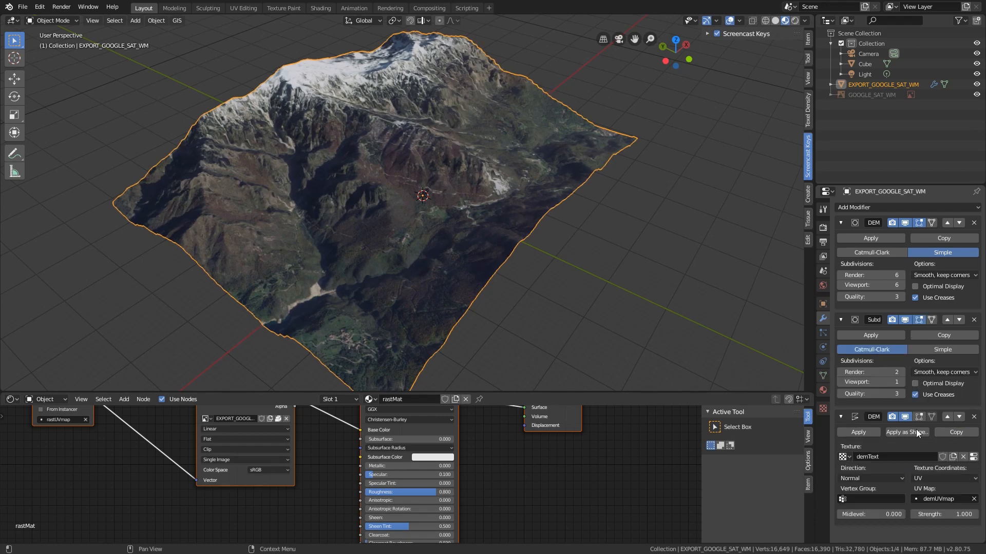
{"action": "left_click", "coordinate": [902, 382]}
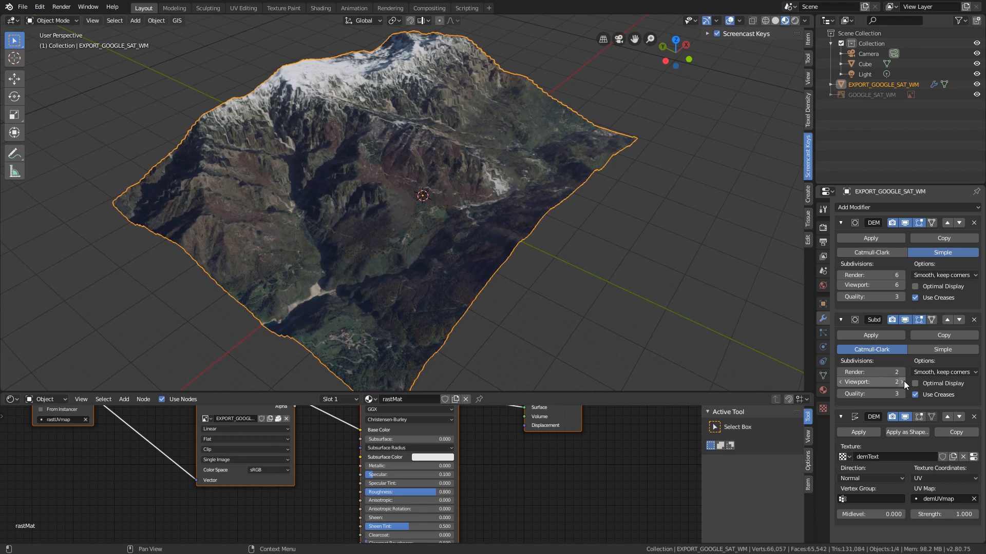
Raise the viewport subdivisions of the terrain's Subdivision Surface modifier to 3 and inspect the relief up close.
{"action": "left_click", "coordinate": [902, 382]}
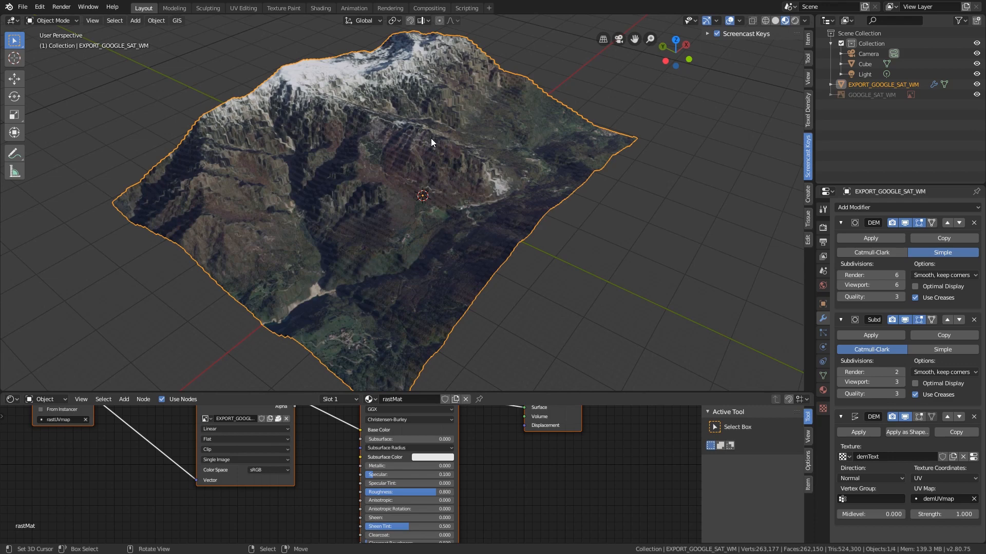
{"action": "middle_click_drag", "start_coordinate": [411, 170], "coordinate": [457, 205]}
{"action": "scroll", "coordinate": [418, 235], "scroll_direction": "up", "scroll_amount": 7}
{"action": "scroll", "coordinate": [419, 216], "scroll_direction": "down", "scroll_amount": 6}
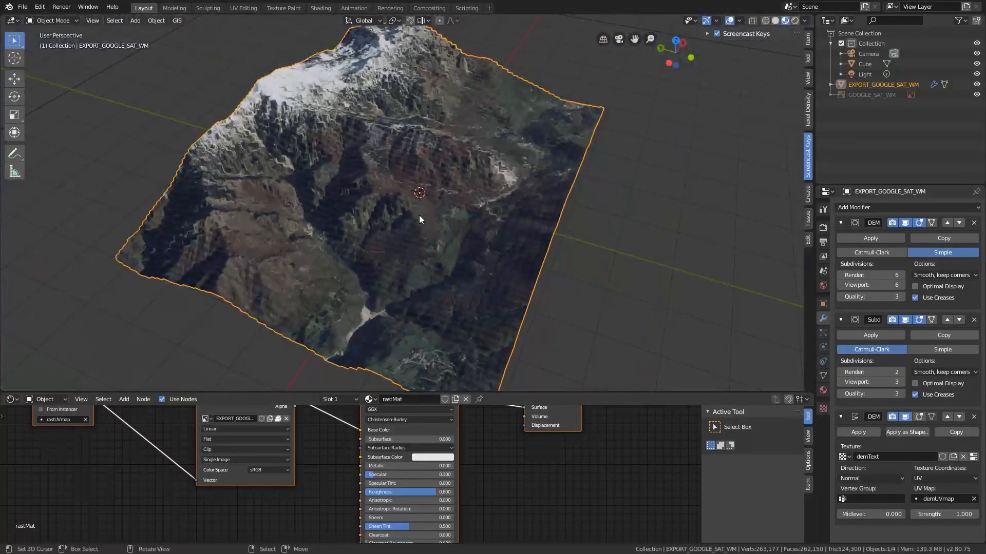
Enable interpolation in the sampling settings of the terrain's demText elevation texture.
{"action": "left_click", "coordinate": [823, 411]}
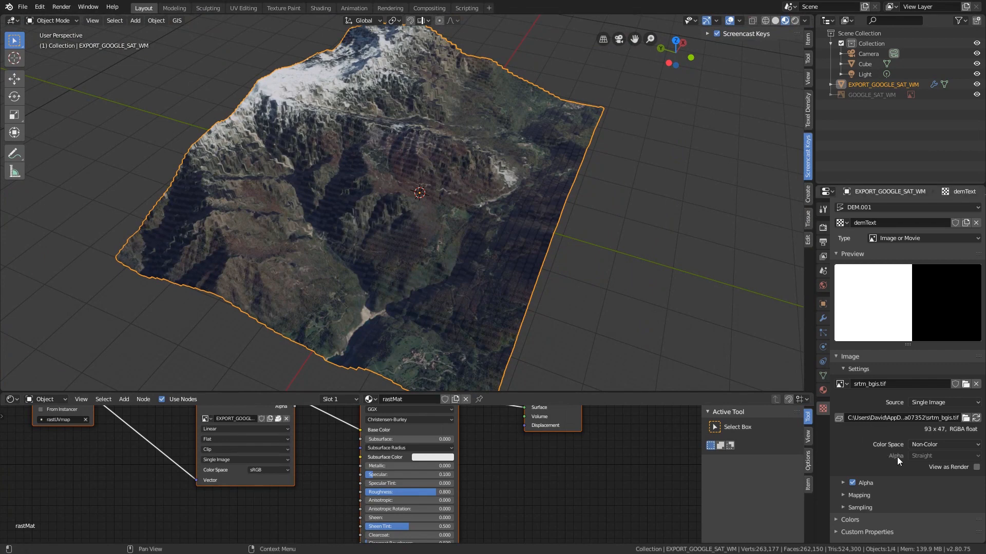
{"action": "left_click", "coordinate": [858, 507]}
{"action": "scroll", "coordinate": [976, 485], "scroll_direction": "down", "scroll_amount": 3}
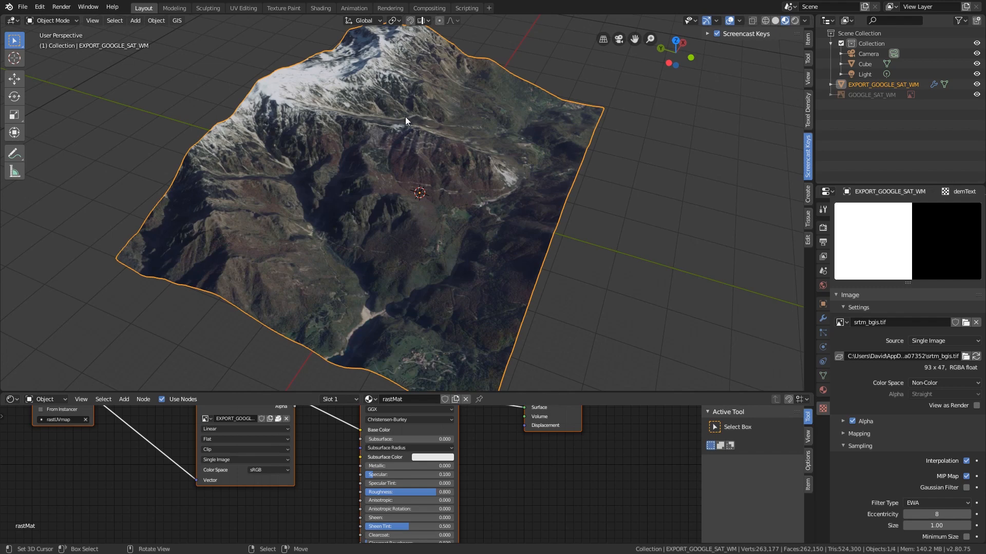
Duplicate the terrain in place and remove the Subdivision Surface modifier between the copy's two DEM modifiers.
{"action": "right_click", "coordinate": [421, 173]}
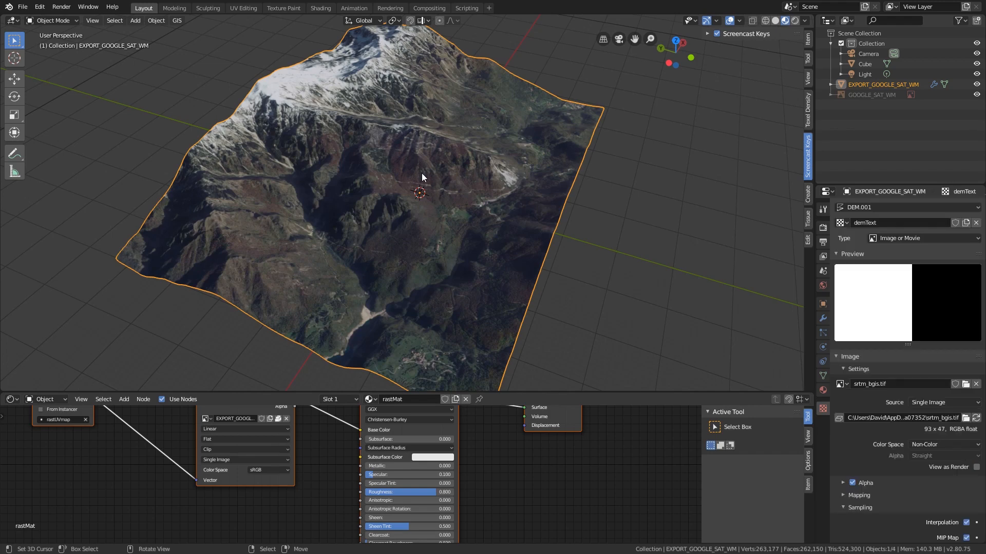
{"action": "key", "text": "shift+d"}
{"action": "right_click", "coordinate": [565, 198]}
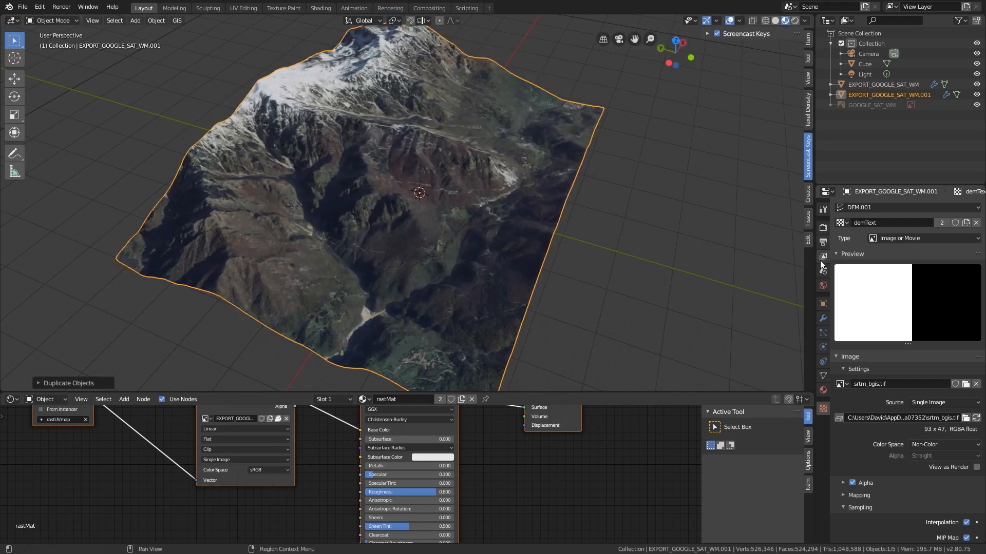
{"action": "left_click", "coordinate": [823, 318]}
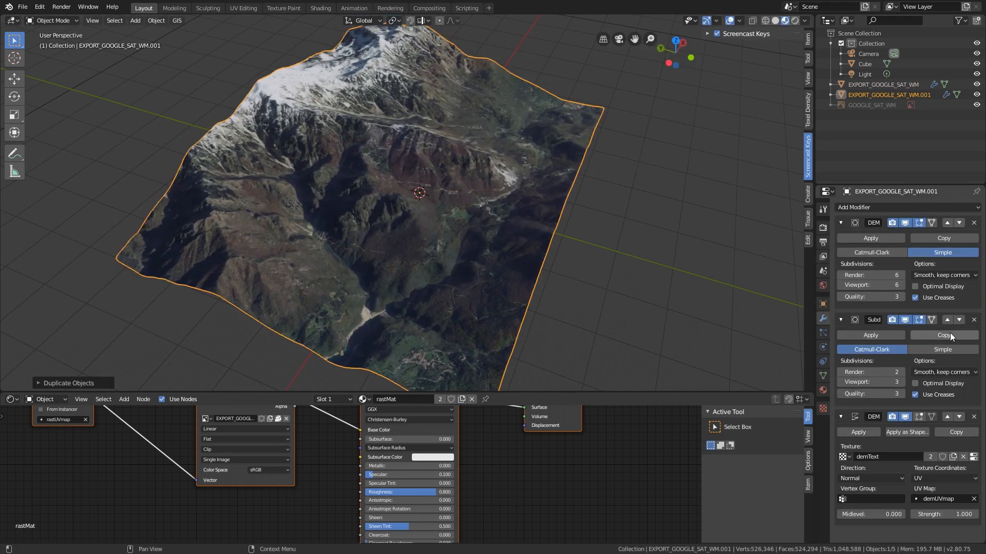
{"action": "left_click", "coordinate": [974, 319]}
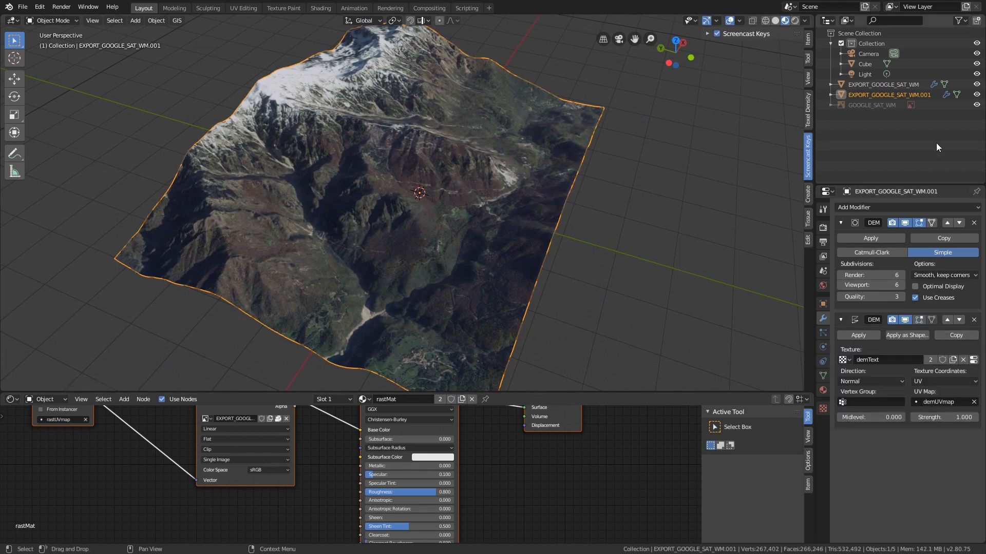
Rename the duplicated terrain as wireframe and add a Wireframe modifier to it.
{"action": "double_click", "coordinate": [900, 96]}
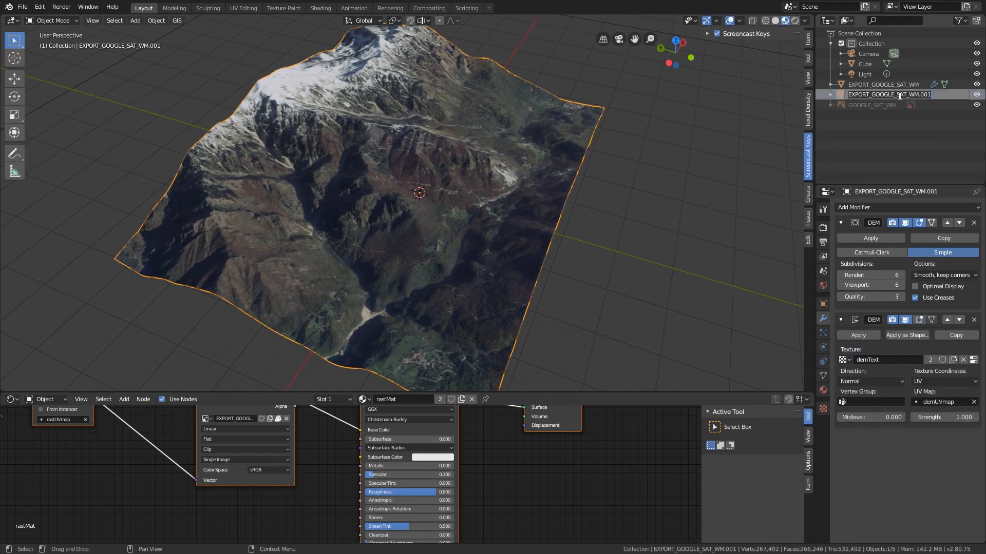
{"action": "type", "text": "wireframe"}
{"action": "key", "text": "Return"}
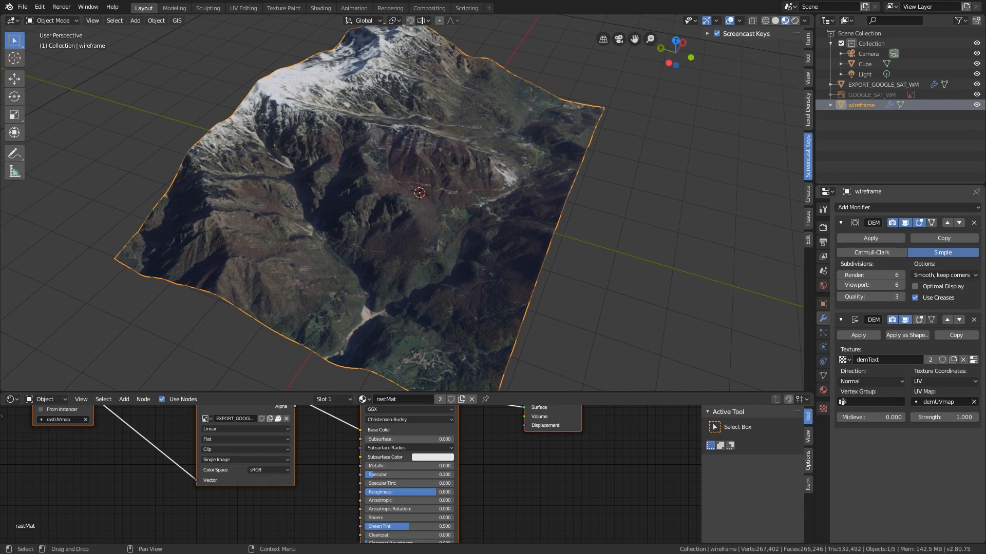
{"action": "left_click", "coordinate": [931, 207]}
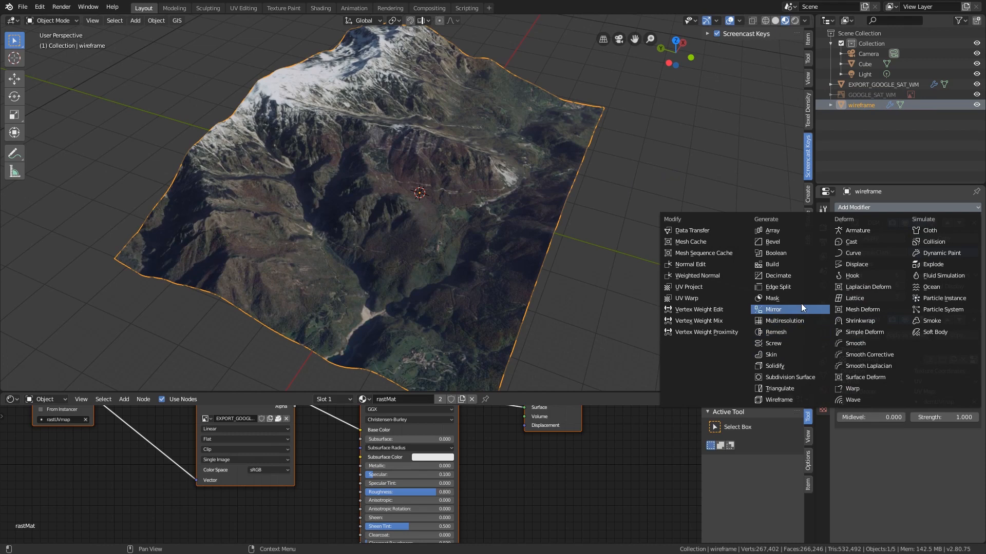
{"action": "left_click", "coordinate": [783, 398]}
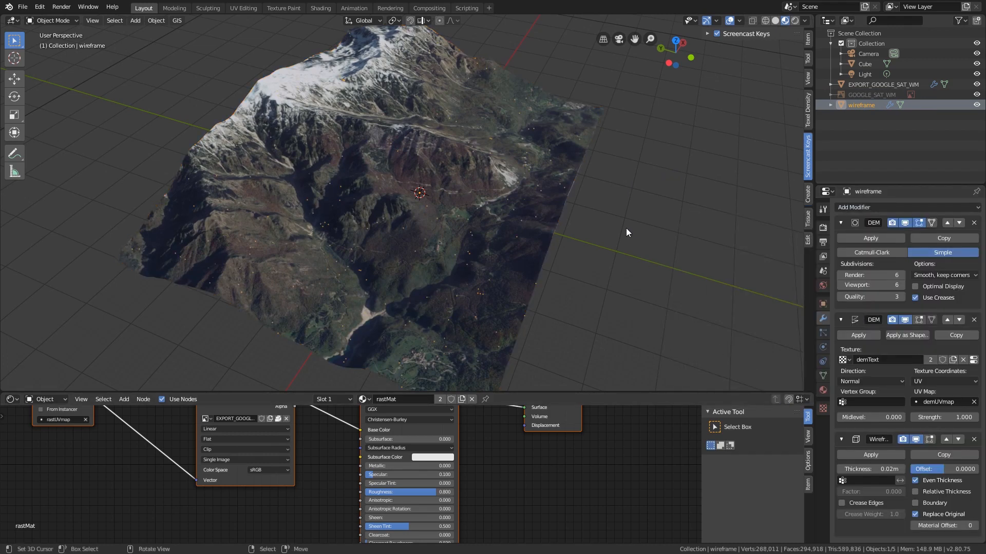
Hide the original EXPORT_GOOGLE_SAT_WM terrain and select the wireframe object.
{"action": "left_click", "coordinate": [883, 85]}
{"action": "left_click", "coordinate": [976, 84]}
{"action": "left_click", "coordinate": [891, 95]}
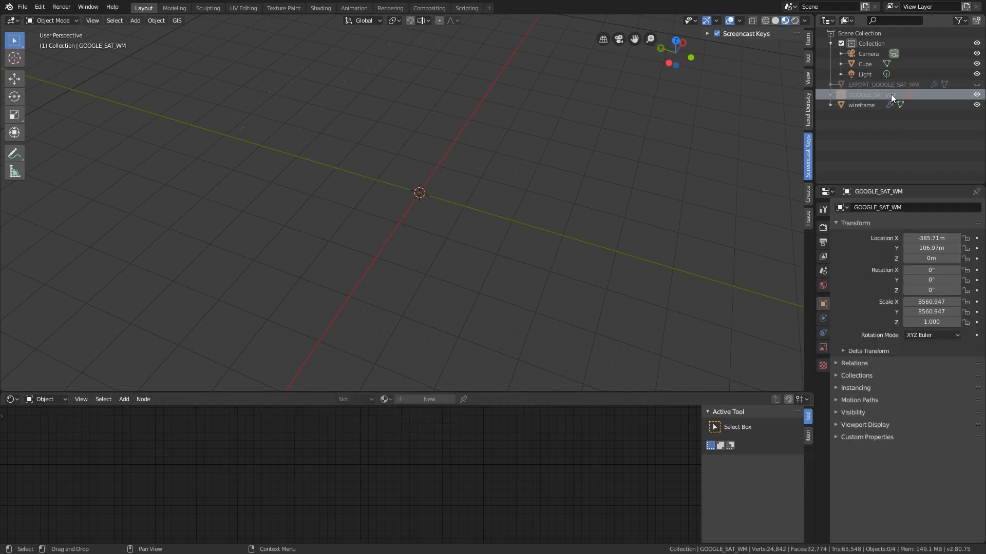
{"action": "left_click", "coordinate": [862, 105]}
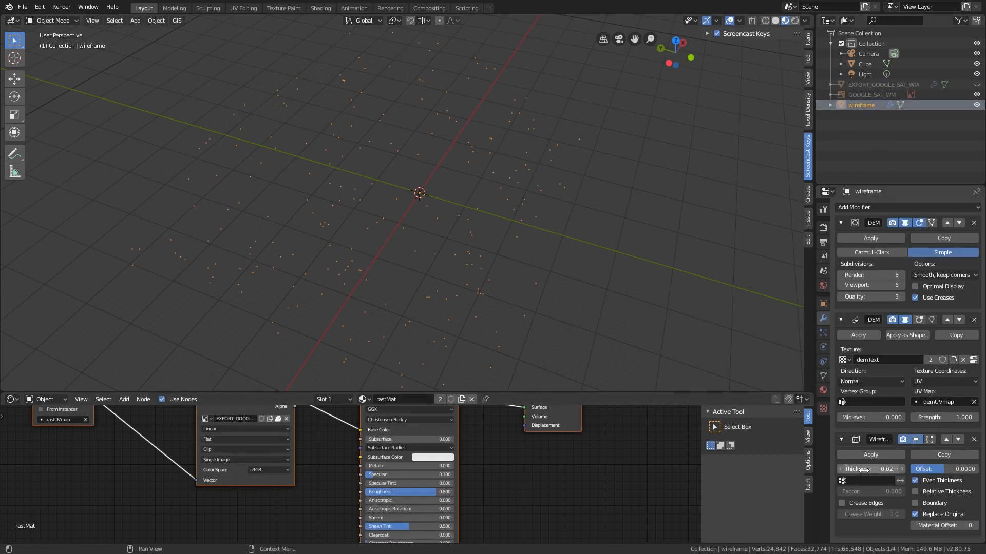
Set the Wireframe modifier's thickness to 4 m.
{"action": "left_click_drag", "start_coordinate": [870, 468], "coordinate": [935, 468]}
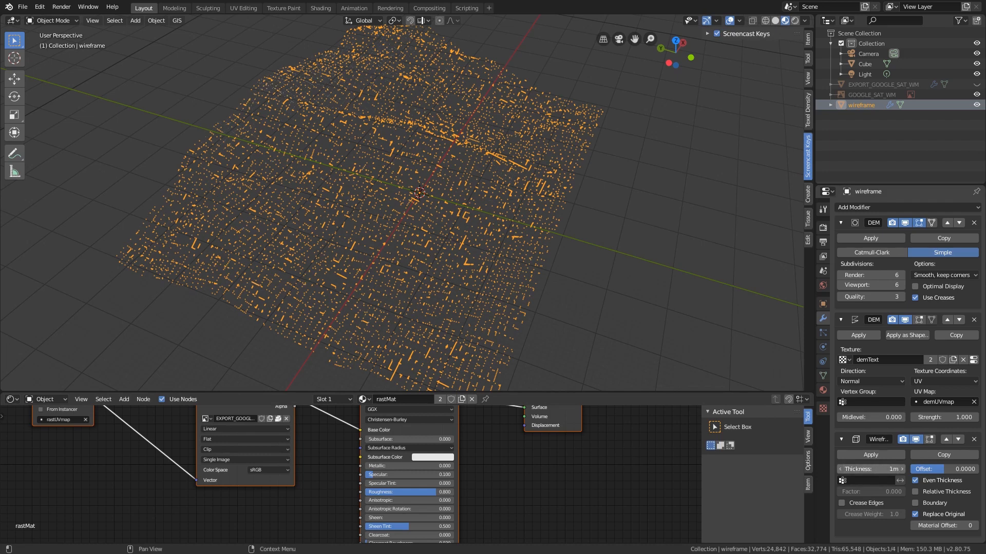
{"action": "left_click", "coordinate": [868, 469]}
{"action": "type", "text": "4"}
{"action": "key", "text": "Return"}
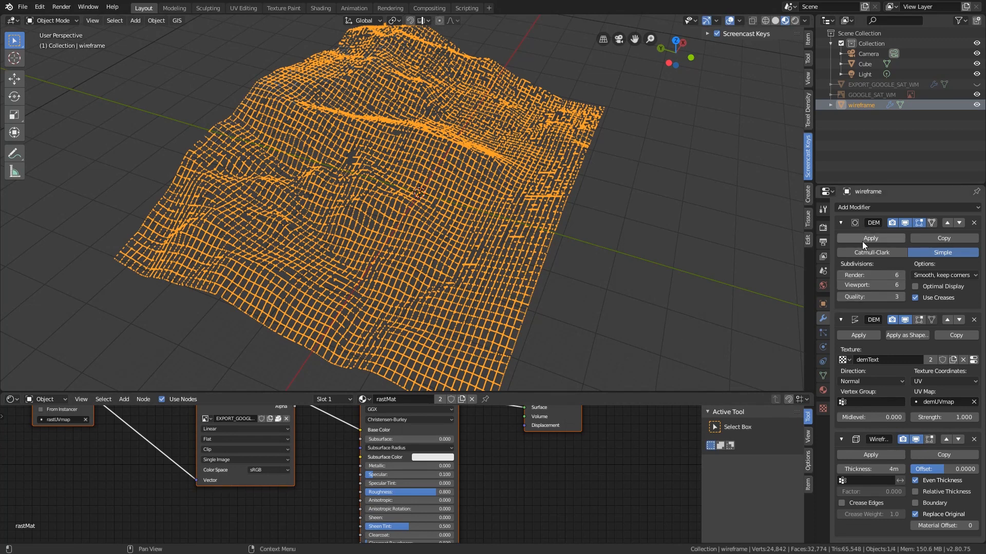
Set the wireframe object's DEM render and viewport subdivisions to 5 and its Wireframe modifier thickness to 5 m.
{"action": "left_click_drag", "start_coordinate": [839, 274], "coordinate": [837, 283]}
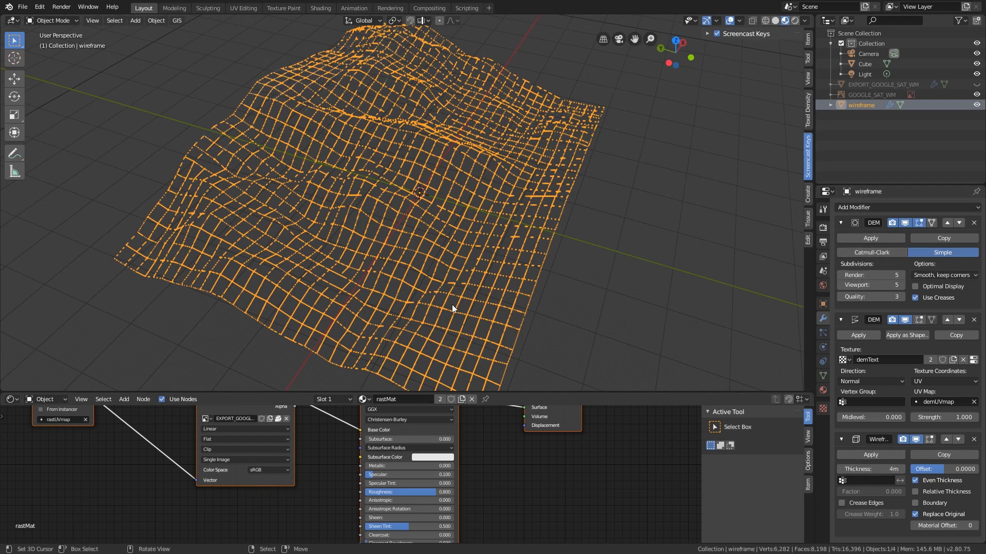
{"action": "left_click", "coordinate": [856, 468]}
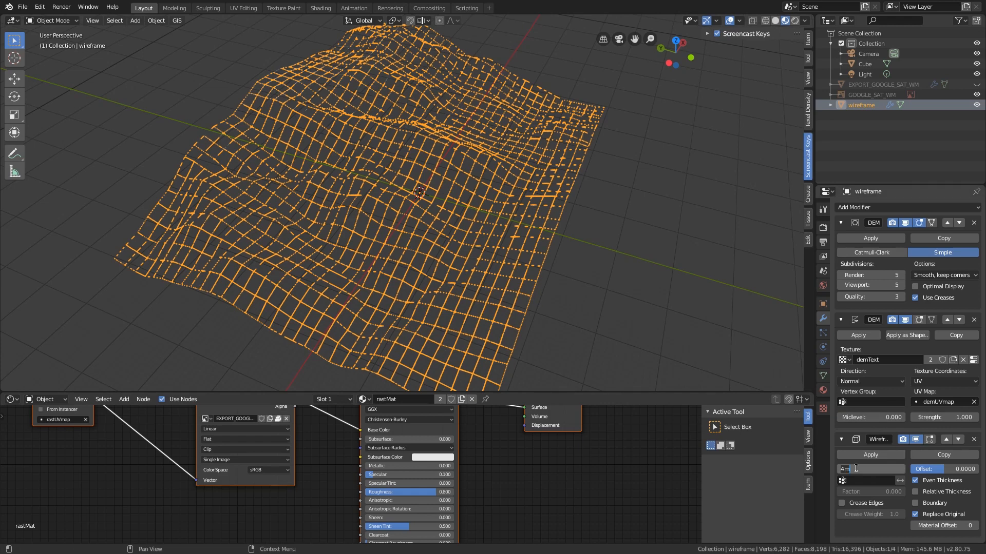
{"action": "type", "text": "5"}
{"action": "key", "text": "Return"}
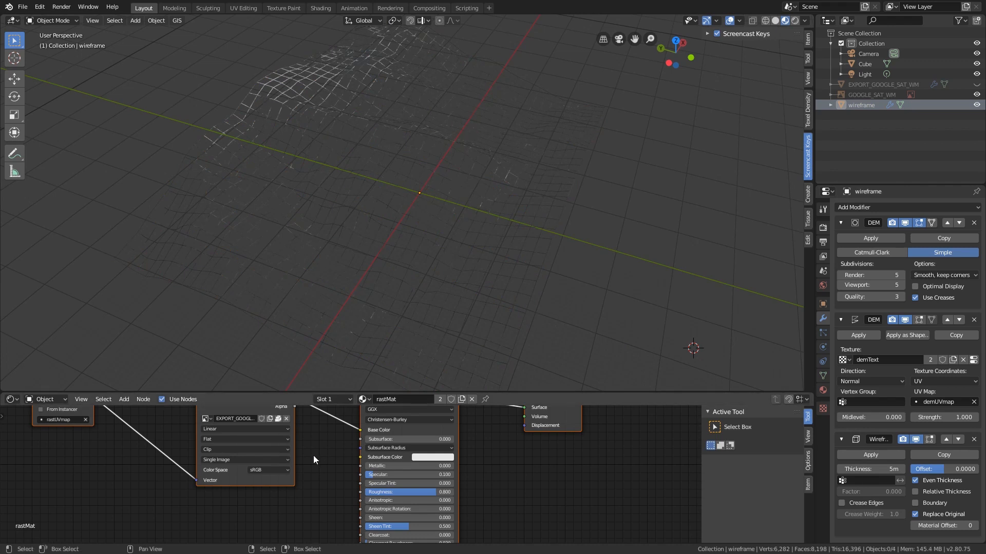
Give the wireframe object its own copy of the rastMat material and name it emission_wireframe.
{"action": "middle_click_drag", "start_coordinate": [182, 439], "coordinate": [184, 498]}
{"action": "middle_click_drag", "start_coordinate": [365, 470], "coordinate": [368, 440]}
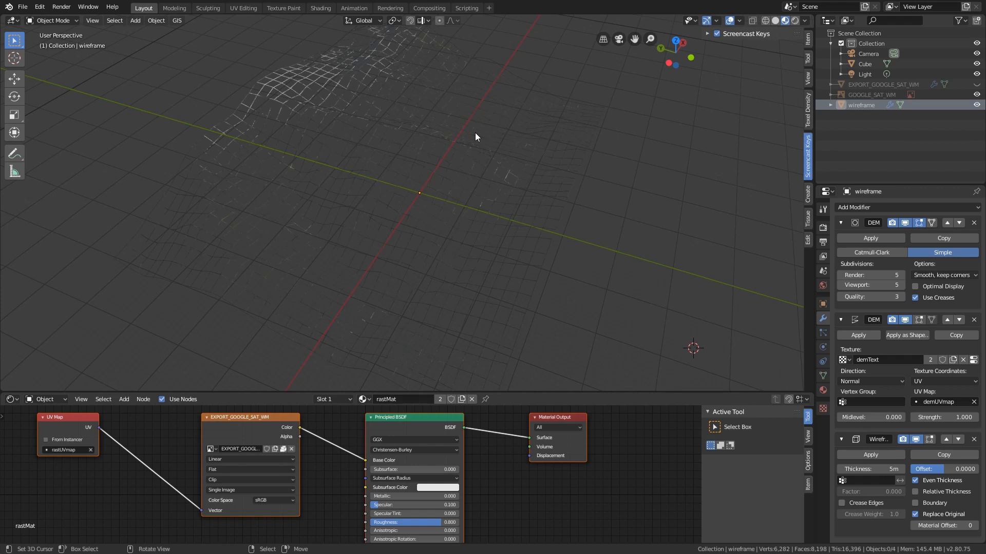
{"action": "left_click", "coordinate": [475, 133]}
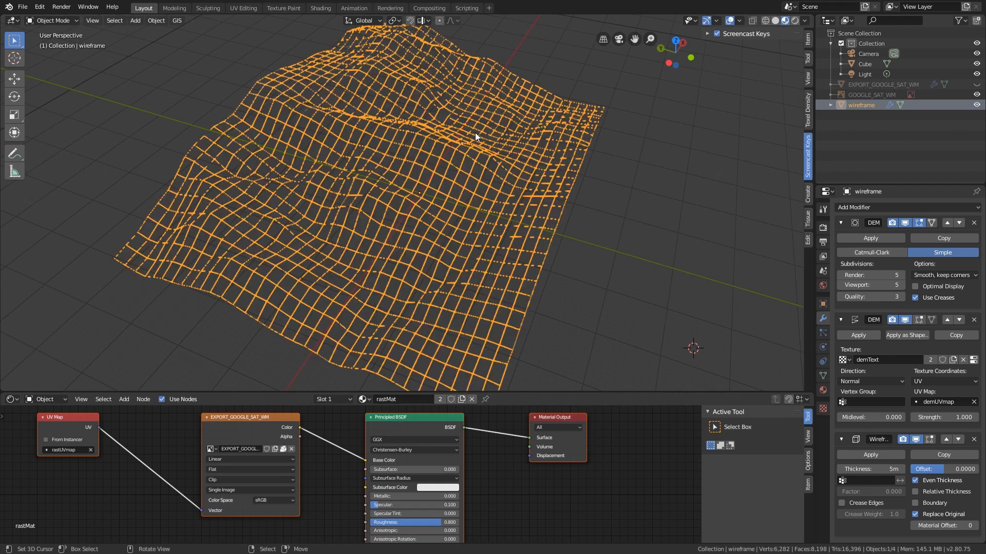
{"action": "left_click", "coordinate": [439, 399]}
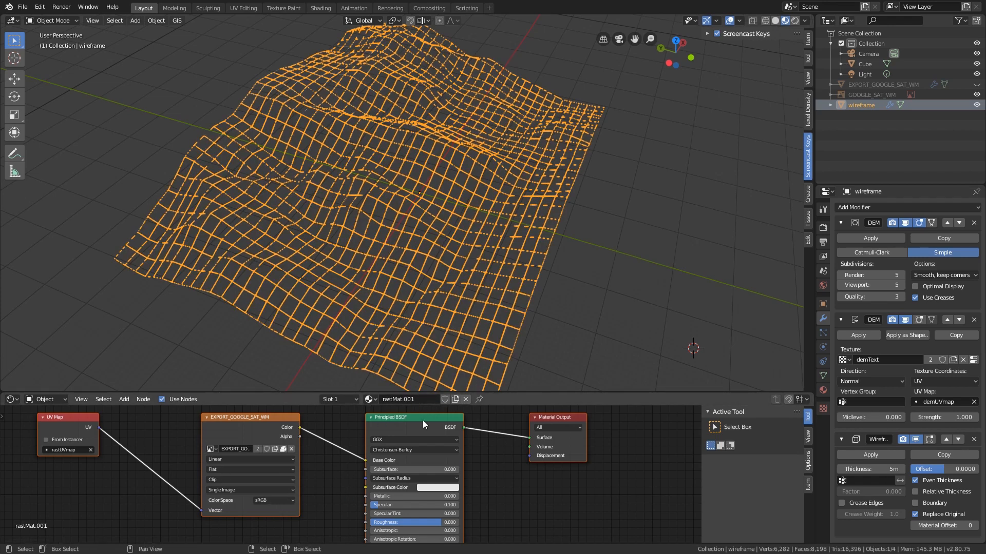
{"action": "left_click", "coordinate": [419, 400]}
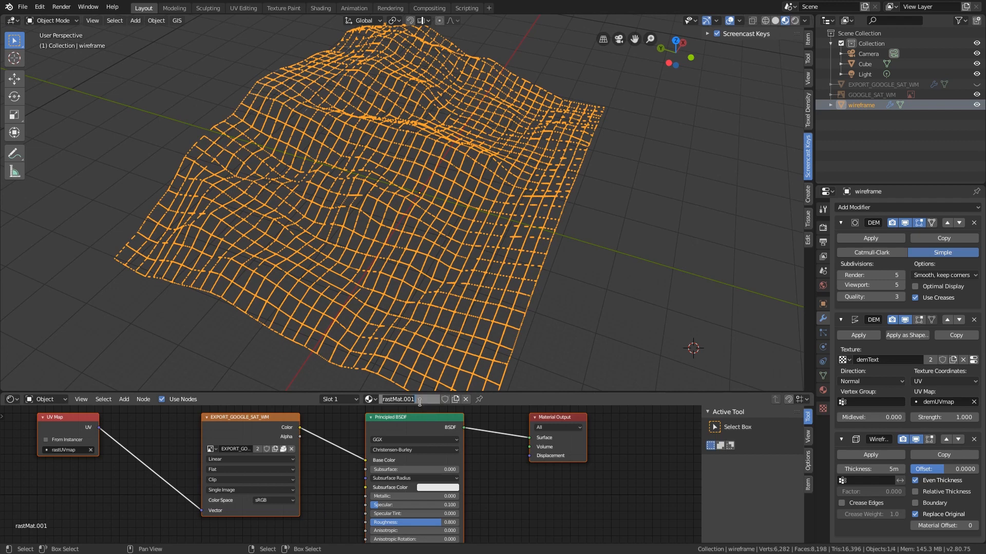
{"action": "type", "text": "wirefram"}
{"action": "type", "text": "efram"}
{"action": "key", "text": "Return"}
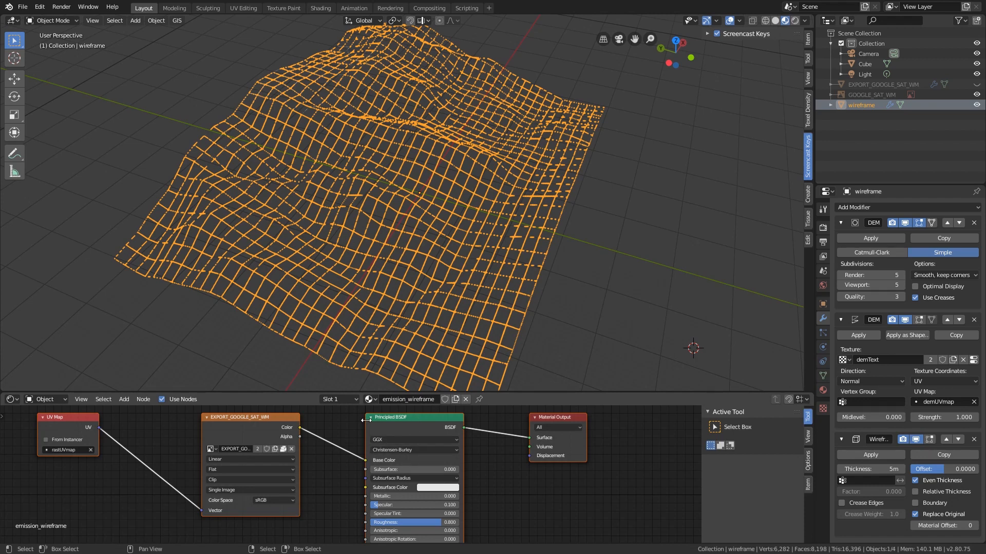
Delete the Principled BSDF, satellite image texture and UV Map nodes from the emission_wireframe material.
{"action": "left_click", "coordinate": [393, 417]}
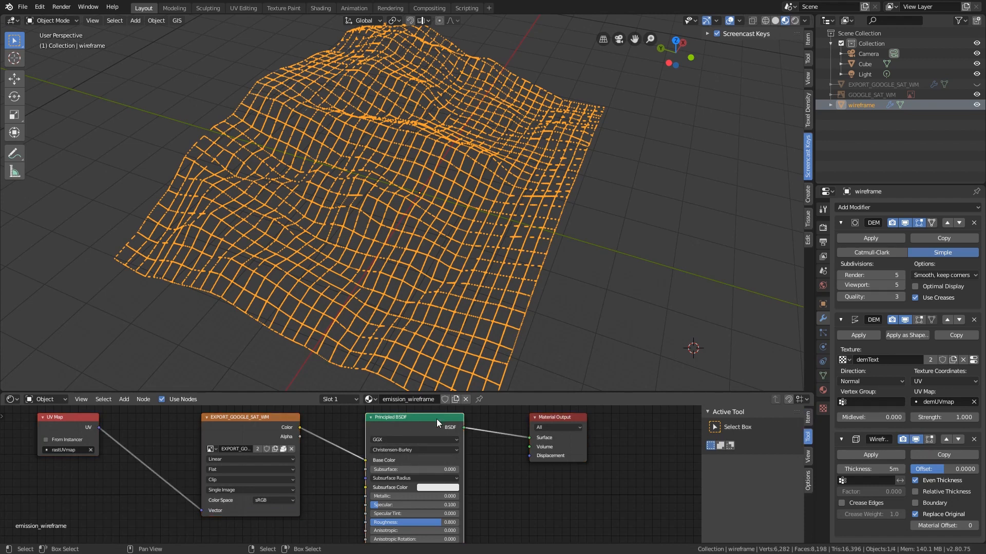
{"action": "key", "text": "x"}
{"action": "left_click", "coordinate": [222, 426]}
{"action": "key", "text": "x"}
{"action": "left_click", "coordinate": [58, 428]}
{"action": "key", "text": "x"}
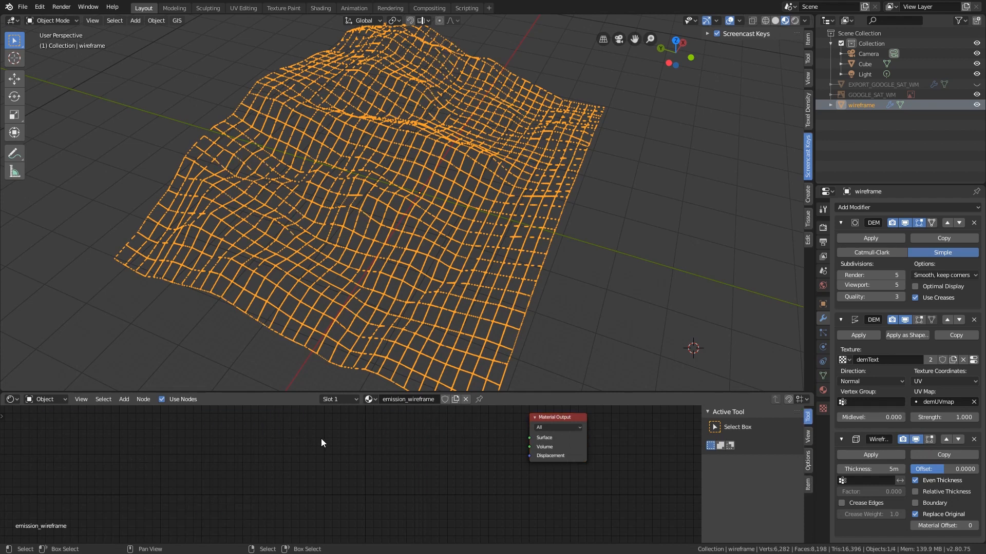
Add an Emission shader and connect it to the Surface input of the Material Output.
{"action": "key", "text": "shift+a"}
{"action": "left_click", "coordinate": [346, 430]}
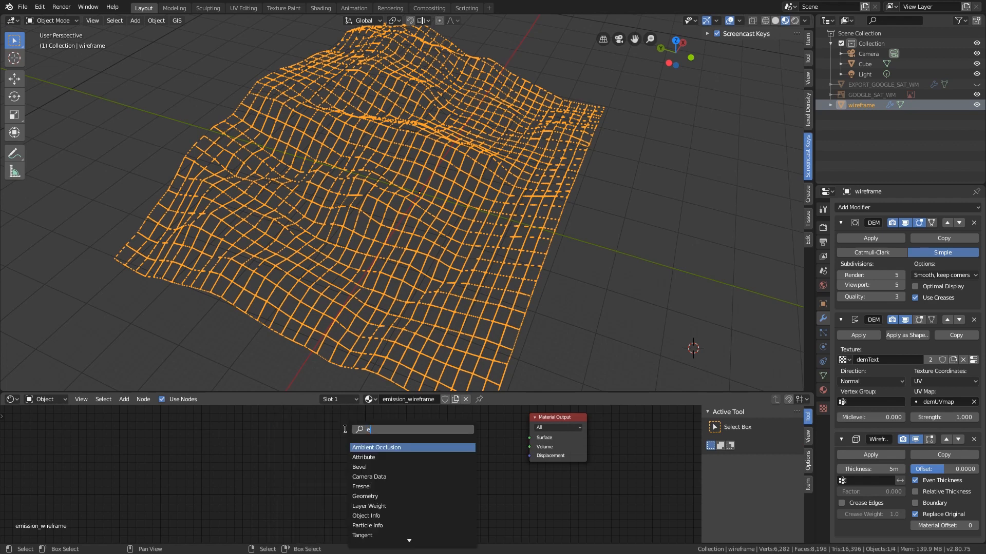
{"action": "type", "text": "em"}
{"action": "left_click", "coordinate": [367, 447]}
{"action": "left_click", "coordinate": [427, 459]}
{"action": "left_click_drag", "start_coordinate": [422, 459], "coordinate": [530, 438]}
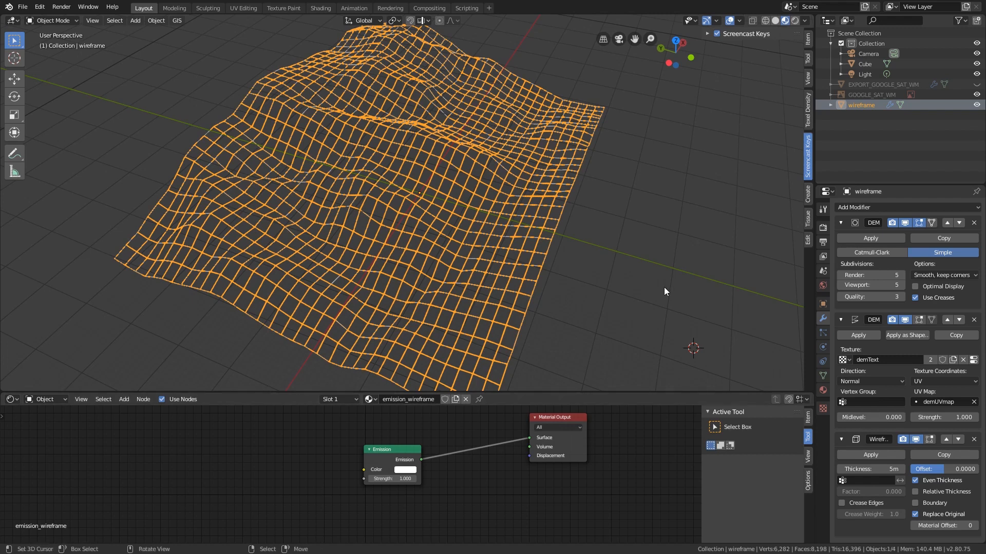
Set the Emission color to light blue, about hue 0.564 and saturation 0.597, and its strength to about 32.7.
{"action": "left_click", "coordinate": [504, 278]}
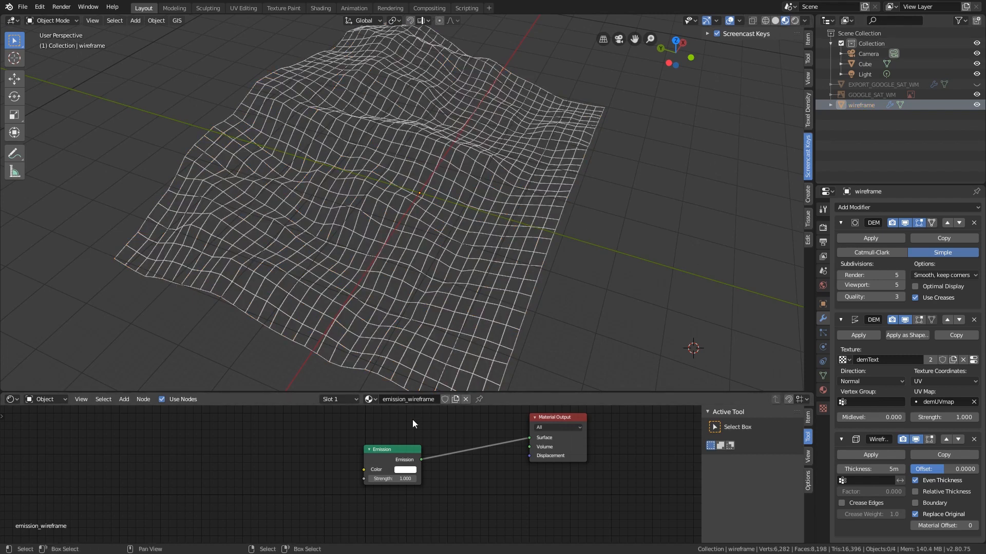
{"action": "left_click", "coordinate": [412, 470]}
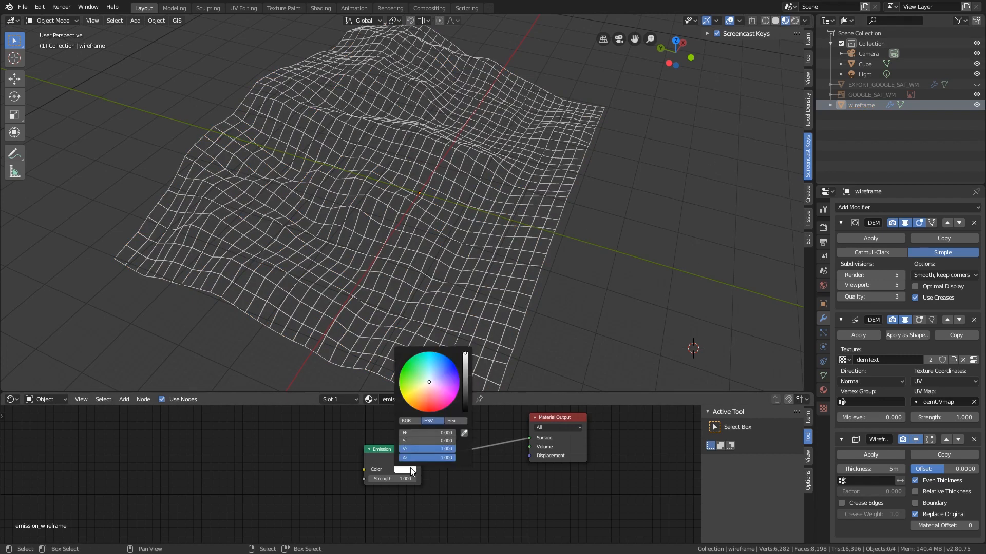
{"action": "left_click", "coordinate": [435, 371]}
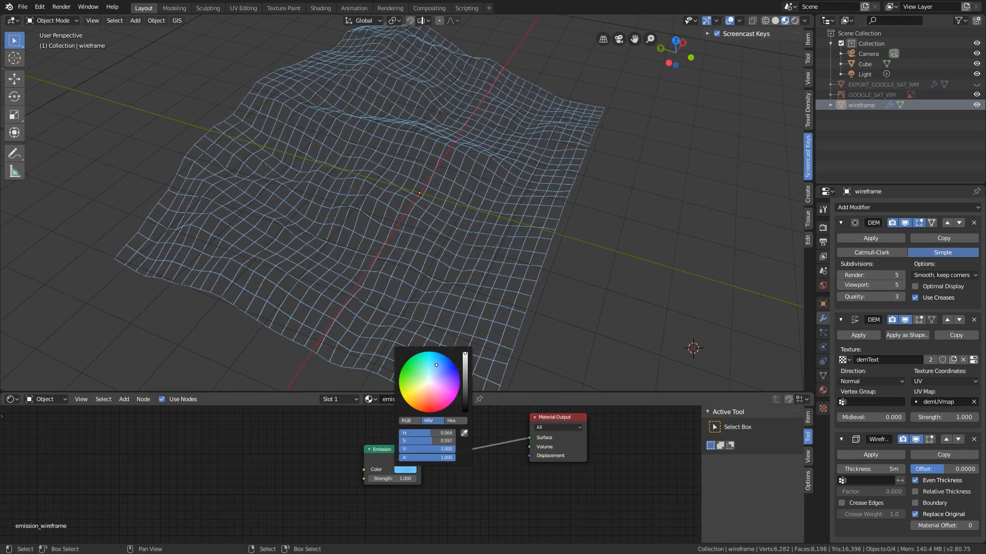
{"action": "left_click_drag", "start_coordinate": [395, 478], "coordinate": [465, 479]}
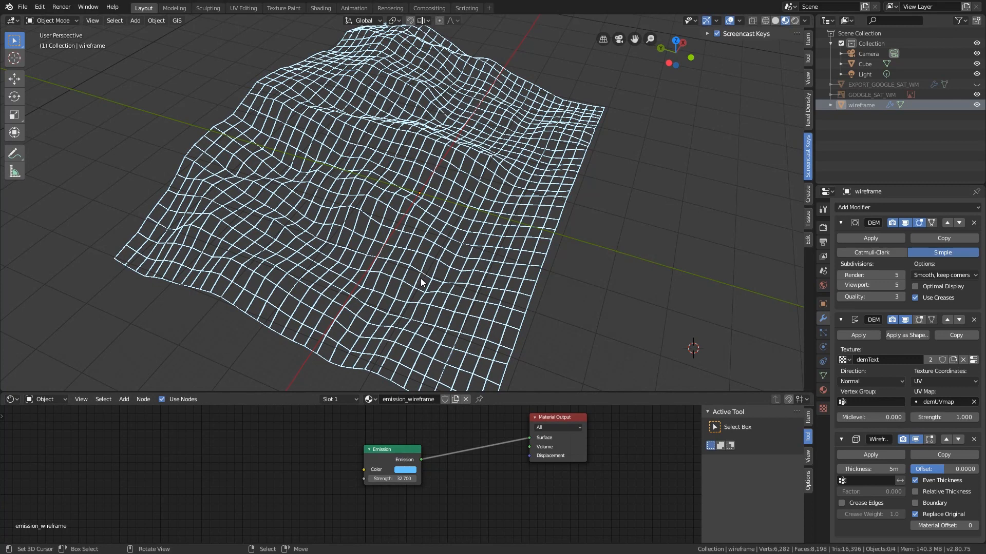
Enable Bloom in the Eevee render settings and expand its options.
{"action": "left_click", "coordinate": [822, 229]}
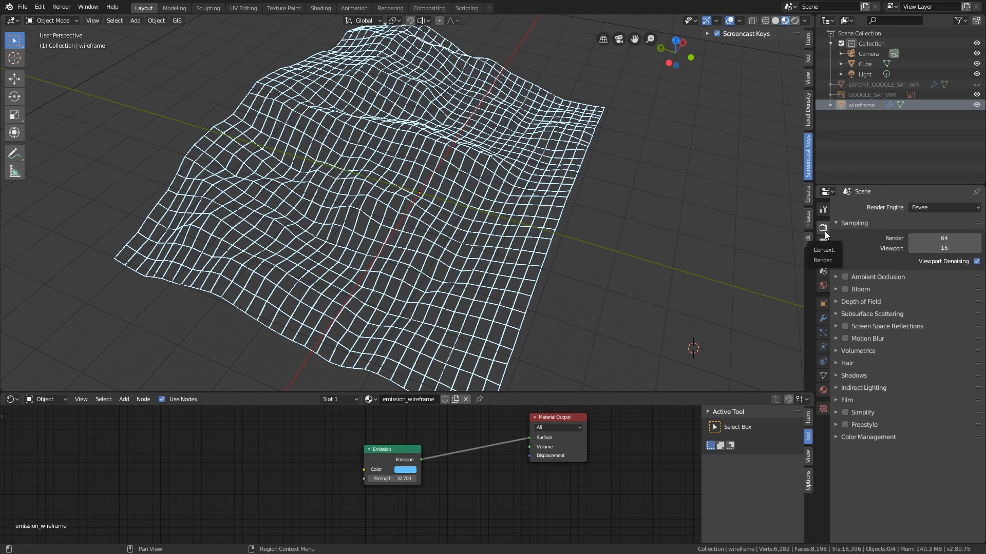
{"action": "left_click", "coordinate": [845, 289]}
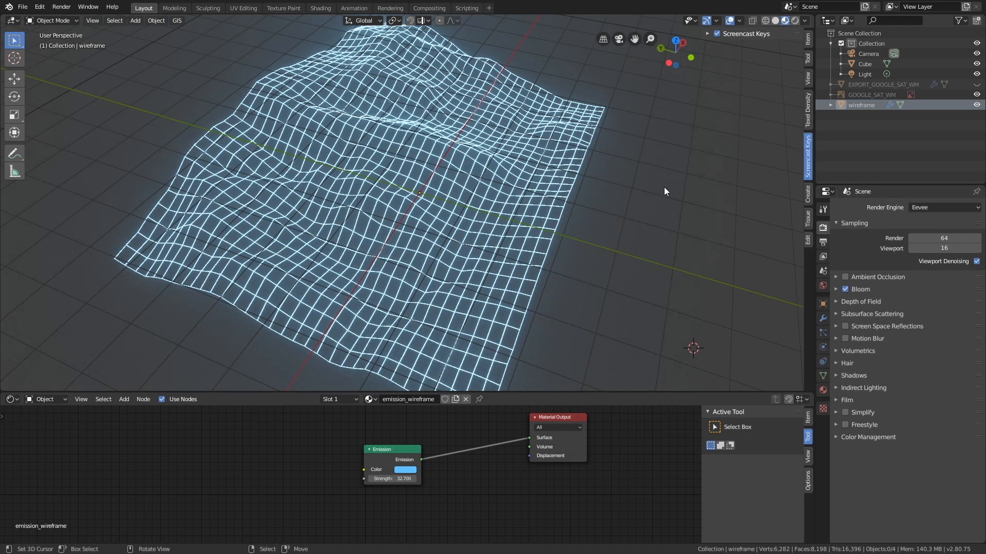
{"action": "left_click", "coordinate": [874, 289]}
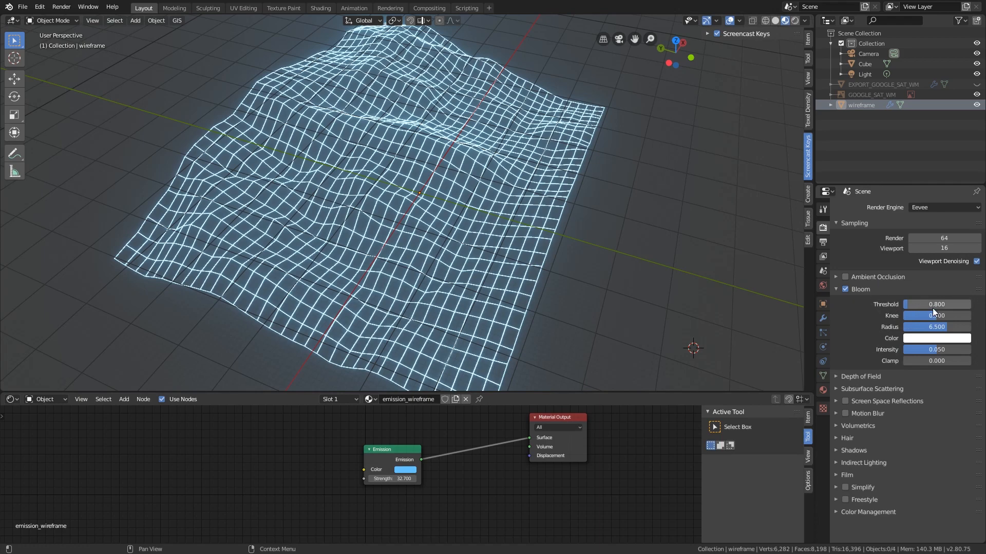
Raise the Bloom threshold to about 1.919 and reduce the Bloom radius to about 5.157.
{"action": "left_click_drag", "start_coordinate": [933, 308], "coordinate": [917, 327]}
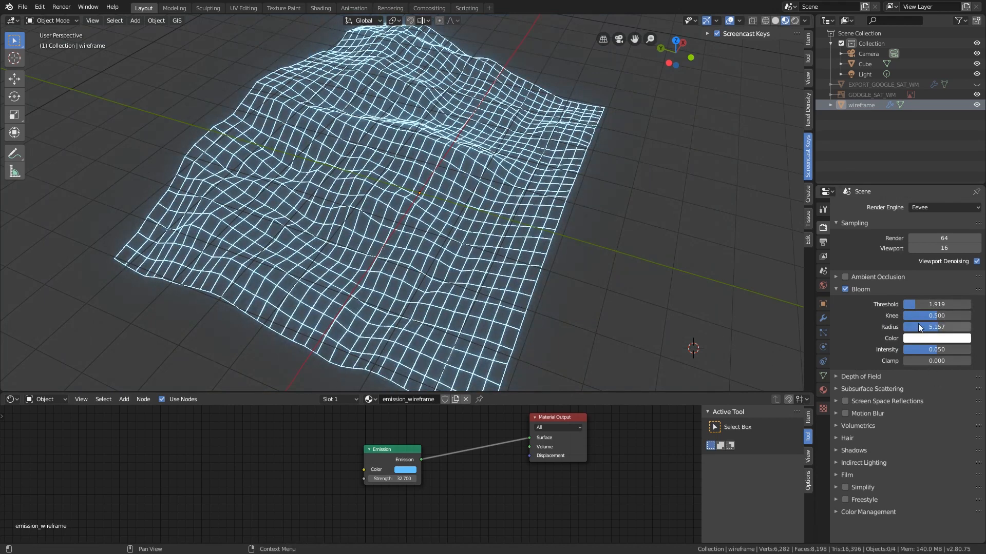
Set both the render and viewport subdivisions of the wireframe object's DEM subdivision modifier to 4.
{"action": "left_click", "coordinate": [518, 314]}
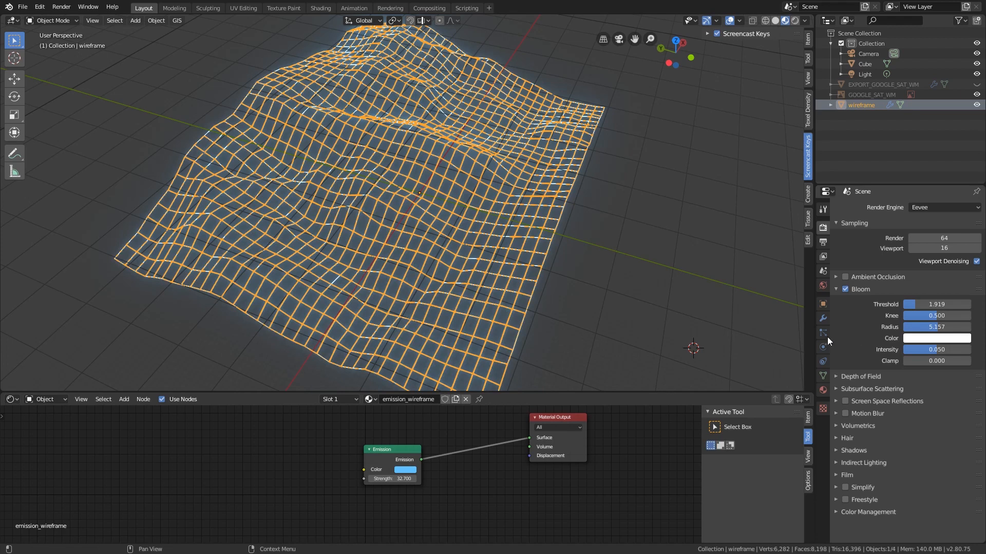
{"action": "left_click", "coordinate": [823, 319]}
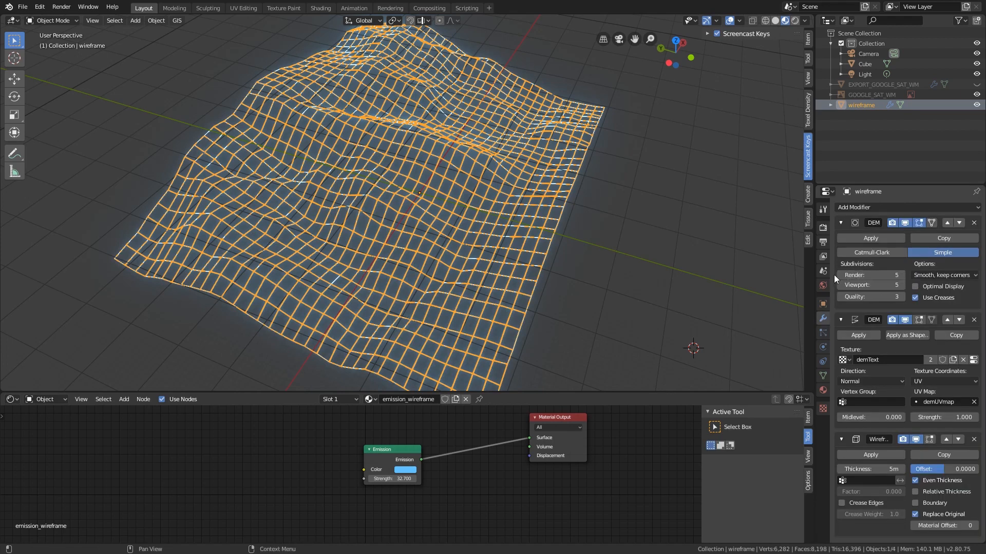
{"action": "left_click_drag", "start_coordinate": [837, 274], "coordinate": [839, 284]}
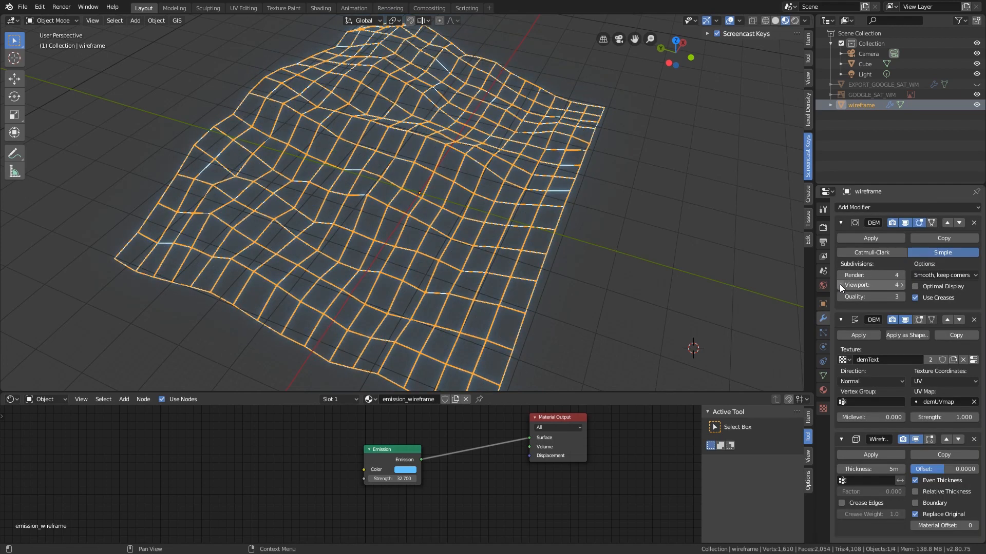
{"action": "left_click", "coordinate": [738, 257]}
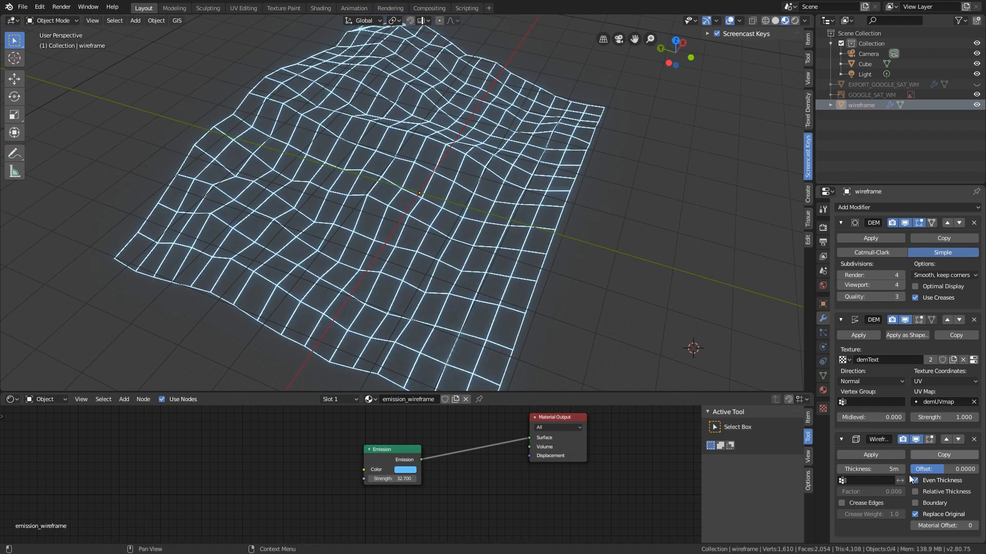
Thicken the wireframe by setting the Wireframe modifier's thickness to 10 m.
{"action": "left_click", "coordinate": [873, 470]}
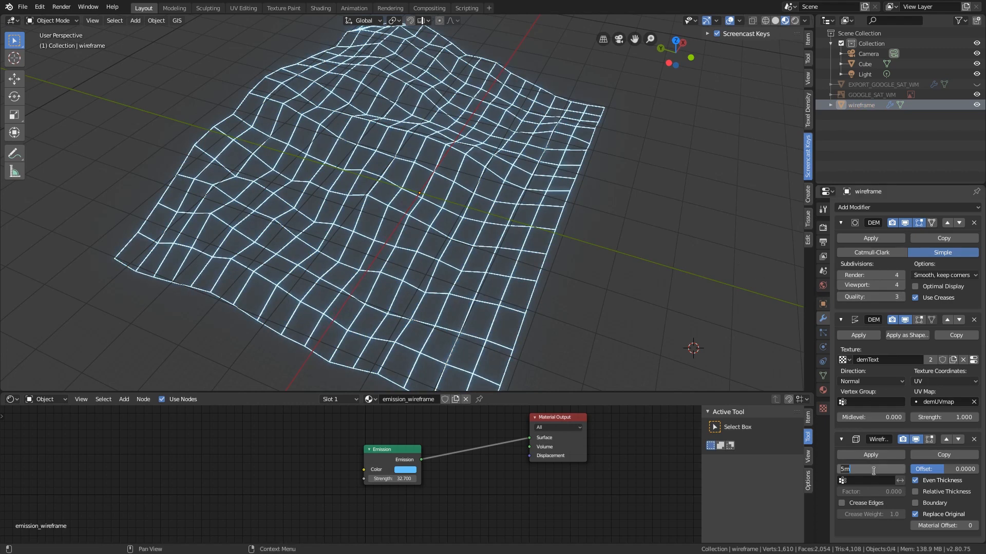
{"action": "type", "text": "8"}
{"action": "key", "text": "Return"}
{"action": "left_click", "coordinate": [854, 468]}
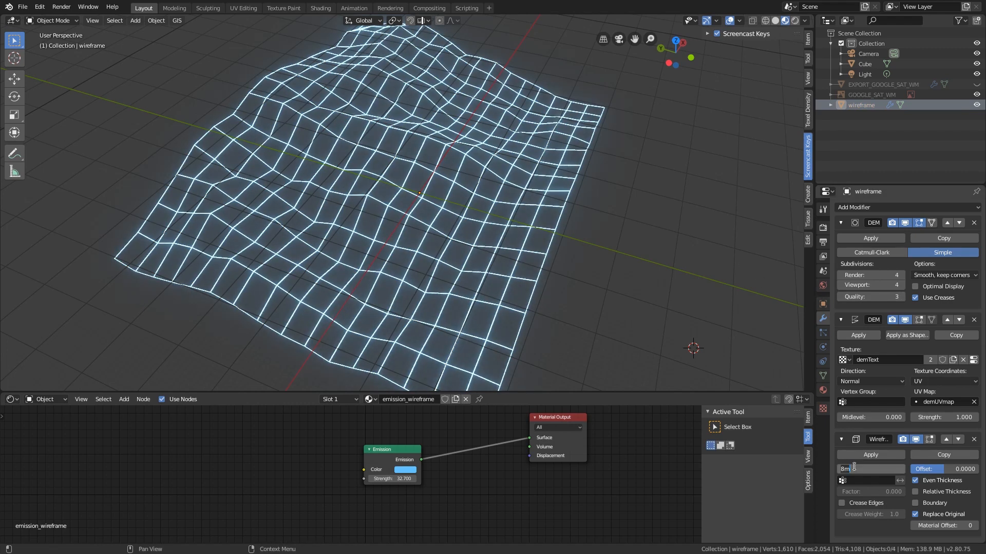
{"action": "key", "text": "Return"}
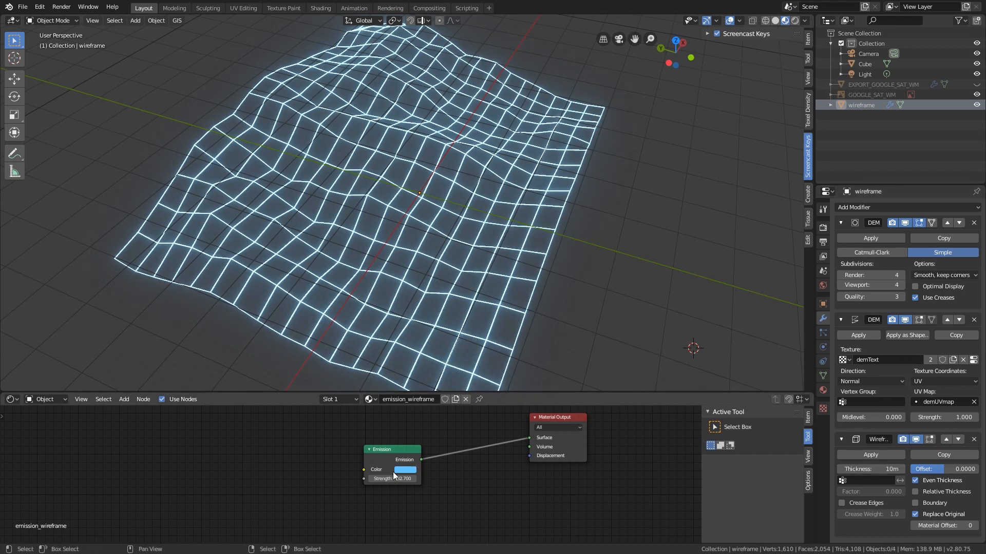
Lower the Emission shader's strength to about 26.8.
{"action": "left_click_drag", "start_coordinate": [395, 476], "coordinate": [380, 476]}
{"action": "middle_click_drag", "start_coordinate": [608, 293], "coordinate": [590, 286]}
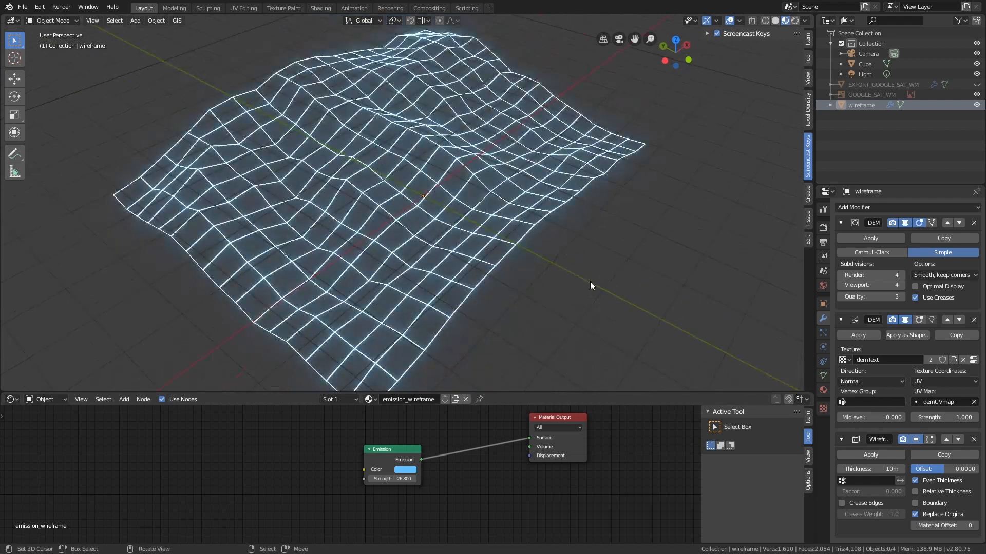
{"action": "scroll", "coordinate": [589, 283], "scroll_direction": "down", "scroll_amount": 3}
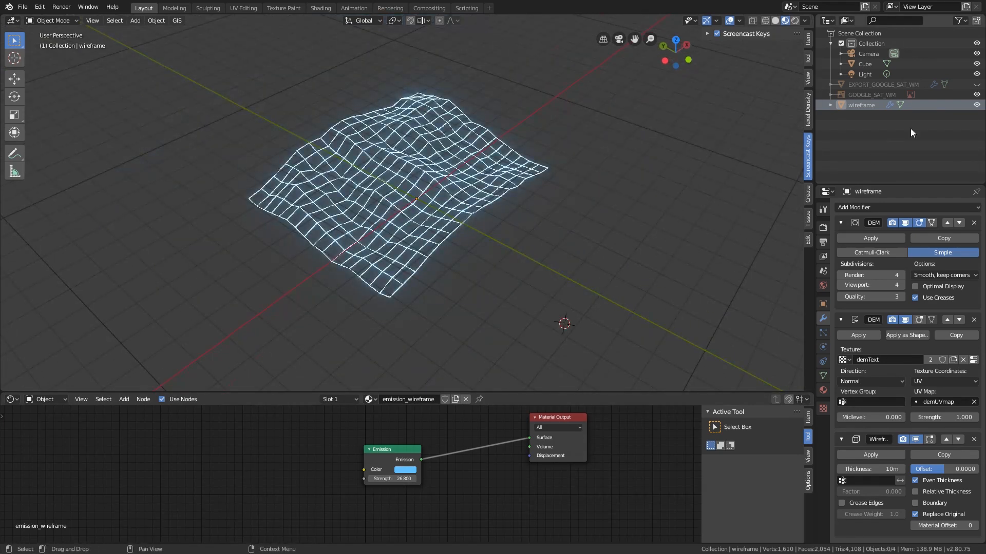
Unhide the EXPORT_GOOGLE_SAT_WM terrain so it shows together with the wireframe.
{"action": "left_click", "coordinate": [976, 84]}
{"action": "left_click", "coordinate": [976, 85]}
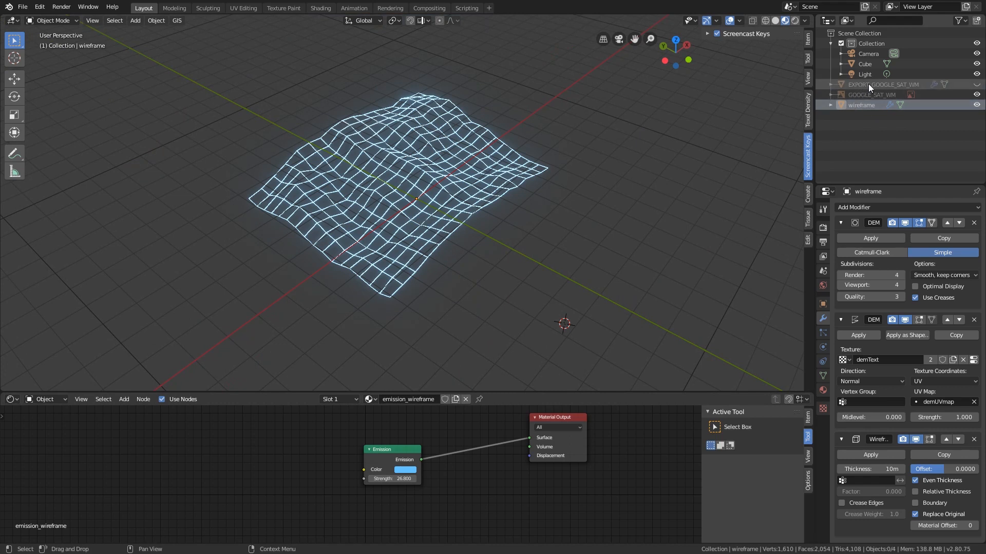
{"action": "left_click", "coordinate": [975, 85]}
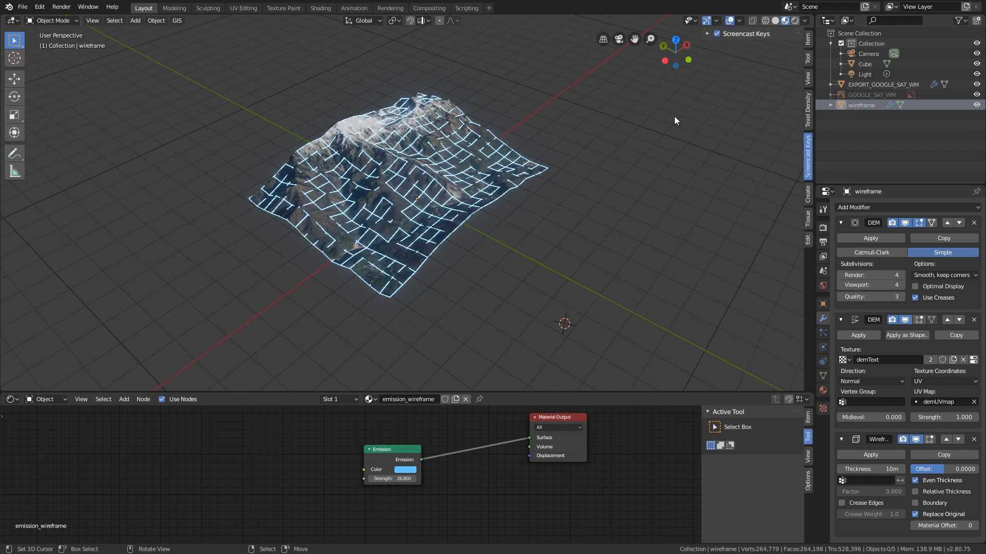
Reset the 3D cursor to the world origin and add a cube there, working in right orthographic view.
{"action": "key", "text": "shift+c"}
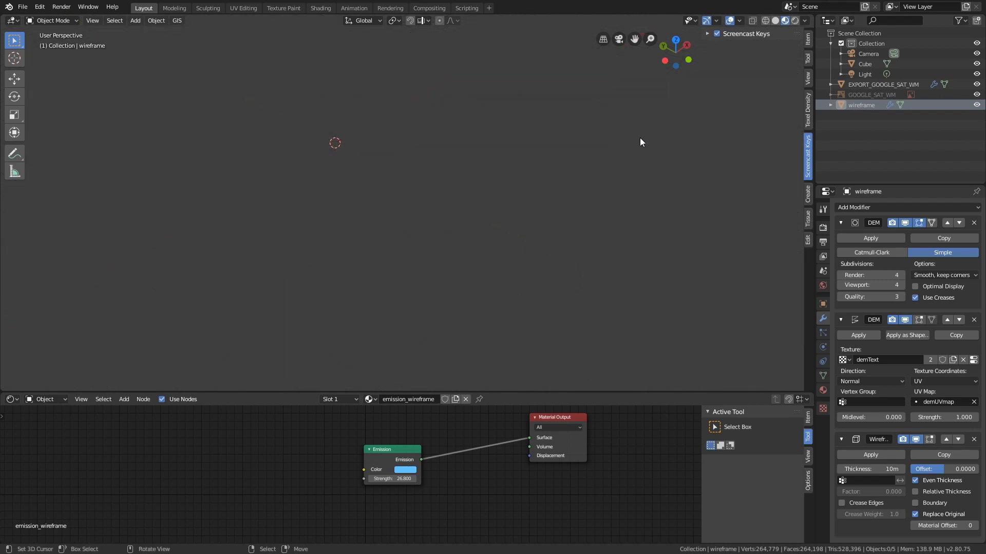
{"action": "key", "text": "KP_1"}
{"action": "scroll", "coordinate": [639, 137], "scroll_direction": "down", "scroll_amount": 15}
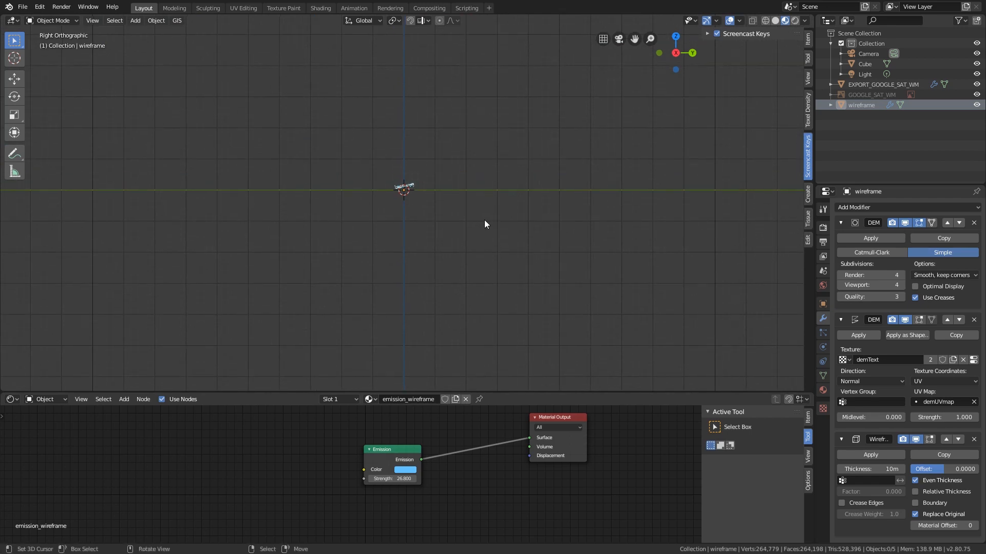
{"action": "scroll", "coordinate": [393, 199], "scroll_direction": "up", "scroll_amount": 7}
{"action": "scroll", "coordinate": [393, 199], "scroll_direction": "up", "scroll_amount": 5}
{"action": "middle_click_drag", "start_coordinate": [392, 128], "coordinate": [403, 219], "text": "shift"}
{"action": "scroll", "coordinate": [403, 219], "scroll_direction": "up", "scroll_amount": 4}
{"action": "middle_click_drag", "start_coordinate": [377, 188], "coordinate": [417, 253], "text": "shift"}
{"action": "scroll", "coordinate": [415, 258], "scroll_direction": "up", "scroll_amount": 1}
{"action": "key", "text": "shift+a"}
{"action": "mouse_move", "coordinate": [416, 255]}
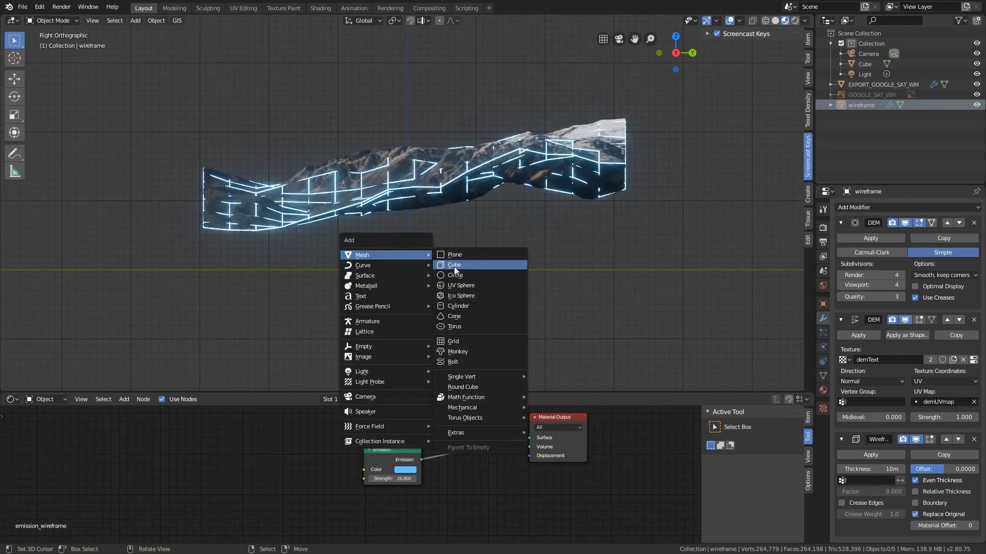
{"action": "left_click", "coordinate": [453, 267]}
Scale the new cube up repeatedly until it spans about two thirds of the terrain's length.
{"action": "key", "text": "s"}
{"action": "left_click", "coordinate": [366, 29]}
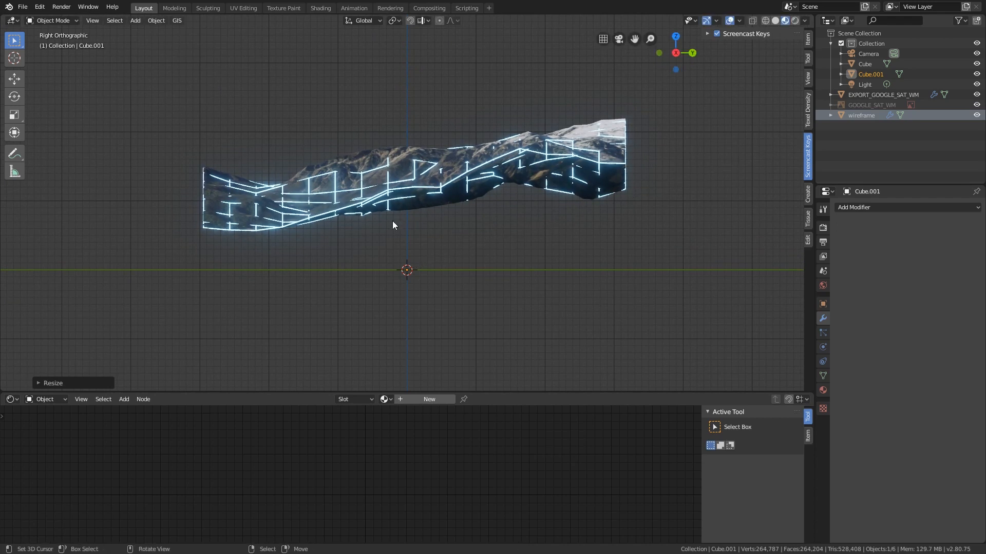
{"action": "key", "text": "s"}
{"action": "left_click", "coordinate": [55, 57]}
{"action": "key", "text": "s"}
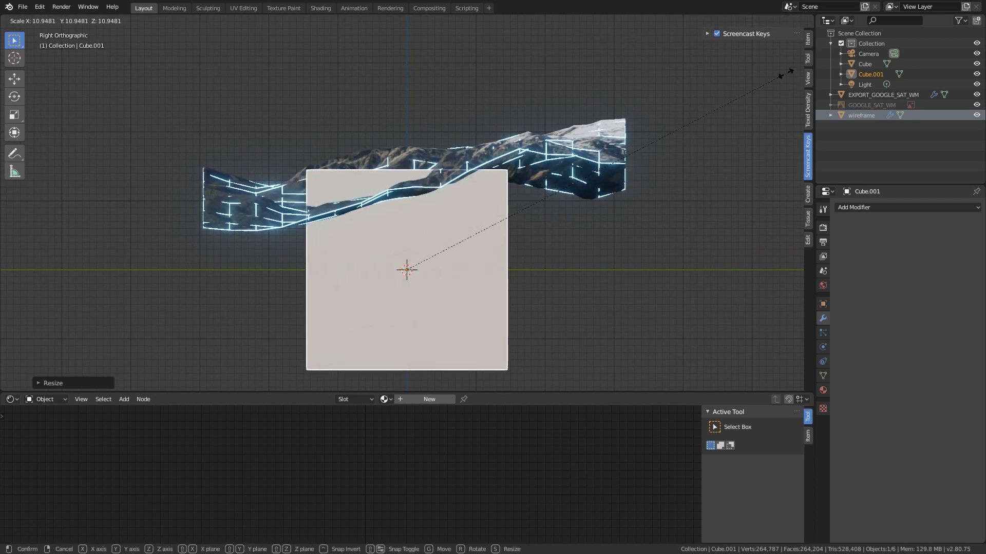
{"action": "left_click", "coordinate": [113, 32]}
Enlarge the cube further in right orthographic view so it encloses the full length of the terrain.
{"action": "scroll", "coordinate": [479, 154], "scroll_direction": "down", "scroll_amount": 4}
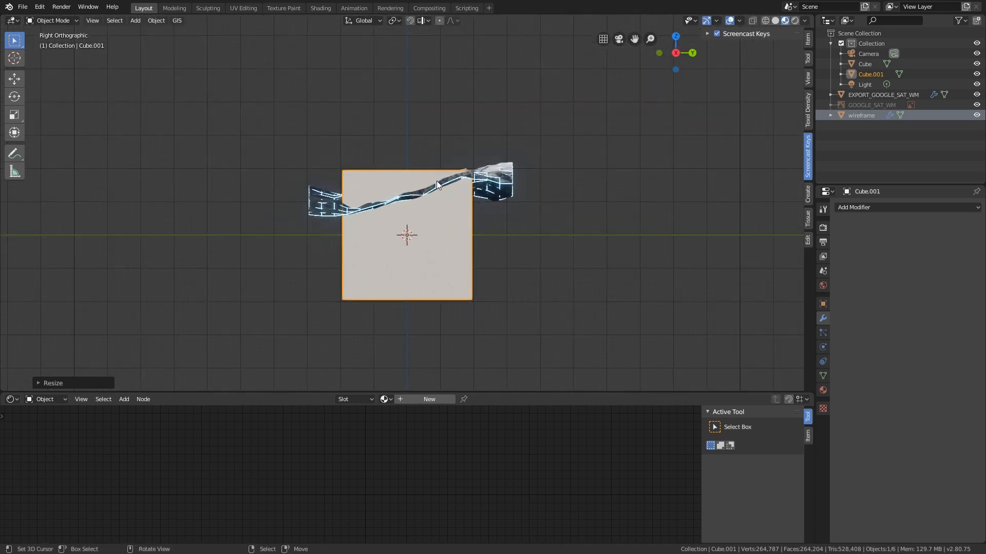
{"action": "middle_click_drag", "start_coordinate": [424, 181], "coordinate": [467, 204]}
{"action": "scroll", "coordinate": [519, 226], "scroll_direction": "up", "scroll_amount": 7}
{"action": "middle_click_drag", "start_coordinate": [544, 227], "coordinate": [534, 225]}
{"action": "key", "text": "KP_3"}
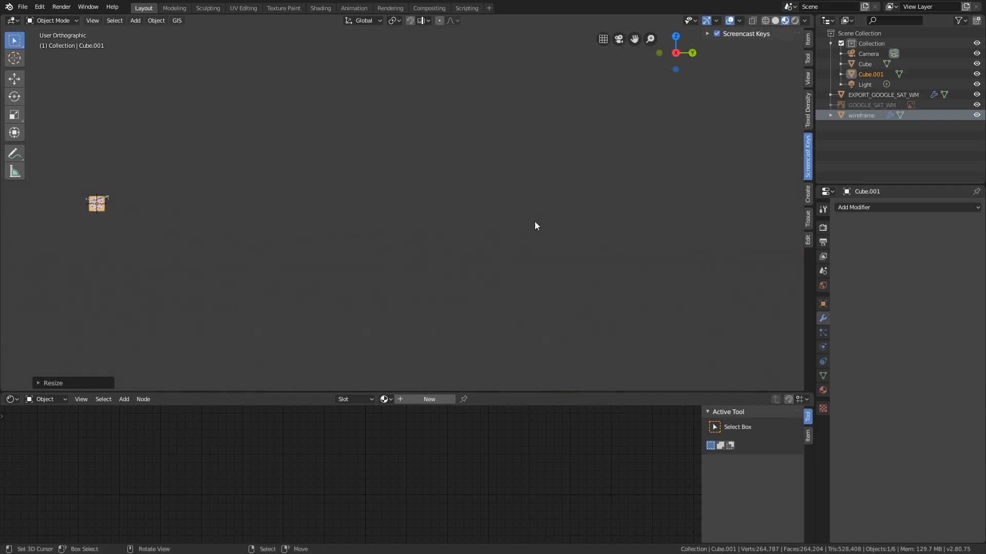
{"action": "middle_click_drag", "start_coordinate": [287, 216], "coordinate": [657, 231], "text": "shift"}
{"action": "scroll", "coordinate": [616, 231], "scroll_direction": "up", "scroll_amount": 5}
{"action": "middle_click_drag", "start_coordinate": [583, 228], "coordinate": [462, 208], "text": "shift"}
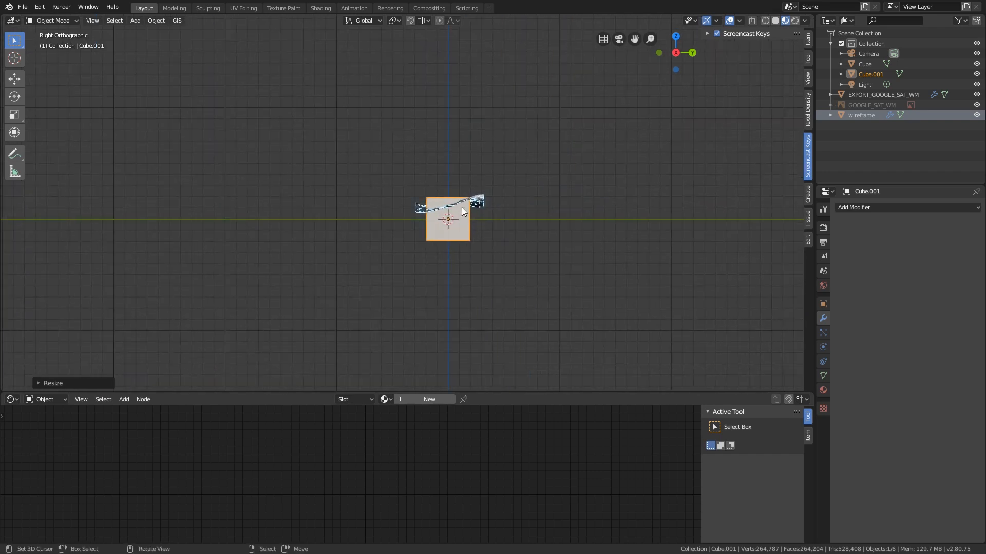
{"action": "scroll", "coordinate": [462, 208], "scroll_direction": "up", "scroll_amount": 8}
{"action": "middle_click_drag", "start_coordinate": [576, 156], "coordinate": [437, 156], "text": "shift"}
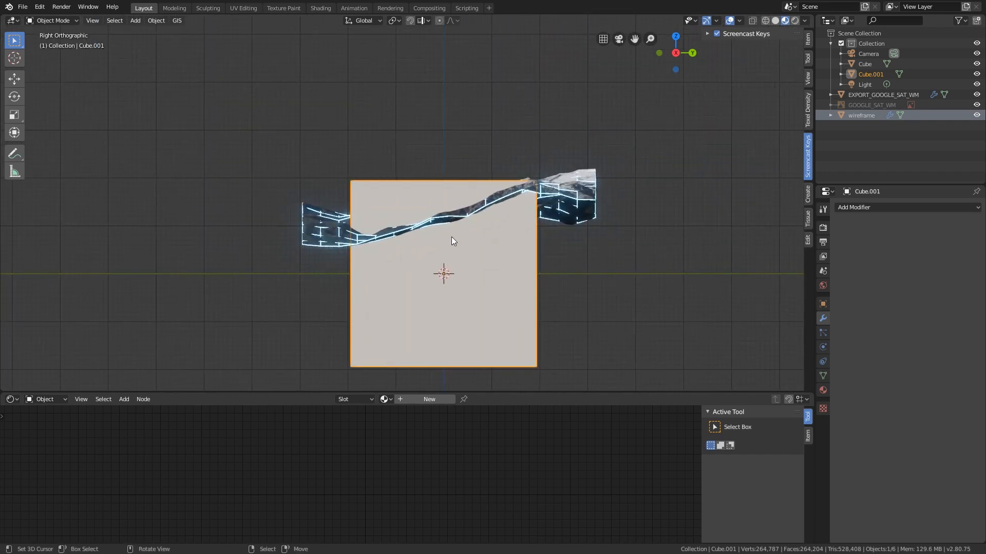
{"action": "scroll", "coordinate": [571, 244], "scroll_direction": "up", "scroll_amount": 3}
{"action": "middle_click_drag", "start_coordinate": [504, 204], "coordinate": [477, 170], "text": "shift"}
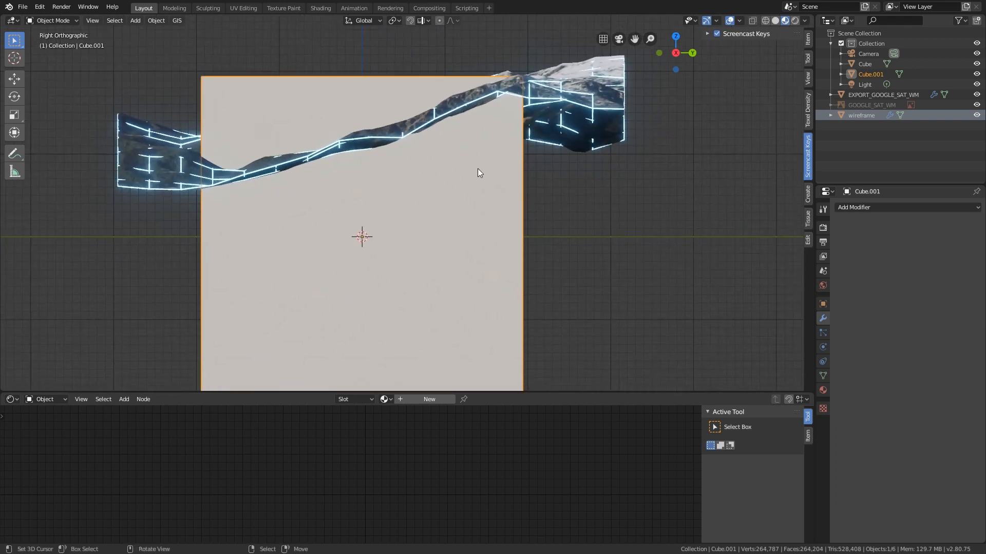
{"action": "scroll", "coordinate": [478, 169], "scroll_direction": "down", "scroll_amount": 2}
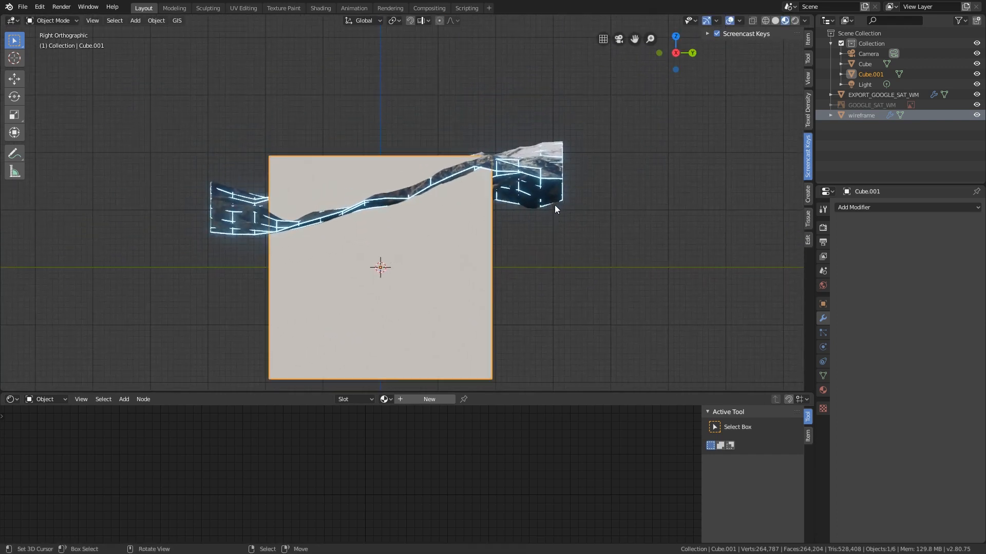
{"action": "key", "text": "s"}
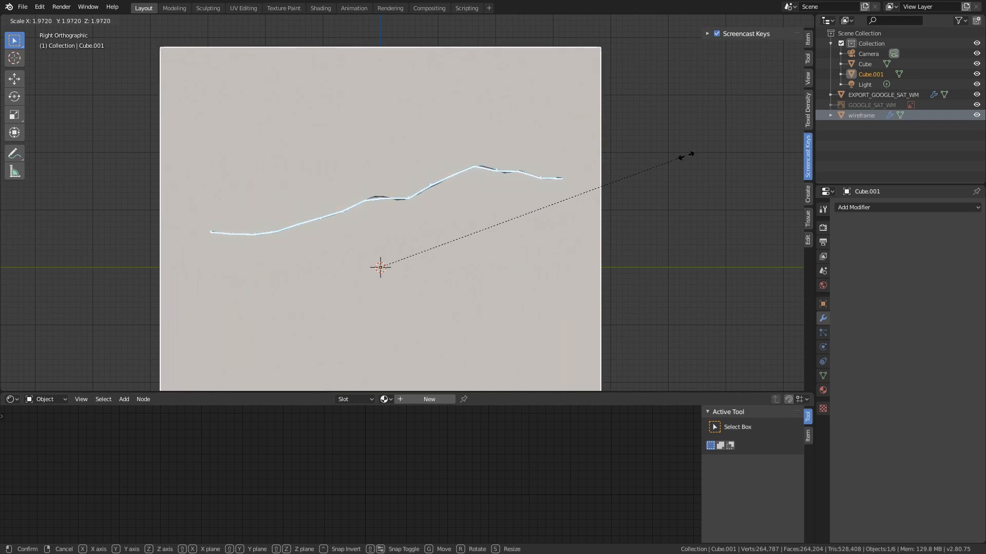
{"action": "left_click", "coordinate": [640, 199]}
Move the cube about 4241 m along the Y axis so its near side sits at the world origin.
{"action": "scroll", "coordinate": [637, 198], "scroll_direction": "down", "scroll_amount": 2}
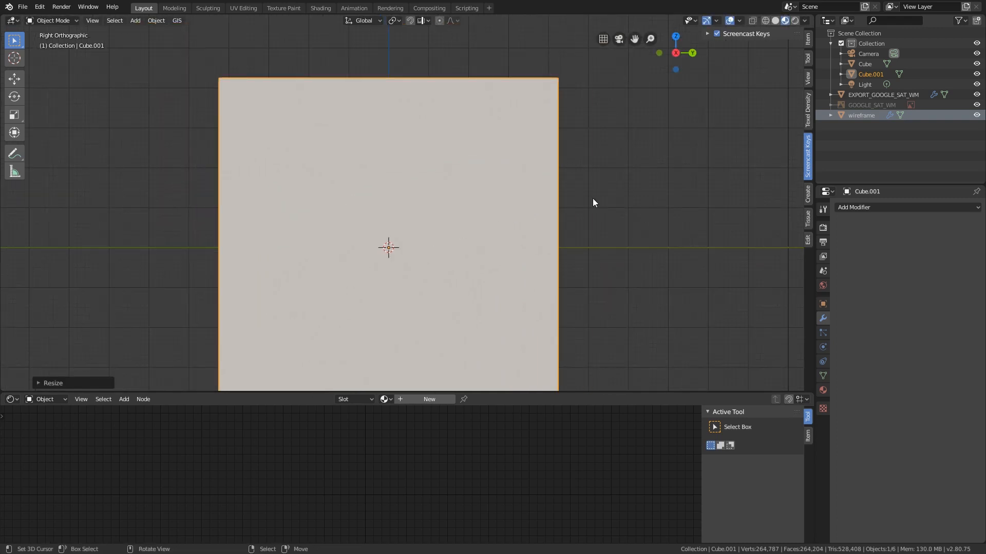
{"action": "key", "text": "g"}
{"action": "key", "text": "y"}
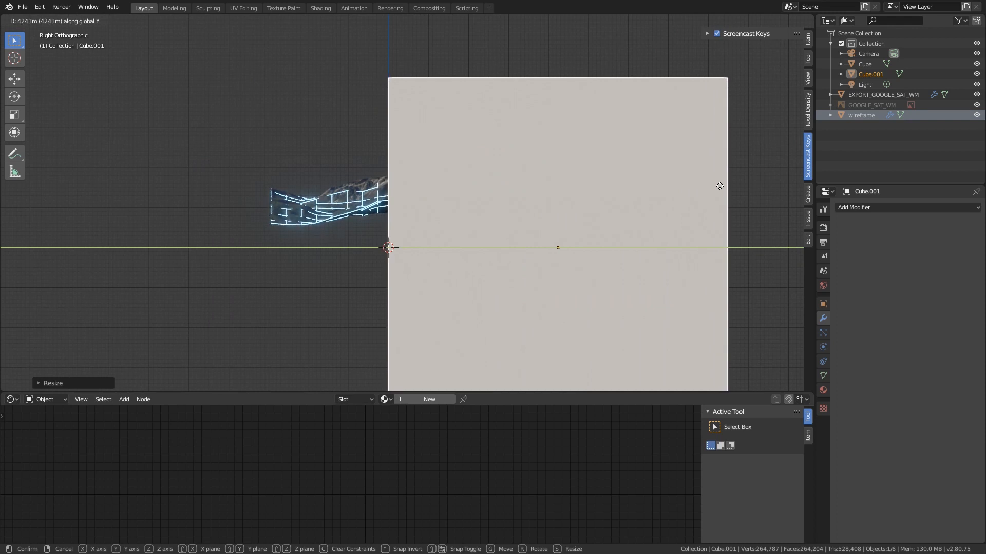
{"action": "left_click", "coordinate": [719, 185]}
Fine-tune the cube's position along Y by about 7.3 m so its side edge lines up with the vertical Z axis.
{"action": "scroll", "coordinate": [537, 158], "scroll_direction": "up", "scroll_amount": 3}
{"action": "middle_click_drag", "start_coordinate": [411, 142], "coordinate": [512, 375], "text": "shift"}
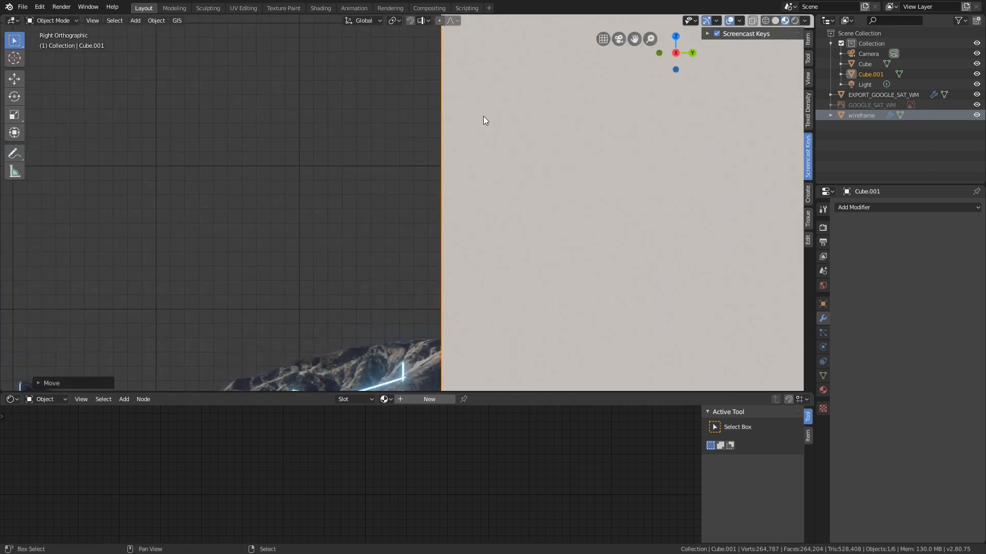
{"action": "middle_click_drag", "start_coordinate": [484, 118], "coordinate": [493, 332], "text": "shift"}
{"action": "scroll", "coordinate": [609, 262], "scroll_direction": "up", "scroll_amount": 8}
{"action": "middle_click_drag", "start_coordinate": [609, 262], "coordinate": [407, 170], "text": "shift"}
{"action": "scroll", "coordinate": [408, 171], "scroll_direction": "up", "scroll_amount": 10}
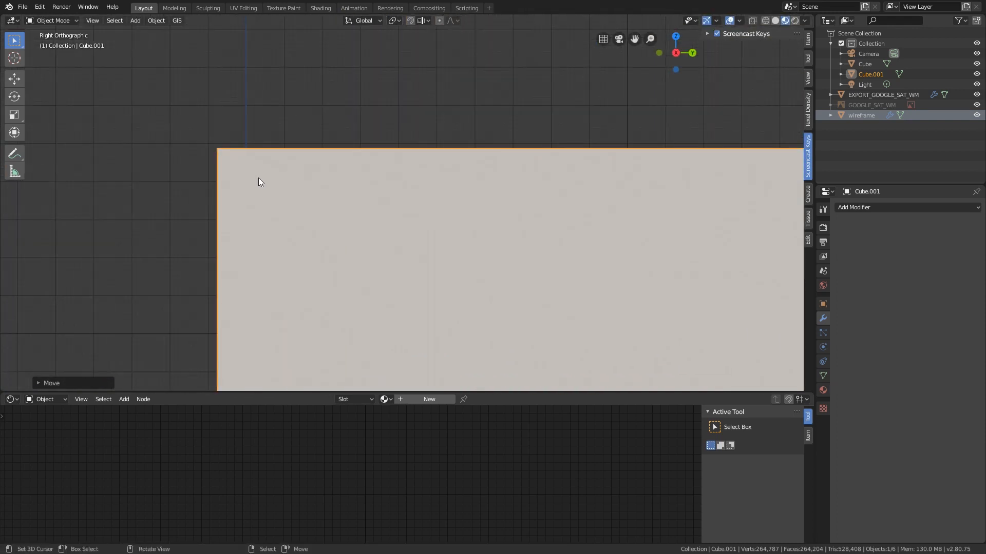
{"action": "middle_click_drag", "start_coordinate": [257, 178], "coordinate": [308, 210], "text": "shift"}
{"action": "key", "text": "g"}
{"action": "key", "text": "y"}
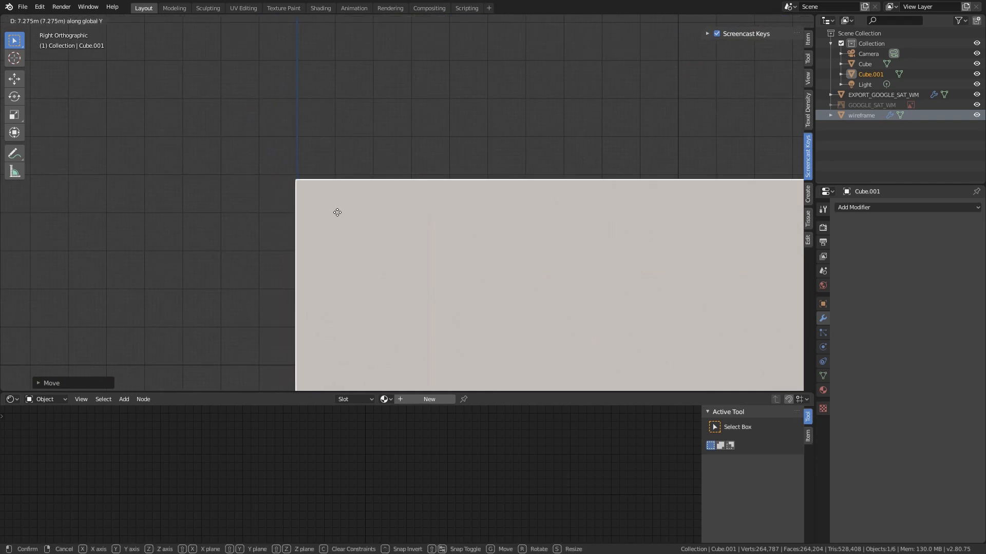
{"action": "left_click", "coordinate": [339, 212]}
Duplicate the cube and place the copy along negative Y, on the other side of the world origin.
{"action": "scroll", "coordinate": [338, 212], "scroll_direction": "down", "scroll_amount": 6}
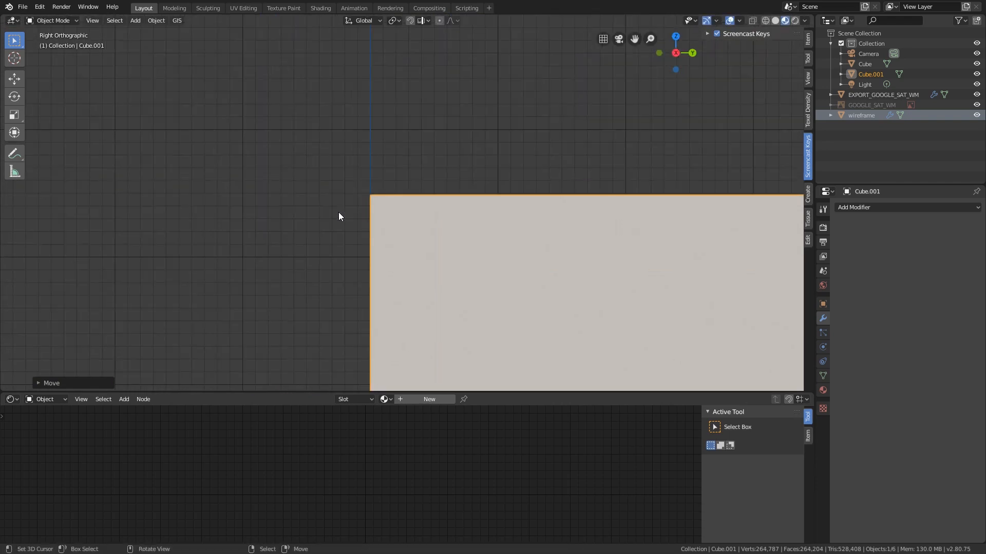
{"action": "key", "text": "shift+d"}
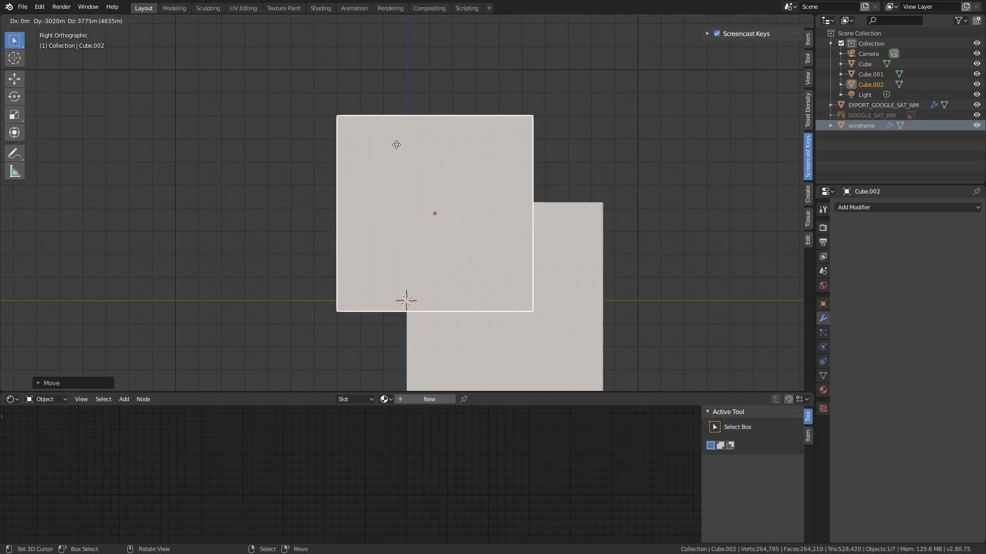
{"action": "key", "text": "y"}
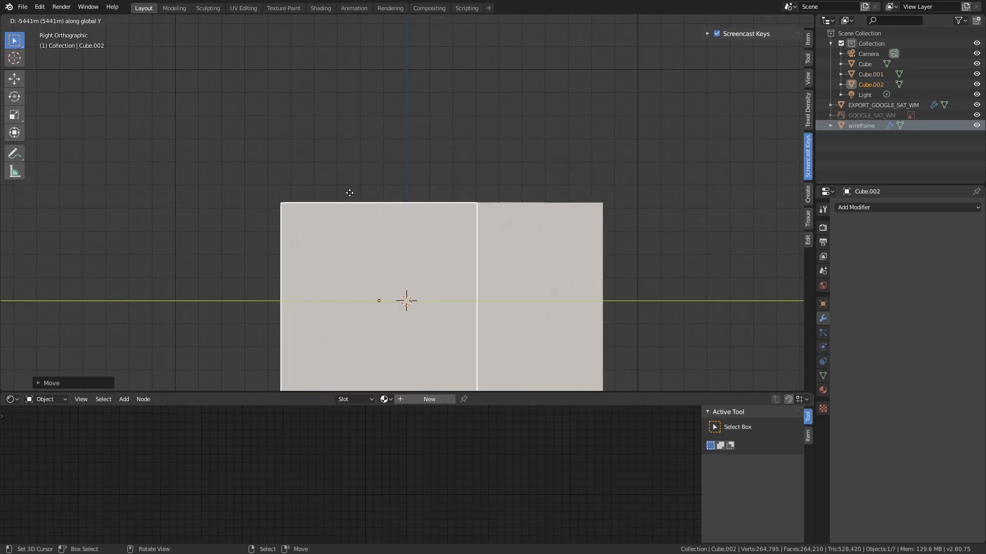
{"action": "left_click", "coordinate": [281, 206]}
Move the duplicate cube about 119 m along Y so its side meets the first cube's side at the Z axis.
{"action": "scroll", "coordinate": [386, 186], "scroll_direction": "up", "scroll_amount": 20}
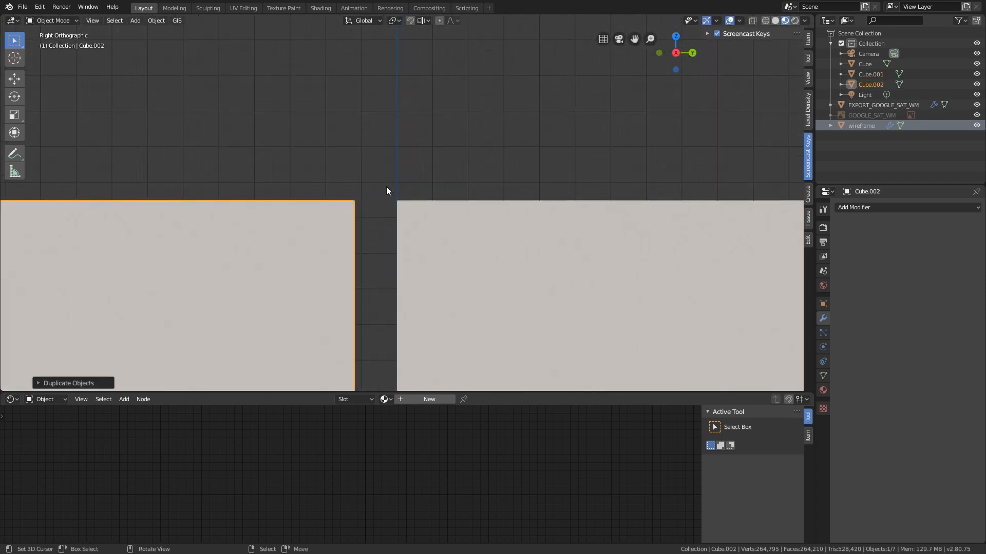
{"action": "key", "text": "g"}
{"action": "key", "text": "y"}
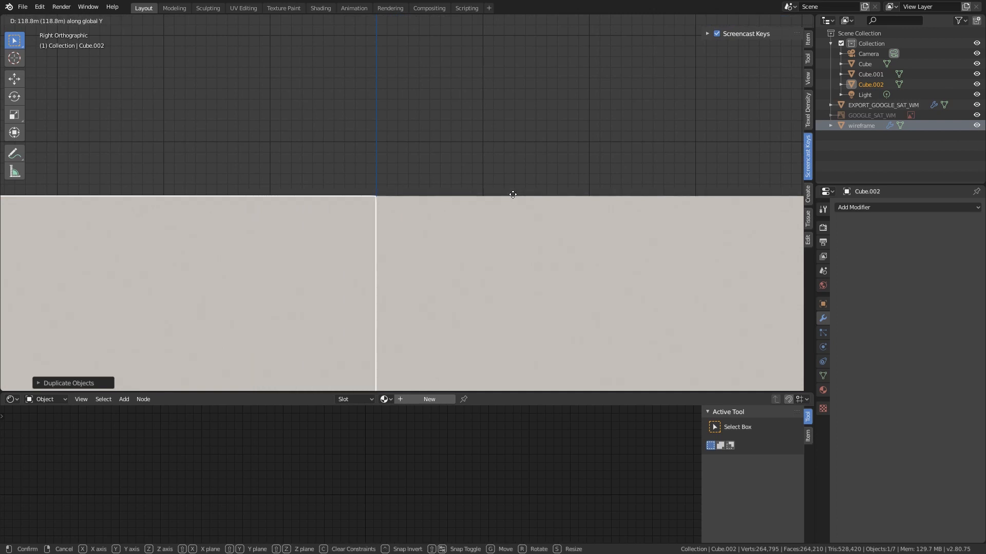
{"action": "left_click", "coordinate": [511, 194]}
{"action": "left_click", "coordinate": [451, 172]}
{"action": "right_click", "coordinate": [359, 221]}
{"action": "key", "text": "g"}
{"action": "key", "text": "y"}
{"action": "left_click", "coordinate": [450, 161]}
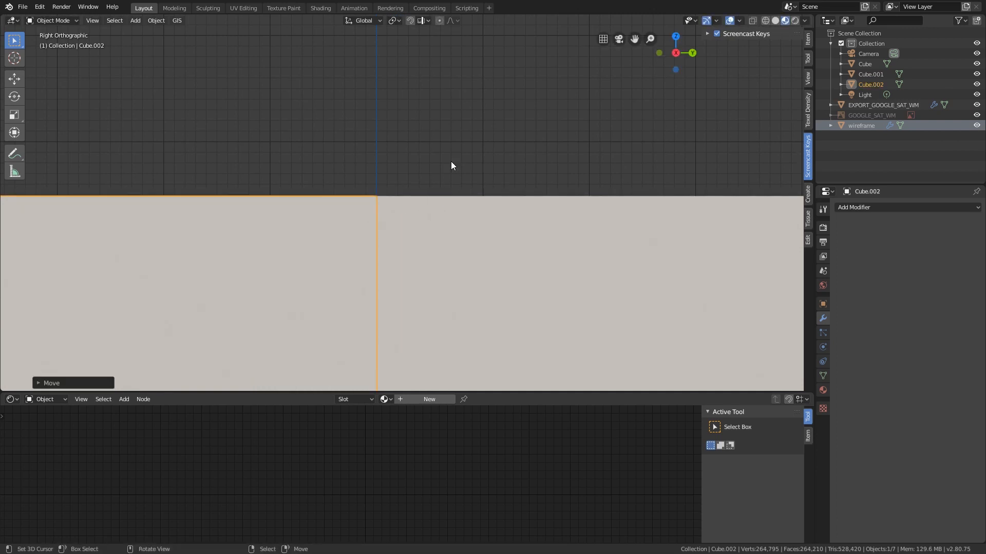
Add a Plain Axes empty at the world origin between the two cubes.
{"action": "right_click", "coordinate": [451, 165]}
{"action": "scroll", "coordinate": [451, 166], "scroll_direction": "down", "scroll_amount": 13}
{"action": "scroll", "coordinate": [451, 165], "scroll_direction": "down", "scroll_amount": 7}
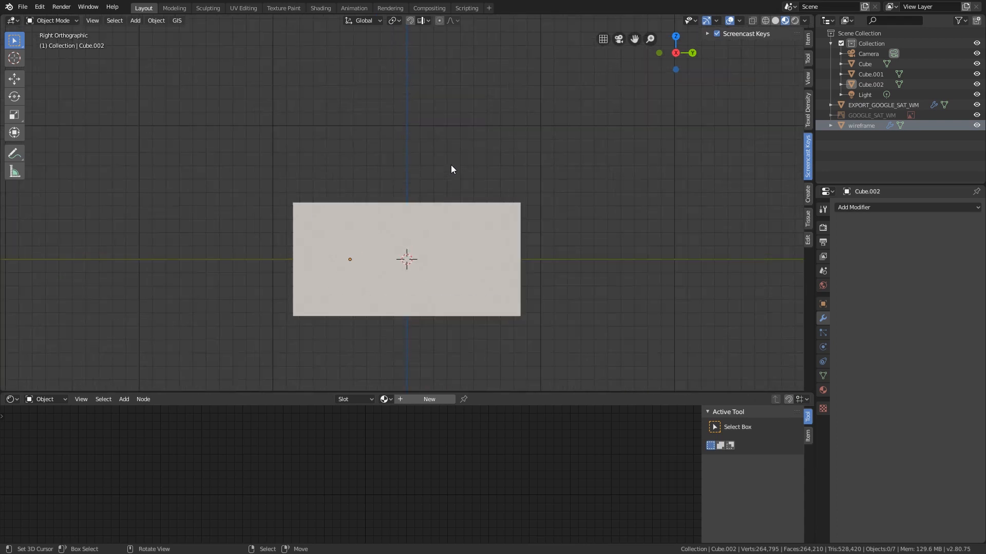
{"action": "scroll", "coordinate": [451, 165], "scroll_direction": "up", "scroll_amount": 2}
{"action": "key", "text": "shift+a"}
{"action": "mouse_move", "coordinate": [451, 165]}
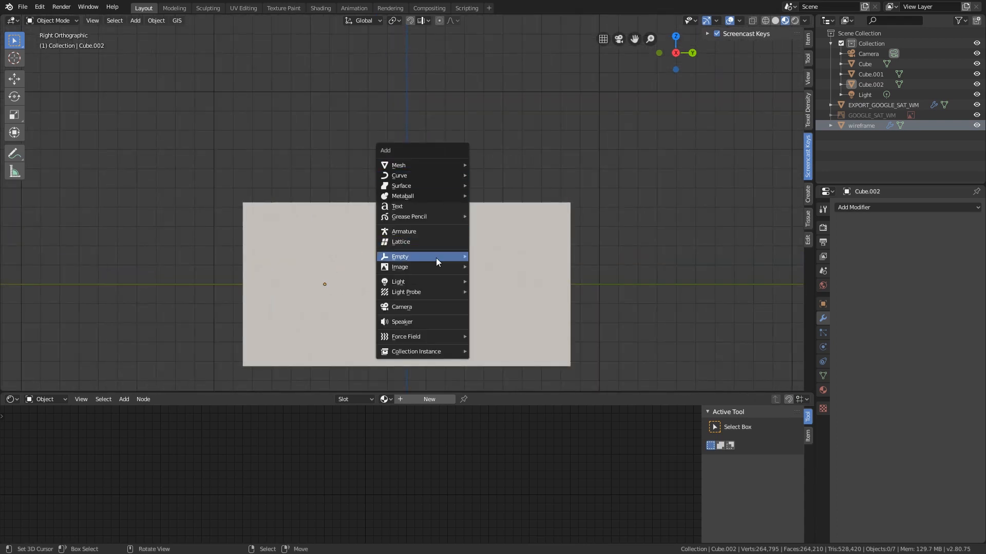
{"action": "mouse_move", "coordinate": [466, 258]}
{"action": "left_click", "coordinate": [495, 250]}
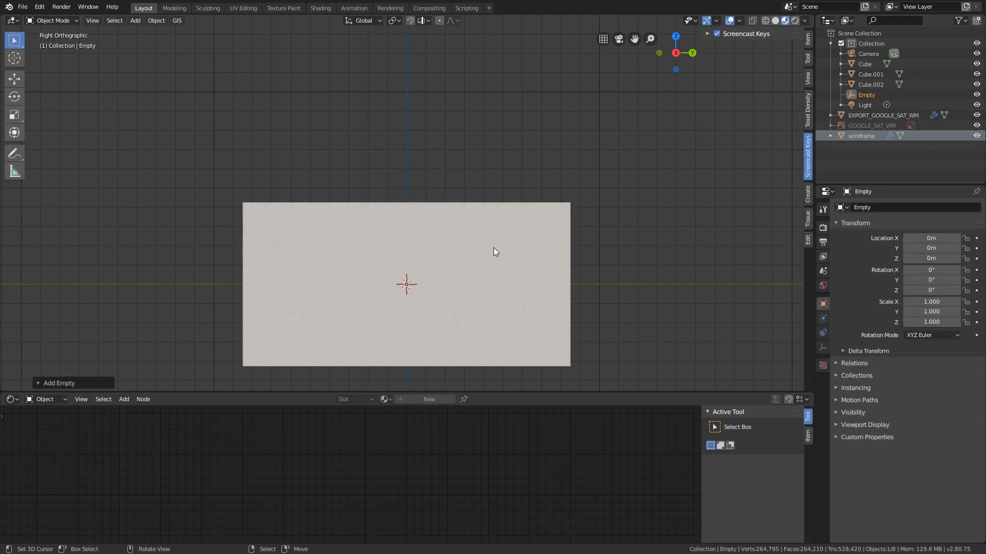
Scale the empty up uniformly to about 6361.8 so its axes extend beyond the cubes.
{"action": "key", "text": "s"}
{"action": "left_click", "coordinate": [208, 216]}
{"action": "key", "text": "s"}
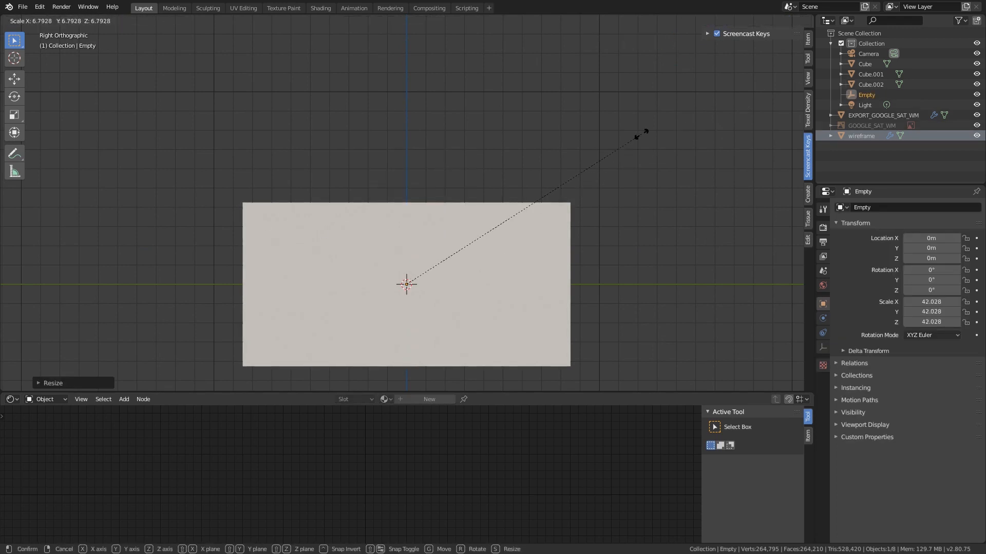
{"action": "key", "text": "Escape"}
{"action": "key", "text": "s"}
{"action": "left_click", "coordinate": [645, 92]}
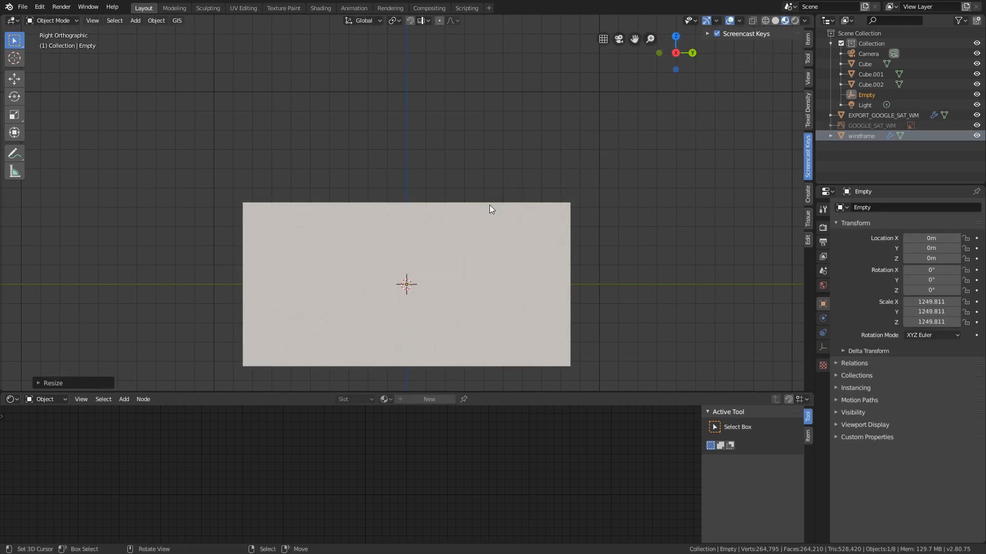
{"action": "key", "text": "s"}
{"action": "left_click", "coordinate": [724, 66]}
Parent both cubes to the empty using the Object parent type.
{"action": "left_click", "coordinate": [457, 212]}
{"action": "left_click", "coordinate": [351, 226], "text": "shift"}
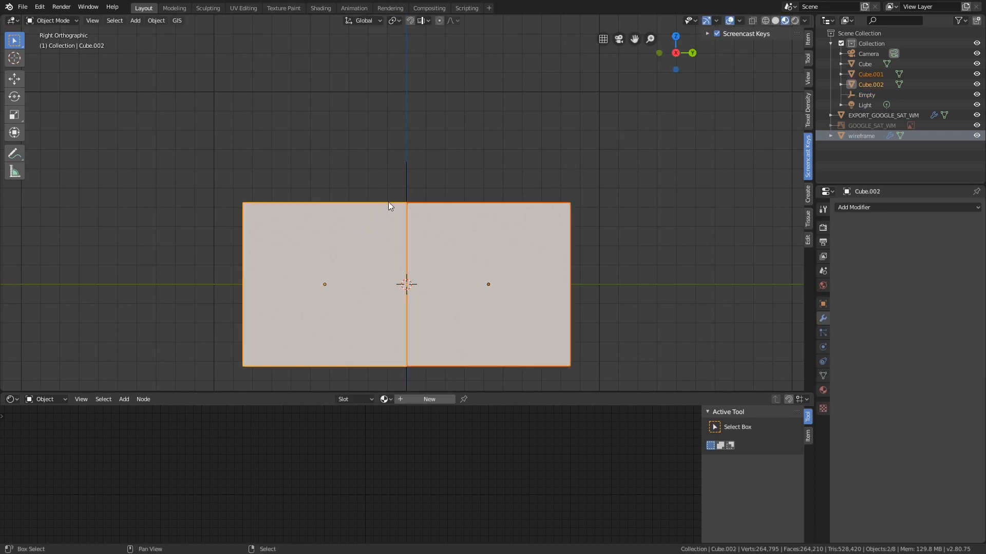
{"action": "left_click", "coordinate": [406, 172], "text": "shift"}
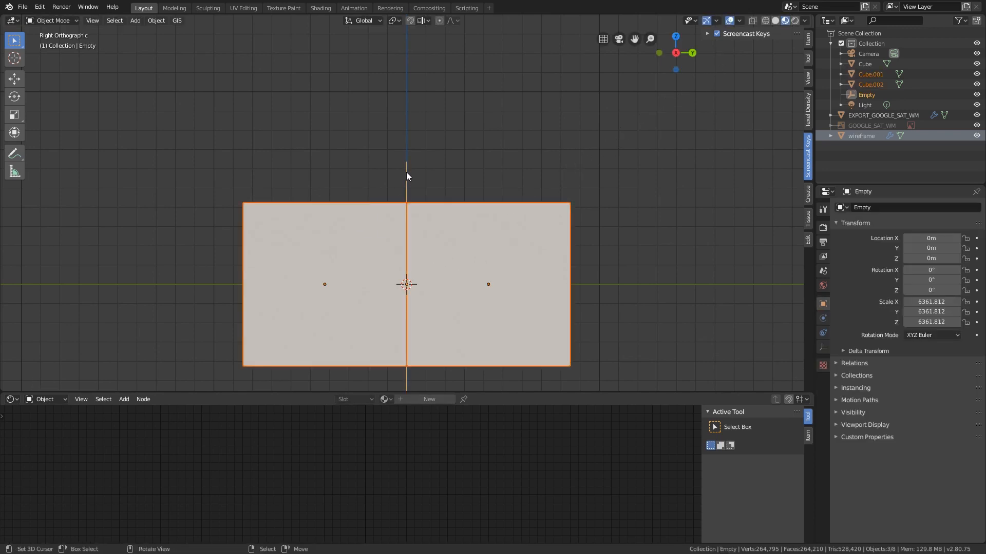
{"action": "key", "text": "ctrl+p"}
{"action": "left_click", "coordinate": [423, 180]}
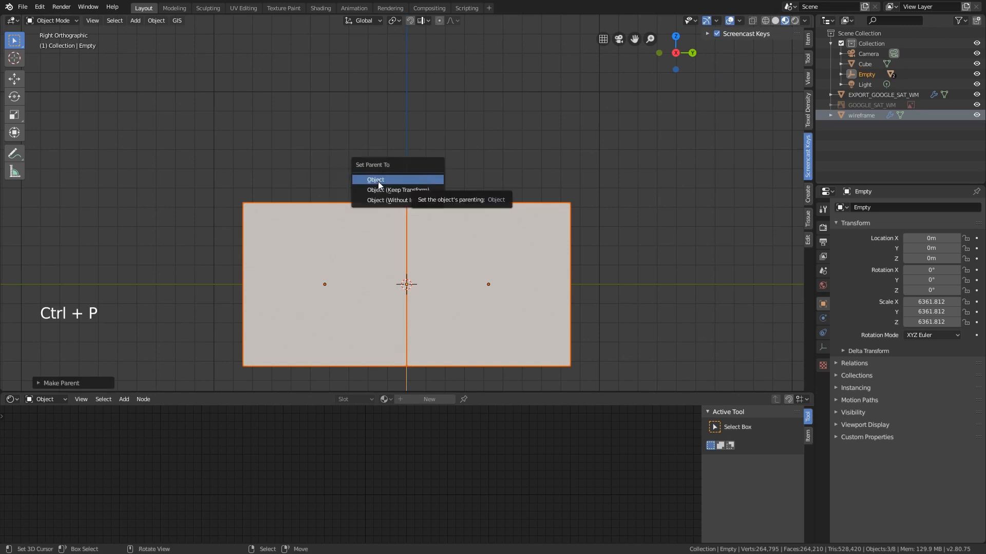
{"action": "left_click", "coordinate": [395, 179]}
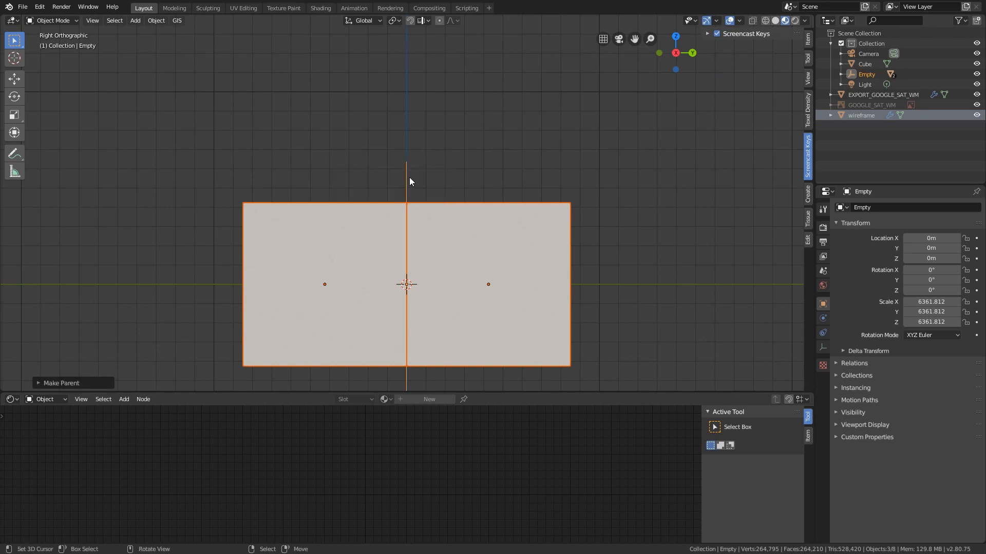
Set the viewport display of Cube.002, on the negative Y side, to Wire.
{"action": "right_click", "coordinate": [418, 167]}
{"action": "right_click_drag", "start_coordinate": [410, 172], "coordinate": [491, 112]}
{"action": "right_click", "coordinate": [409, 124]}
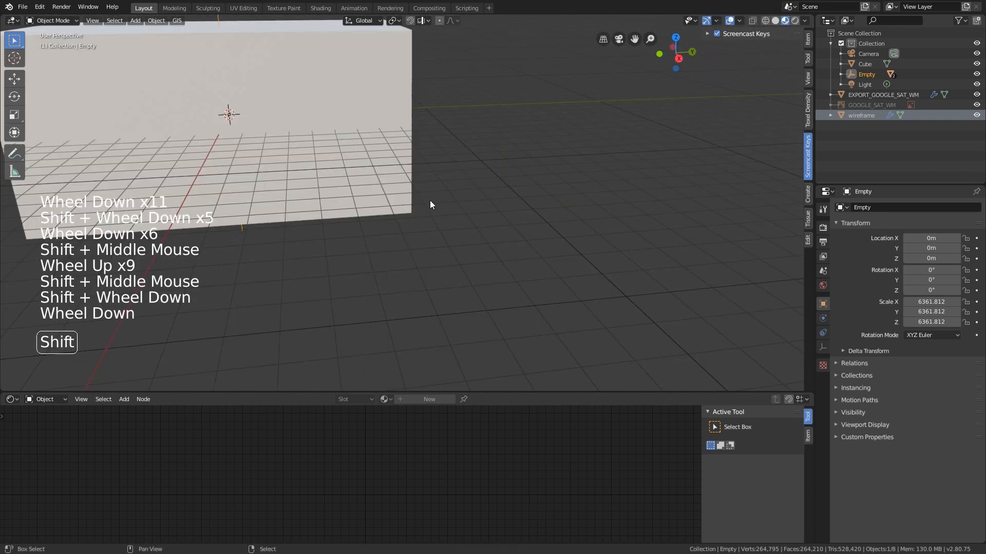
{"action": "middle_click_drag", "start_coordinate": [430, 205], "coordinate": [487, 233], "text": "shift"}
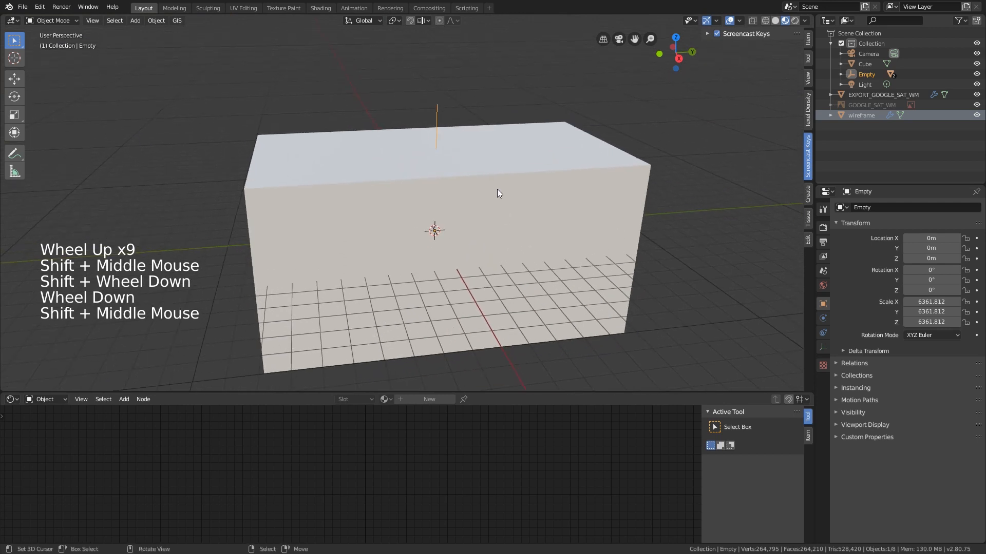
{"action": "right_click", "coordinate": [397, 205]}
{"action": "right_click", "coordinate": [397, 205]}
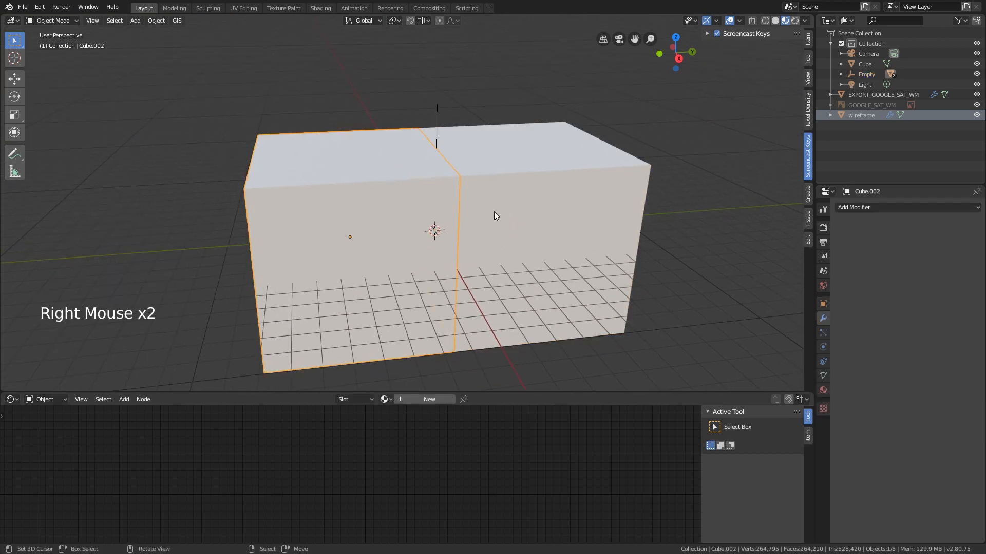
{"action": "right_click", "coordinate": [427, 199]}
{"action": "right_click", "coordinate": [464, 263]}
{"action": "left_click", "coordinate": [823, 305]}
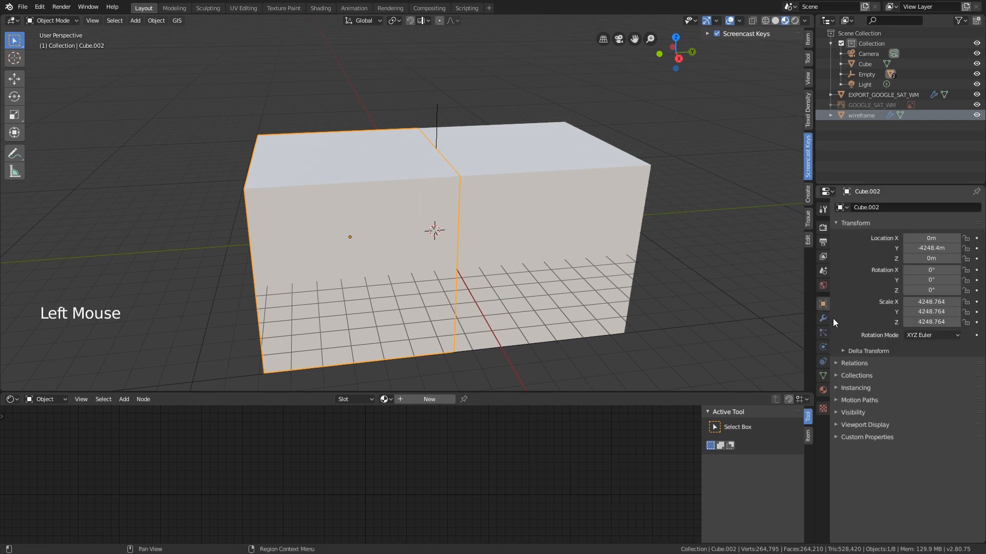
{"action": "left_click", "coordinate": [858, 425]}
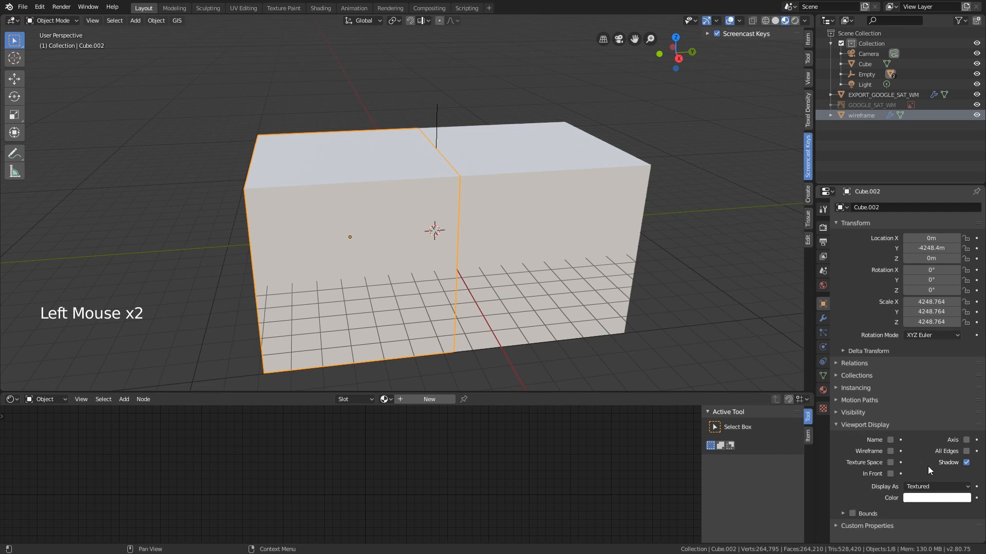
{"action": "left_click_drag", "start_coordinate": [905, 488], "coordinate": [920, 465]}
Set the viewport display of Cube.001, on the positive Y side, to Wire.
{"action": "right_click", "coordinate": [639, 243]}
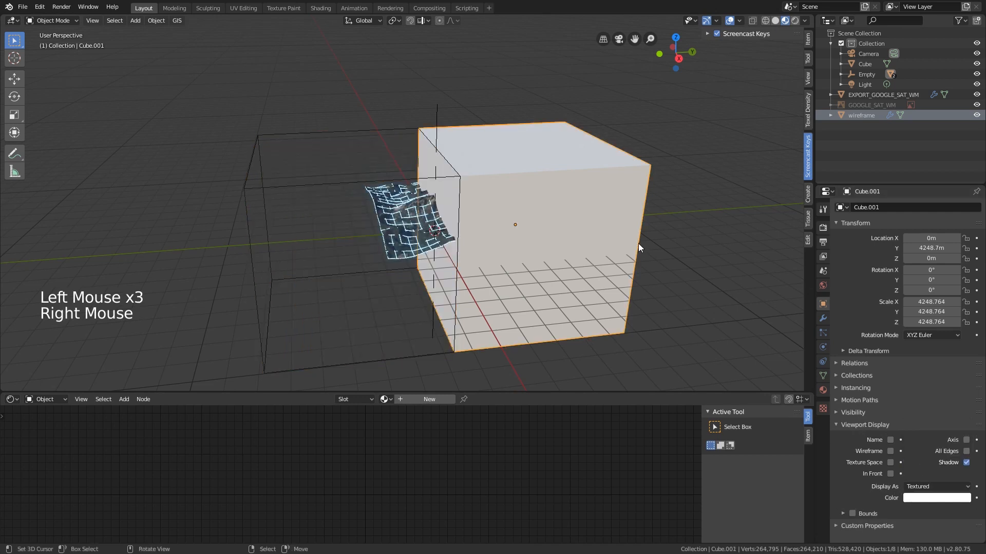
{"action": "left_click", "coordinate": [922, 487]}
{"action": "left_click", "coordinate": [923, 464]}
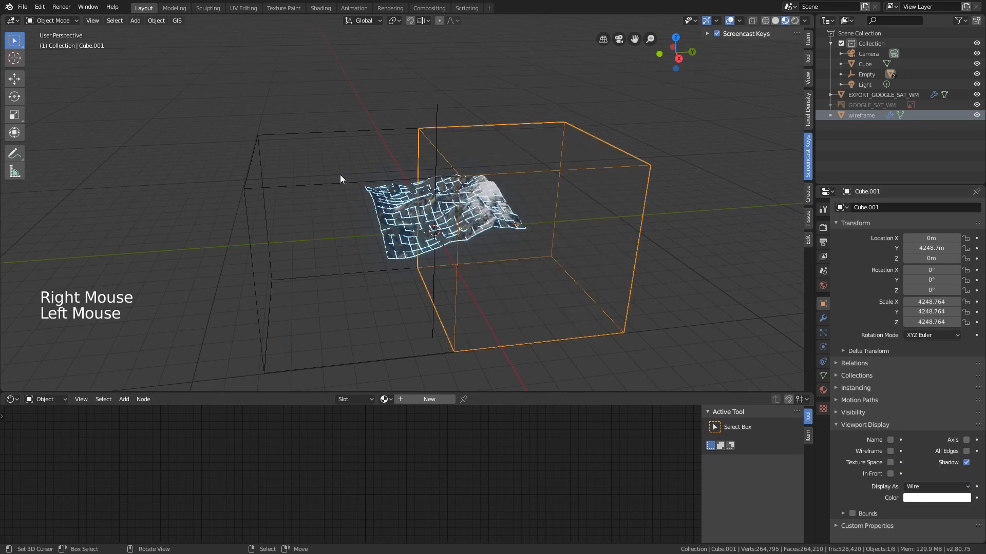
{"action": "right_click", "coordinate": [341, 115]}
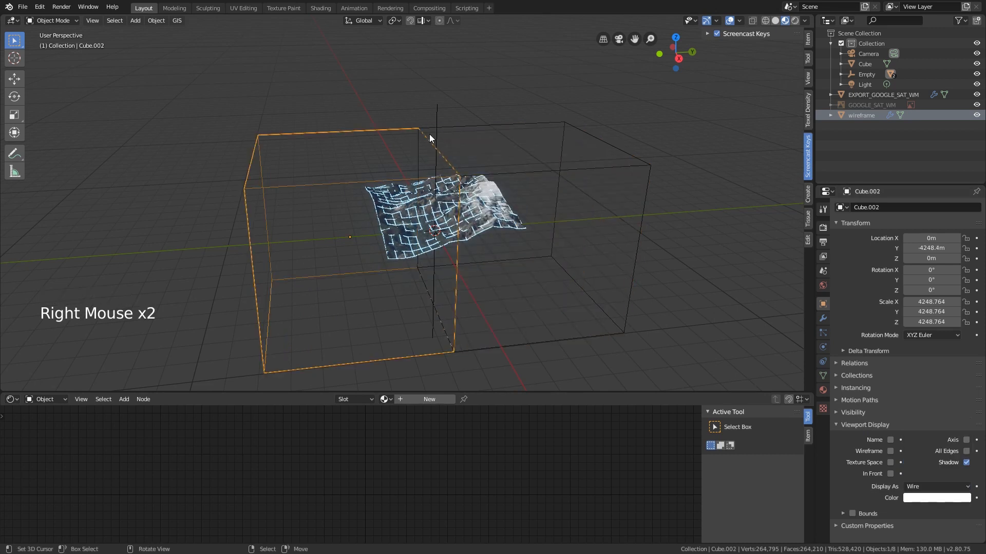
{"action": "right_click", "coordinate": [623, 167]}
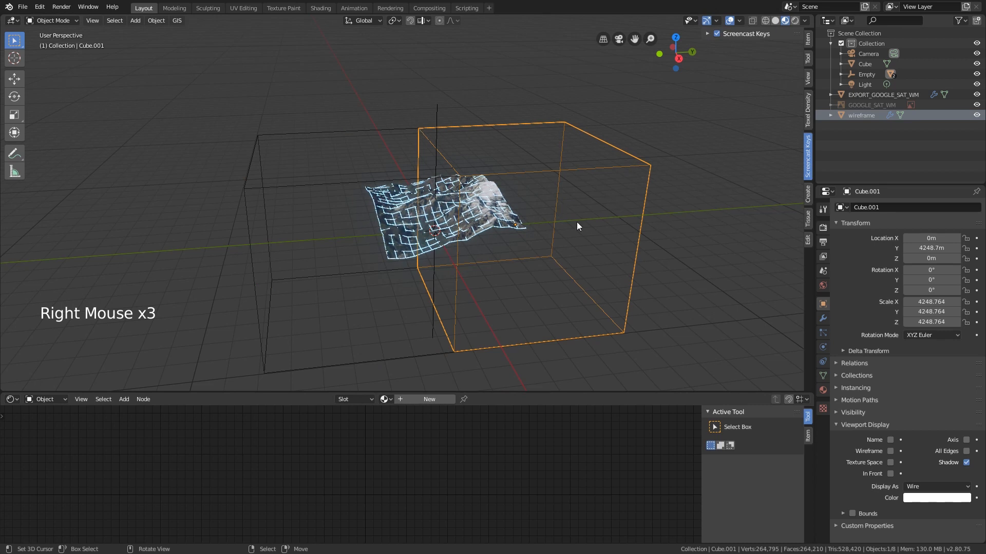
{"action": "scroll", "coordinate": [500, 226], "scroll_direction": "up", "scroll_amount": 5}
{"action": "scroll", "coordinate": [498, 232], "scroll_direction": "down", "scroll_amount": 5}
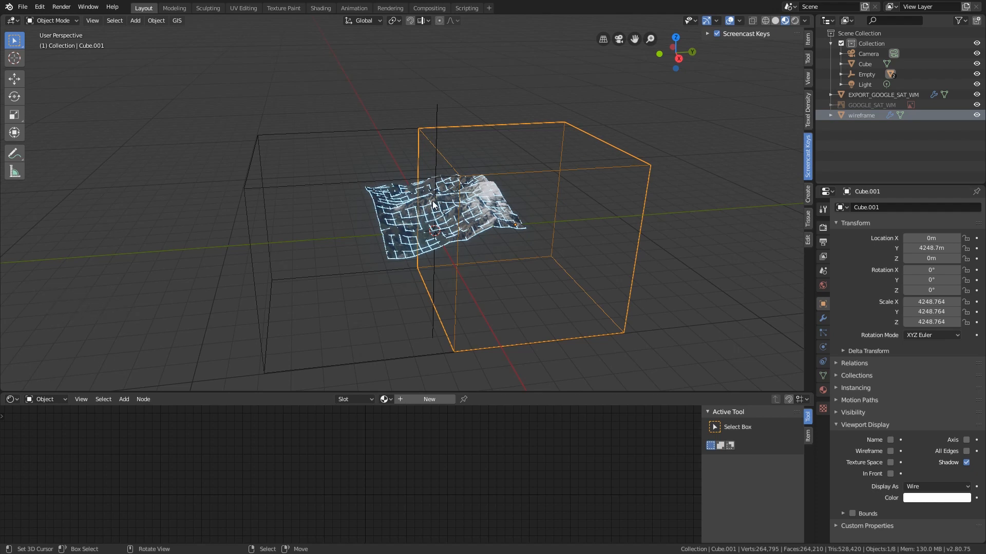
Add a Boolean modifier with the Difference operation to the EXPORT_GOOGLE_SAT_WM terrain, using Cube.001 as its object.
{"action": "left_click", "coordinate": [867, 93]}
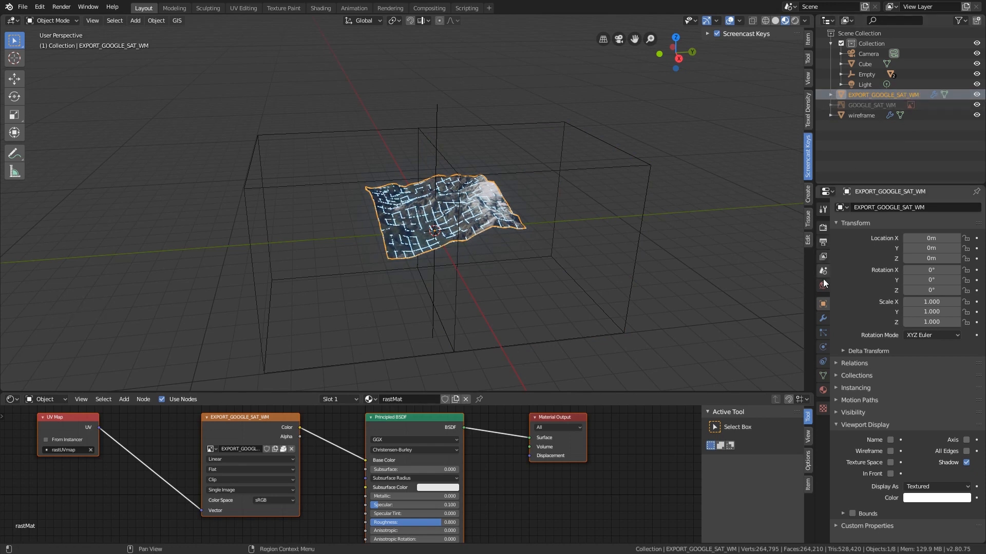
{"action": "left_click", "coordinate": [822, 319]}
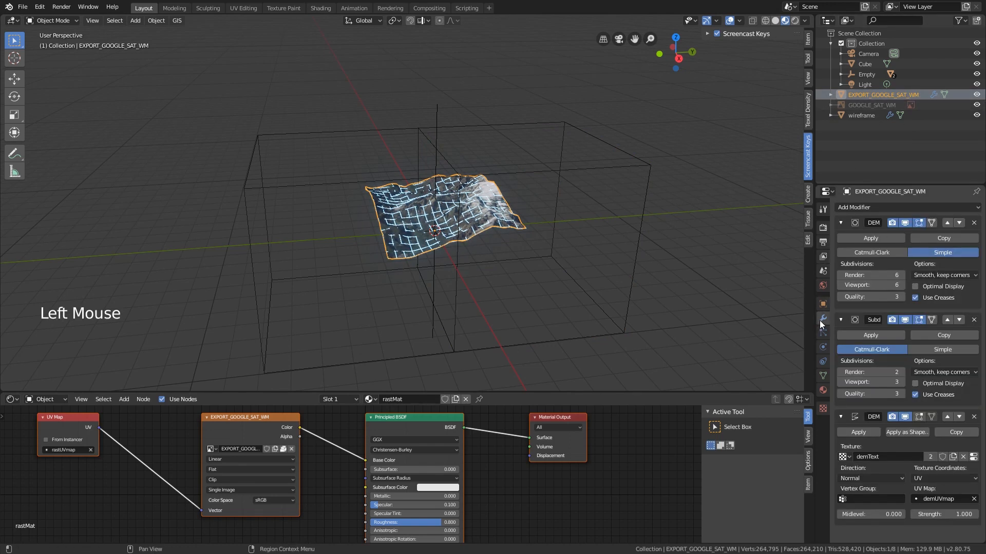
{"action": "left_click", "coordinate": [855, 206]}
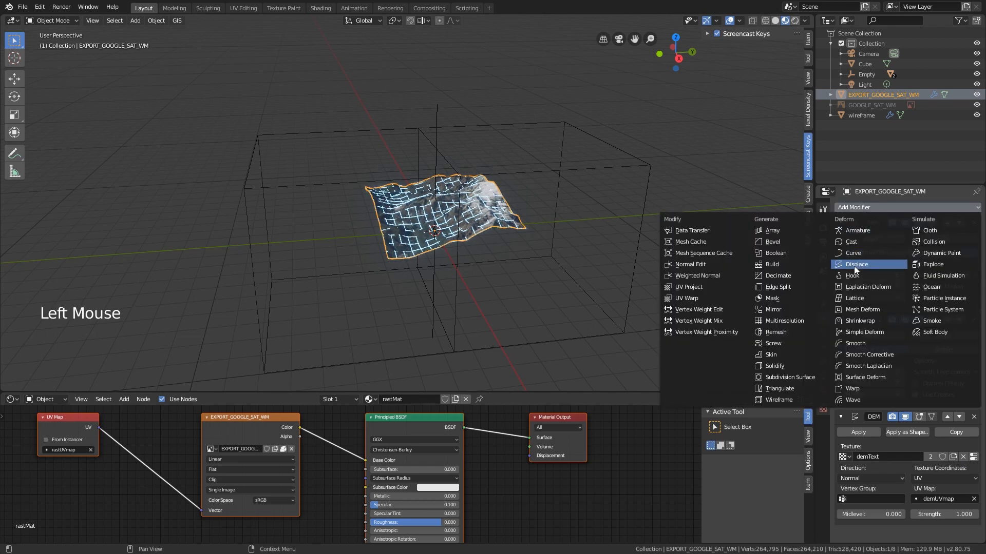
{"action": "left_click", "coordinate": [808, 254]}
{"action": "scroll", "coordinate": [921, 424], "scroll_direction": "down", "scroll_amount": 6}
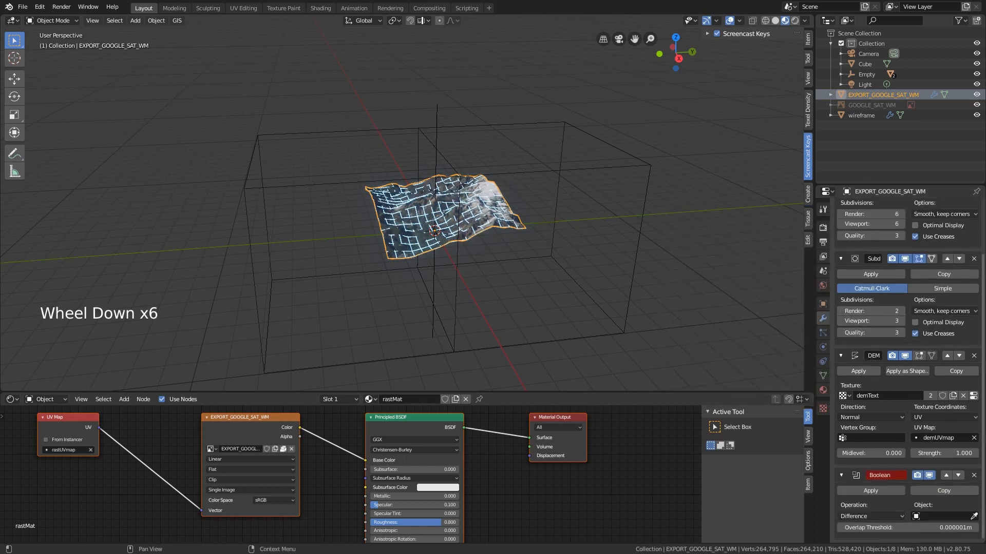
{"action": "left_click", "coordinate": [973, 517]}
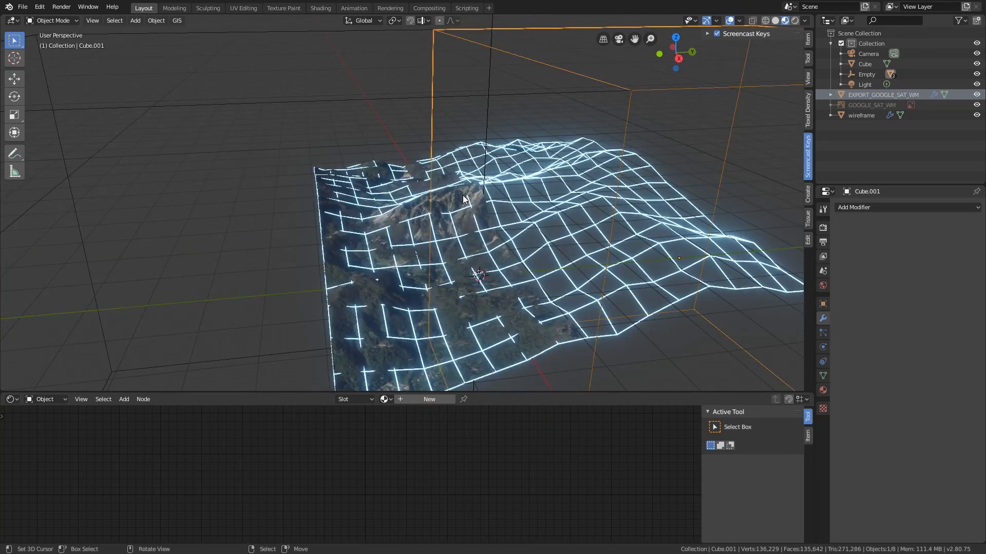
Hide the glowing wireframe copy of the terrain.
{"action": "right_click", "coordinate": [511, 171]}
{"action": "key", "text": "h"}
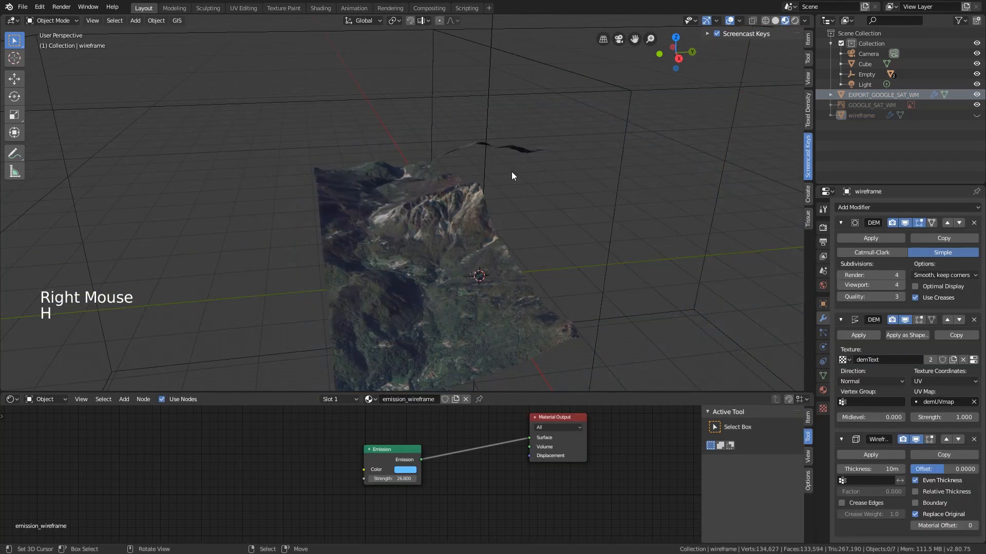
Scale both cubes together by about 1.125 along the X axis so they fully enclose the terrain's width.
{"action": "right_click", "coordinate": [683, 85]}
{"action": "right_click", "coordinate": [683, 85]}
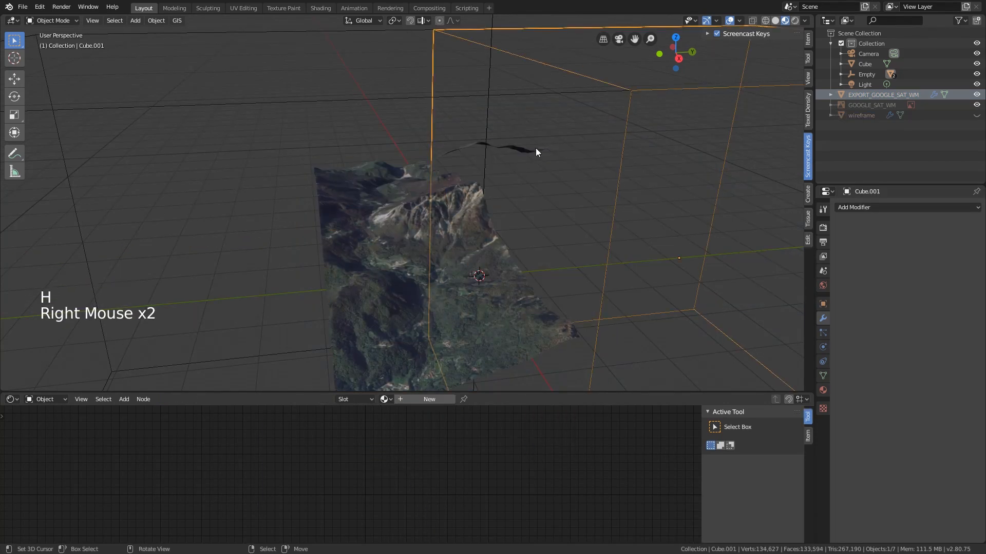
{"action": "middle_click", "coordinate": [444, 198]}
{"action": "scroll", "coordinate": [443, 198], "scroll_direction": "down", "scroll_amount": 3}
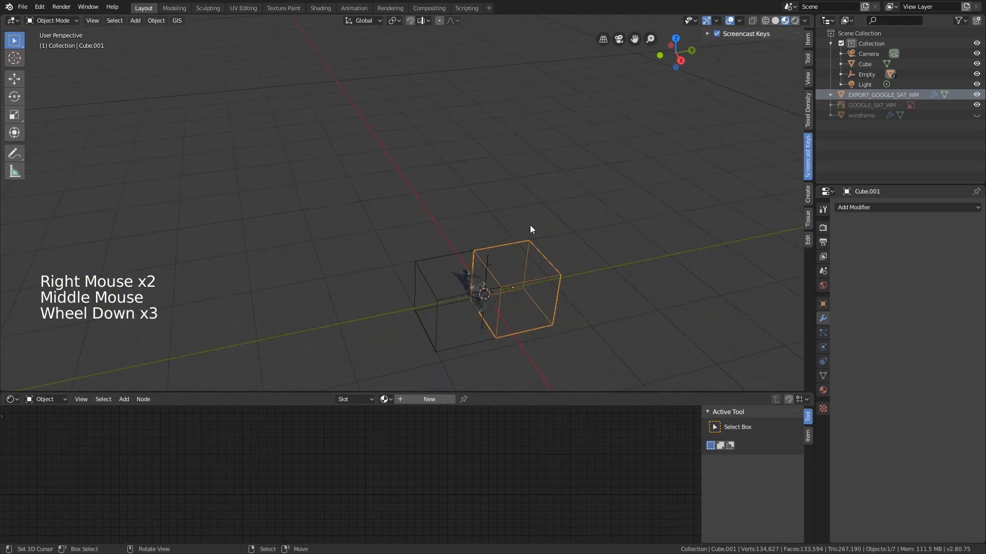
{"action": "middle_click_drag", "start_coordinate": [530, 225], "coordinate": [560, 248]}
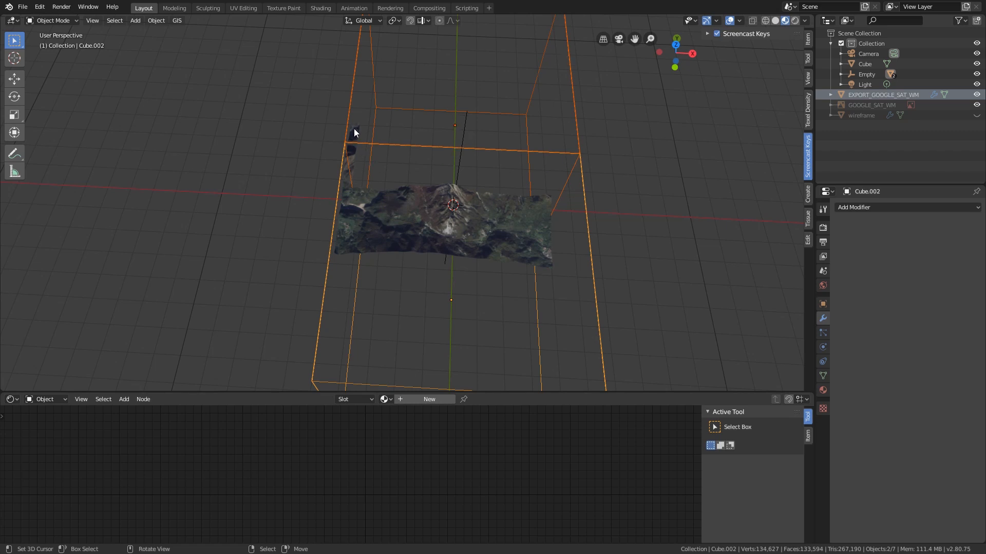
{"action": "right_click", "coordinate": [577, 119]}
{"action": "right_click", "coordinate": [605, 184], "text": "shift"}
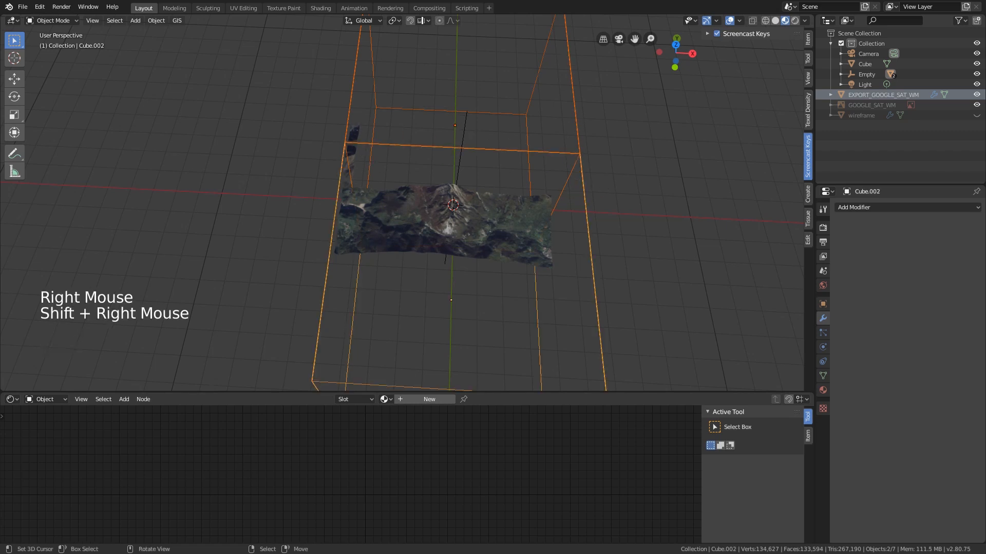
{"action": "key", "text": "s"}
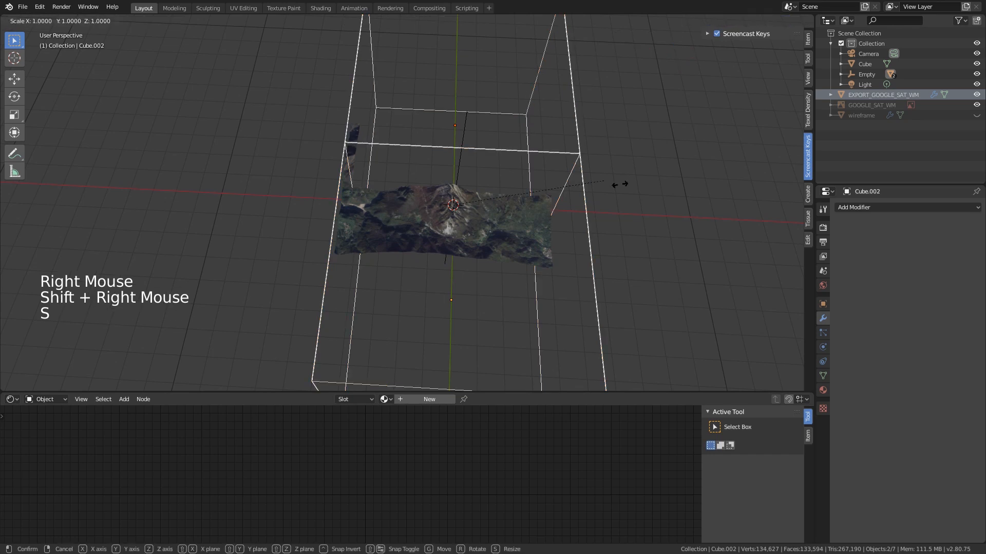
{"action": "key", "text": "x"}
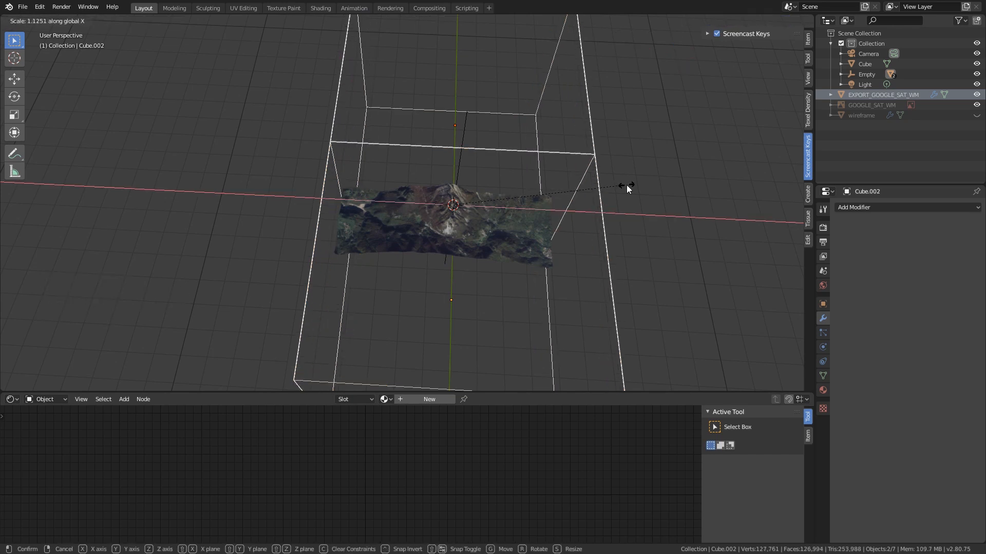
{"action": "right_click", "coordinate": [627, 185]}
Move the empty with its parented cubes along the Y axis to about 785.7 m.
{"action": "left_click", "coordinate": [466, 131]}
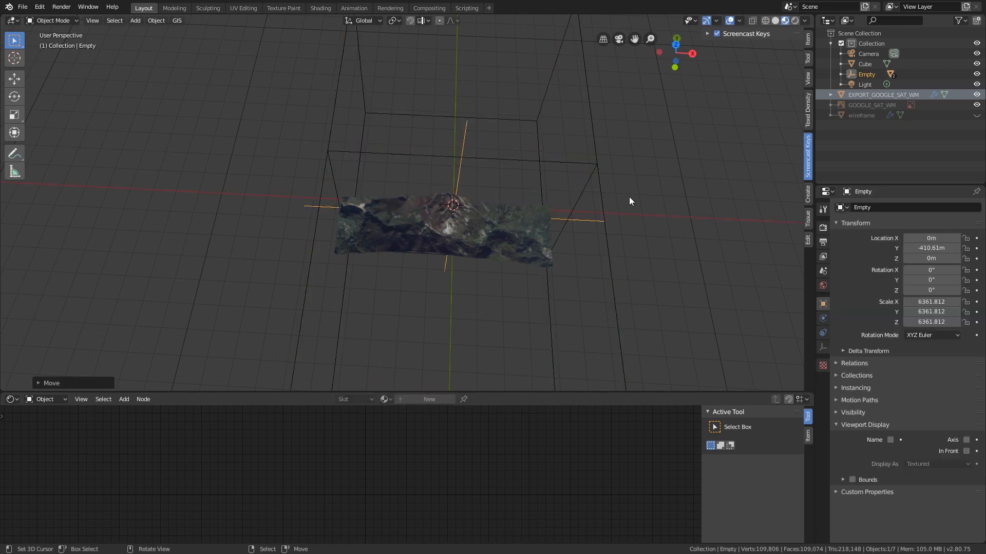
{"action": "key", "text": "g"}
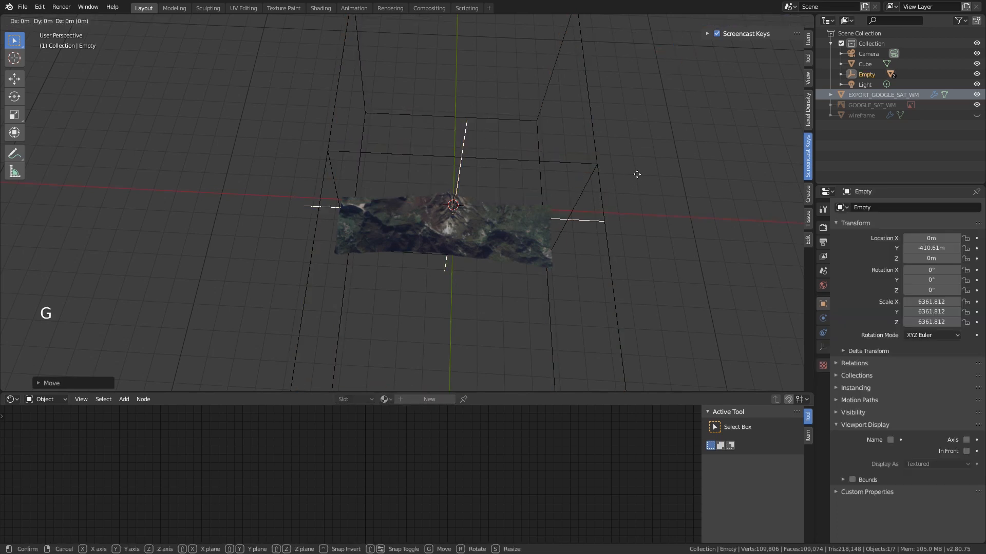
{"action": "key", "text": "y"}
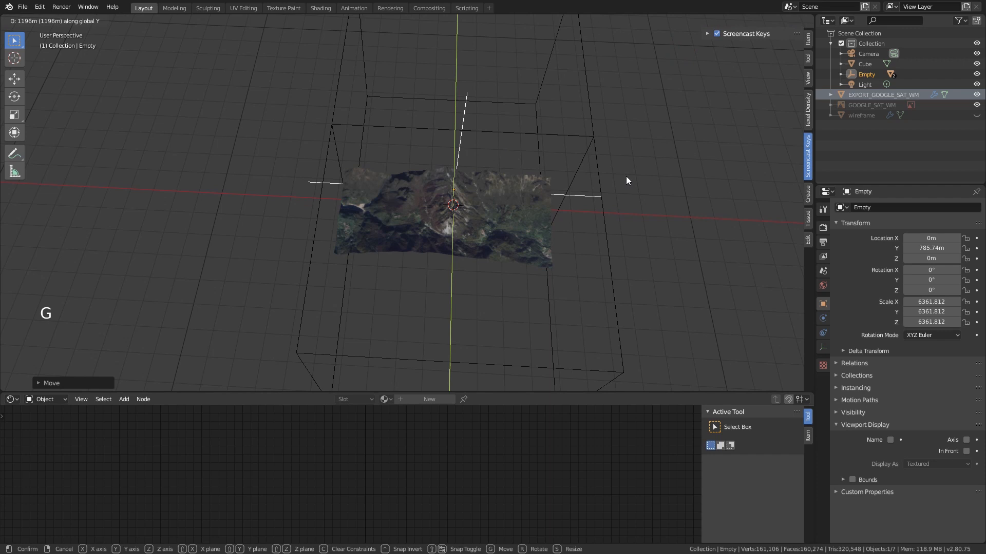
{"action": "left_click", "coordinate": [529, 178]}
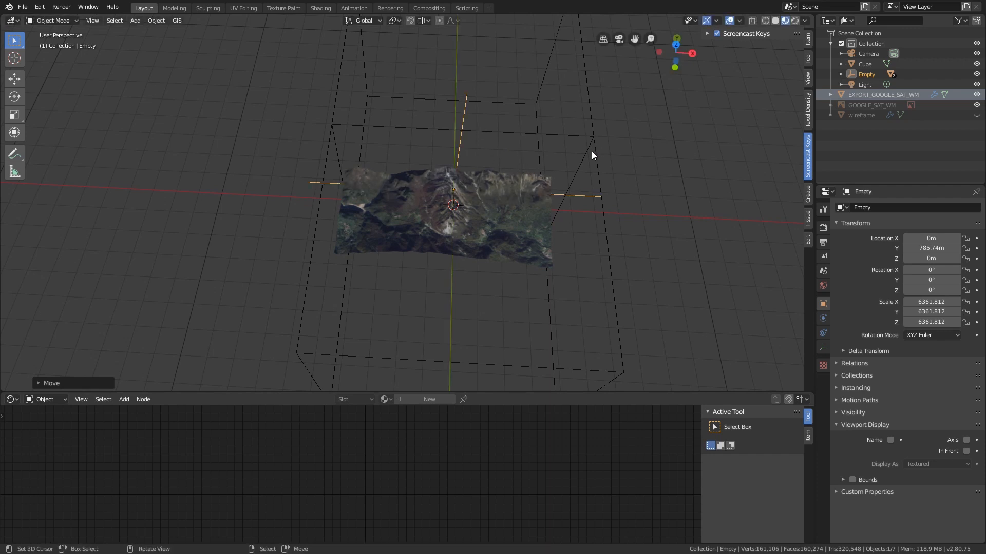
Make the hidden glowing wireframe copy of the terrain visible again and select it.
{"action": "middle_click_drag", "start_coordinate": [636, 128], "coordinate": [614, 131]}
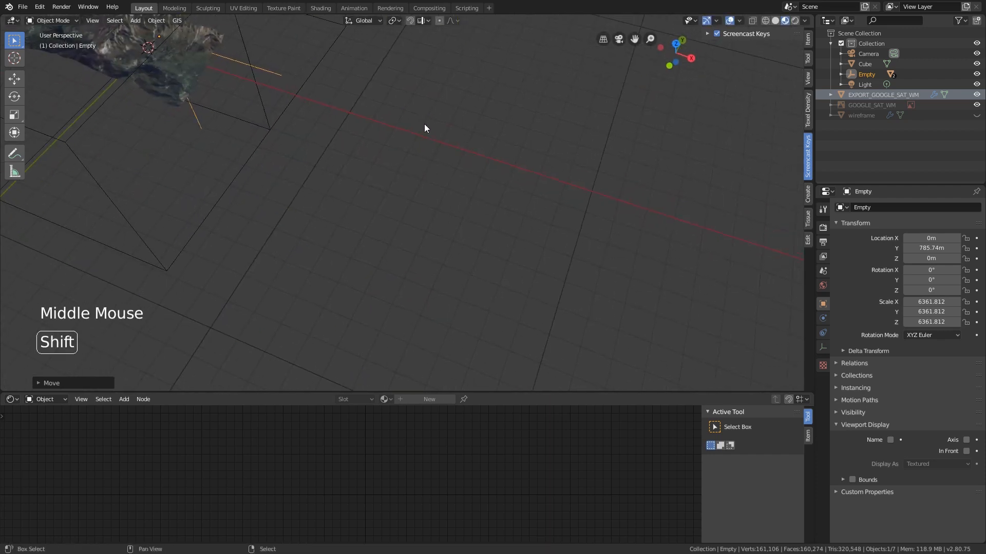
{"action": "middle_click_drag", "start_coordinate": [425, 125], "coordinate": [489, 164], "text": "shift"}
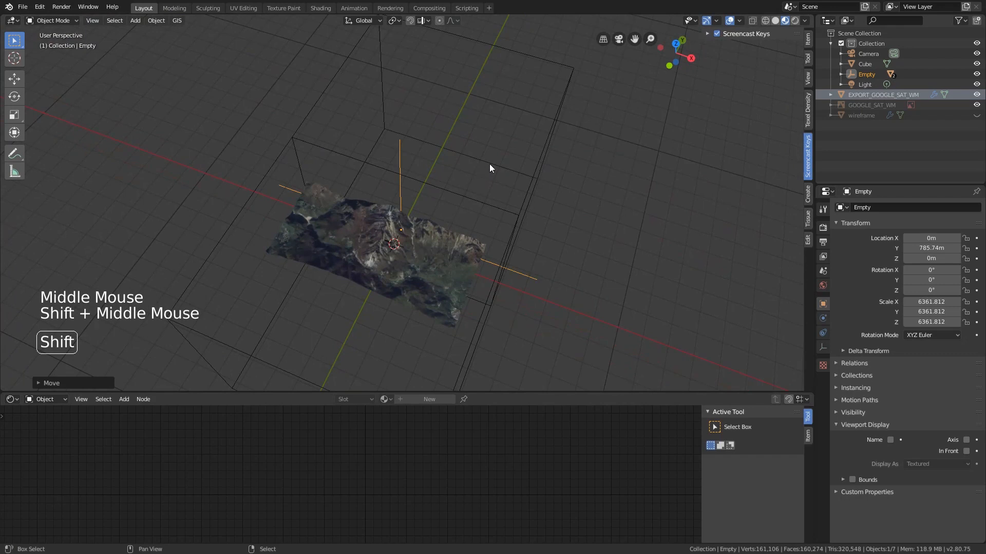
{"action": "left_click", "coordinate": [977, 115]}
{"action": "right_click", "coordinate": [488, 213]}
{"action": "right_click", "coordinate": [488, 212]}
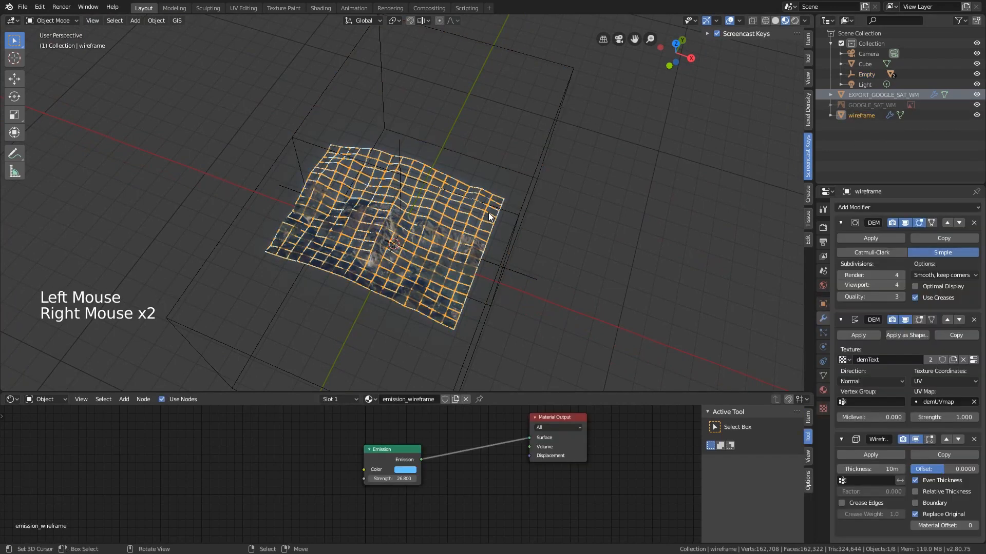
Add a Boolean modifier with the Difference operation to the wireframe object, using Cube.002 as its object.
{"action": "left_click", "coordinate": [885, 208]}
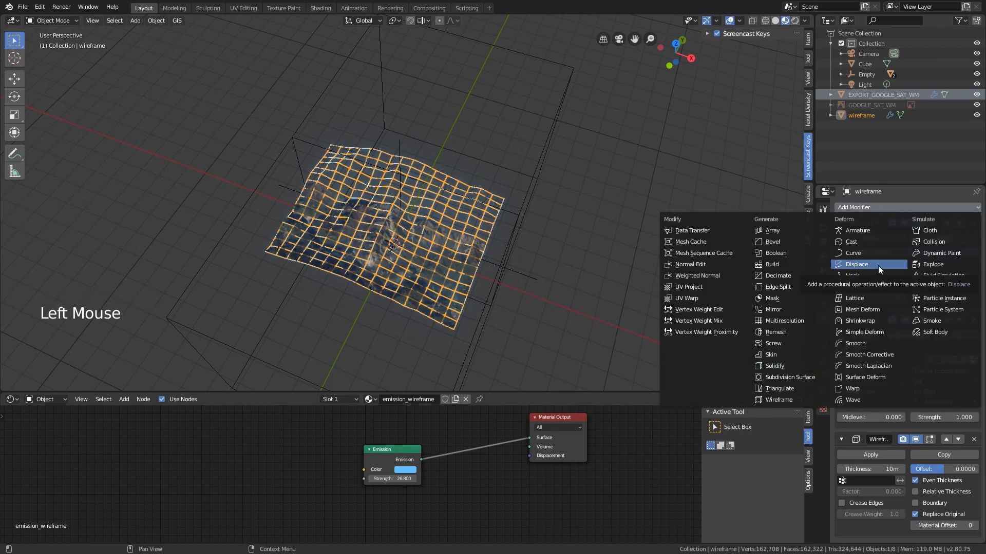
{"action": "left_click", "coordinate": [776, 253]}
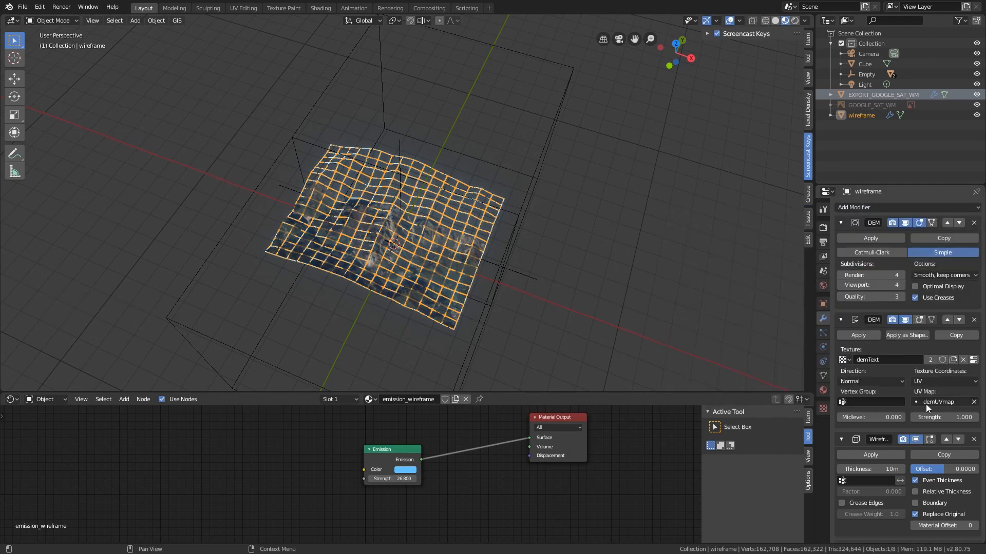
{"action": "scroll", "coordinate": [940, 431], "scroll_direction": "down", "scroll_amount": 6}
{"action": "left_click", "coordinate": [973, 517]}
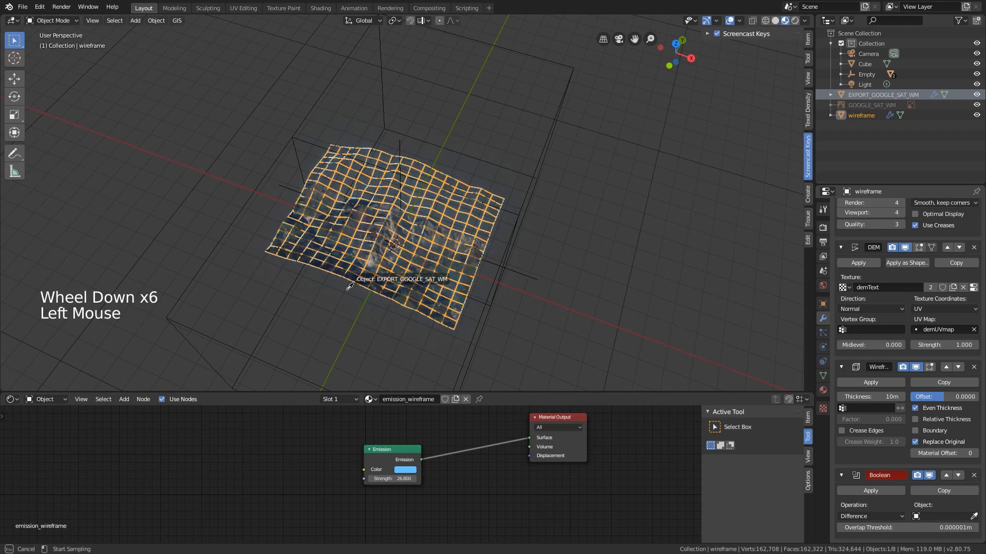
{"action": "left_click", "coordinate": [165, 314]}
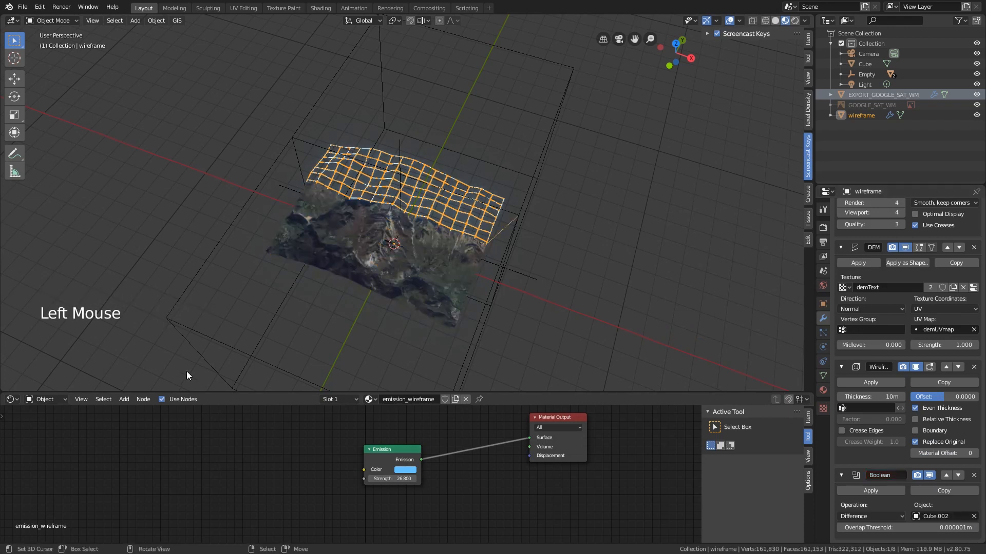
Try sliding the empty along the Y axis to test the reveal between the terrain and the wireframe.
{"action": "left_click", "coordinate": [501, 190]}
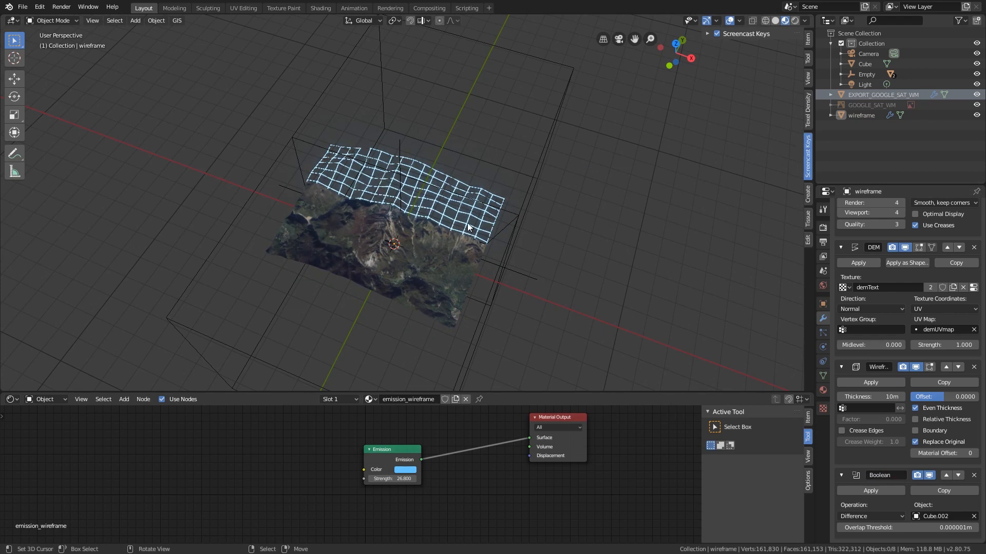
{"action": "key", "text": "g"}
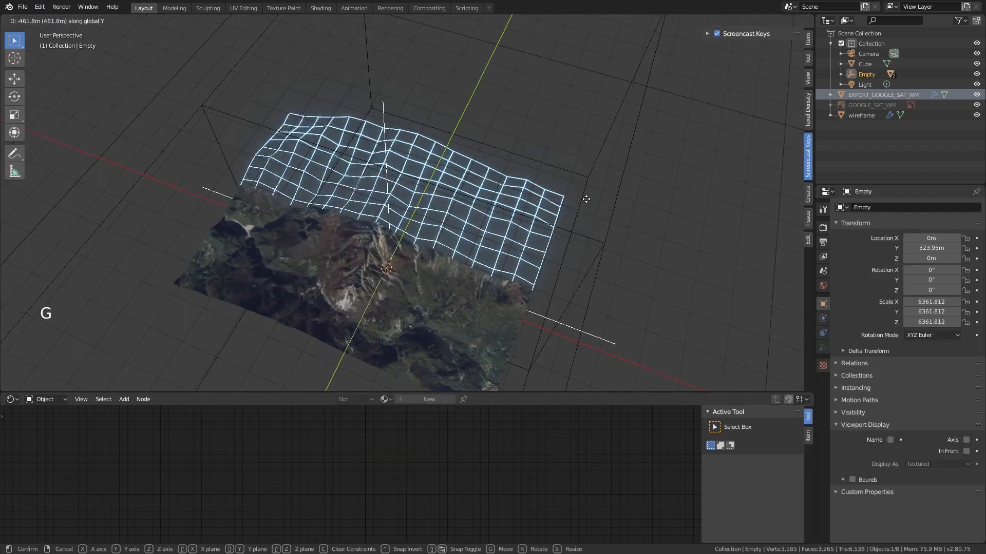
{"action": "right_click", "coordinate": [586, 199]}
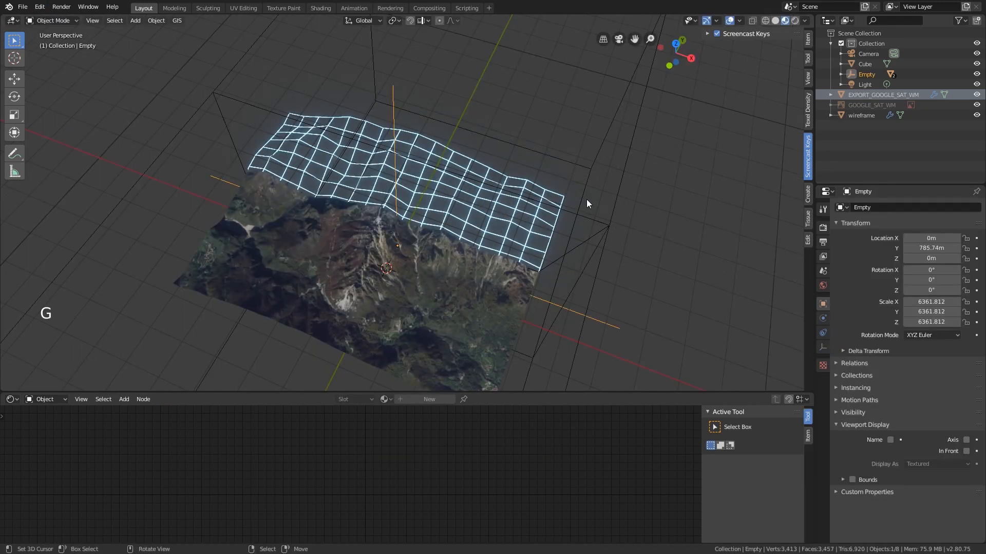
{"action": "key", "text": "g"}
{"action": "key", "text": "y"}
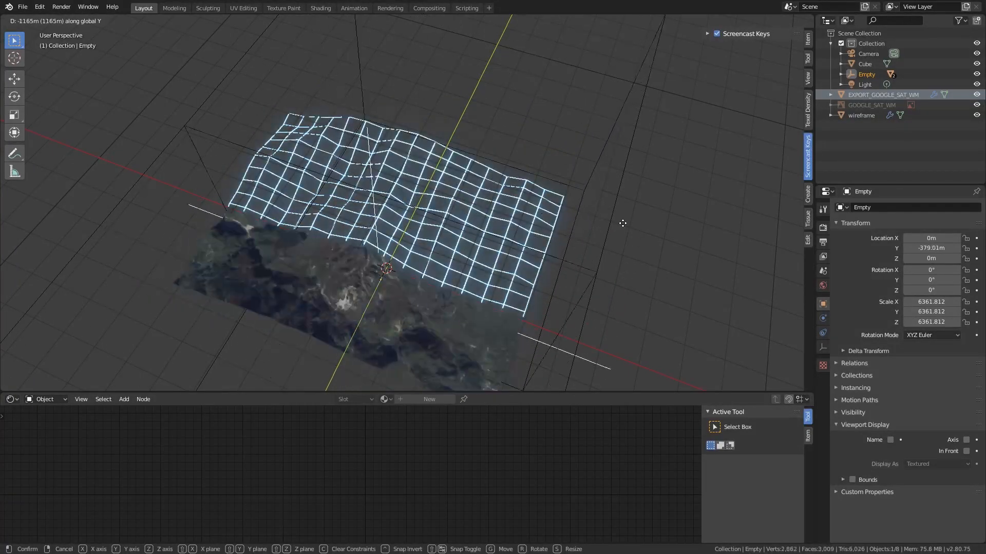
{"action": "right_click", "coordinate": [509, 261]}
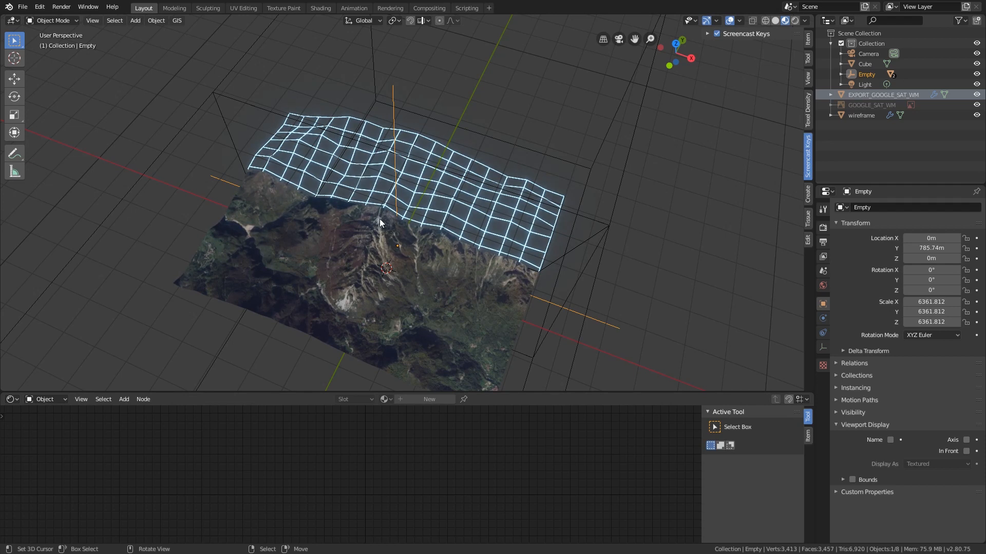
Reset the 3D cursor to the world origin, add a plane mesh there and switch to top view.
{"action": "scroll", "coordinate": [463, 222], "scroll_direction": "down", "scroll_amount": 2}
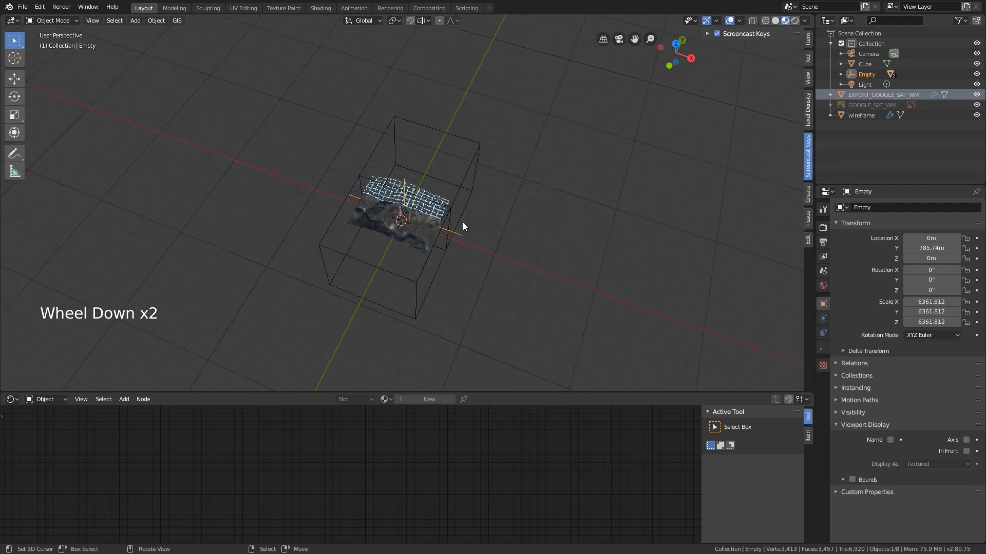
{"action": "scroll", "coordinate": [463, 223], "scroll_direction": "up", "scroll_amount": 1}
{"action": "key", "text": "shift+c"}
{"action": "key", "text": "shift+a"}
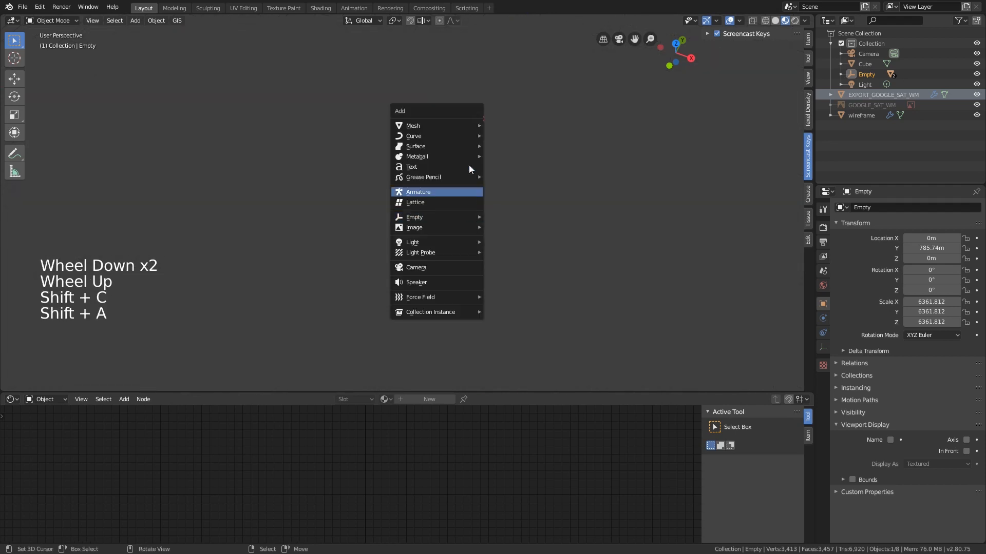
{"action": "left_click", "coordinate": [492, 123]}
{"action": "key", "text": "KP_7"}
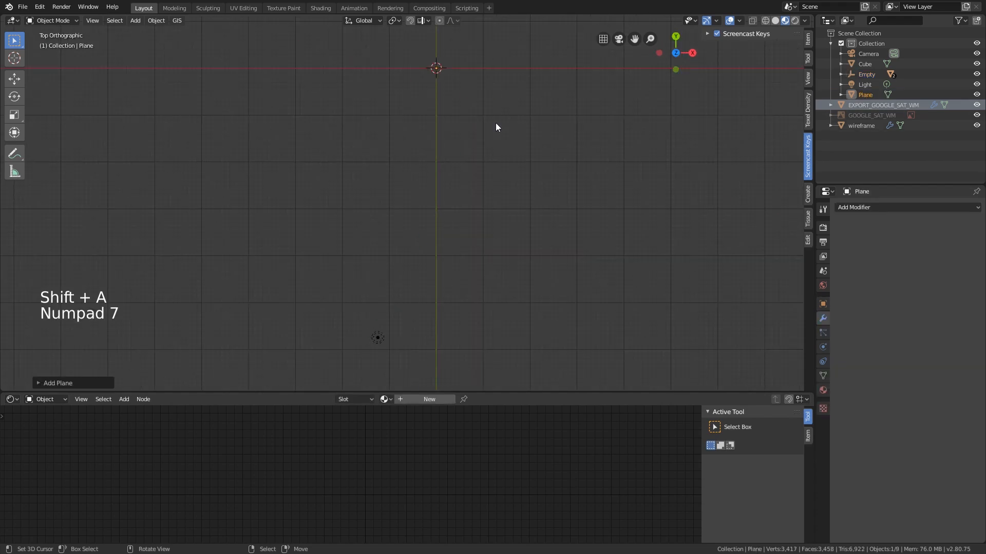
Scale the new plane up uniformly until it forms a small square at the terrain's centre.
{"action": "middle_click_drag", "start_coordinate": [434, 92], "coordinate": [409, 467], "text": "shift"}
{"action": "scroll", "coordinate": [420, 236], "scroll_direction": "up", "scroll_amount": 11}
{"action": "scroll", "coordinate": [451, 223], "scroll_direction": "up", "scroll_amount": 7}
{"action": "scroll", "coordinate": [427, 262], "scroll_direction": "up", "scroll_amount": 6}
{"action": "scroll", "coordinate": [426, 269], "scroll_direction": "up", "scroll_amount": 4}
{"action": "scroll", "coordinate": [389, 307], "scroll_direction": "up", "scroll_amount": 10}
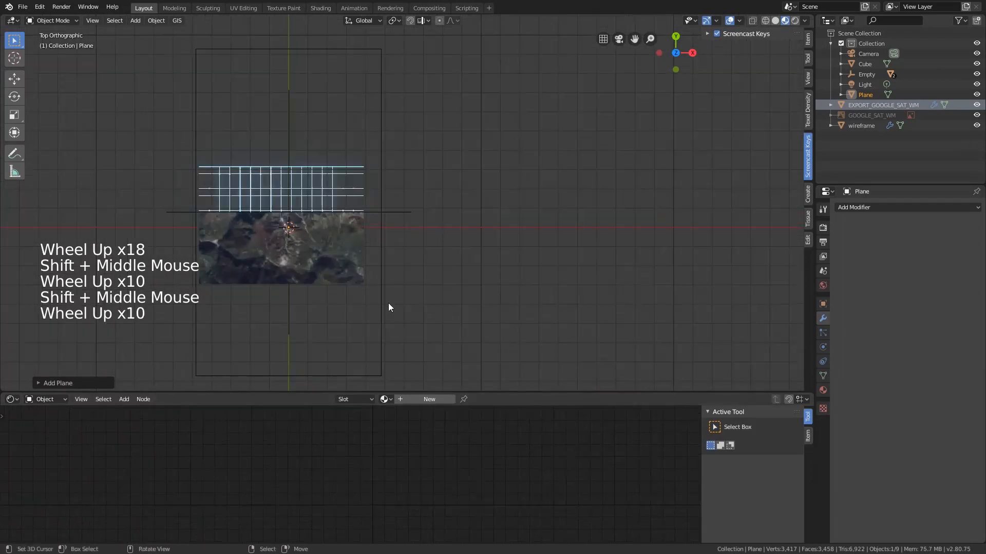
{"action": "scroll", "coordinate": [400, 298], "scroll_direction": "up", "scroll_amount": 3}
{"action": "scroll", "coordinate": [408, 278], "scroll_direction": "up", "scroll_amount": 3}
{"action": "middle_click_drag", "start_coordinate": [414, 287], "coordinate": [473, 282], "text": "shift"}
{"action": "key", "text": "s"}
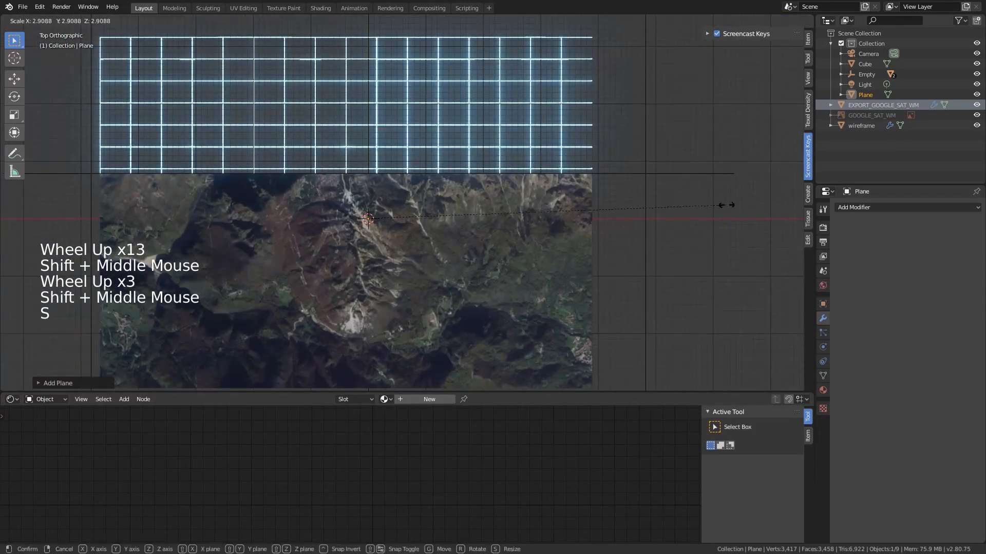
{"action": "left_click", "coordinate": [505, 96]}
{"action": "scroll", "coordinate": [513, 103], "scroll_direction": "down", "scroll_amount": 2}
{"action": "key", "text": "s"}
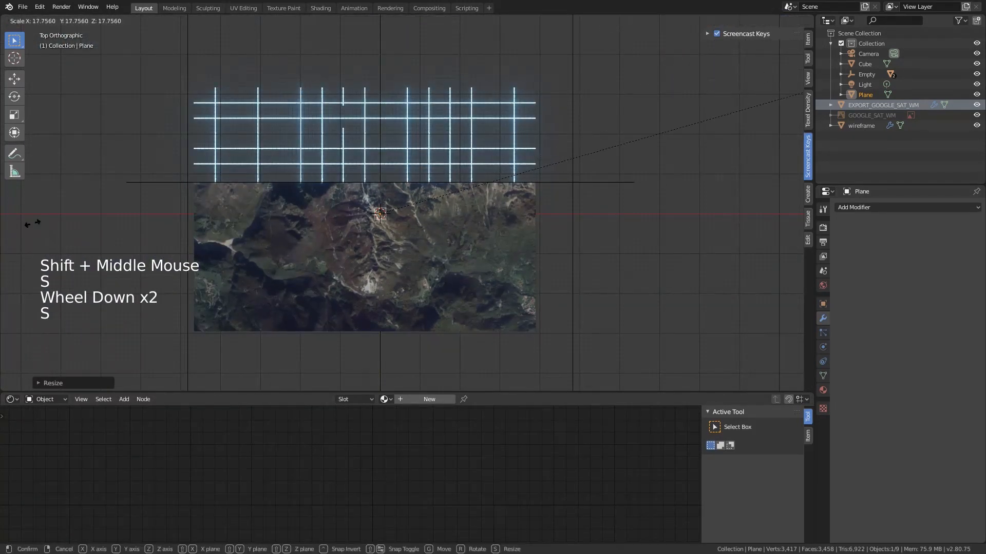
{"action": "left_click", "coordinate": [3, 233]}
{"action": "key", "text": "s"}
{"action": "right_click", "coordinate": [634, 72]}
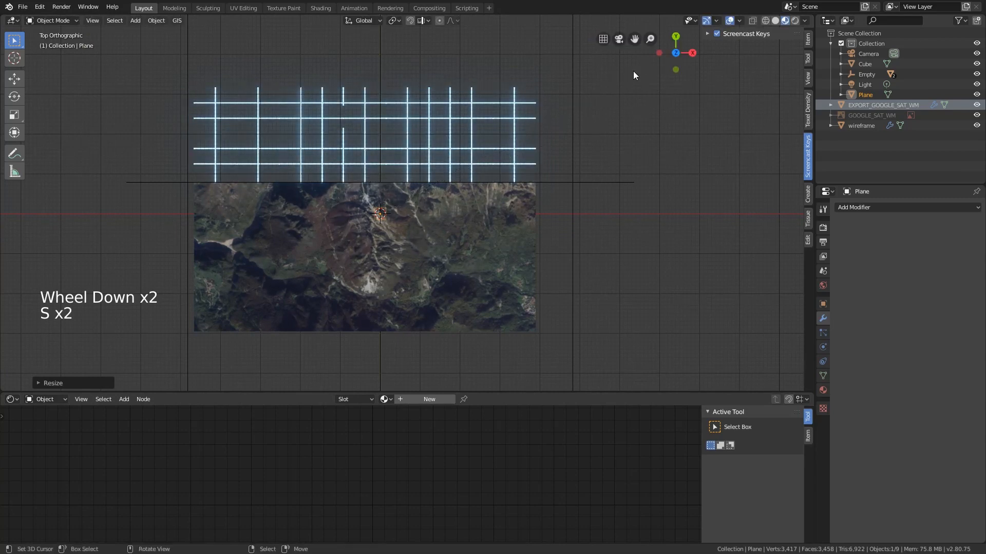
Move the plane about 1106 m along the Y axis and stretch it along X into a strip spanning the terrain.
{"action": "key", "text": "g"}
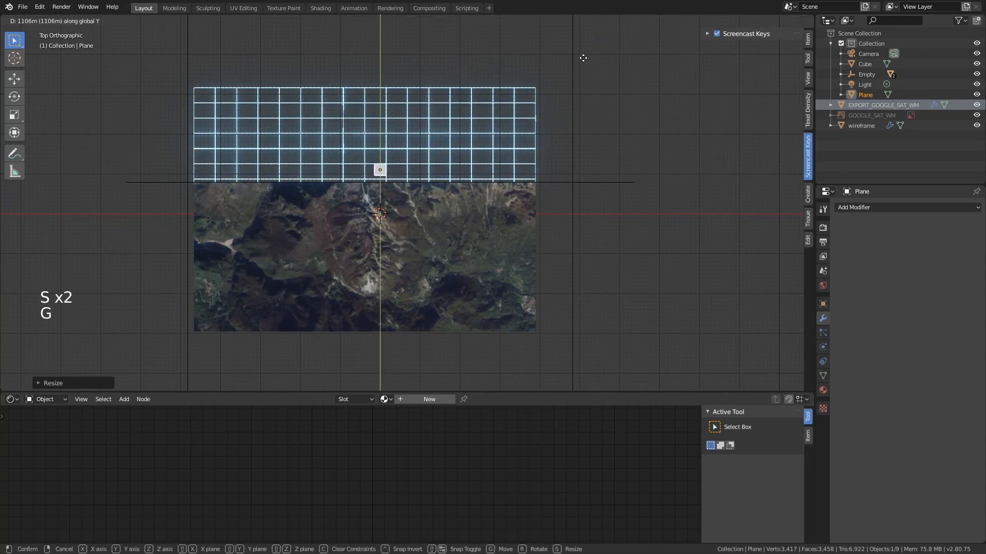
{"action": "left_click", "coordinate": [583, 58]}
{"action": "scroll", "coordinate": [524, 106], "scroll_direction": "up", "scroll_amount": 1}
{"action": "middle_click_drag", "start_coordinate": [473, 160], "coordinate": [495, 223], "text": "shift"}
{"action": "scroll", "coordinate": [448, 238], "scroll_direction": "up", "scroll_amount": 2}
{"action": "key", "text": "s"}
{"action": "key", "text": "x"}
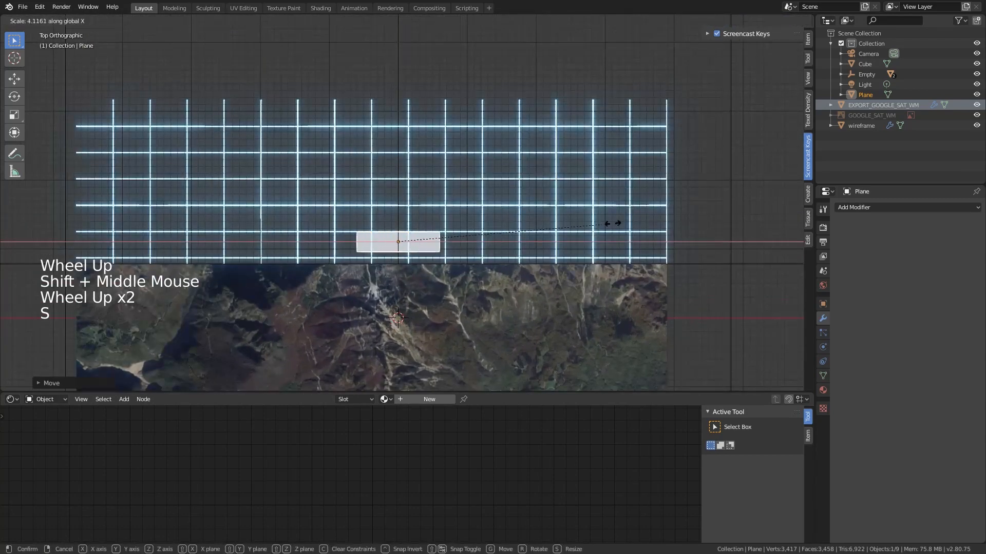
{"action": "left_click", "coordinate": [85, 49]}
In Edit Mode, align the two vertices at the strip's +X end with the terrain's edge.
{"action": "middle_click_drag", "start_coordinate": [248, 193], "coordinate": [204, 138], "text": "shift"}
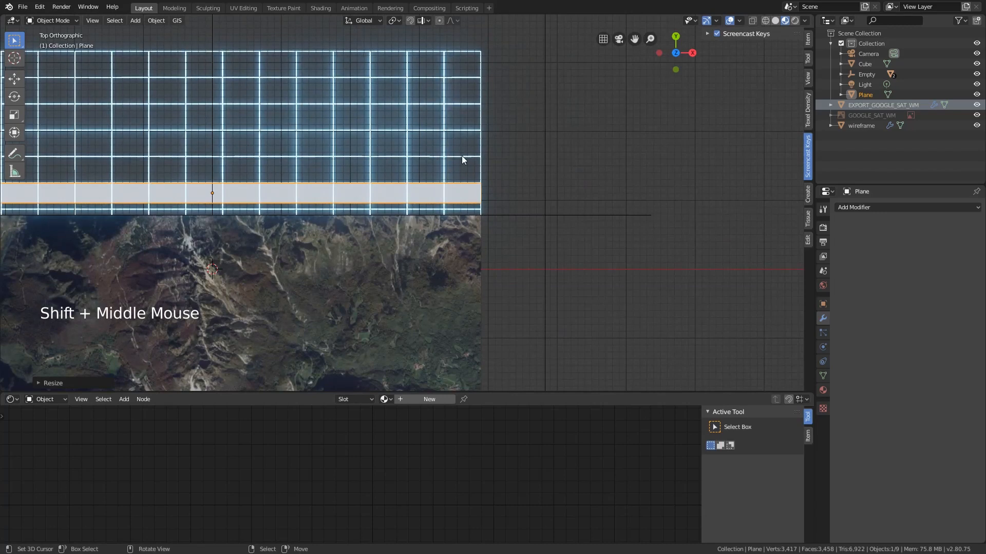
{"action": "middle_click_drag", "start_coordinate": [480, 202], "coordinate": [429, 204], "text": "shift"}
{"action": "scroll", "coordinate": [498, 189], "scroll_direction": "up", "scroll_amount": 6}
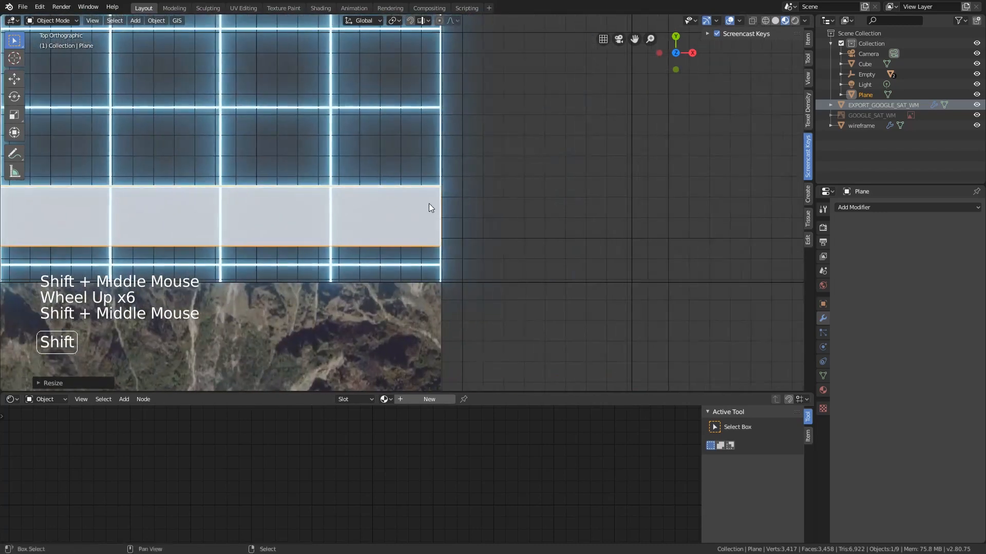
{"action": "scroll", "coordinate": [482, 178], "scroll_direction": "up", "scroll_amount": 4}
{"action": "key", "text": "Tab"}
{"action": "right_click", "coordinate": [484, 166]}
{"action": "right_click", "coordinate": [492, 298], "text": "shift"}
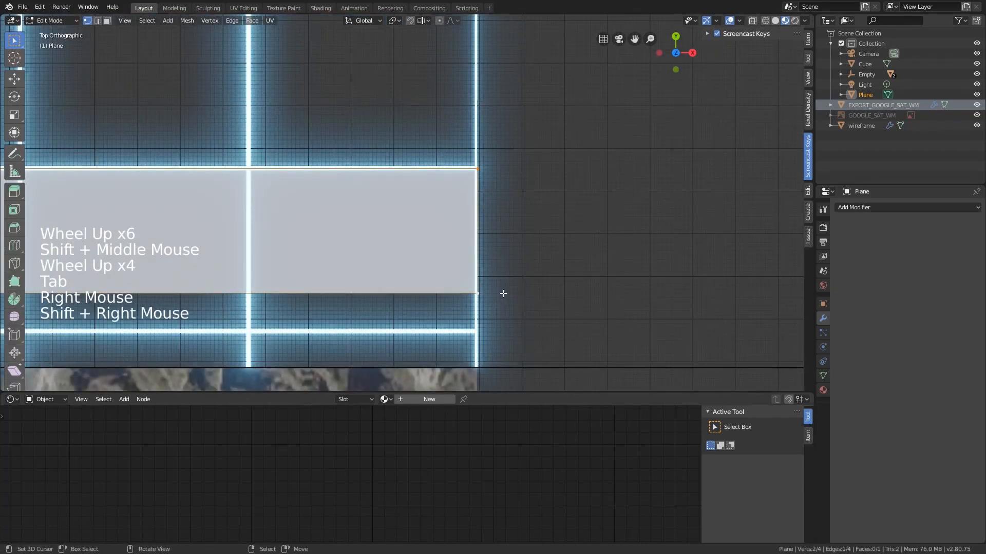
{"action": "key", "text": "g"}
Move the two vertices at the strip's -X end along X to match the terrain's opposite edge.
{"action": "scroll", "coordinate": [504, 293], "scroll_direction": "down", "scroll_amount": 12}
{"action": "middle_click_drag", "start_coordinate": [51, 200], "coordinate": [390, 221], "text": "shift"}
{"action": "right_click", "coordinate": [342, 189]}
{"action": "right_click", "coordinate": [343, 189]}
{"action": "right_click", "coordinate": [340, 207], "text": "shift"}
{"action": "scroll", "coordinate": [425, 235], "scroll_direction": "up", "scroll_amount": 7}
{"action": "key", "text": "g"}
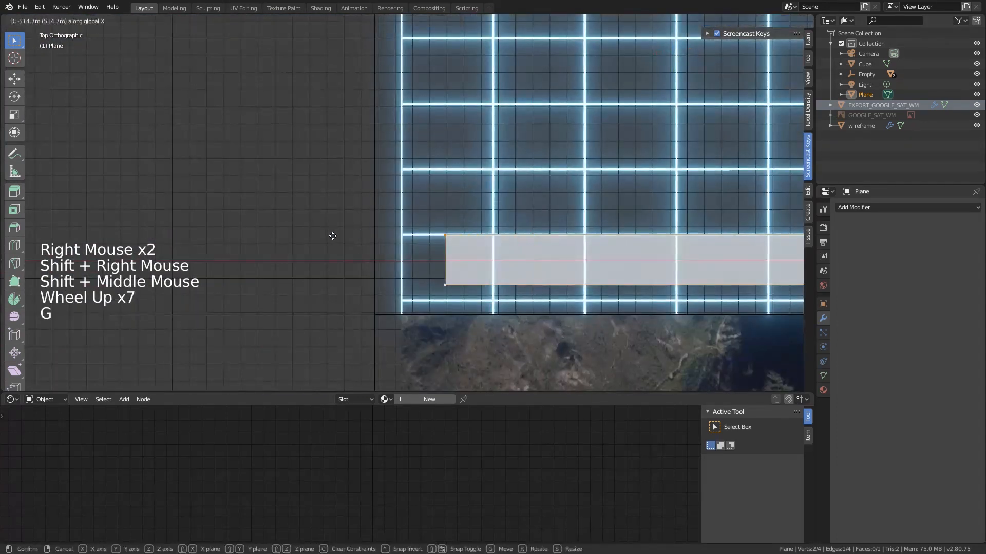
{"action": "left_click", "coordinate": [297, 238]}
{"action": "scroll", "coordinate": [476, 215], "scroll_direction": "down", "scroll_amount": 5}
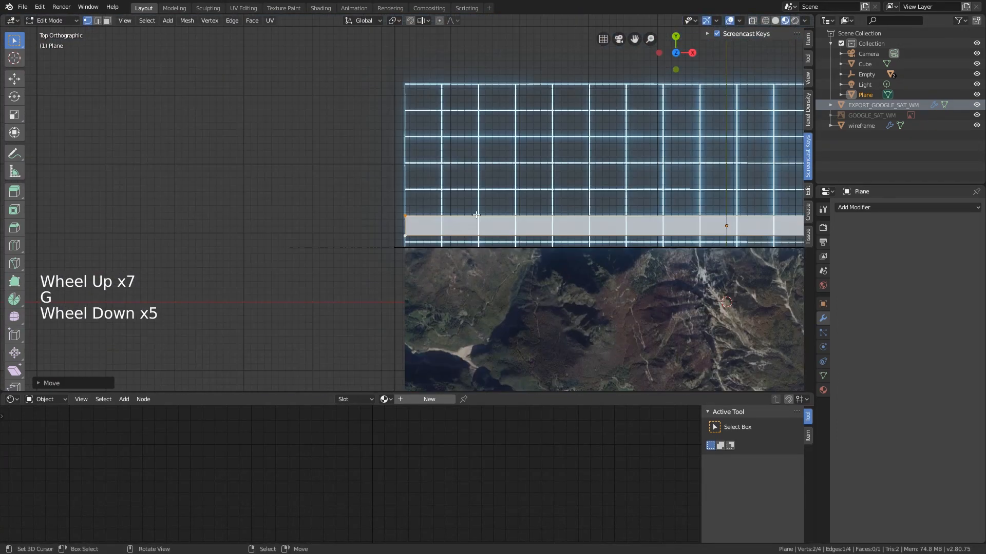
Return to Object Mode and move the strip about -312.7 m along Y onto the cut line between wireframe and terrain.
{"action": "scroll", "coordinate": [476, 215], "scroll_direction": "down", "scroll_amount": 3}
{"action": "middle_click_drag", "start_coordinate": [600, 241], "coordinate": [475, 247], "text": "shift"}
{"action": "scroll", "coordinate": [475, 247], "scroll_direction": "up", "scroll_amount": 3}
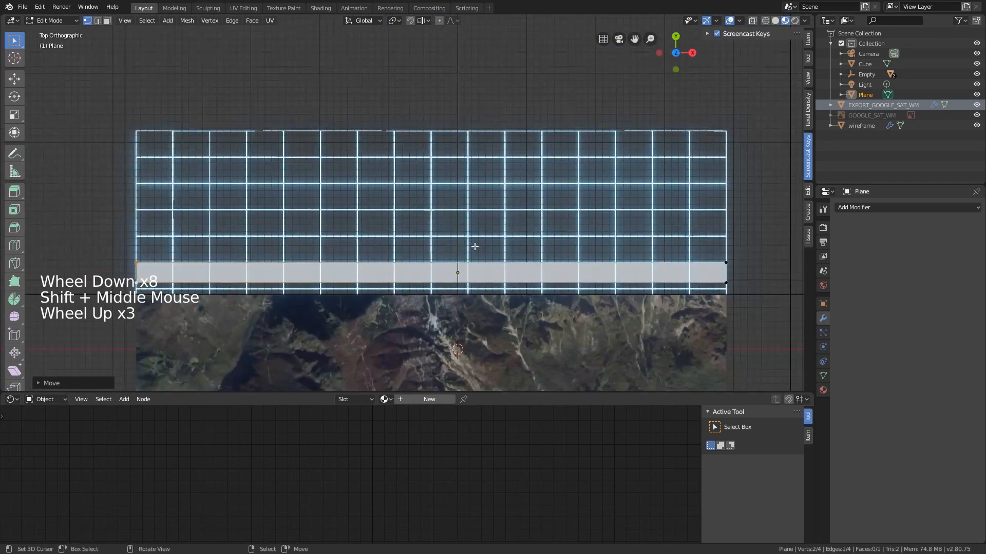
{"action": "key", "text": "Tab"}
{"action": "key", "text": "g"}
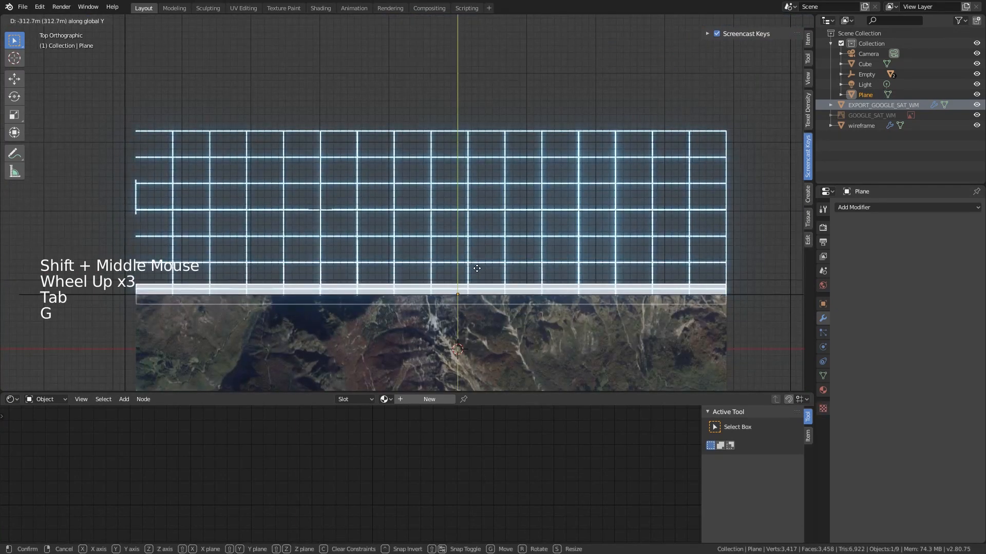
{"action": "left_click", "coordinate": [476, 269]}
{"action": "middle_click_drag", "start_coordinate": [477, 268], "coordinate": [431, 218], "text": "shift"}
{"action": "middle_click_drag", "start_coordinate": [431, 218], "coordinate": [486, 253], "text": "shift"}
{"action": "scroll", "coordinate": [386, 163], "scroll_direction": "up", "scroll_amount": 8}
{"action": "scroll", "coordinate": [392, 217], "scroll_direction": "up", "scroll_amount": 5}
{"action": "key", "text": "g"}
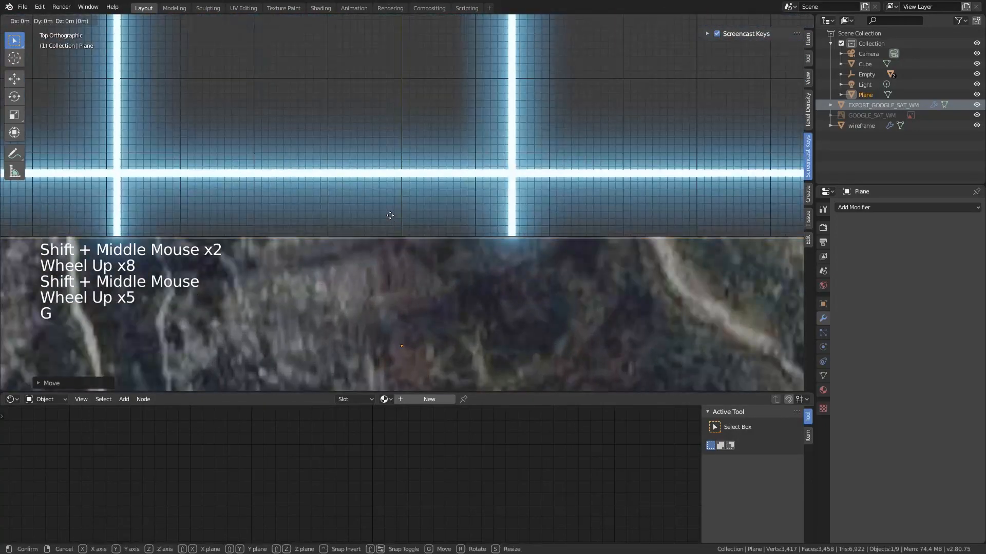
{"action": "key", "text": "y"}
{"action": "left_click", "coordinate": [390, 217]}
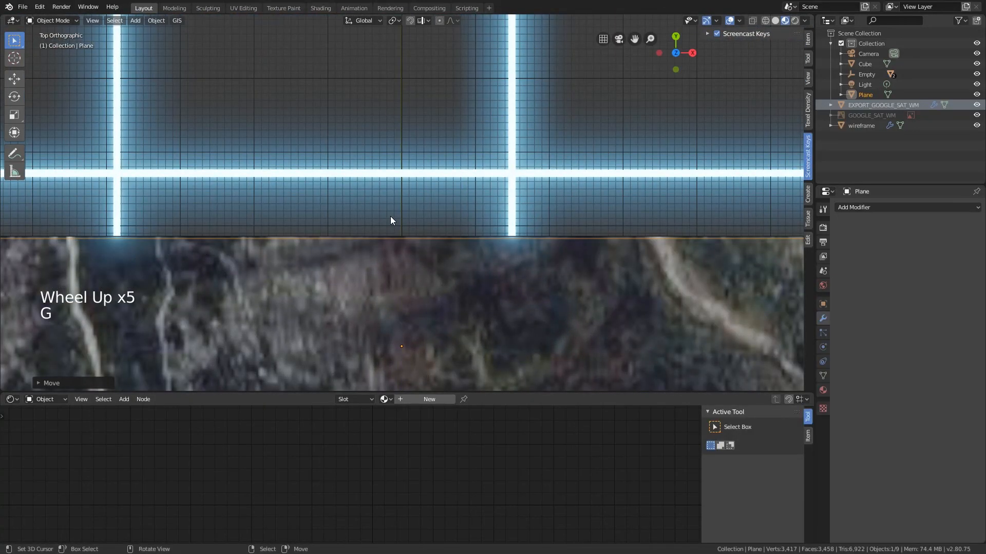
Raise the strip along the Z axis until it sits above the seam between the wireframe and the terrain.
{"action": "scroll", "coordinate": [444, 213], "scroll_direction": "down", "scroll_amount": 20}
{"action": "middle_click_drag", "start_coordinate": [453, 216], "coordinate": [521, 159]}
{"action": "scroll", "coordinate": [541, 128], "scroll_direction": "up", "scroll_amount": 1}
{"action": "key", "text": "g"}
{"action": "key", "text": "z"}
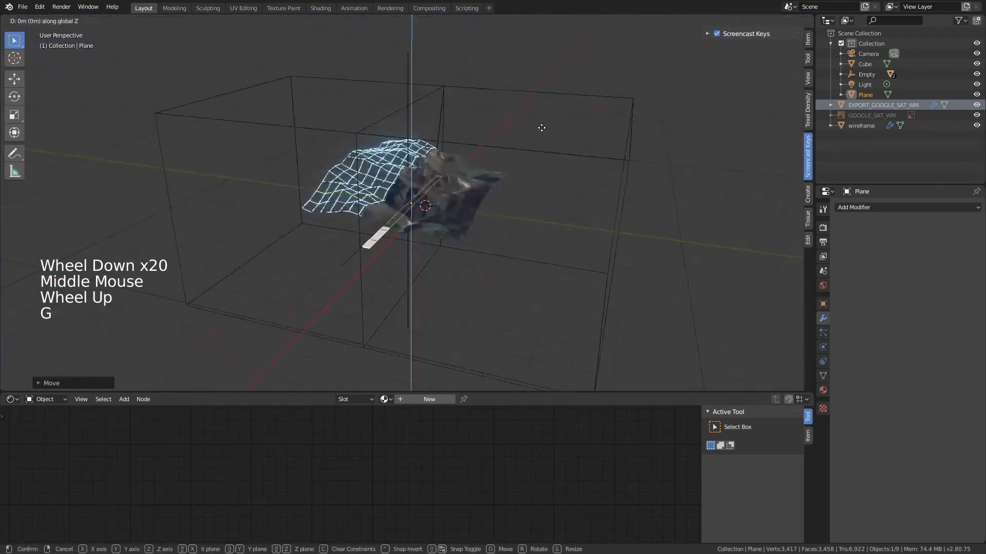
{"action": "left_click", "coordinate": [543, 92]}
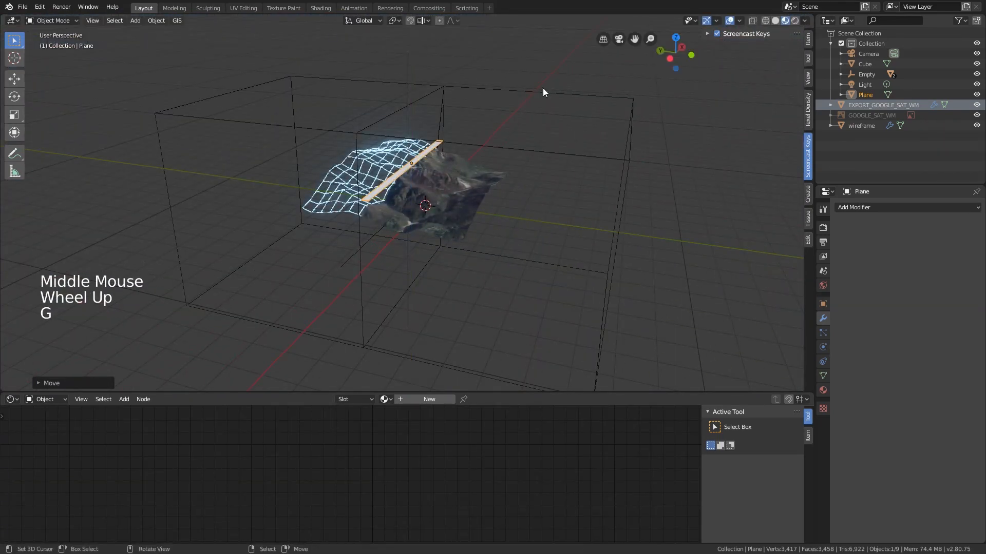
Parent the plane strip to the empty as a plain Object parent.
{"action": "key", "text": "KP_7"}
{"action": "scroll", "coordinate": [488, 131], "scroll_direction": "up", "scroll_amount": 13}
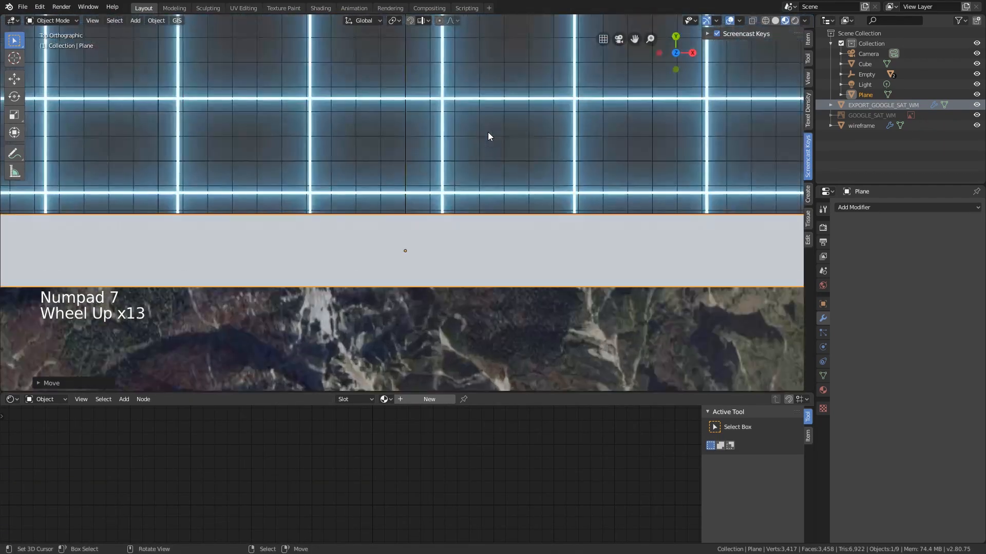
{"action": "scroll", "coordinate": [487, 131], "scroll_direction": "down", "scroll_amount": 7}
{"action": "middle_click_drag", "start_coordinate": [487, 132], "coordinate": [532, 193]}
{"action": "scroll", "coordinate": [541, 88], "scroll_direction": "down", "scroll_amount": 2}
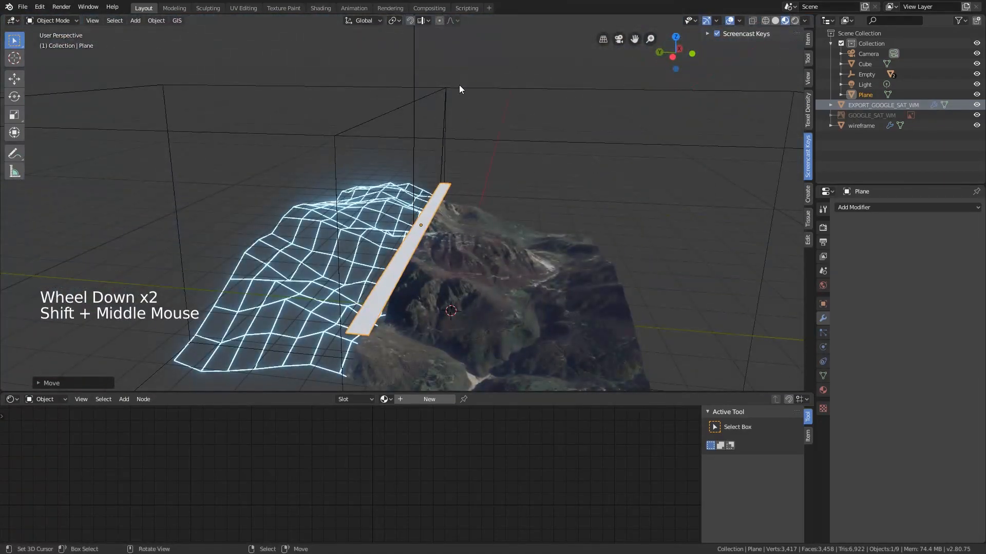
{"action": "right_click", "coordinate": [419, 53]}
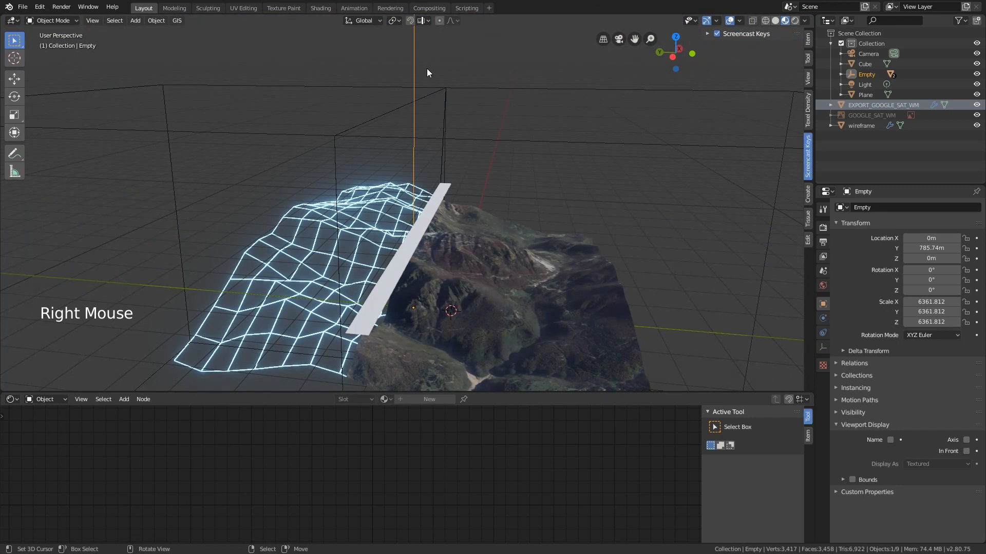
{"action": "right_click", "coordinate": [439, 194]}
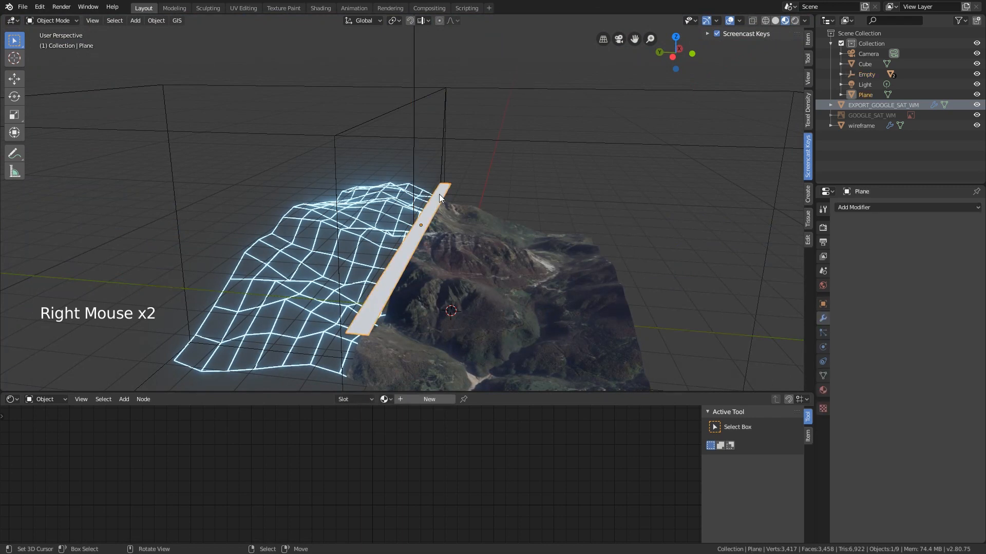
{"action": "right_click", "coordinate": [415, 48], "text": "shift"}
{"action": "key", "text": "ctrl+p"}
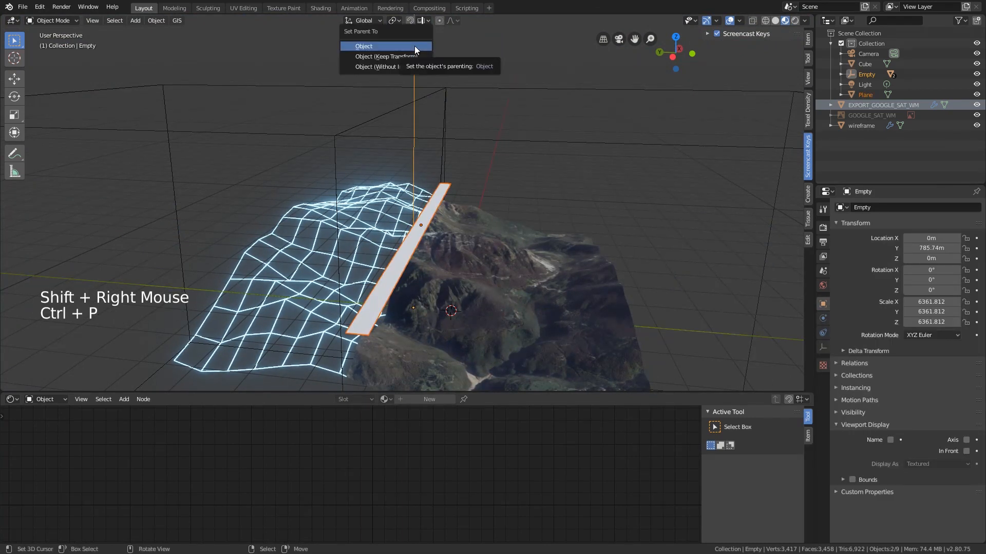
{"action": "left_click", "coordinate": [369, 44]}
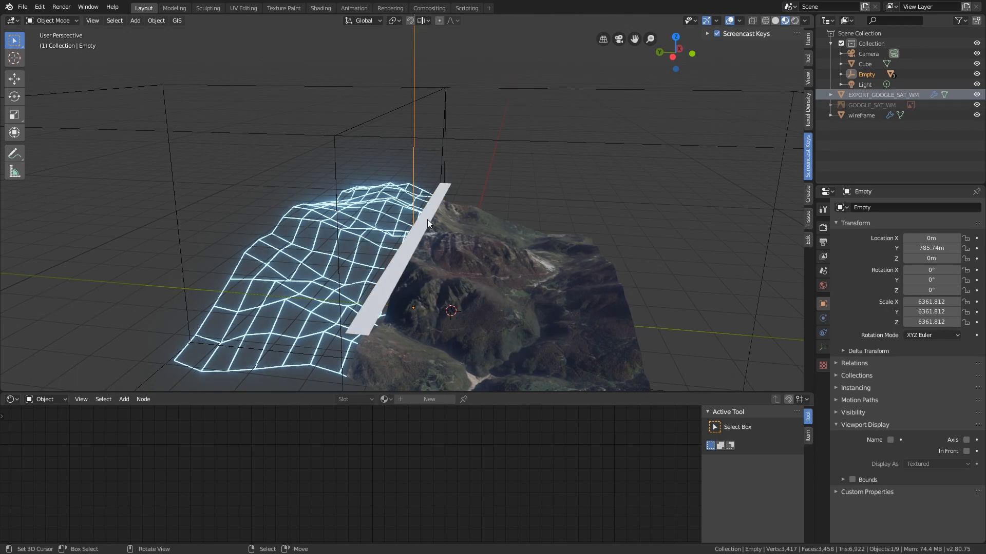
Assign the existing emission_wireframe material to the plane strip.
{"action": "right_click", "coordinate": [436, 187]}
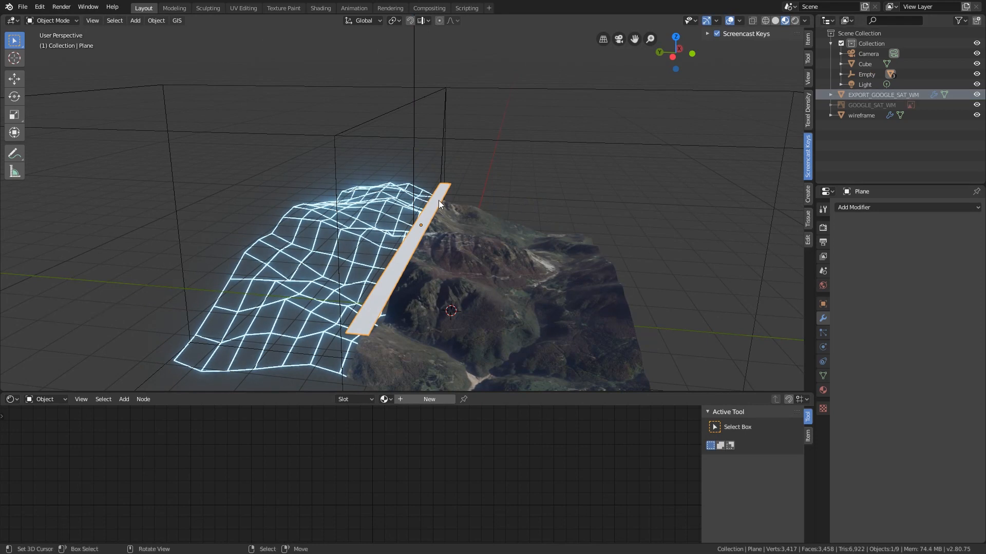
{"action": "left_click", "coordinate": [384, 400]}
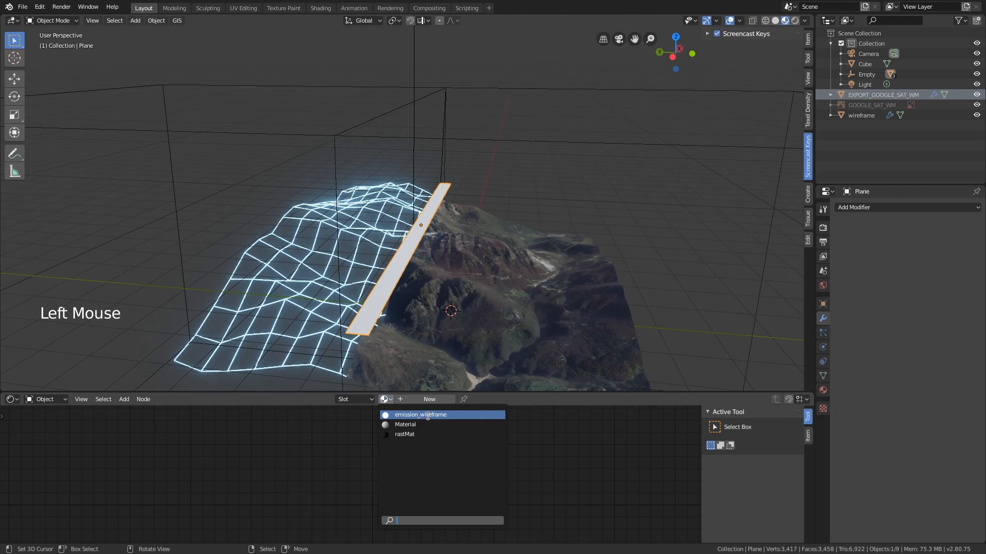
{"action": "left_click", "coordinate": [412, 415]}
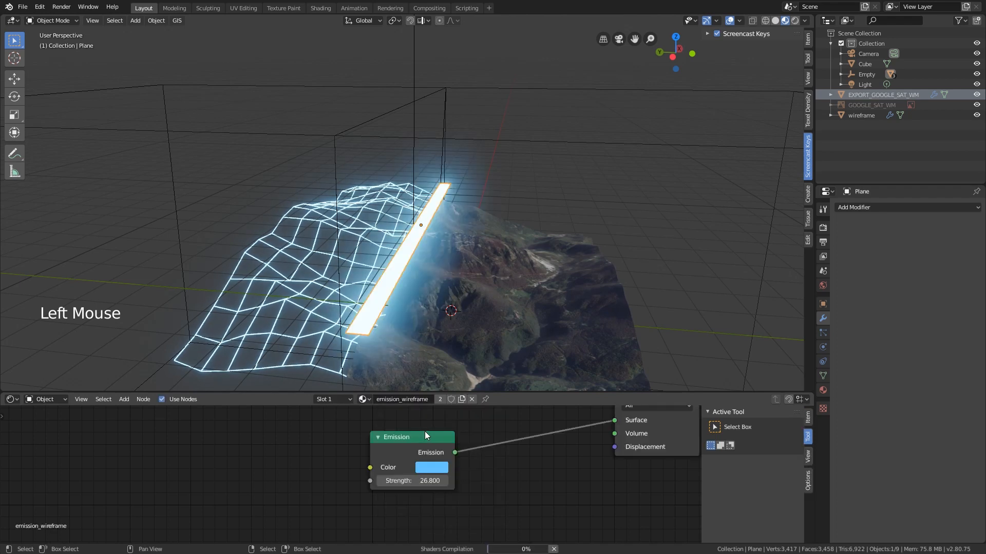
Make the strip's material a single-user copy and rename it emission_scan.
{"action": "left_click", "coordinate": [439, 400]}
{"action": "double_click", "coordinate": [405, 399]}
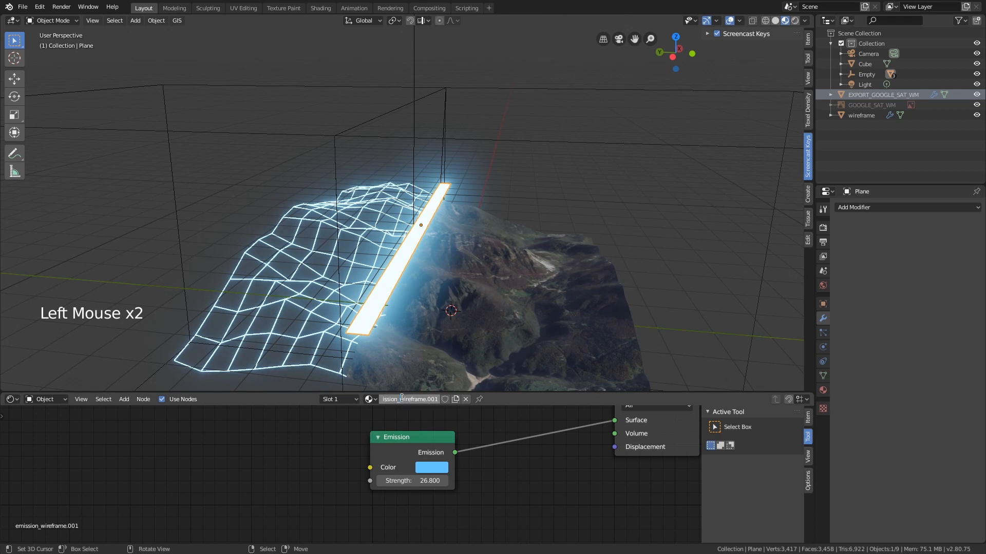
{"action": "type", "text": "emission_scan"}
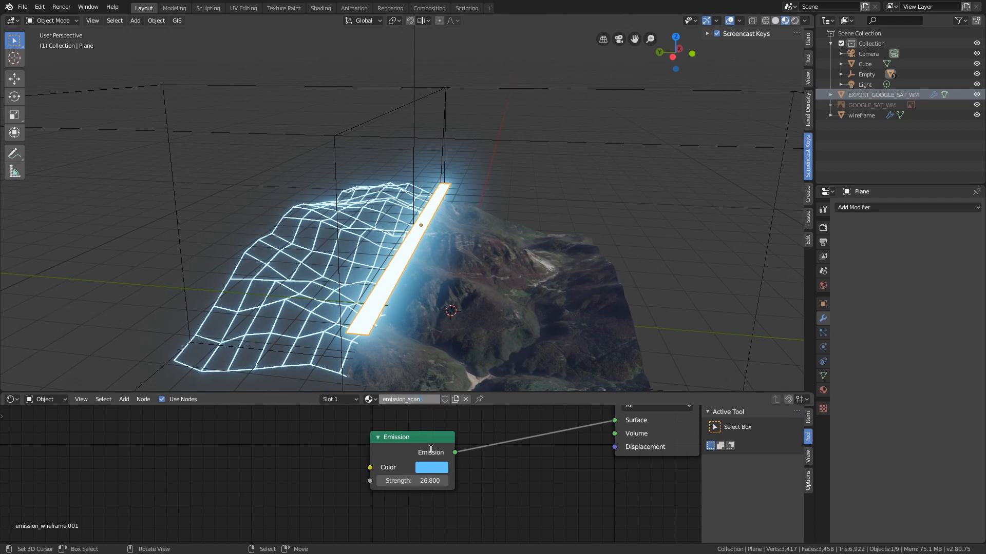
{"action": "key", "text": "Return"}
Reposition the Emission node and, with the strip selected again, set its emission strength to 10.
{"action": "right_click_drag", "start_coordinate": [432, 452], "coordinate": [410, 458]}
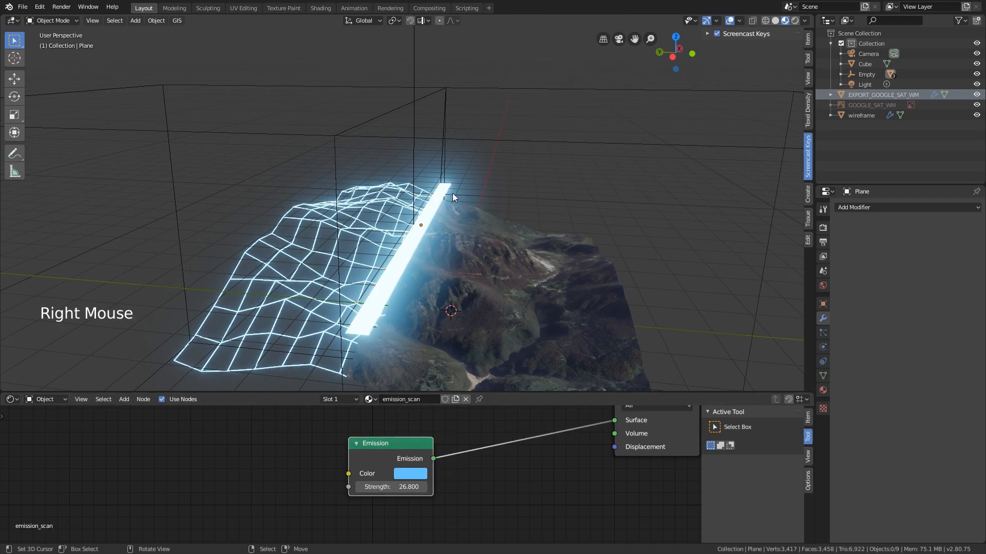
{"action": "right_click", "coordinate": [440, 200]}
{"action": "left_click", "coordinate": [381, 487]}
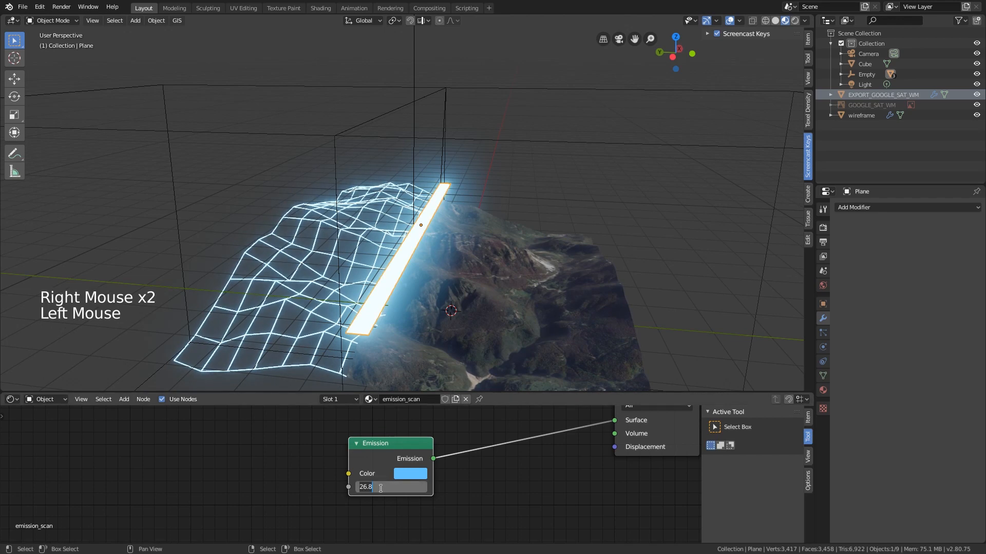
{"action": "type", "text": "10"}
{"action": "key", "text": "Return"}
{"action": "middle_click_drag", "start_coordinate": [462, 288], "coordinate": [646, 223]}
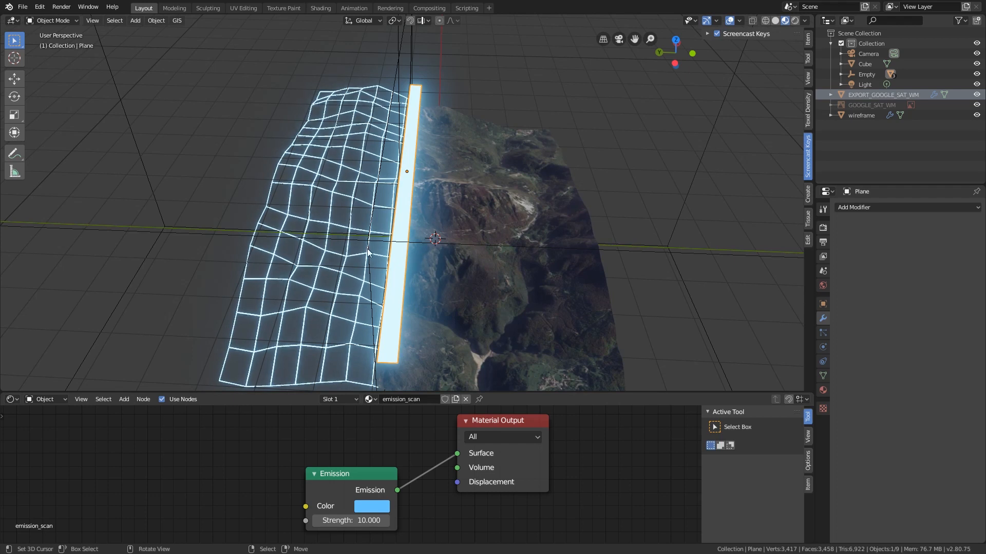
Add a Gradient Texture node before the Emission node and connect its Color output to the Emission Strength.
{"action": "middle_click_drag", "start_coordinate": [251, 438], "coordinate": [278, 440]}
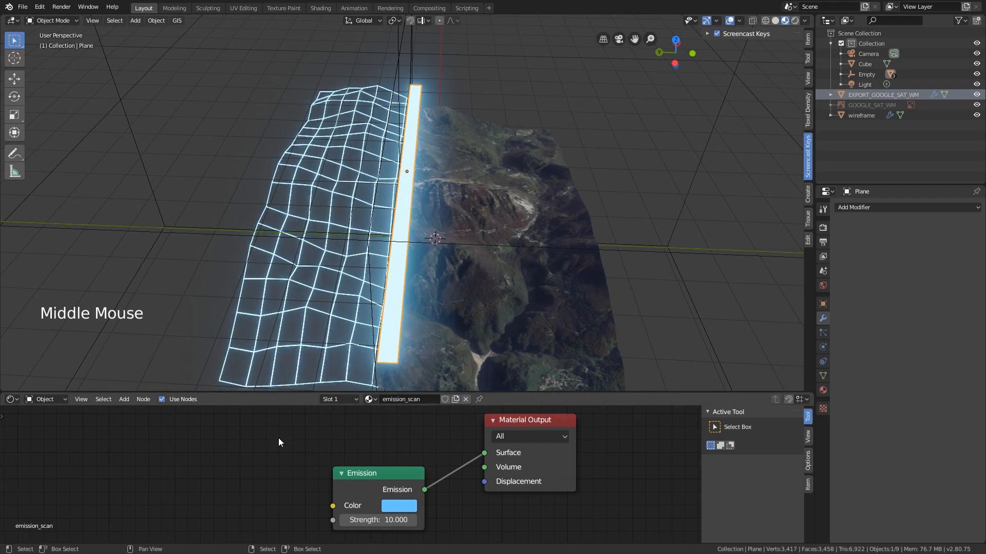
{"action": "key", "text": "shift+a"}
{"action": "left_click", "coordinate": [277, 434]}
{"action": "type", "text": "gra"}
{"action": "left_click", "coordinate": [292, 446]}
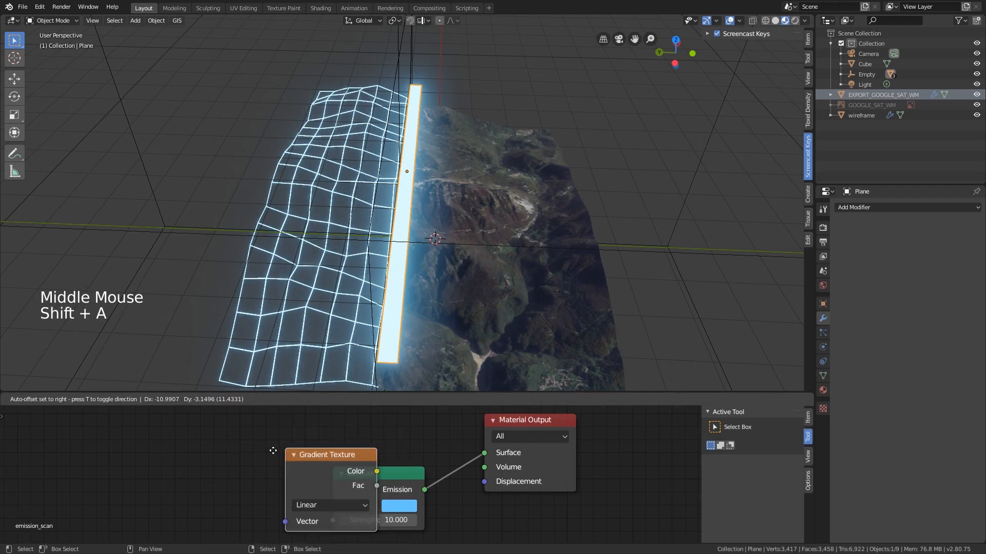
{"action": "left_click", "coordinate": [167, 466]}
{"action": "left_click_drag", "start_coordinate": [270, 486], "coordinate": [335, 520]}
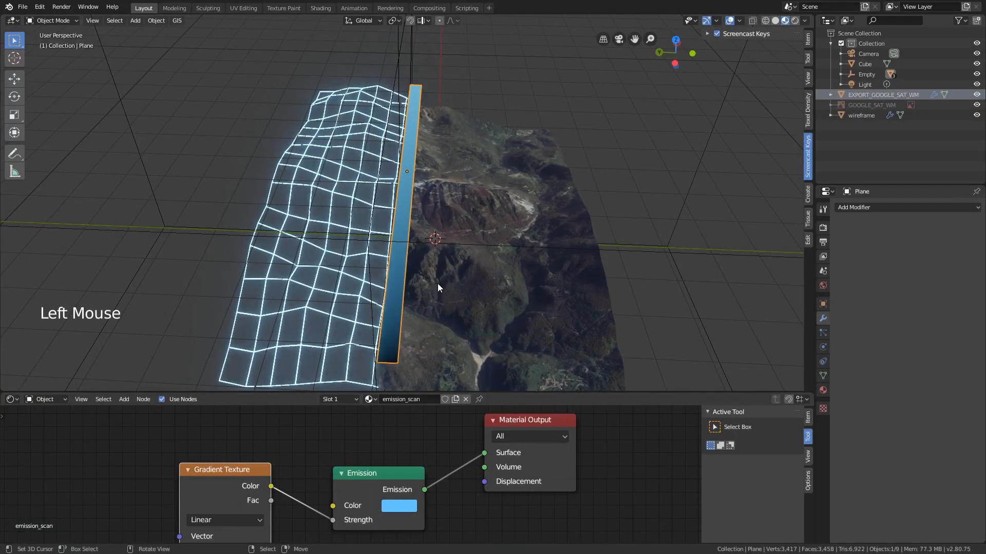
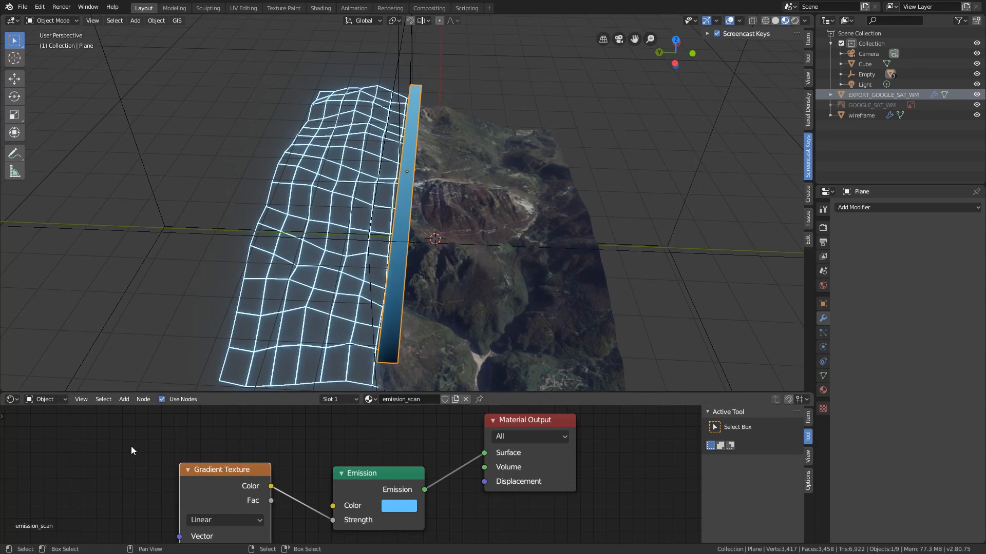
Add a Texture Coordinate node well ahead of the Gradient Texture, leaving space between them.
{"action": "middle_click_drag", "start_coordinate": [132, 446], "coordinate": [303, 436]}
{"action": "scroll", "coordinate": [318, 414], "scroll_direction": "down", "scroll_amount": 4}
{"action": "key", "text": "shift+a"}
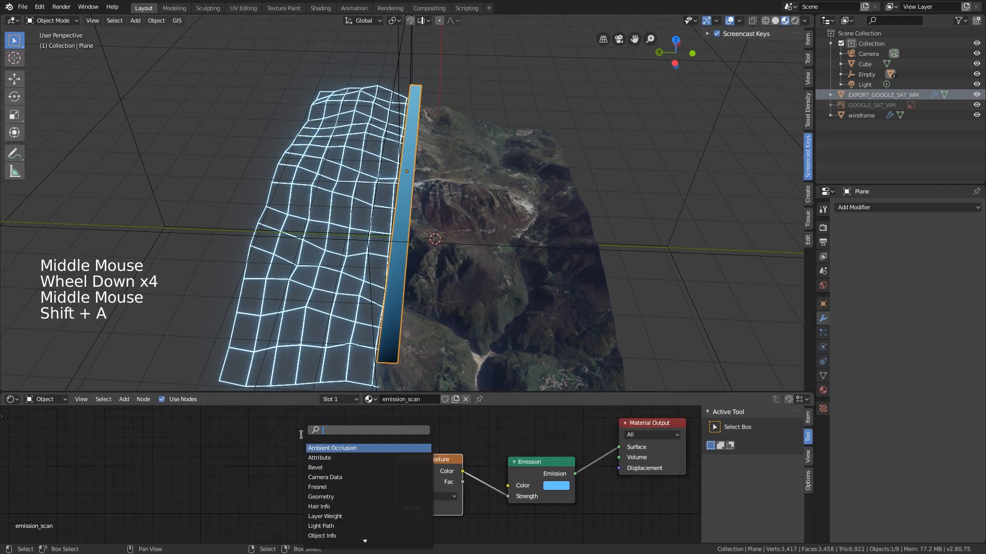
{"action": "type", "text": "tex"}
{"action": "left_click", "coordinate": [329, 445]}
{"action": "left_click", "coordinate": [163, 444]}
{"action": "left_click", "coordinate": [281, 433]}
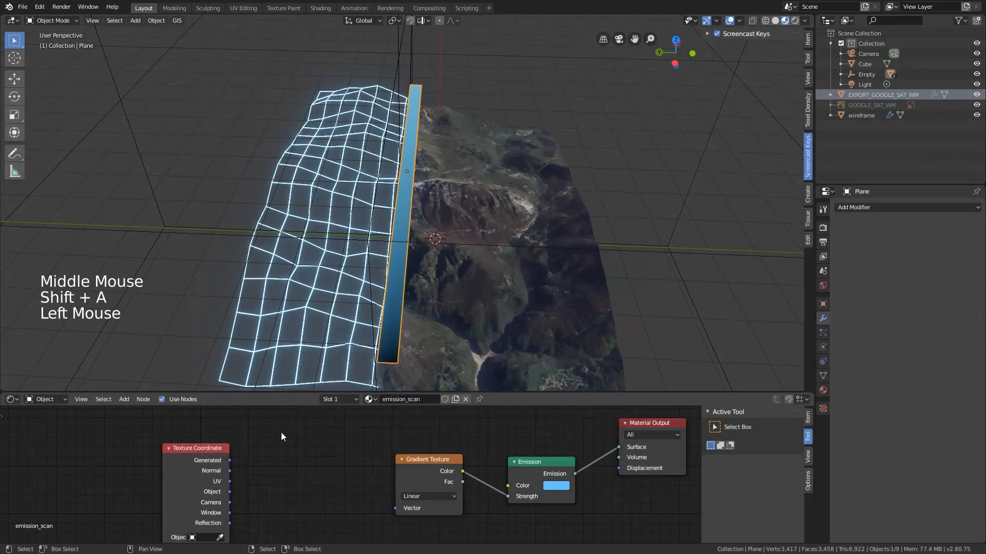
Add a Mapping node between the Texture Coordinate and Gradient Texture nodes.
{"action": "key", "text": "shift+a"}
{"action": "type", "text": "ma"}
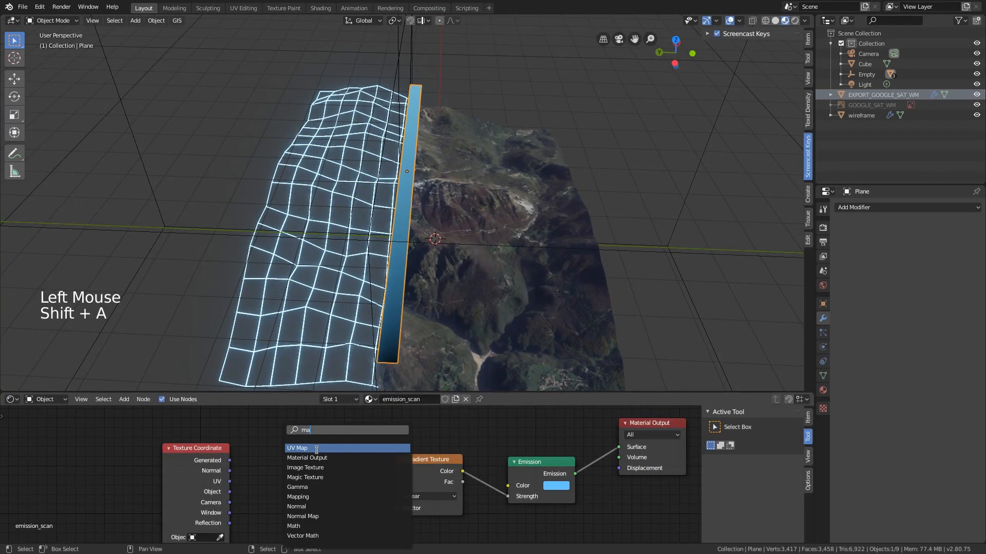
{"action": "type", "text": "pp"}
{"action": "left_click", "coordinate": [316, 448]}
{"action": "left_click", "coordinate": [303, 449]}
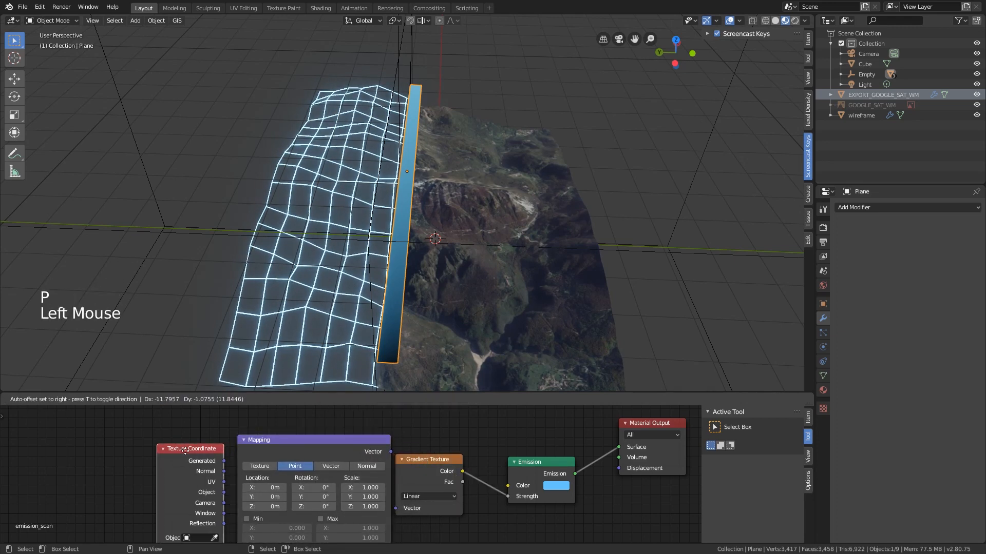
Link the Generated coordinates through the Mapping node, set to Texture type, into the Gradient Texture's Vector input.
{"action": "left_click_drag", "start_coordinate": [185, 450], "coordinate": [152, 449]}
{"action": "left_click_drag", "start_coordinate": [273, 447], "coordinate": [266, 443]}
{"action": "middle_click_drag", "start_coordinate": [258, 453], "coordinate": [236, 437]}
{"action": "middle_click_drag", "start_coordinate": [171, 440], "coordinate": [163, 435]}
{"action": "left_click_drag", "start_coordinate": [163, 435], "coordinate": [202, 531]}
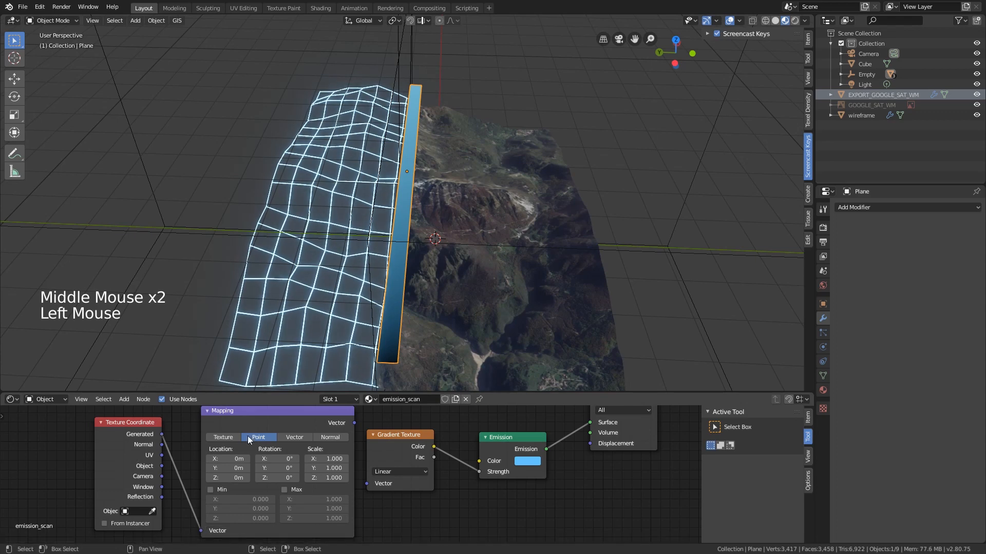
{"action": "left_click", "coordinate": [221, 437]}
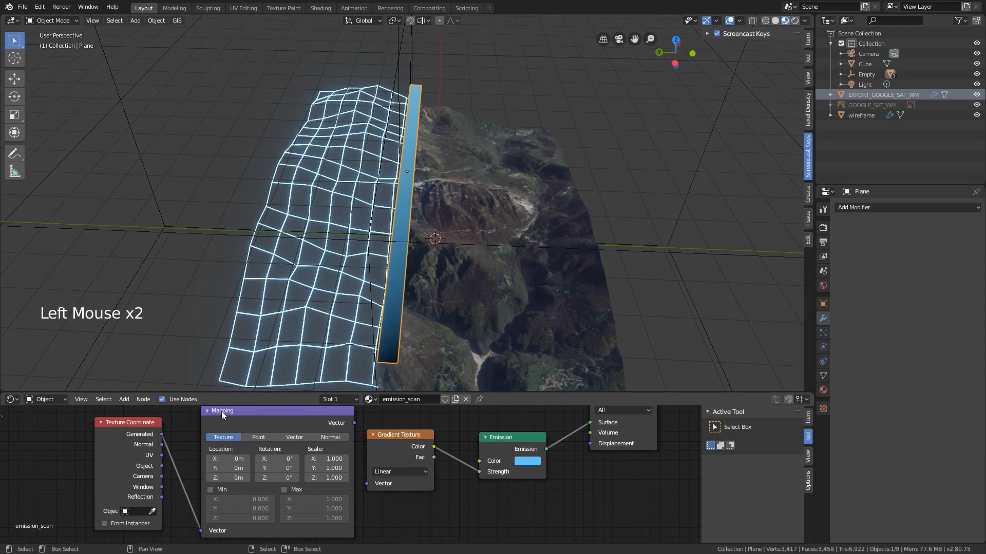
{"action": "left_click_drag", "start_coordinate": [354, 423], "coordinate": [368, 483]}
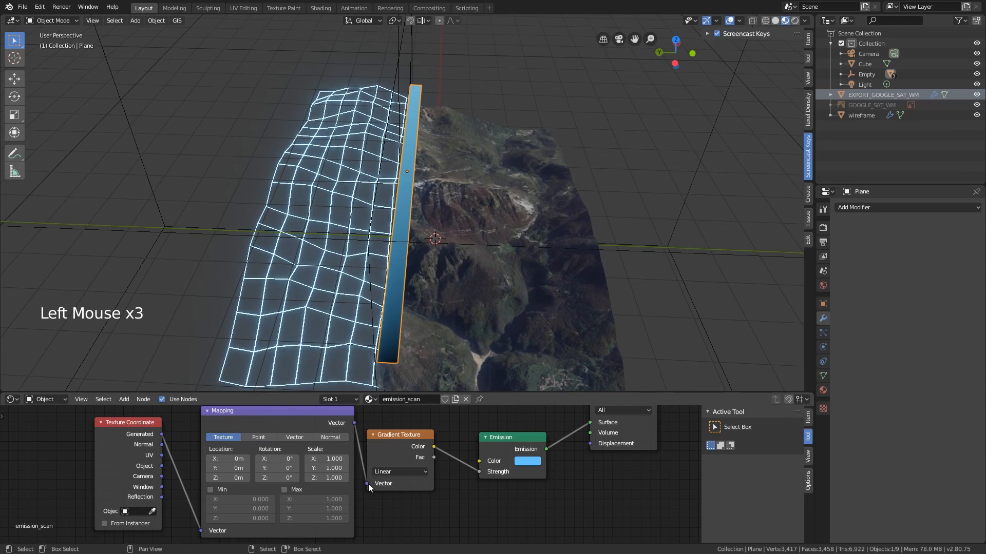
Set the Mapping node's Z rotation to 90° so the gradient runs across the strip's width.
{"action": "left_click", "coordinate": [270, 478]}
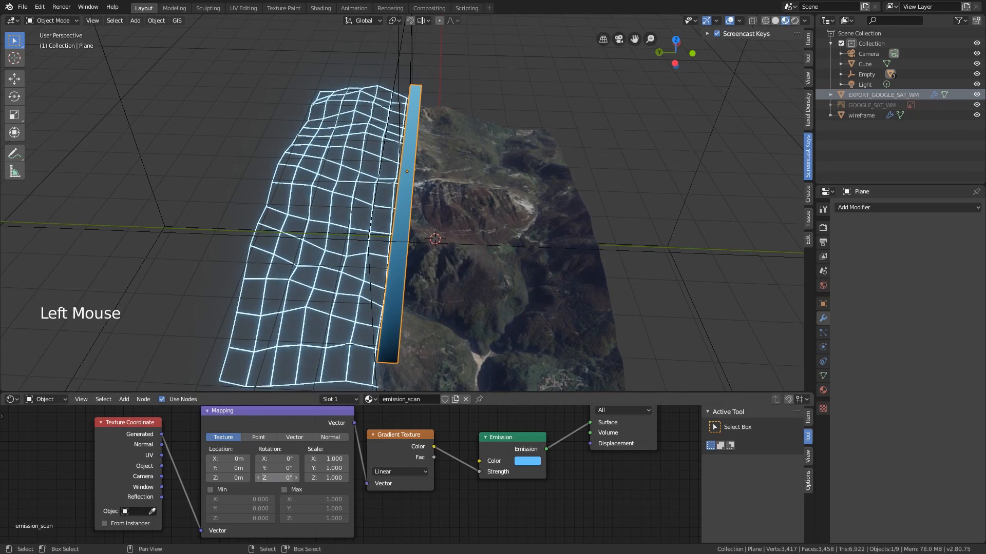
{"action": "type", "text": "90"}
{"action": "key", "text": "Return"}
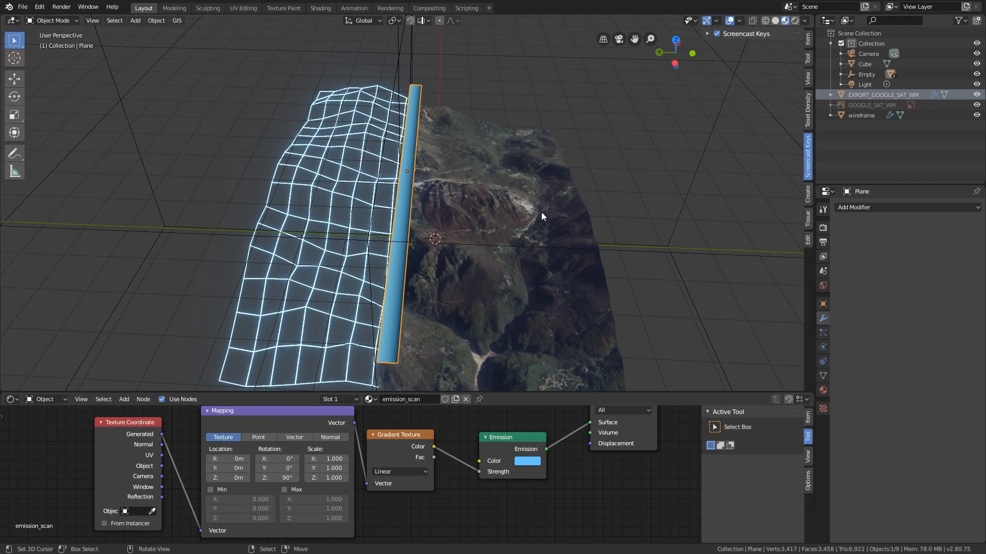
Move the Texture Coordinate, Mapping and Gradient Texture nodes together away from the Emission node to make room.
{"action": "scroll", "coordinate": [286, 438], "scroll_direction": "down", "scroll_amount": 3}
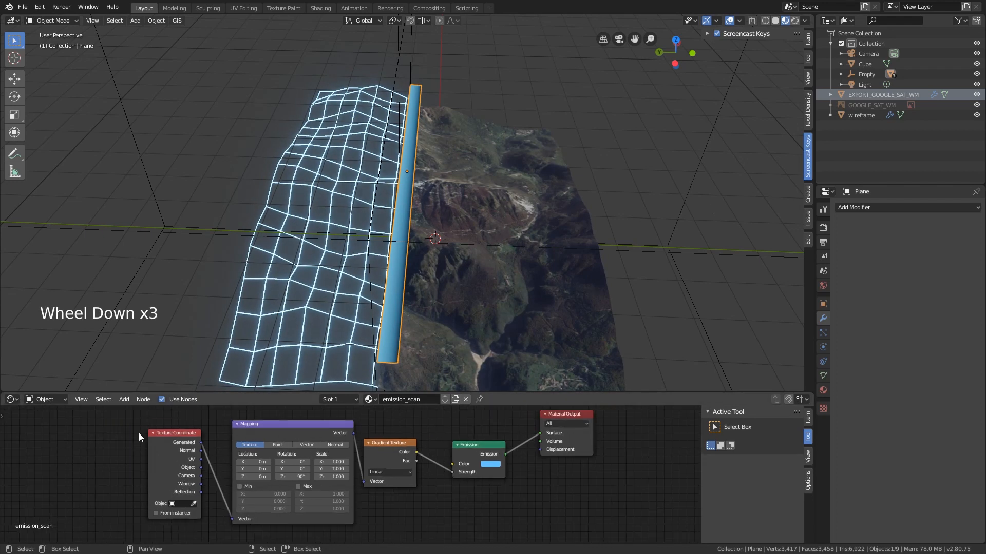
{"action": "left_click_drag", "start_coordinate": [115, 413], "coordinate": [446, 523]}
{"action": "left_click_drag", "start_coordinate": [392, 457], "coordinate": [295, 461]}
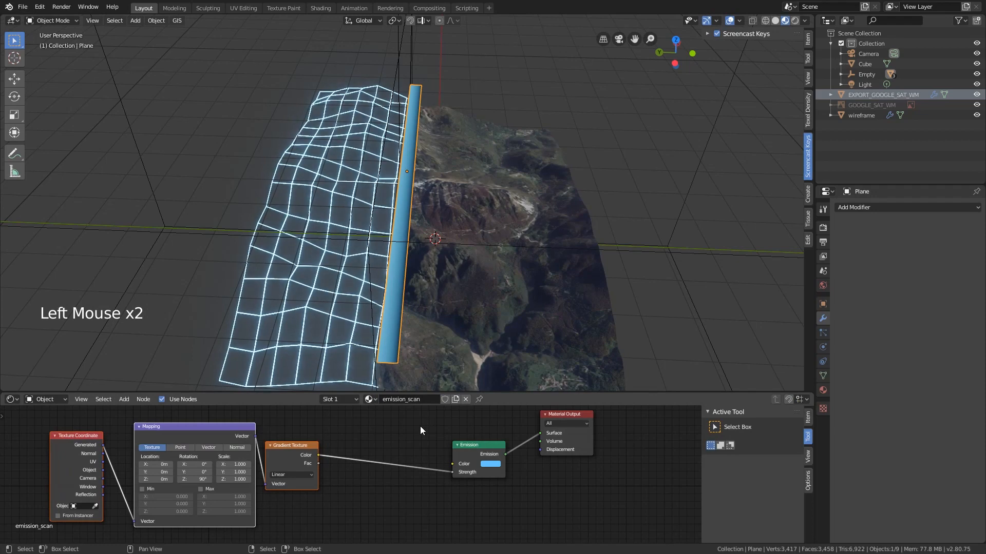
Insert a ColorRamp node on the link between the Gradient Texture and the Emission Strength.
{"action": "scroll", "coordinate": [420, 426], "scroll_direction": "up", "scroll_amount": 2}
{"action": "scroll", "coordinate": [392, 342], "scroll_direction": "up", "scroll_amount": 5}
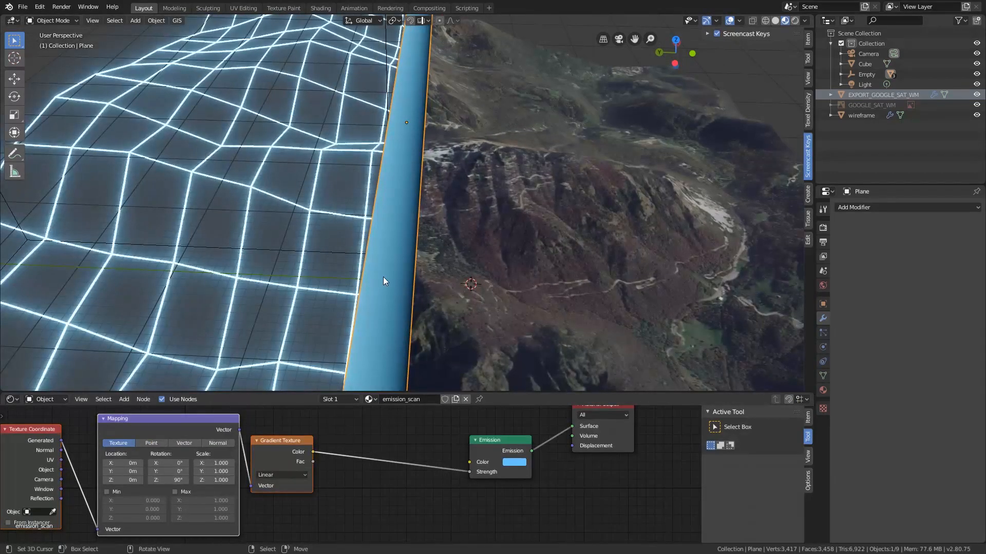
{"action": "left_click", "coordinate": [396, 437]}
{"action": "key", "text": "shift+a"}
{"action": "left_click", "coordinate": [396, 437]}
{"action": "type", "text": "color"}
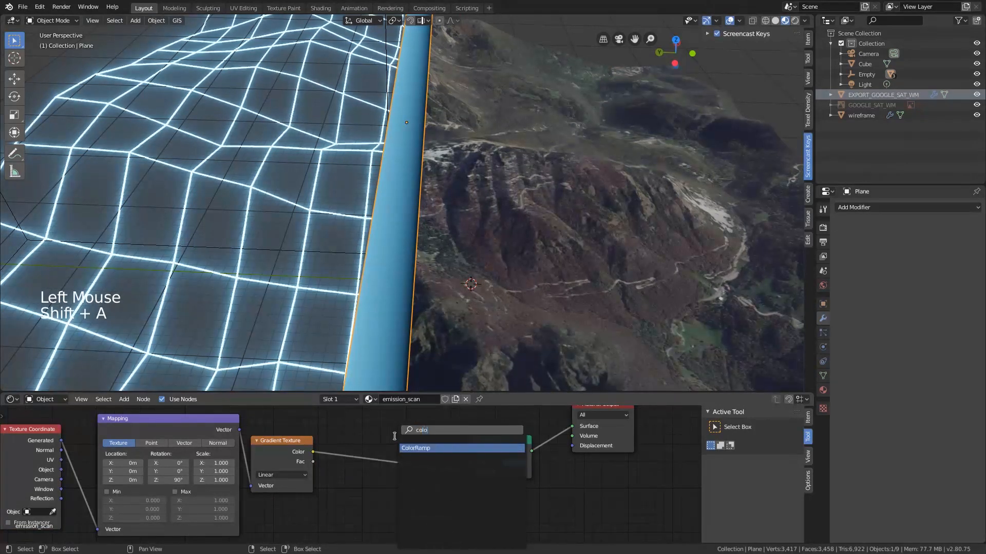
{"action": "key", "text": "Return"}
{"action": "left_click", "coordinate": [331, 418]}
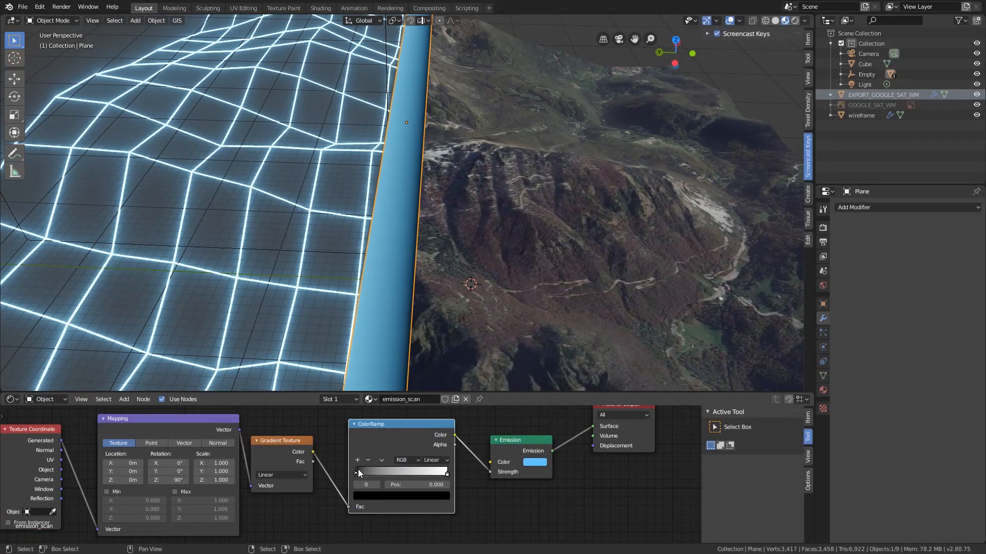
Set the ColorRamp's interpolation to Ease and move its black stop to position 0.100.
{"action": "left_click", "coordinate": [438, 460]}
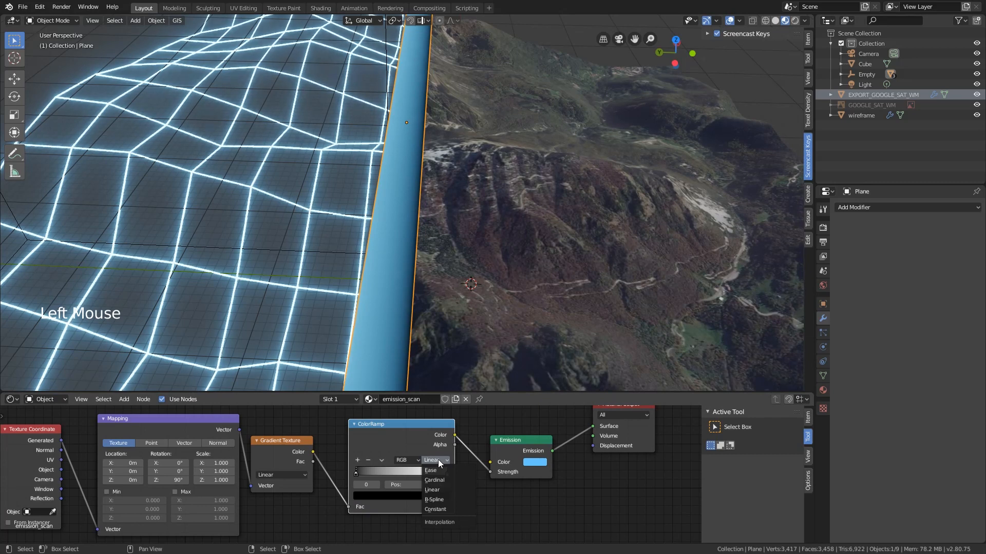
{"action": "left_click", "coordinate": [442, 471]}
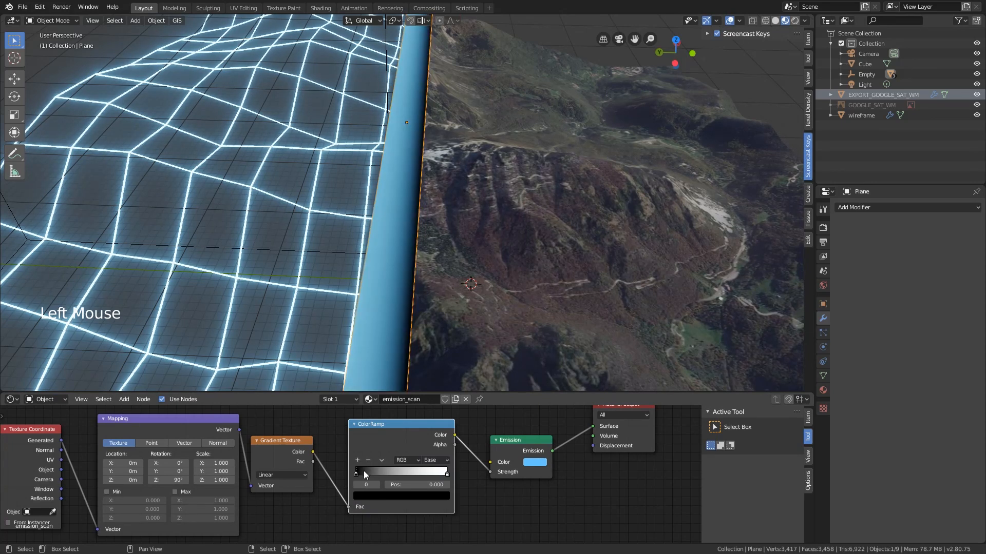
{"action": "mouse_move", "coordinate": [356, 473]}
{"action": "left_mouse_down"}
{"action": "mouse_move", "coordinate": [366, 472]}
{"action": "mouse_move", "coordinate": [359, 463]}
{"action": "left_mouse_up"}
{"action": "scroll", "coordinate": [413, 296], "scroll_direction": "down", "scroll_amount": 4}
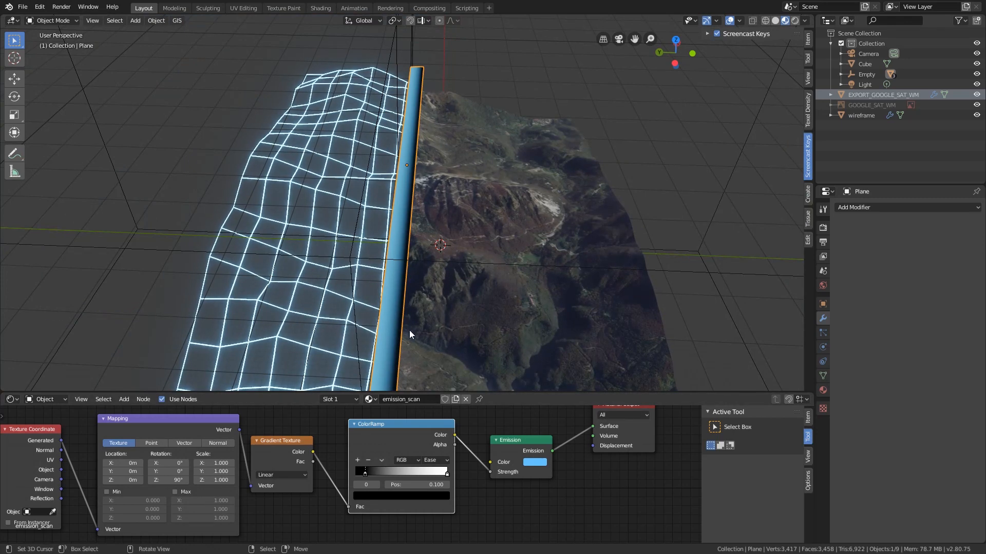
Move the Material Output node away from the Emission node and add a Transparent BSDF node below the Emission node.
{"action": "left_click_drag", "start_coordinate": [624, 408], "coordinate": [665, 426]}
{"action": "left_click", "coordinate": [581, 419]}
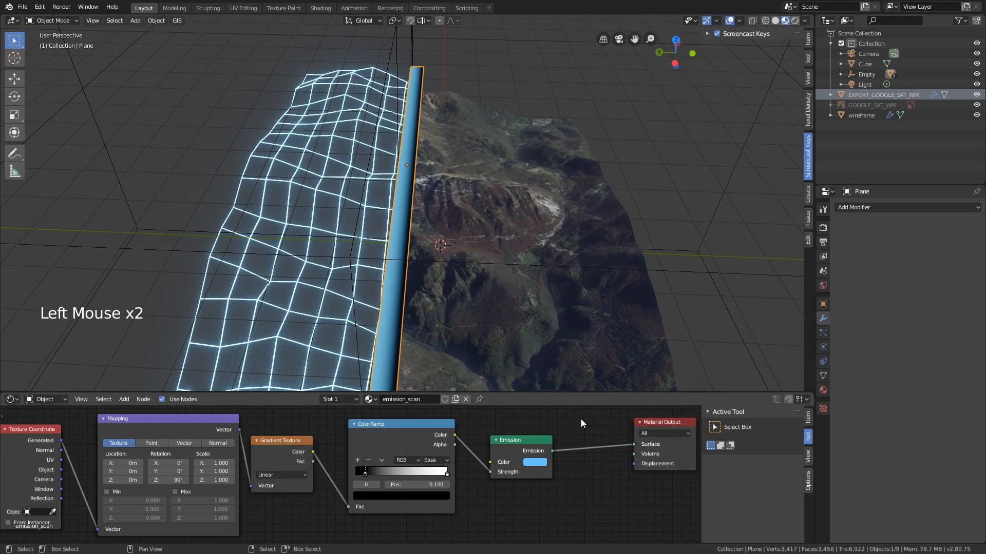
{"action": "middle_click_drag", "start_coordinate": [580, 419], "coordinate": [476, 441]}
{"action": "key", "text": "shift+a"}
{"action": "left_click", "coordinate": [477, 442]}
{"action": "type", "text": "tra"}
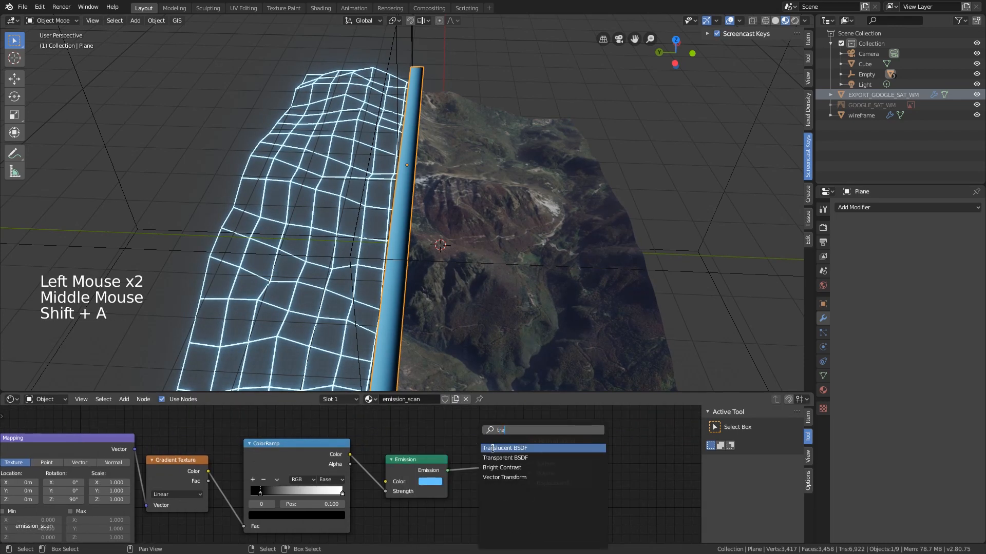
{"action": "left_click", "coordinate": [505, 458]}
{"action": "left_click", "coordinate": [465, 482]}
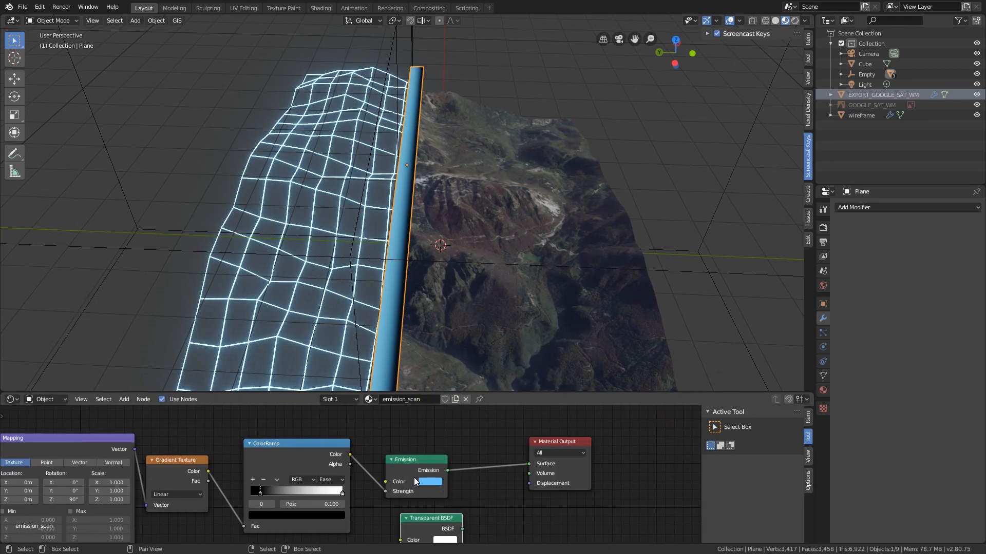
Insert a Mix Shader between the Emission and Material Output nodes and connect the Transparent BSDF to its second Shader input.
{"action": "key", "text": "shift+a"}
{"action": "left_click", "coordinate": [454, 434]}
{"action": "type", "text": "mi"}
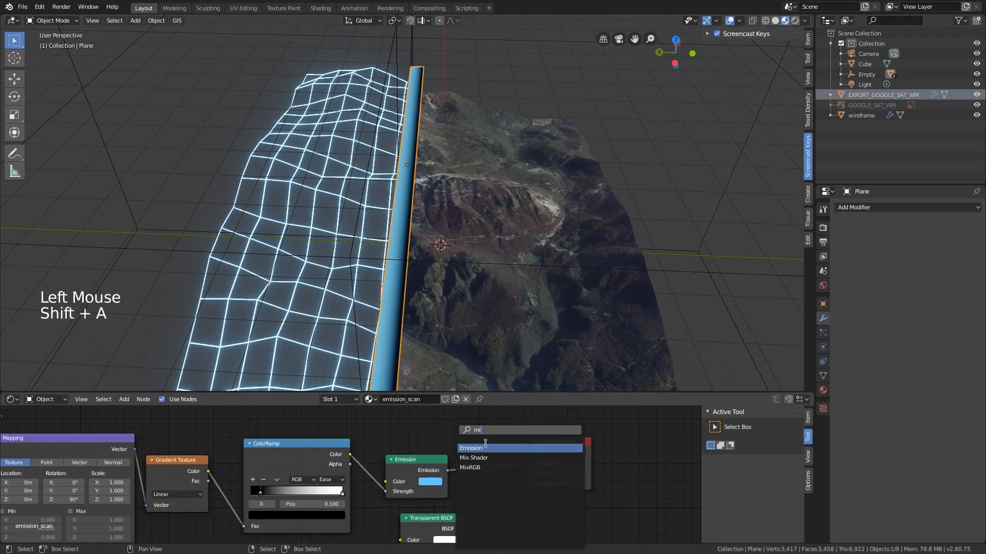
{"action": "left_click", "coordinate": [491, 458]}
{"action": "left_click", "coordinate": [513, 480]}
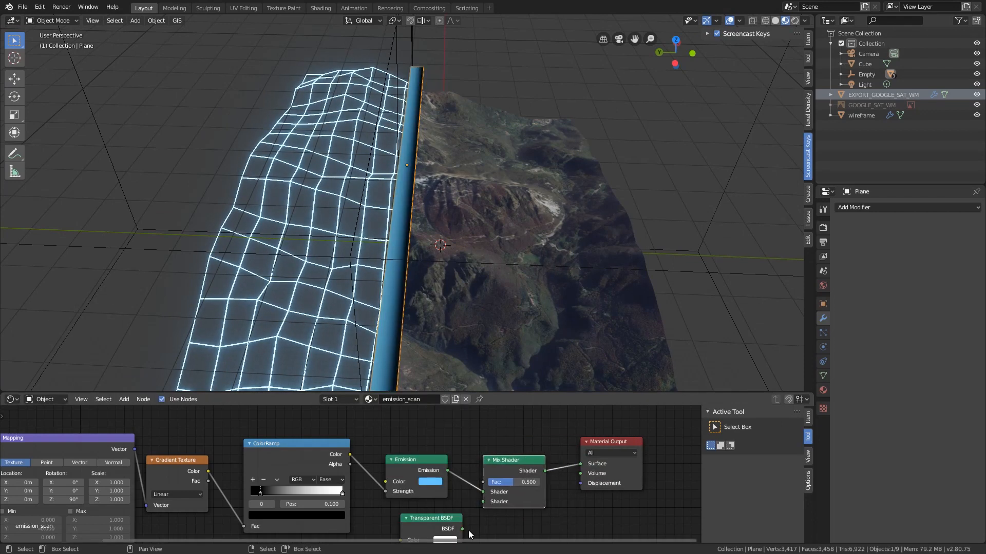
{"action": "left_click_drag", "start_coordinate": [463, 529], "coordinate": [483, 504]}
{"action": "scroll", "coordinate": [282, 445], "scroll_direction": "down", "scroll_amount": 2}
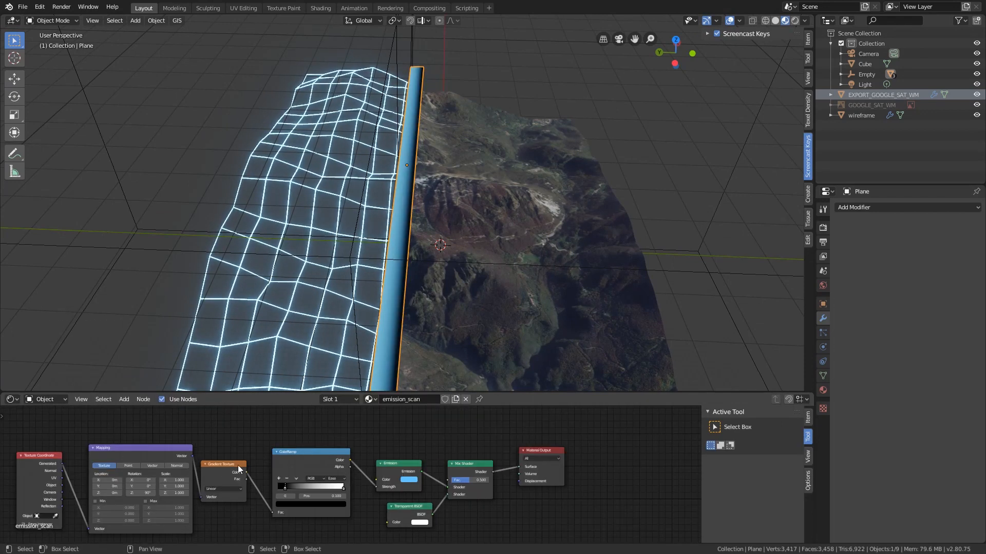
Reroute the ColorRamp's Color output from the Emission Strength to the Mix Shader's Fac, and move the ColorRamp above the Emission node.
{"action": "left_click", "coordinate": [292, 456]}
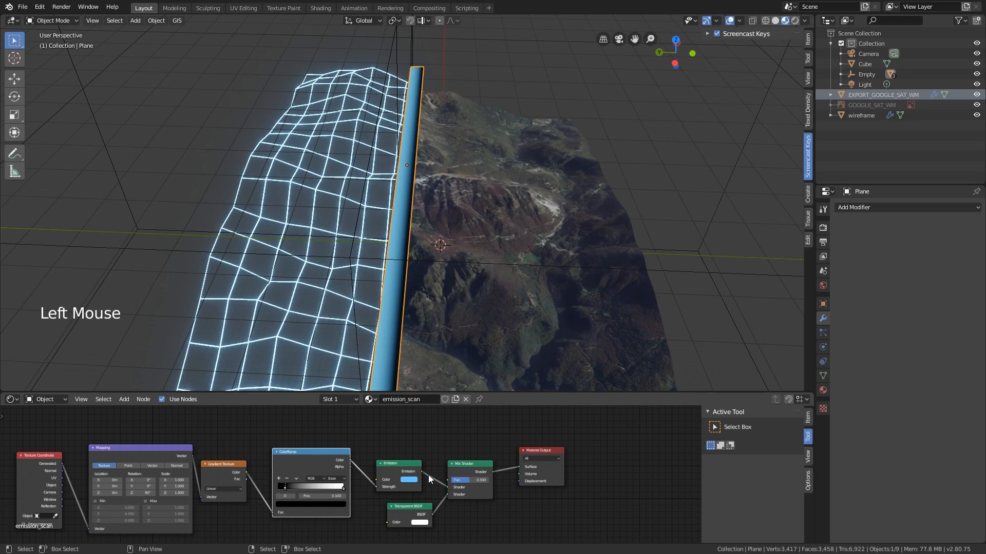
{"action": "scroll", "coordinate": [339, 466], "scroll_direction": "up", "scroll_amount": 1}
{"action": "left_click", "coordinate": [286, 461]}
{"action": "mouse_move", "coordinate": [377, 487]}
{"action": "left_mouse_down"}
{"action": "mouse_move", "coordinate": [370, 497]}
{"action": "mouse_move", "coordinate": [369, 486]}
{"action": "left_mouse_up"}
{"action": "left_click_drag", "start_coordinate": [412, 441], "coordinate": [456, 480]}
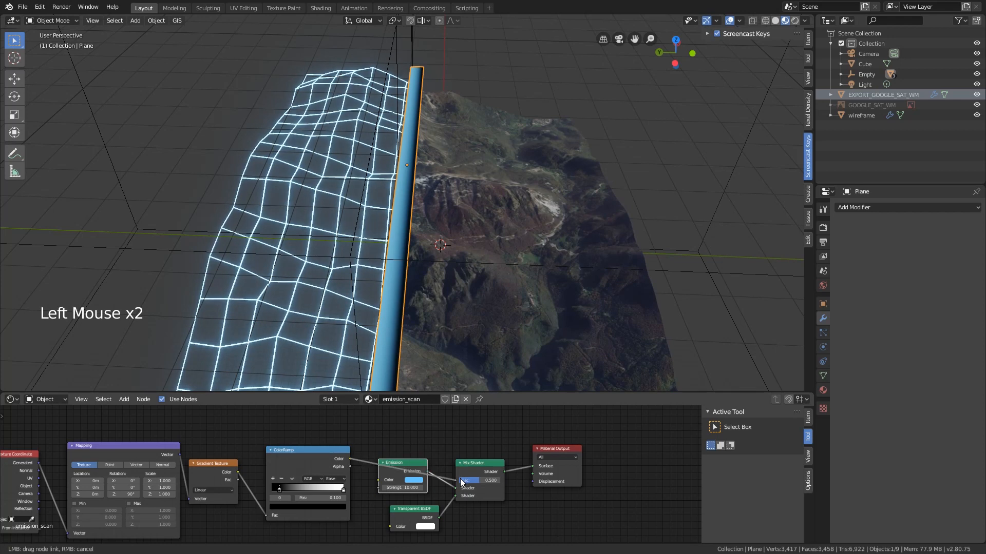
{"action": "left_click_drag", "start_coordinate": [306, 463], "coordinate": [360, 386]}
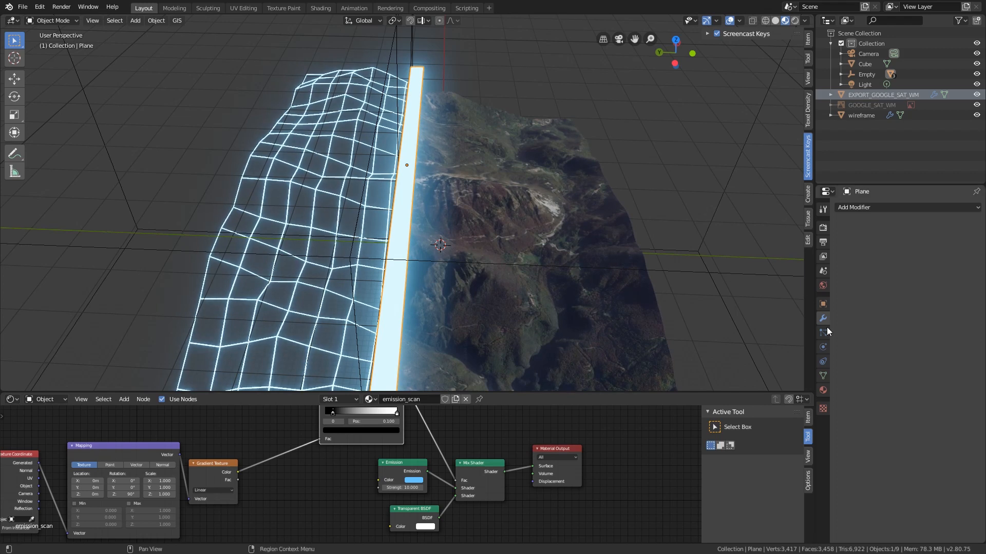
Set the emission_scan material's Blend Mode to Alpha Blend.
{"action": "left_click", "coordinate": [824, 390]}
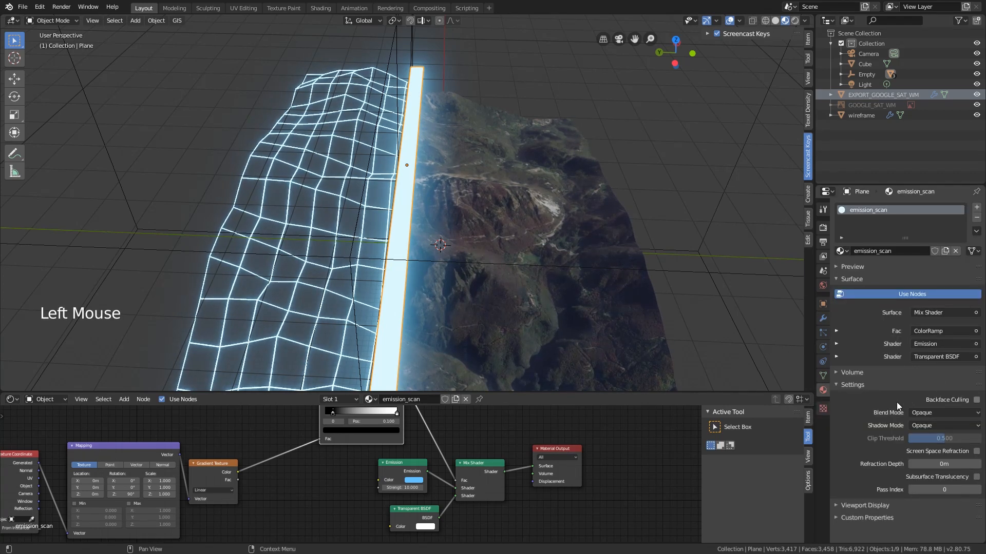
{"action": "left_click", "coordinate": [929, 413]}
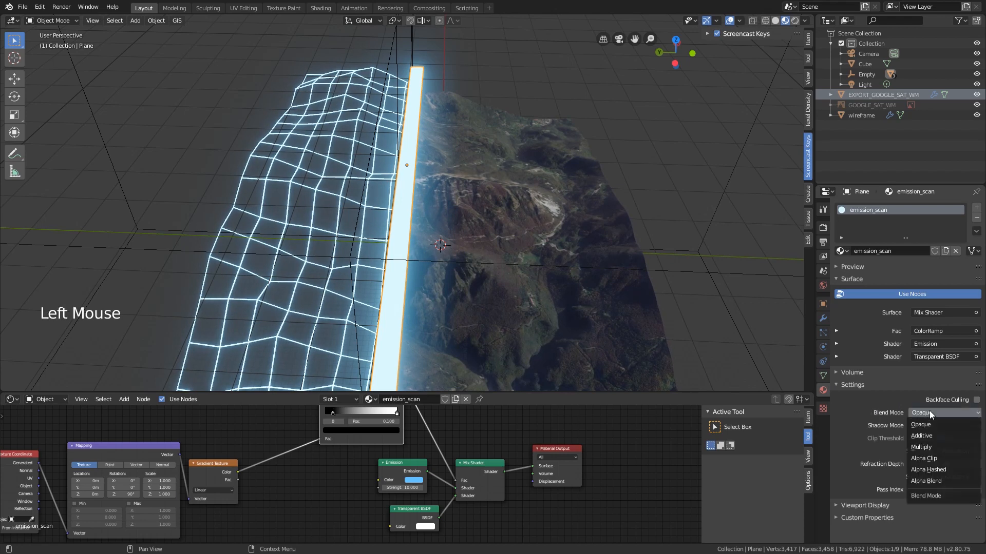
{"action": "left_click", "coordinate": [947, 481]}
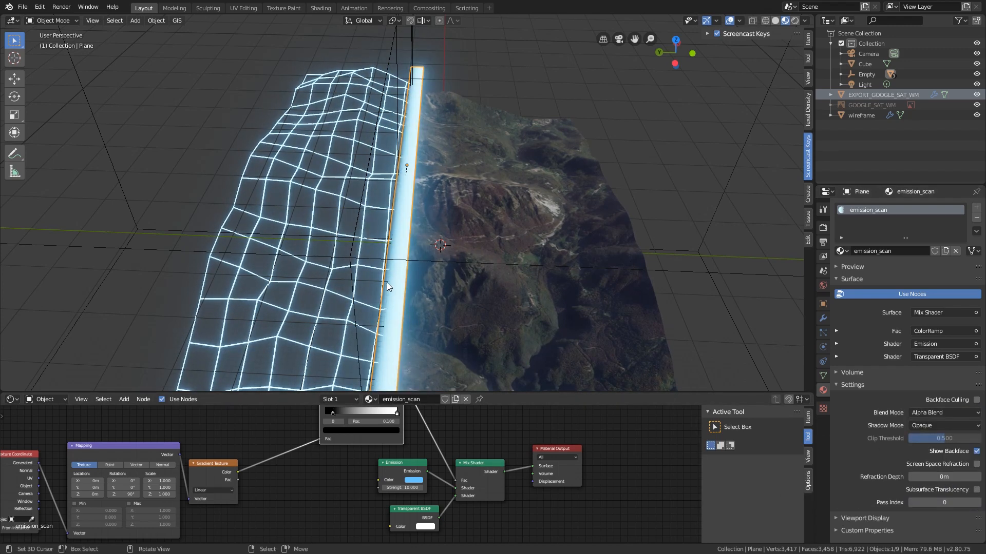
Swap the Mix Shader's two inputs so Transparent BSDF comes first and Emission second.
{"action": "scroll", "coordinate": [391, 298], "scroll_direction": "up", "scroll_amount": 5}
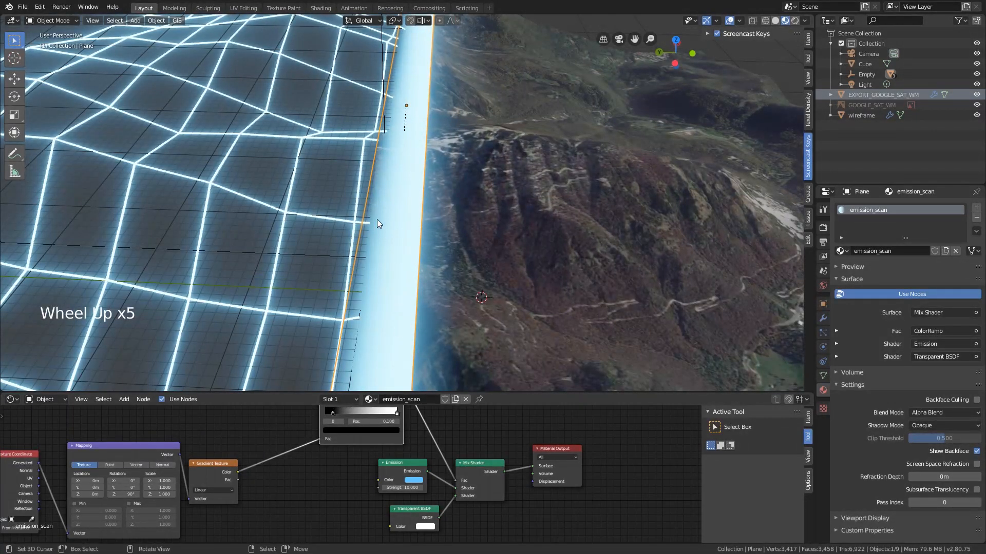
{"action": "left_click_drag", "start_coordinate": [457, 489], "coordinate": [454, 495]}
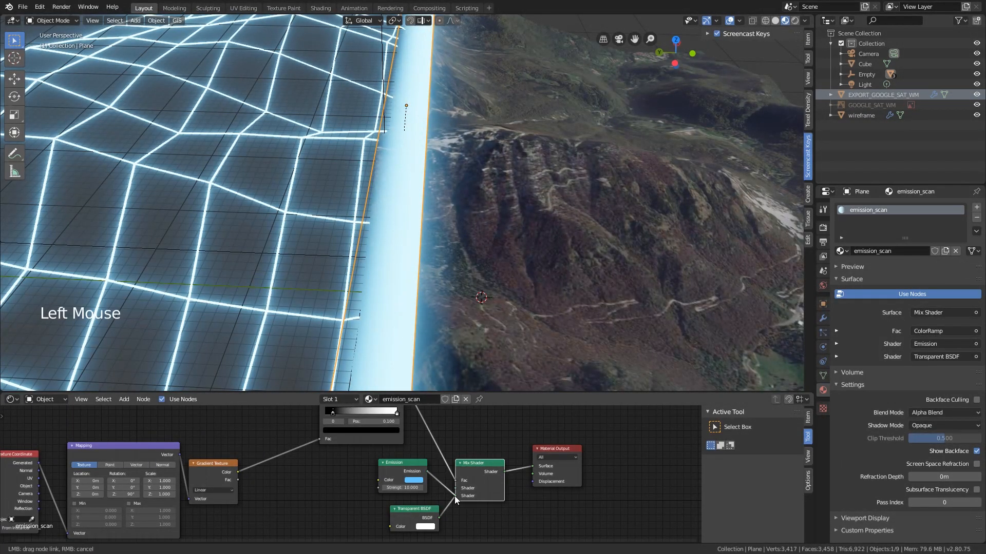
{"action": "left_click", "coordinate": [331, 508]}
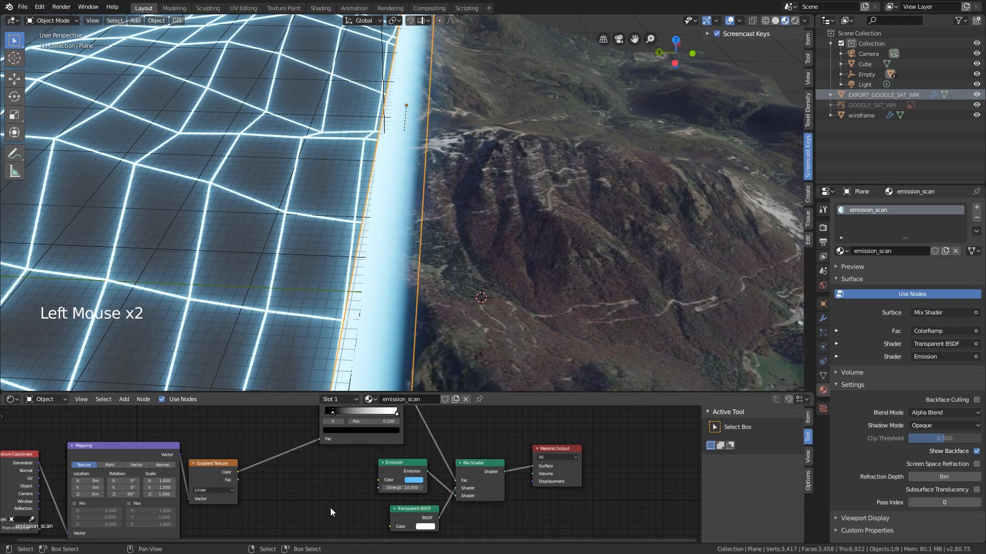
Reposition the ColorRamp node and move its black stop to position 0.200.
{"action": "middle_click_drag", "start_coordinate": [401, 442], "coordinate": [401, 435]}
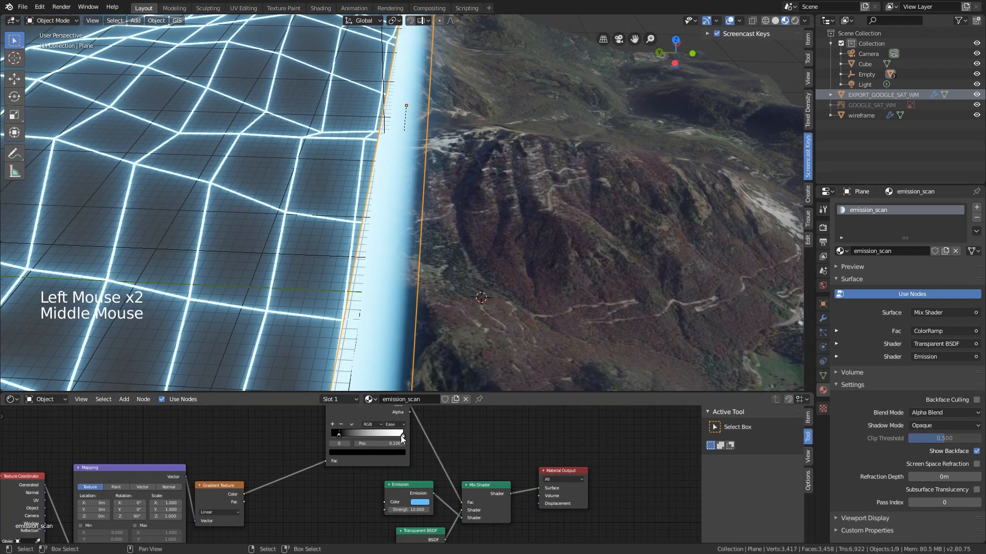
{"action": "mouse_move", "coordinate": [400, 435]}
{"action": "left_mouse_down"}
{"action": "mouse_move", "coordinate": [371, 432]}
{"action": "mouse_move", "coordinate": [383, 442]}
{"action": "left_mouse_up"}
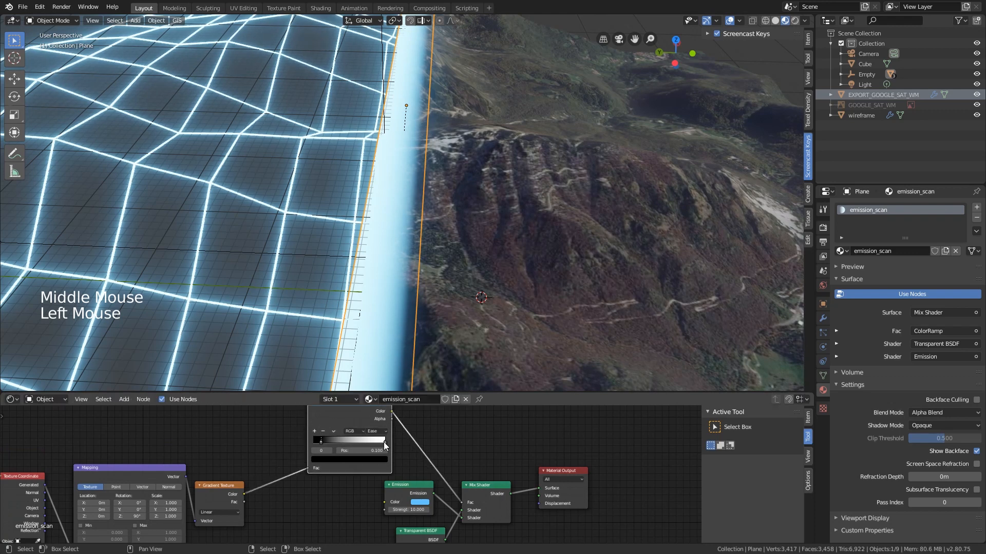
{"action": "left_click", "coordinate": [384, 442]}
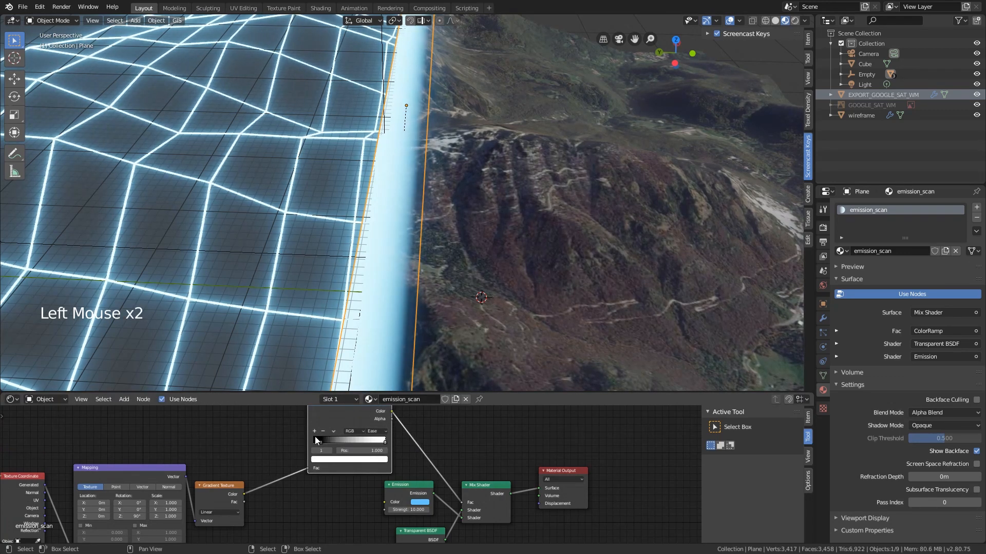
{"action": "left_click_drag", "start_coordinate": [314, 440], "coordinate": [328, 442]}
Try moving the Empty along the global Y axis to test how the scan strip follows the reveal.
{"action": "left_click", "coordinate": [472, 245]}
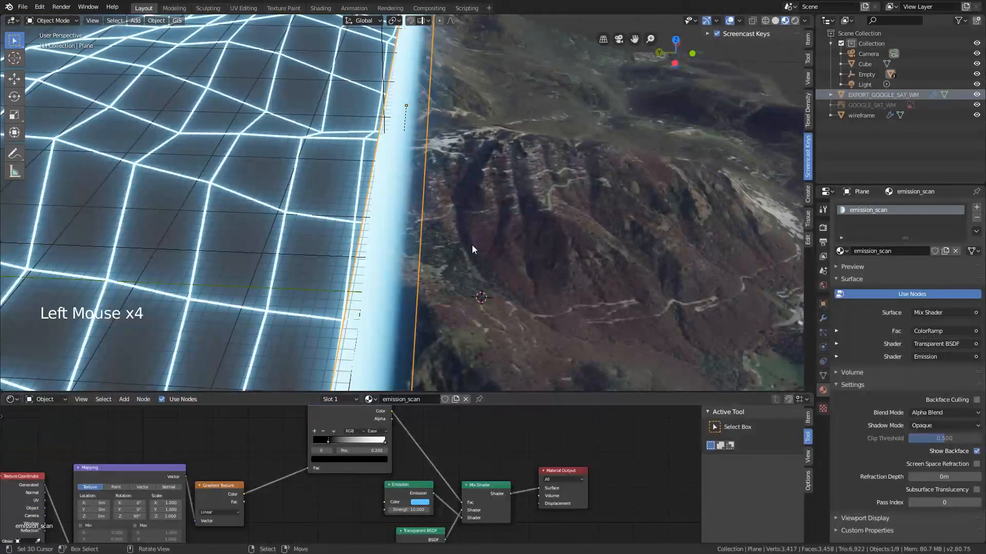
{"action": "left_click", "coordinate": [472, 245]}
{"action": "right_click", "coordinate": [472, 245]}
{"action": "scroll", "coordinate": [472, 243], "scroll_direction": "down", "scroll_amount": 5}
{"action": "scroll", "coordinate": [472, 242], "scroll_direction": "down", "scroll_amount": 4}
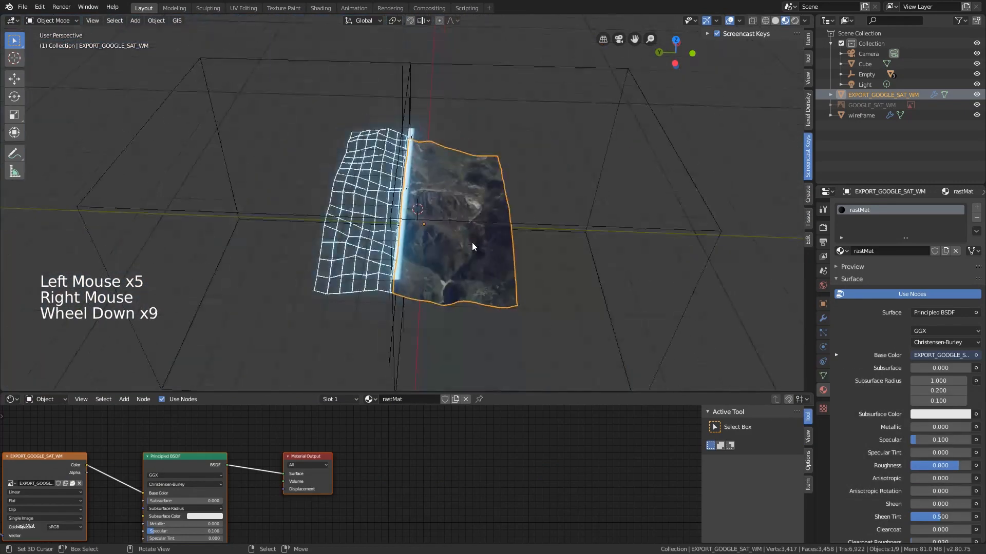
{"action": "right_click", "coordinate": [400, 75]}
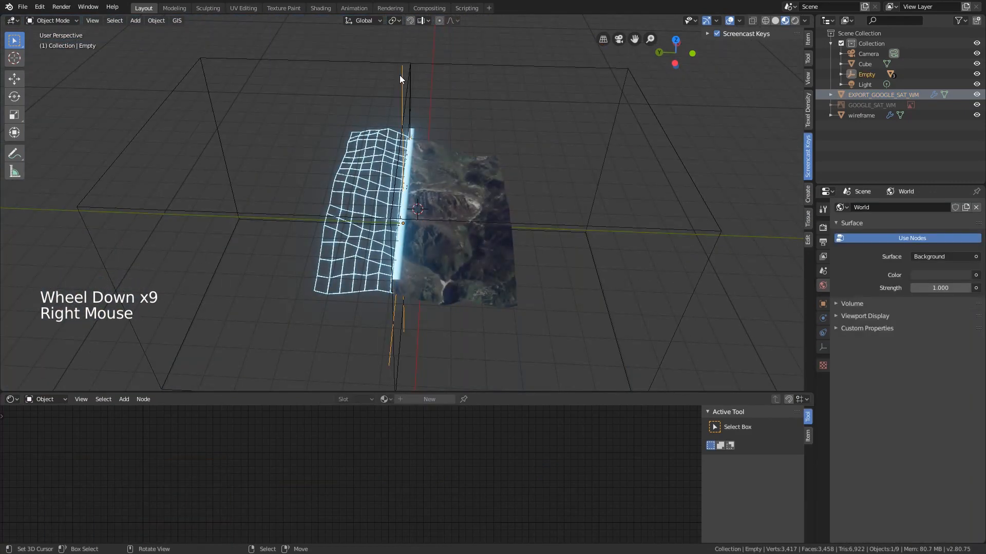
{"action": "key", "text": "g"}
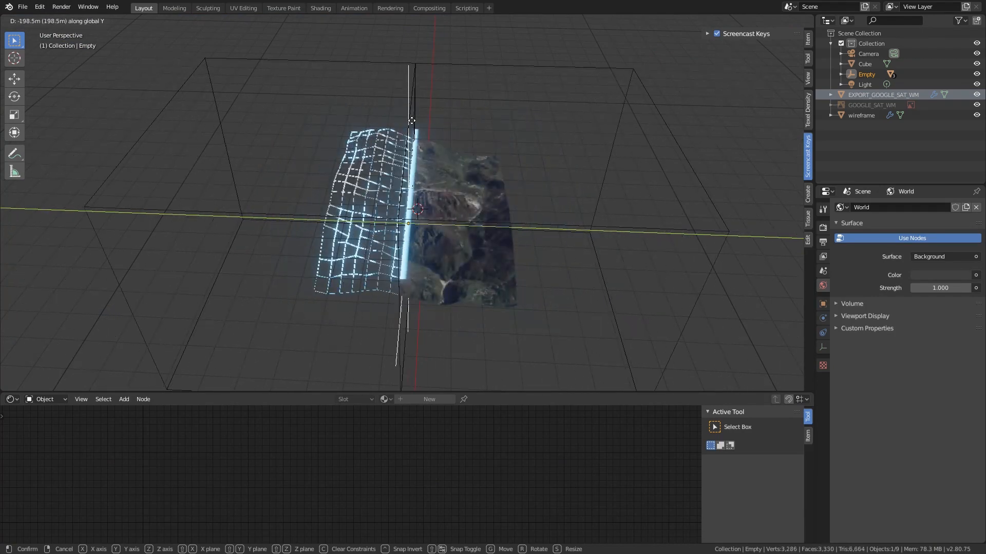
{"action": "left_click", "coordinate": [424, 127]}
Select the scan strip plane and switch the viewport to Solid shading.
{"action": "middle_click_drag", "start_coordinate": [424, 126], "coordinate": [506, 178]}
{"action": "scroll", "coordinate": [417, 151], "scroll_direction": "up", "scroll_amount": 5}
{"action": "right_click", "coordinate": [521, 179]}
{"action": "scroll", "coordinate": [535, 185], "scroll_direction": "down", "scroll_amount": 4}
{"action": "scroll", "coordinate": [479, 216], "scroll_direction": "up", "scroll_amount": 3}
{"action": "right_click", "coordinate": [407, 236]}
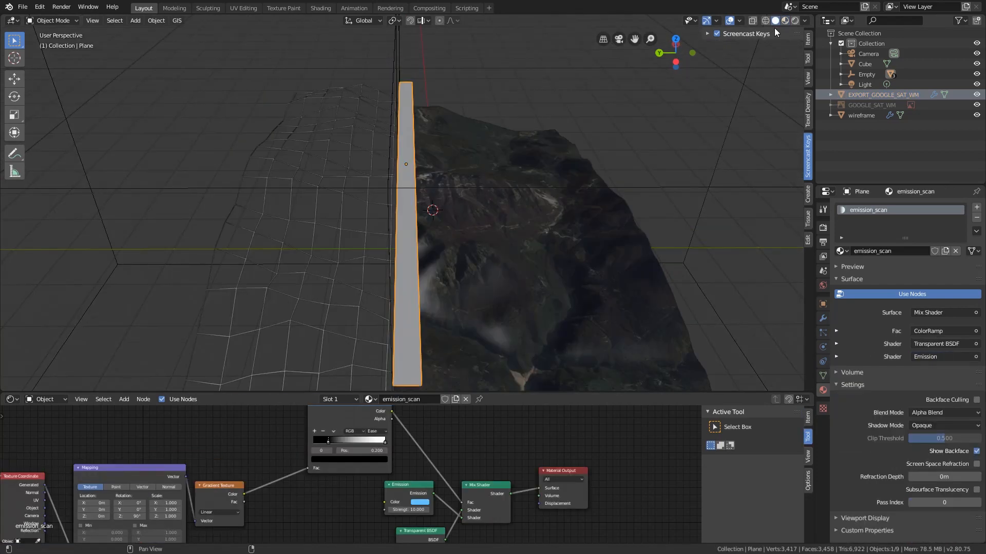
{"action": "left_click", "coordinate": [783, 20]}
{"action": "left_click", "coordinate": [775, 21]}
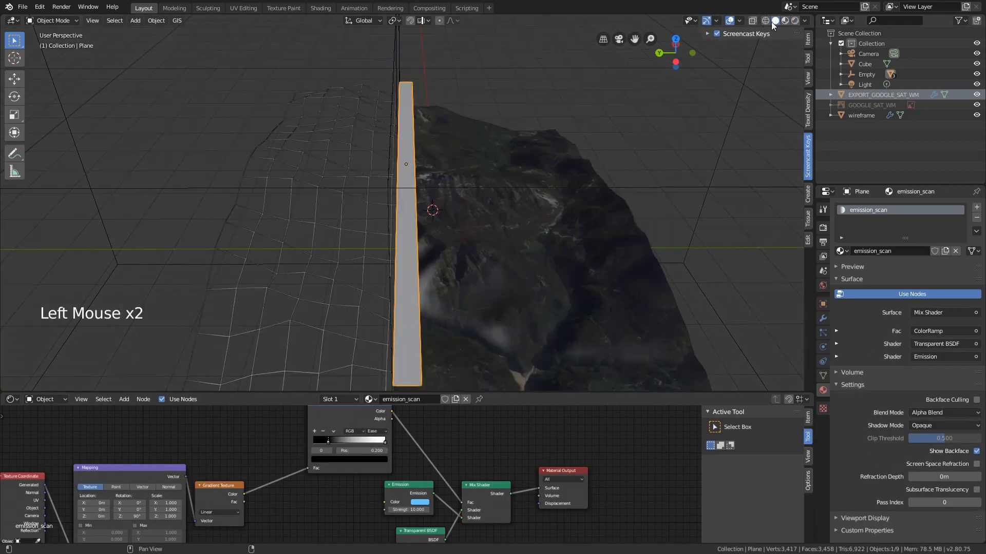
In Edit Mode, add 38 evenly spaced loop cuts across the strip's length.
{"action": "key", "text": "Tab"}
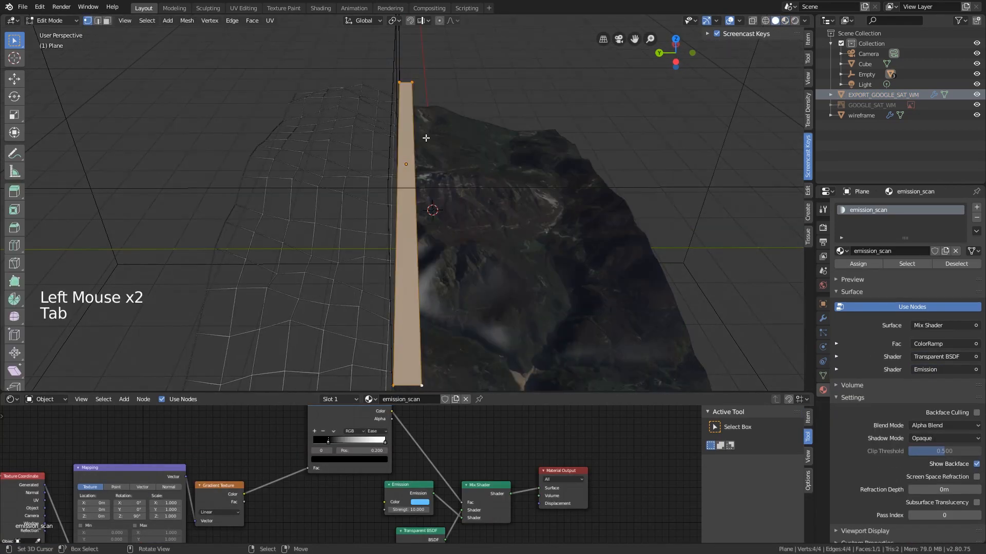
{"action": "key", "text": "Tab"}
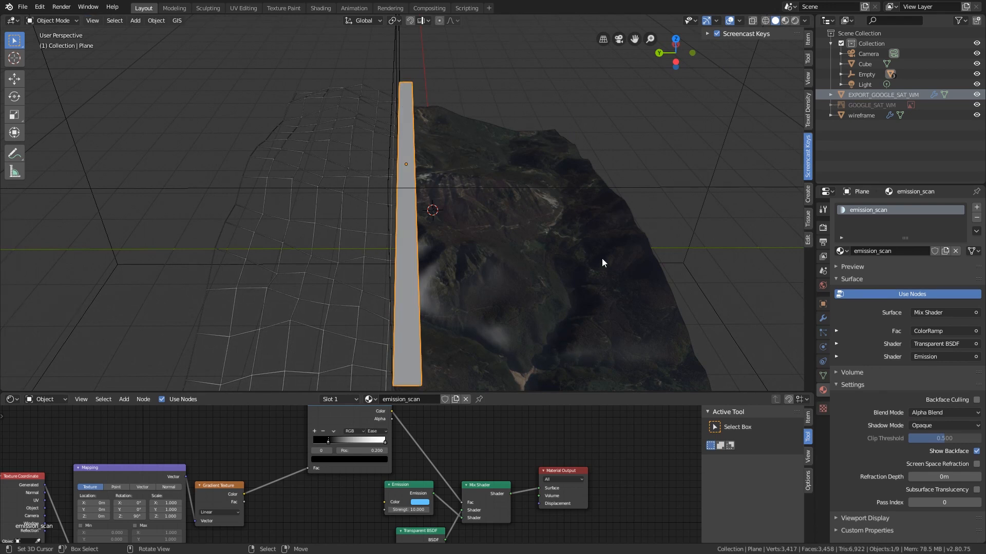
{"action": "key", "text": "Tab"}
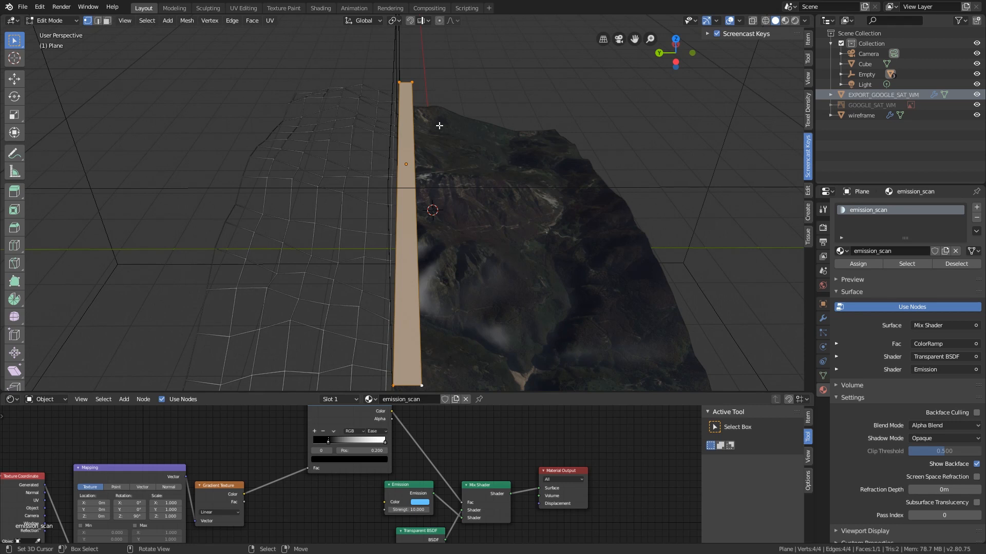
{"action": "key", "text": "ctrl+r"}
{"action": "scroll", "coordinate": [406, 197], "scroll_direction": "up", "scroll_amount": 20}
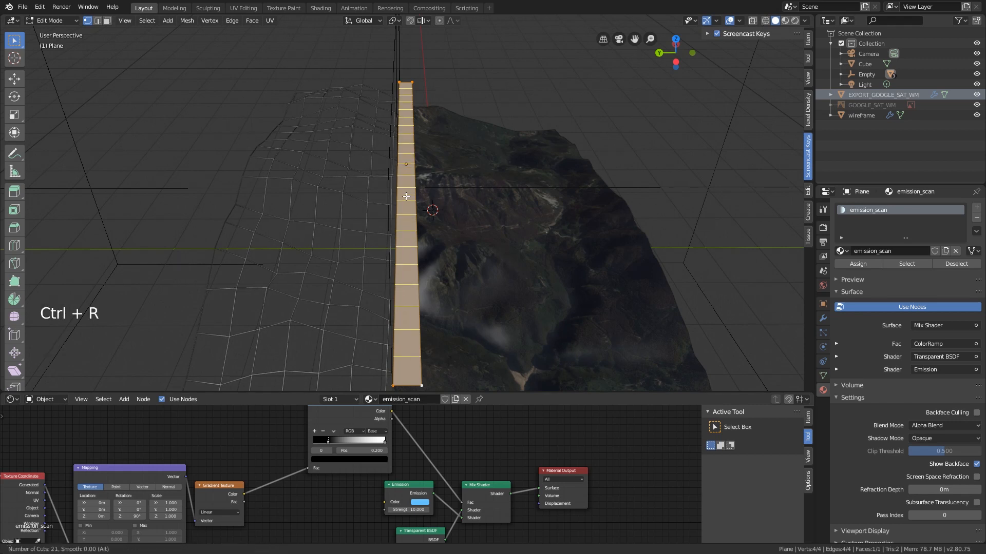
{"action": "scroll", "coordinate": [406, 196], "scroll_direction": "up", "scroll_amount": 11}
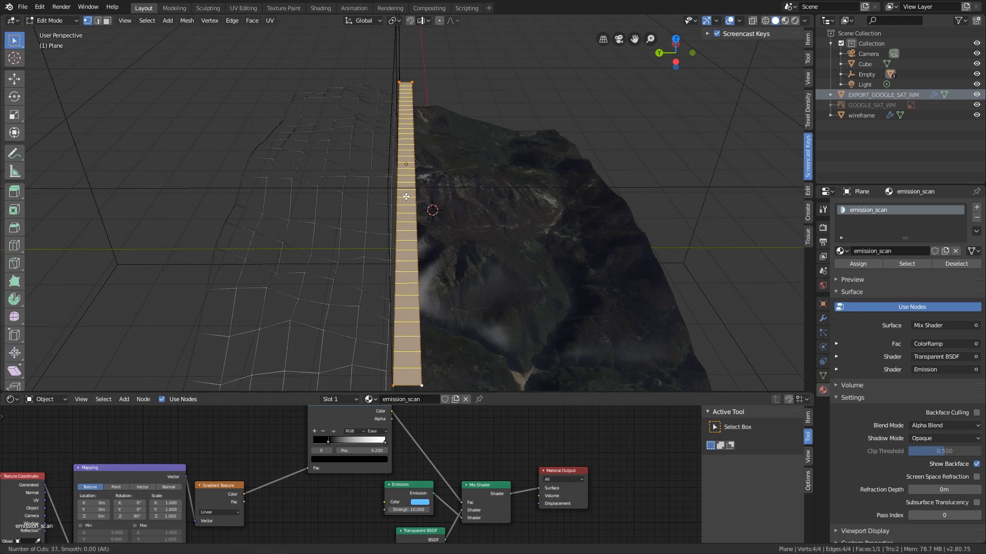
{"action": "scroll", "coordinate": [406, 197], "scroll_direction": "down", "scroll_amount": 18}
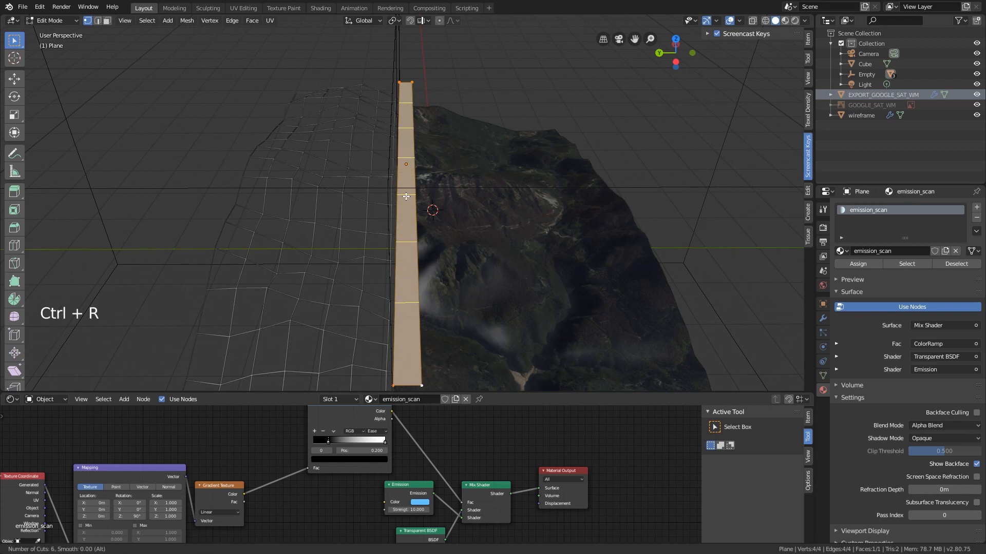
{"action": "scroll", "coordinate": [406, 197], "scroll_direction": "up", "scroll_amount": 19}
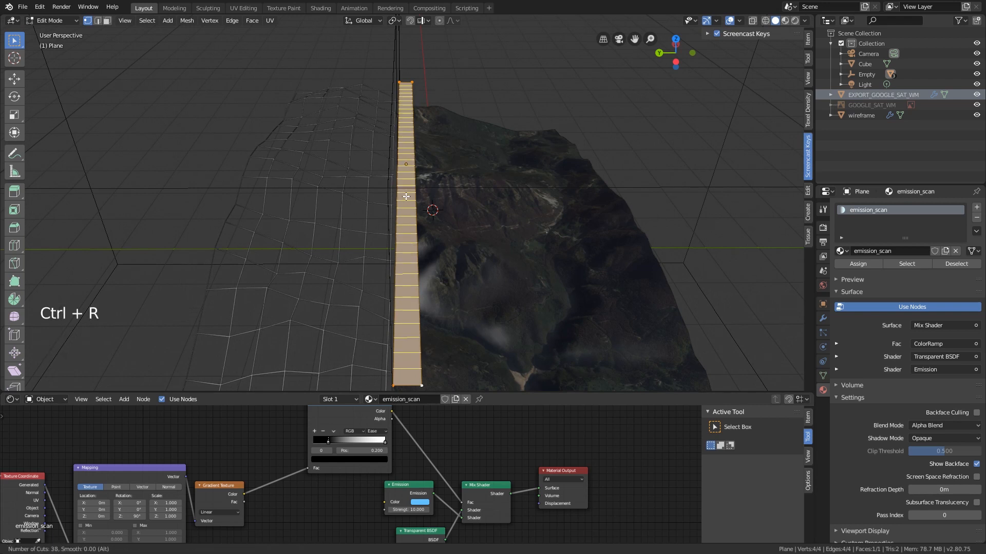
{"action": "left_click", "coordinate": [406, 197]}
{"action": "left_click", "coordinate": [406, 196]}
Add one lengthwise loop cut along the strip and return to Object Mode.
{"action": "key", "text": "ctrl+r"}
{"action": "scroll", "coordinate": [408, 327], "scroll_direction": "up", "scroll_amount": 1}
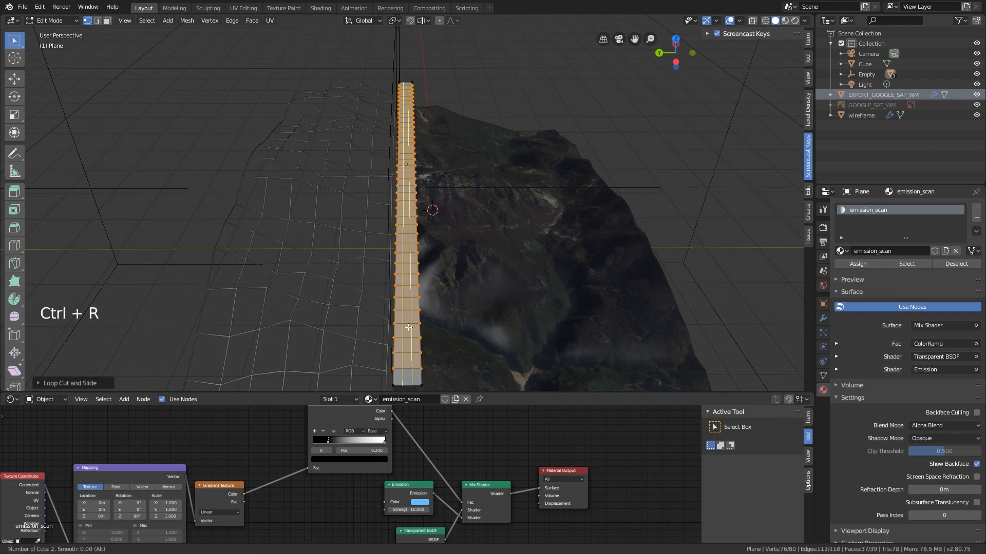
{"action": "left_click", "coordinate": [409, 327]}
{"action": "left_click", "coordinate": [408, 328]}
{"action": "key", "text": "Tab"}
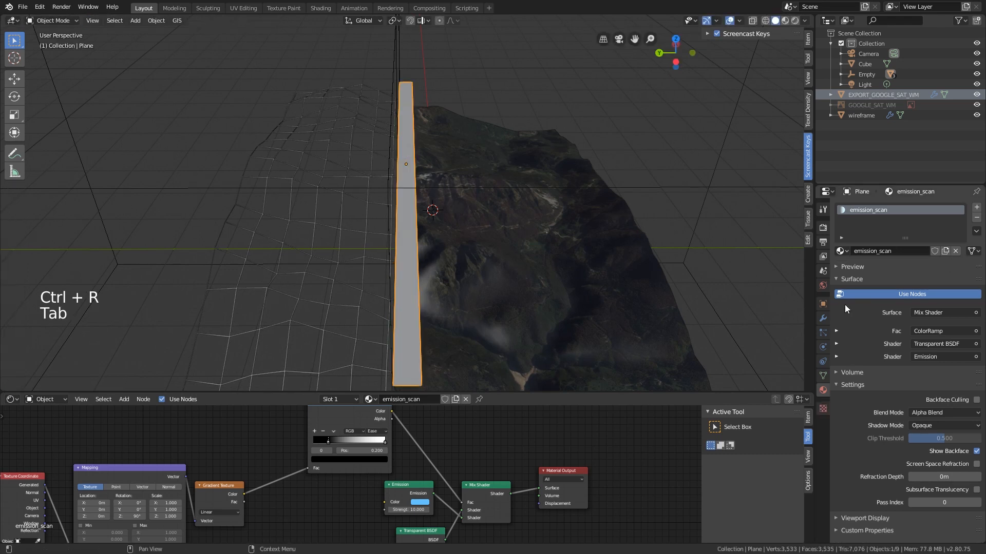
Add a Subdivision Surface modifier to the scan strip plane.
{"action": "left_click", "coordinate": [821, 318]}
{"action": "left_click", "coordinate": [906, 208]}
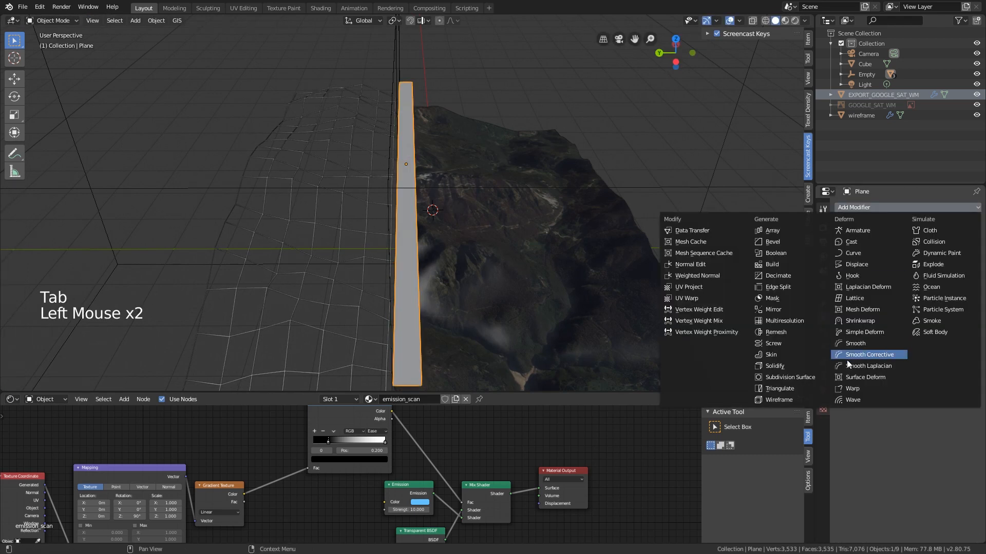
{"action": "left_click", "coordinate": [818, 375]}
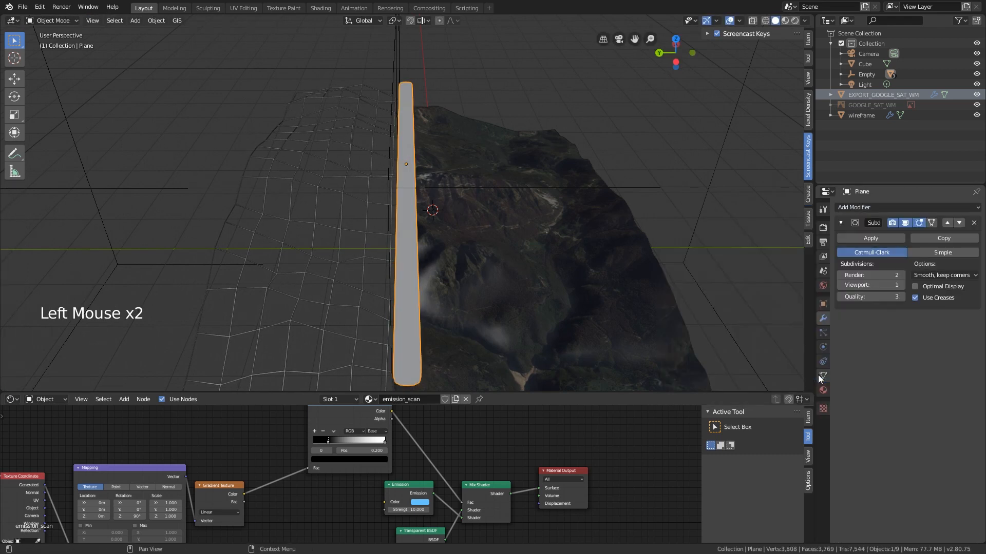
Switch the strip's subdivision to Simple with 1 render level, and add a Shrinkwrap modifier targeting the EXPORT_GOOGLE_SAT_WM terrain.
{"action": "left_click", "coordinate": [960, 253]}
{"action": "left_click", "coordinate": [840, 277]}
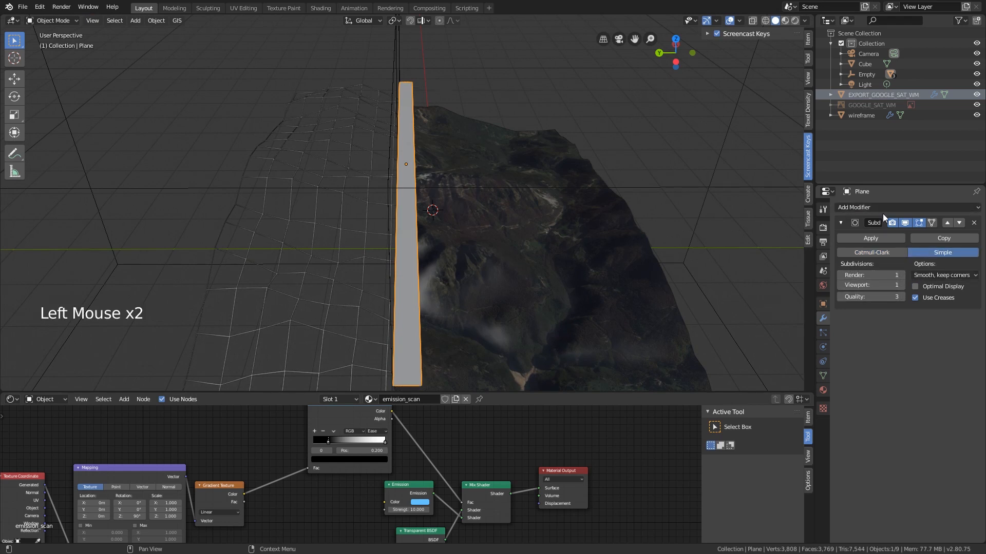
{"action": "left_click", "coordinate": [848, 206]}
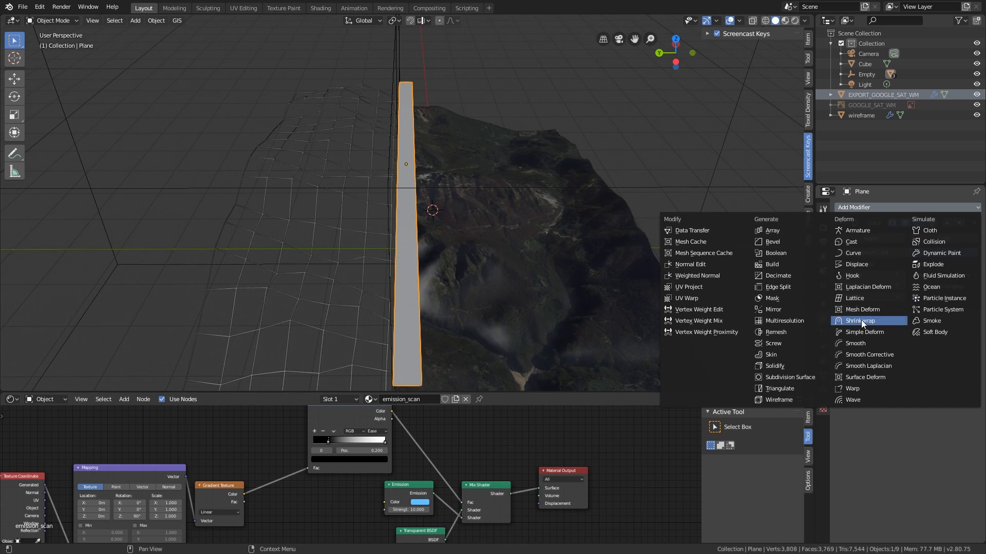
{"action": "left_click", "coordinate": [876, 322]}
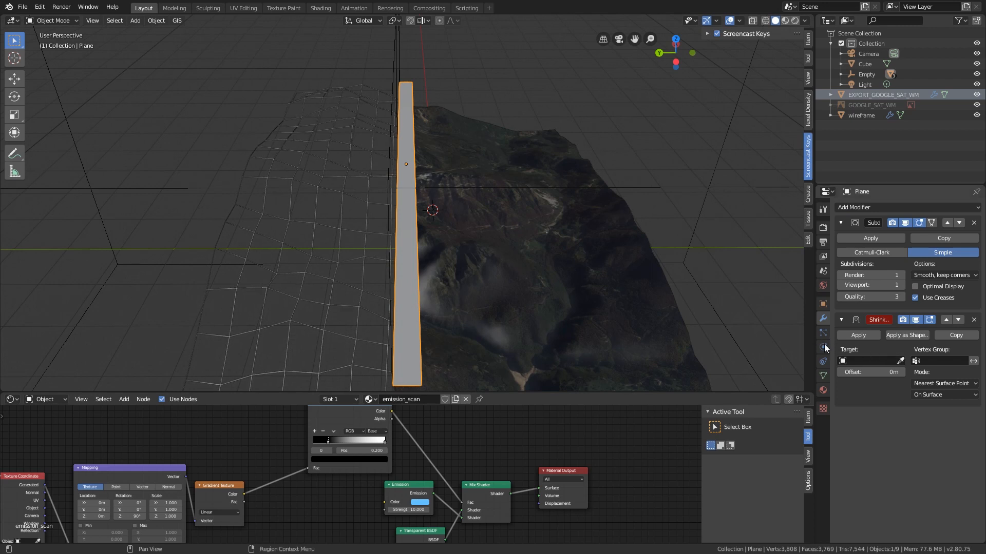
{"action": "left_click", "coordinate": [900, 361]}
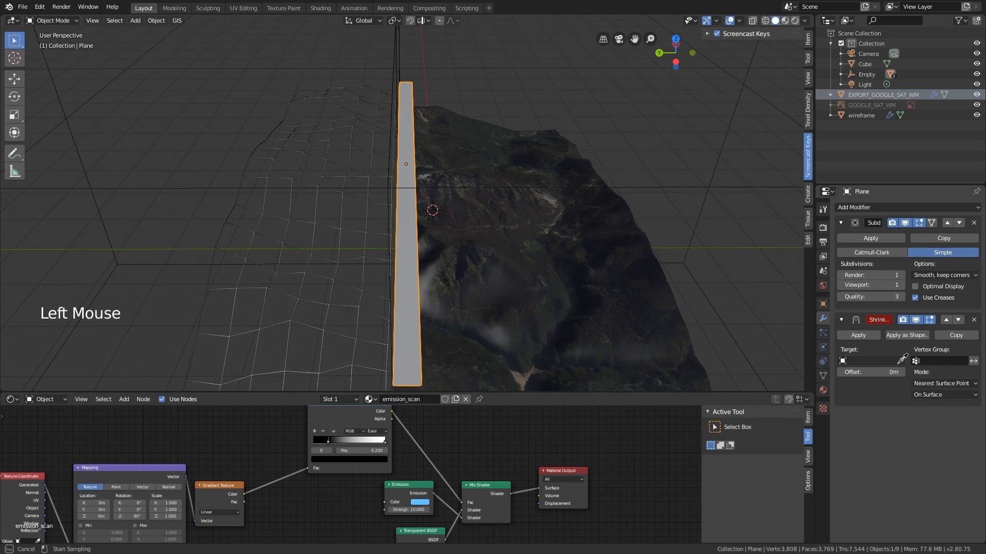
{"action": "left_click", "coordinate": [594, 261]}
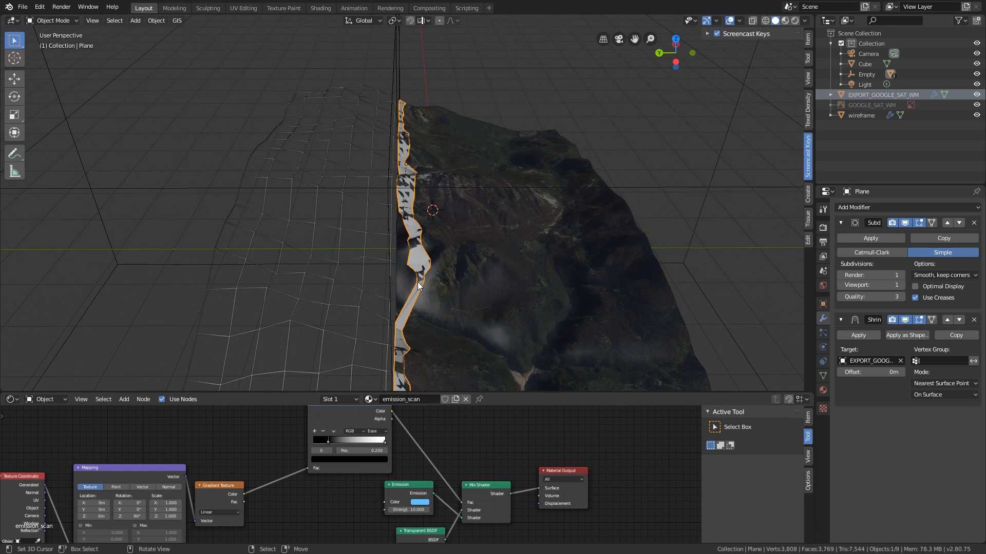
Set the scan strip's Shrinkwrap mode to Project.
{"action": "left_click", "coordinate": [948, 385]}
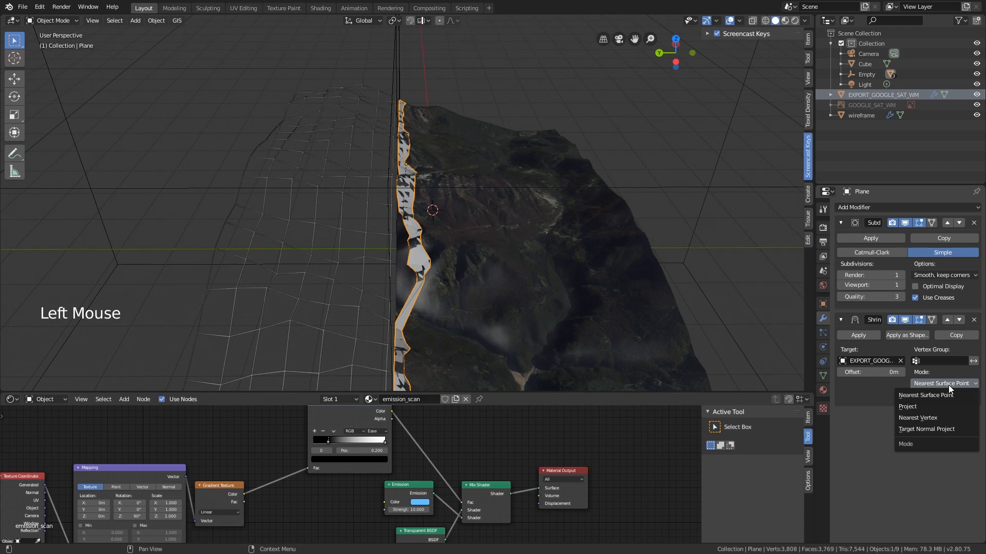
{"action": "left_click", "coordinate": [915, 405]}
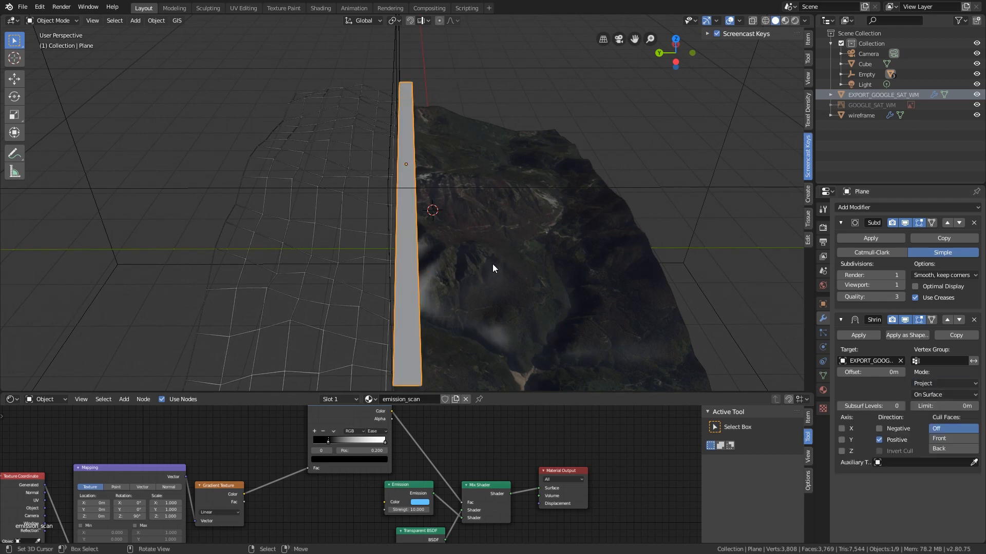
{"action": "middle_click_drag", "start_coordinate": [493, 268], "coordinate": [498, 287]}
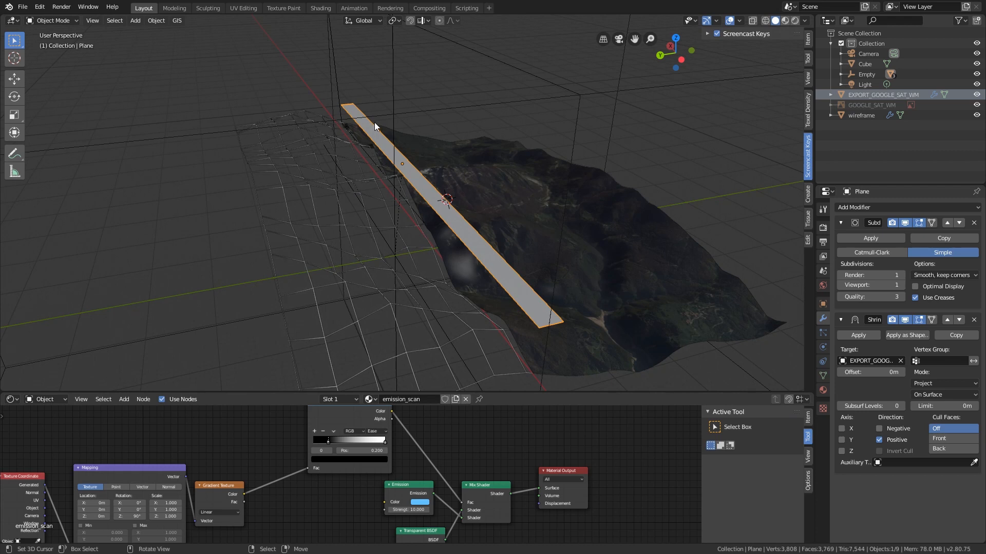
Check the face orientation of the strip and terrain with the Face Orientation overlay, and turn the overlay off again.
{"action": "left_click", "coordinate": [739, 21]}
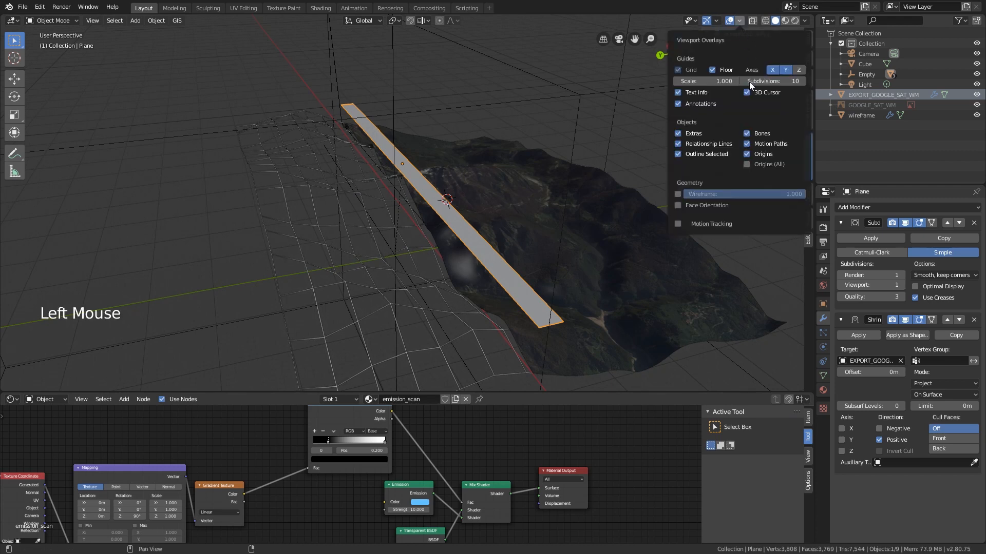
{"action": "left_click", "coordinate": [713, 206]}
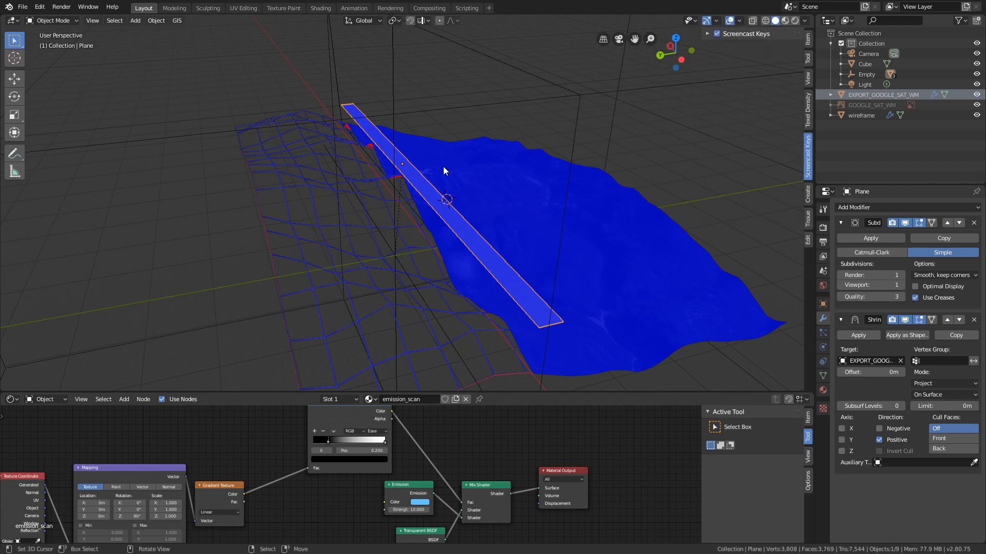
{"action": "left_click", "coordinate": [805, 20]}
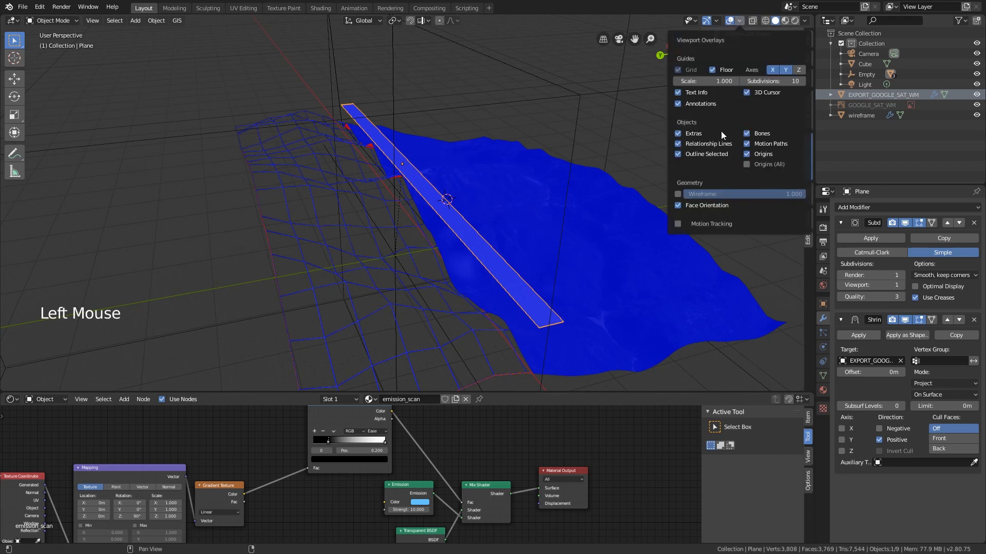
{"action": "left_click", "coordinate": [721, 136]}
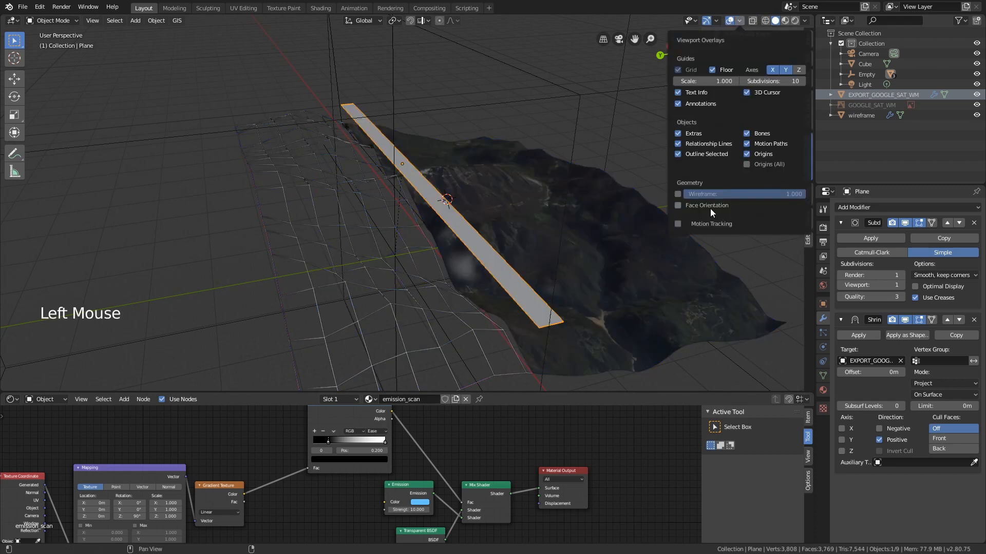
Project the Shrinkwrap only in the Negative direction and, in LookDev shading, offset the strip 24 m from the terrain.
{"action": "left_click", "coordinate": [879, 428]}
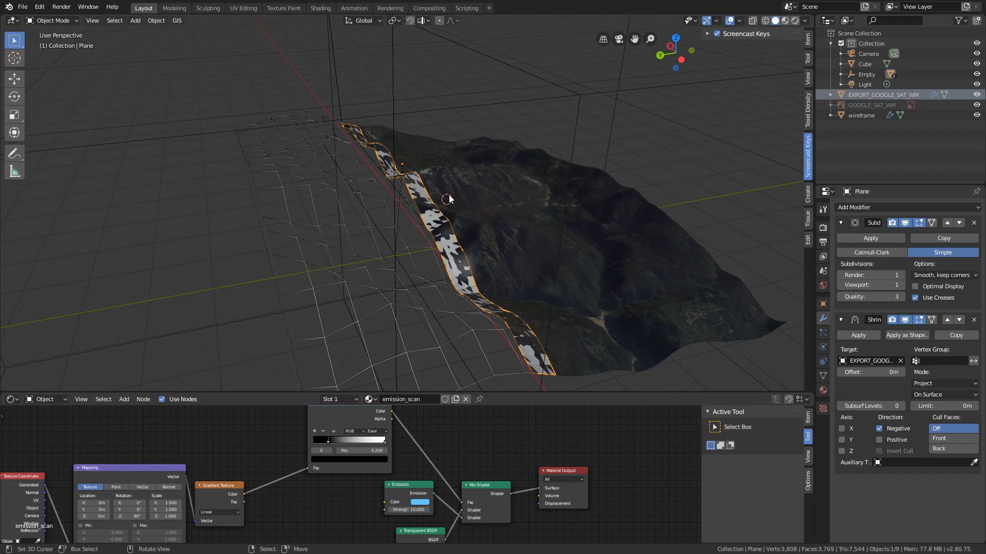
{"action": "left_click", "coordinate": [786, 20]}
{"action": "mouse_move", "coordinate": [535, 153]}
{"action": "middle_mouse_down"}
{"action": "mouse_move", "coordinate": [501, 189]}
{"action": "mouse_move", "coordinate": [501, 174]}
{"action": "middle_mouse_up"}
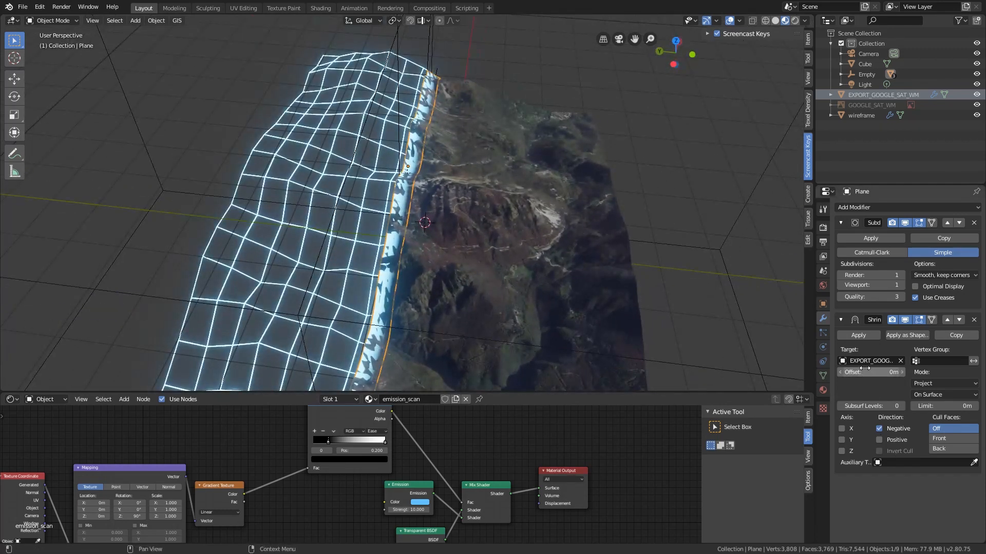
{"action": "left_click_drag", "start_coordinate": [865, 368], "coordinate": [911, 369]}
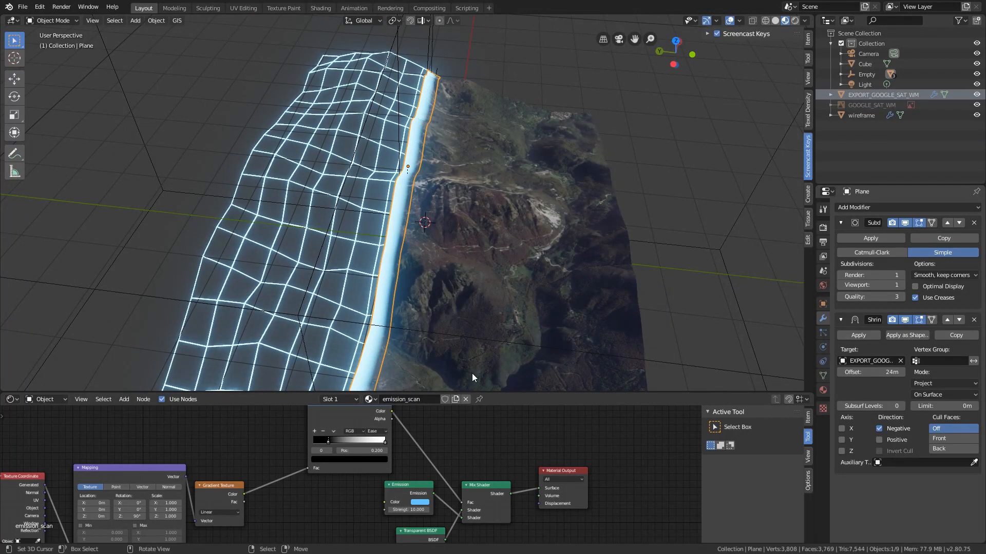
Move the Empty along Y to about 3073 m, near the terrain's outer edge on the wireframe side.
{"action": "scroll", "coordinate": [504, 260], "scroll_direction": "down", "scroll_amount": 2}
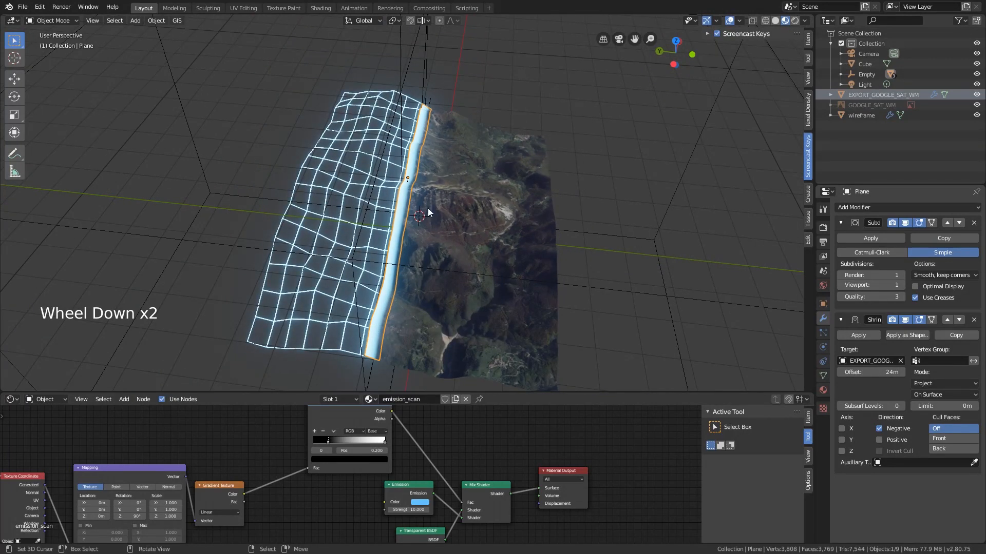
{"action": "scroll", "coordinate": [402, 70], "scroll_direction": "down", "scroll_amount": 1}
{"action": "right_click", "coordinate": [402, 65]}
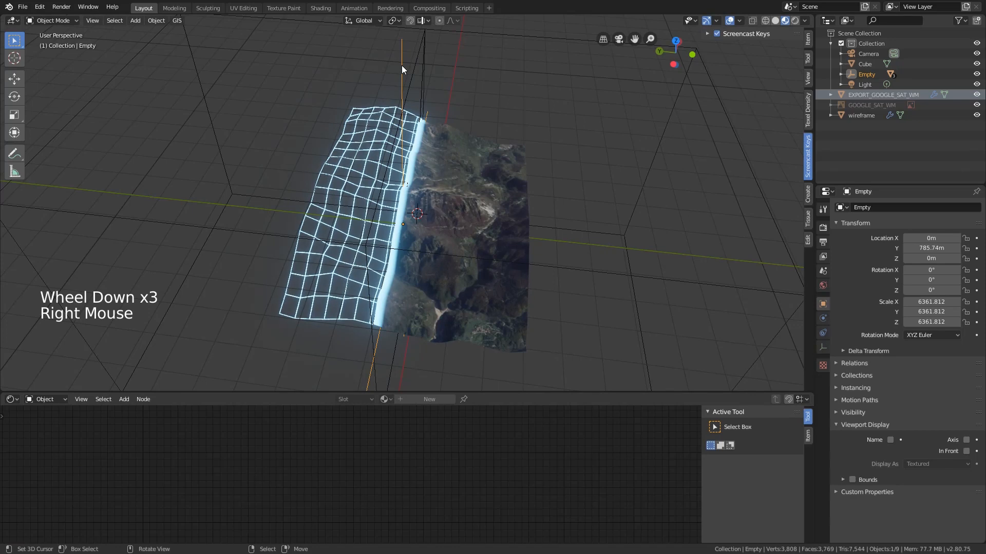
{"action": "key", "text": "g"}
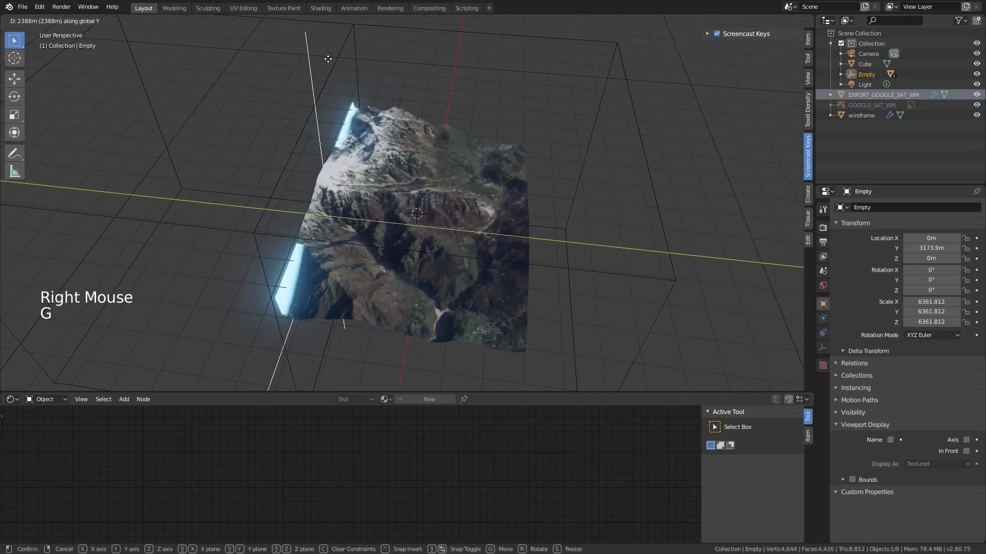
{"action": "left_click", "coordinate": [331, 59]}
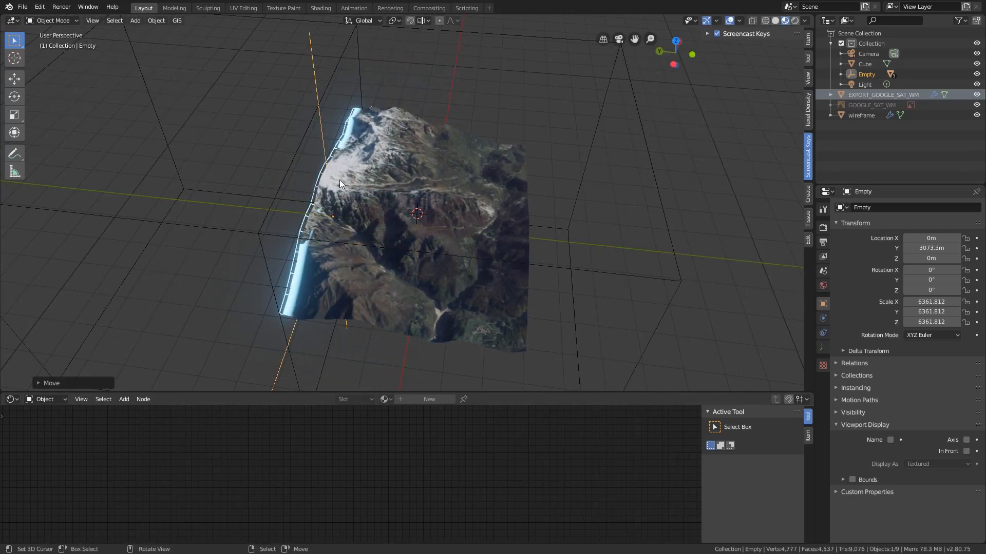
Raise the scan strip plane along Z until it lies above the highest part of the terrain.
{"action": "right_click", "coordinate": [303, 249]}
{"action": "key", "text": "g"}
{"action": "key", "text": "z"}
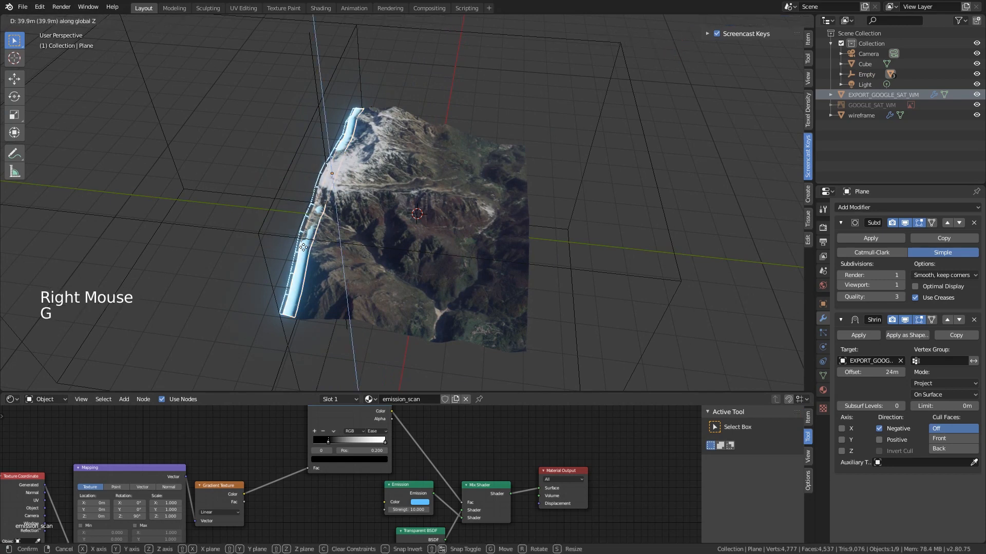
{"action": "left_click", "coordinate": [304, 239]}
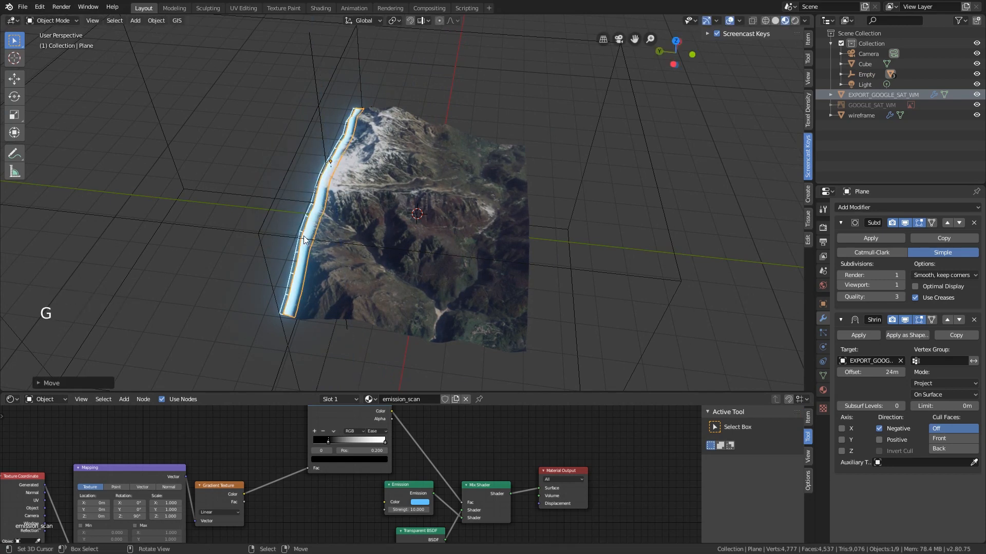
Try moving the Empty along Y to test how the raised strip follows the terrain.
{"action": "right_click", "coordinate": [316, 57]}
{"action": "key", "text": "g"}
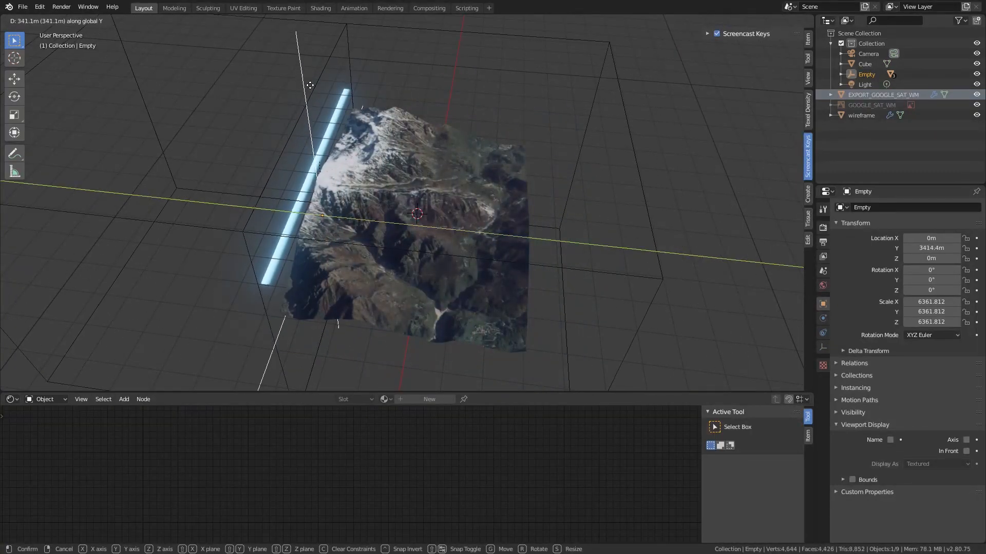
{"action": "left_click", "coordinate": [481, 178]}
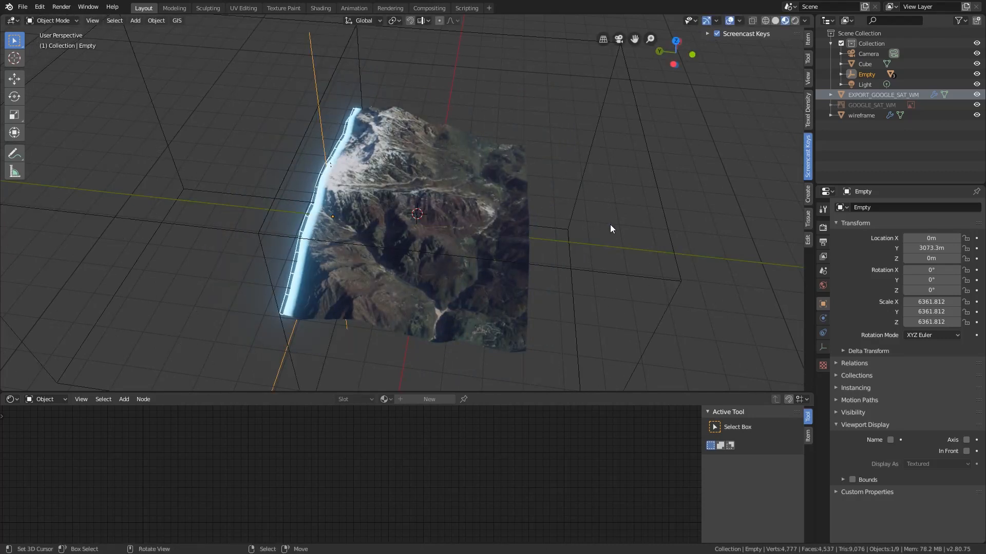
Move the Empty along Y to about -3359 m, past the opposite edge, so only the wireframe terrain shows.
{"action": "right_click", "coordinate": [317, 90]}
{"action": "key", "text": "g"}
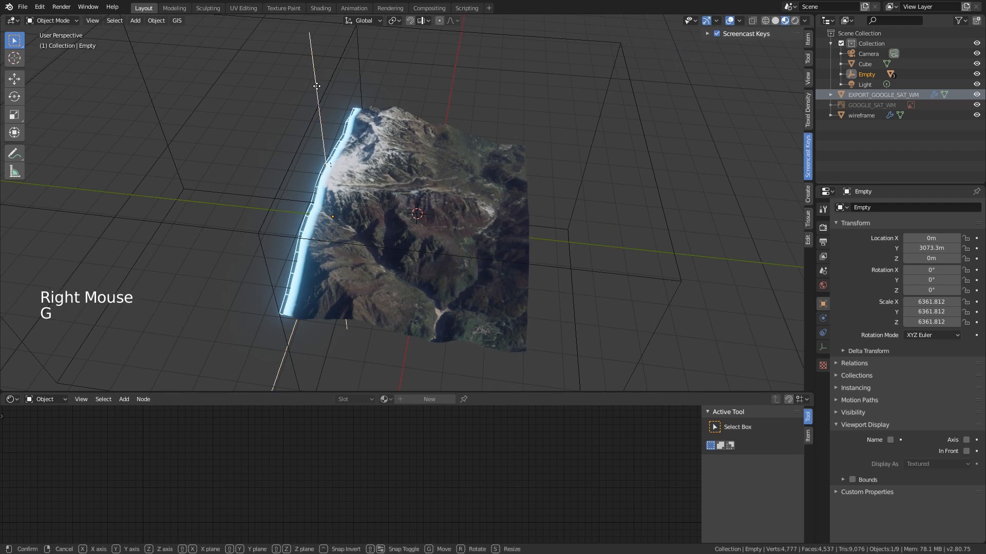
{"action": "left_click", "coordinate": [519, 118]}
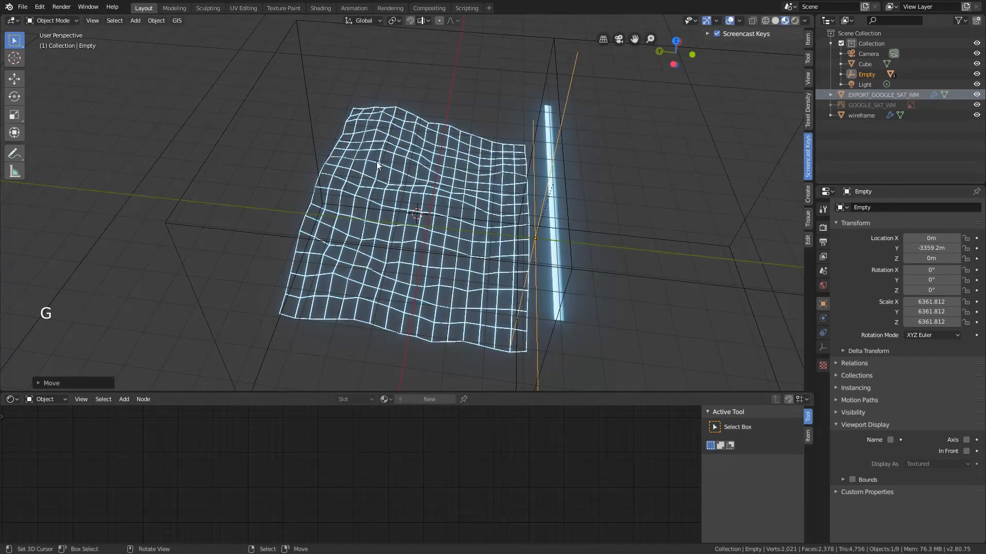
Flatten the wireframe object by setting its displacement modifier's Strength to 0.
{"action": "right_click", "coordinate": [438, 200]}
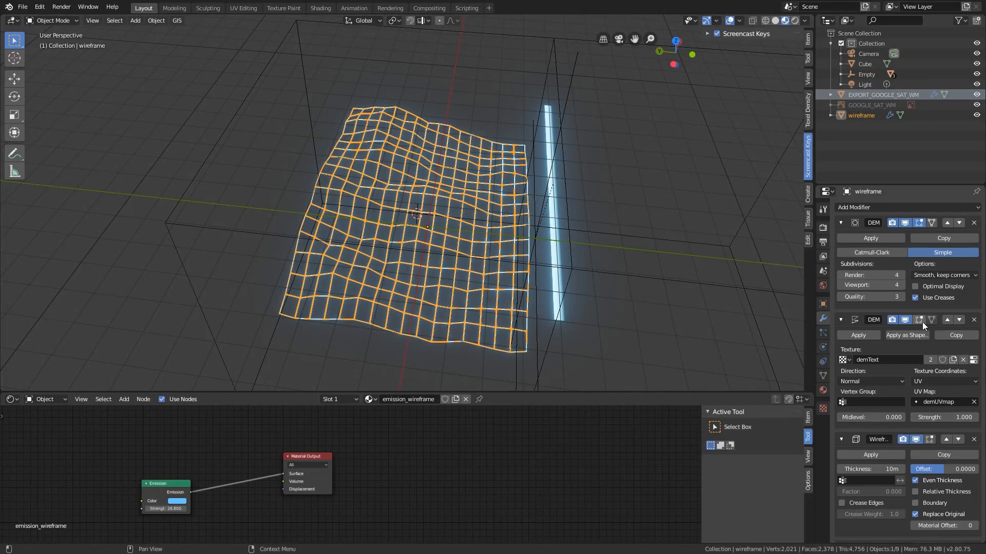
{"action": "left_click", "coordinate": [915, 418]}
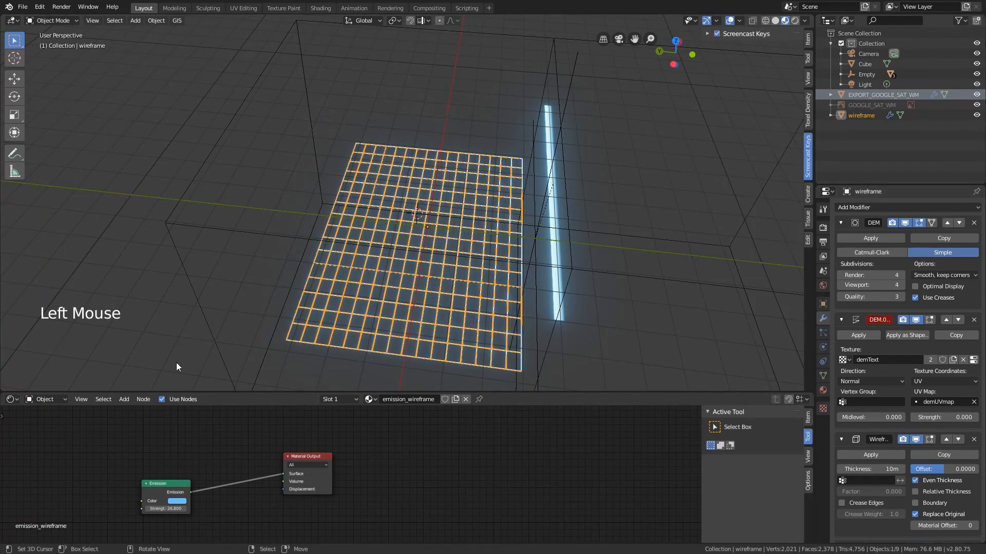
Split off a new area below the 3D viewport, make it a Timeline and enlarge it.
{"action": "left_click_drag", "start_coordinate": [2, 389], "coordinate": [4, 354]}
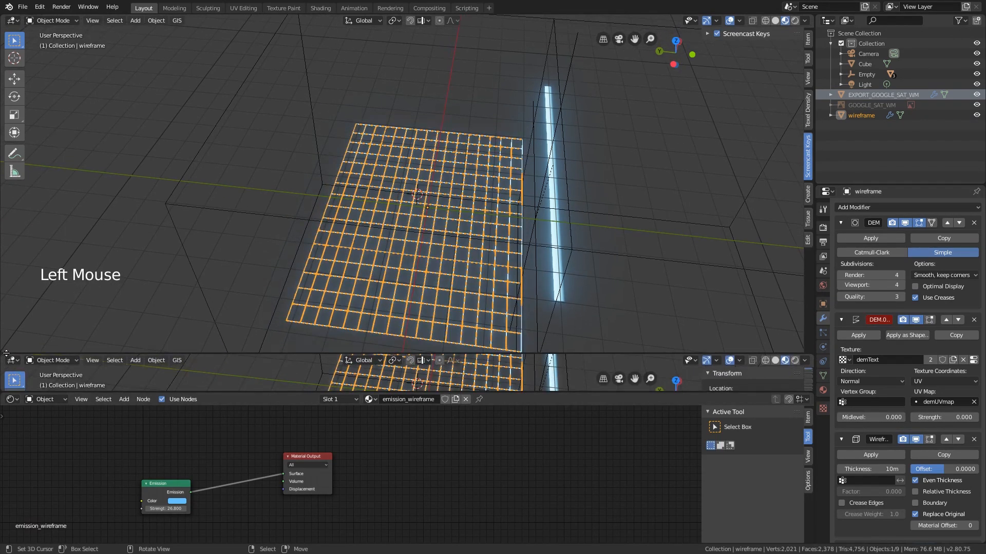
{"action": "left_click", "coordinate": [13, 361]}
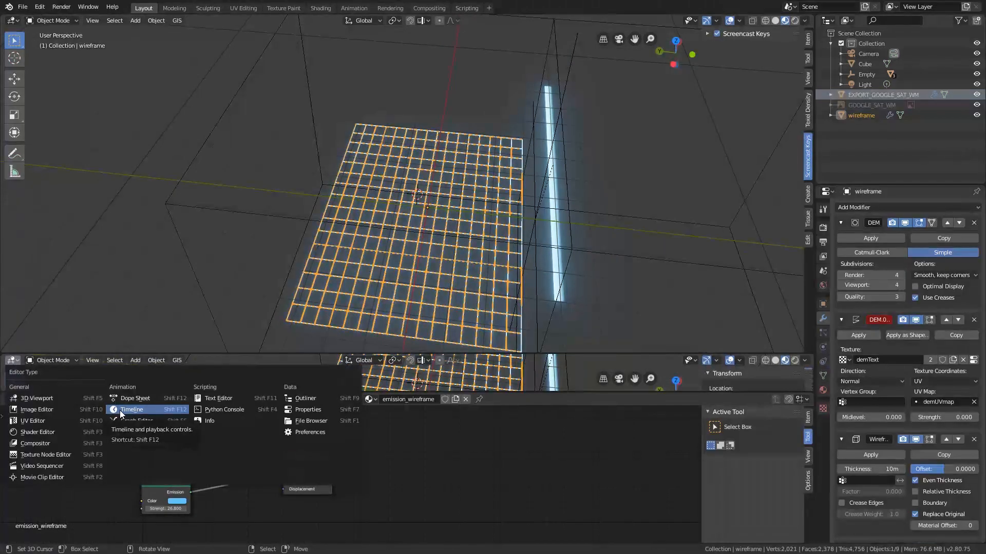
{"action": "left_click", "coordinate": [119, 411]}
{"action": "left_click_drag", "start_coordinate": [273, 391], "coordinate": [274, 424]}
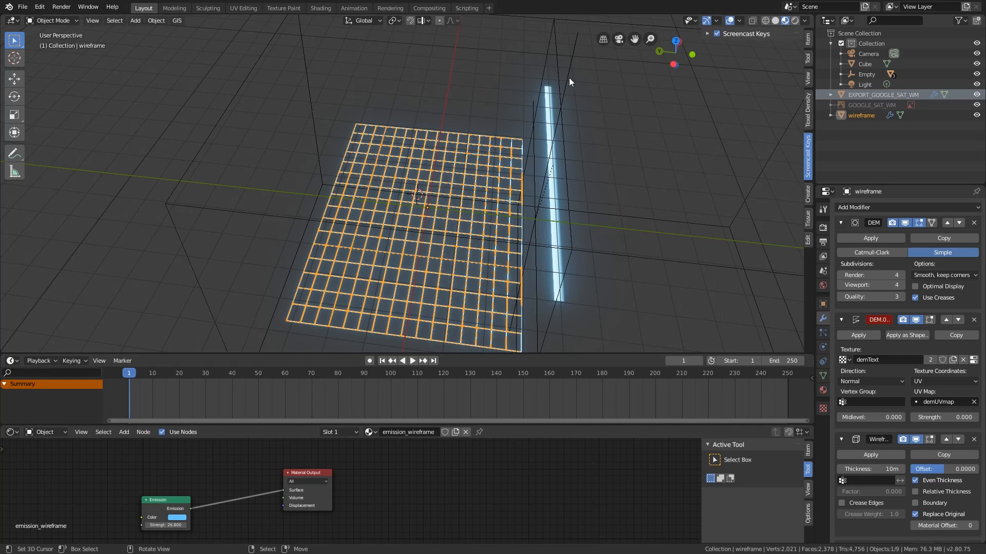
Keyframe the wireframe's displacement Strength at 0 on frame 1 and at 1 on frame 20, and deselect the object.
{"action": "right_click", "coordinate": [933, 416]}
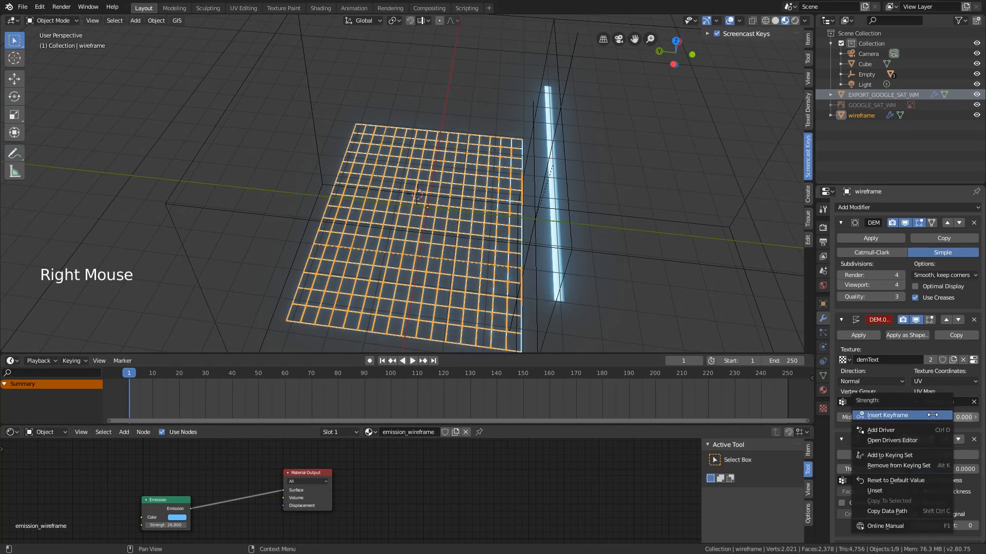
{"action": "left_click", "coordinate": [932, 414]}
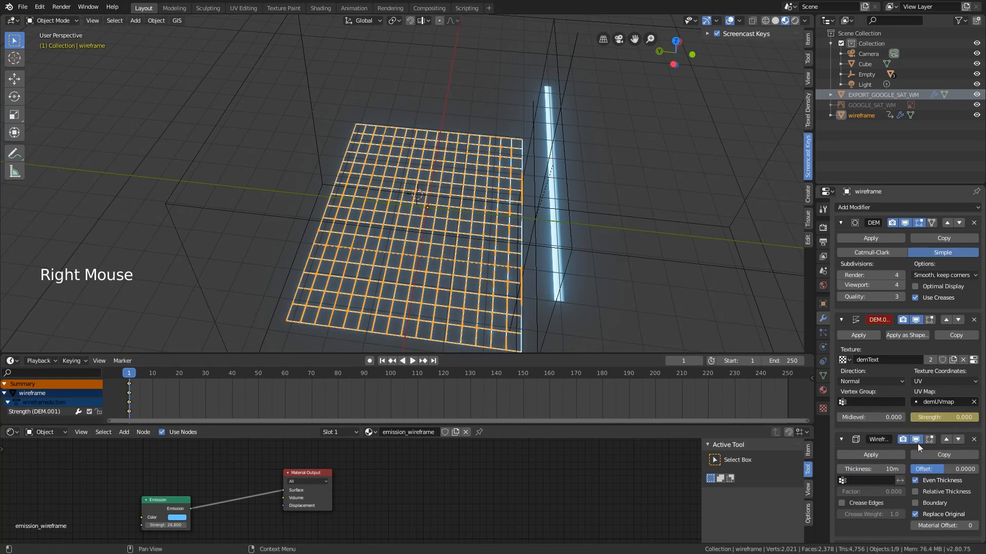
{"action": "left_click", "coordinate": [180, 374]}
{"action": "double_click", "coordinate": [947, 418]}
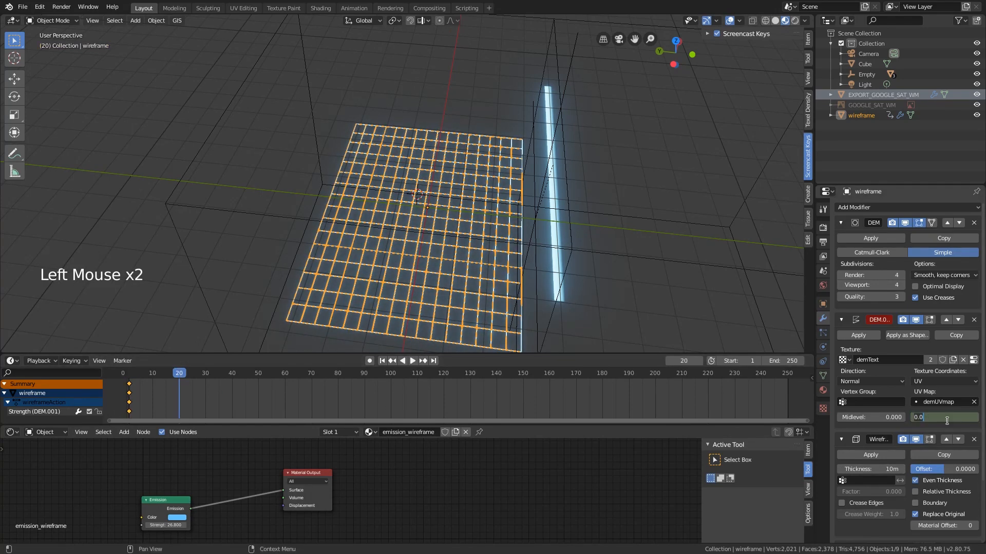
{"action": "type", "text": "1"}
{"action": "key", "text": "Return"}
{"action": "right_click", "coordinate": [948, 421]}
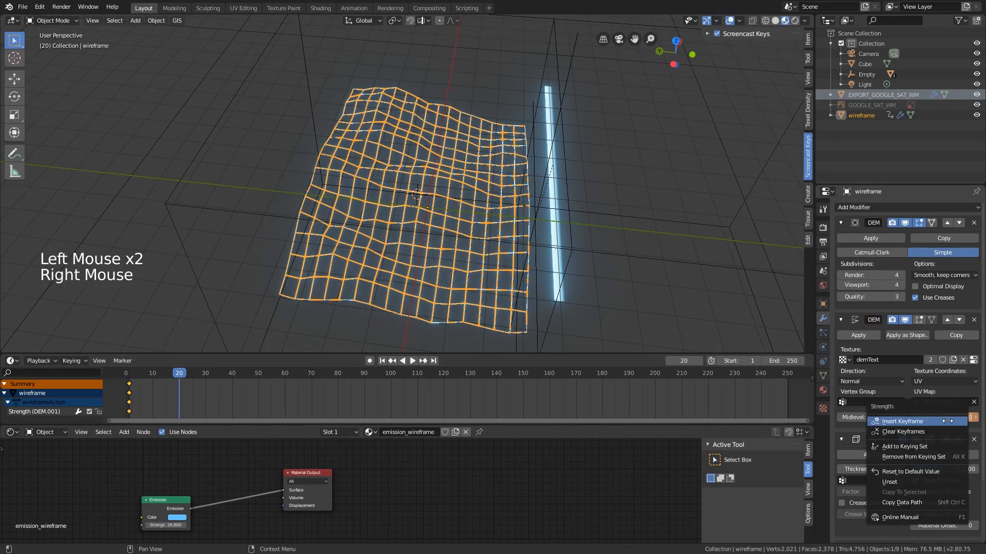
{"action": "left_click", "coordinate": [947, 421]}
{"action": "mouse_move", "coordinate": [175, 380]}
{"action": "left_mouse_down"}
{"action": "mouse_move", "coordinate": [115, 374]}
{"action": "mouse_move", "coordinate": [182, 379]}
{"action": "mouse_move", "coordinate": [109, 370]}
{"action": "mouse_move", "coordinate": [178, 373]}
{"action": "left_mouse_up"}
{"action": "right_click", "coordinate": [661, 284]}
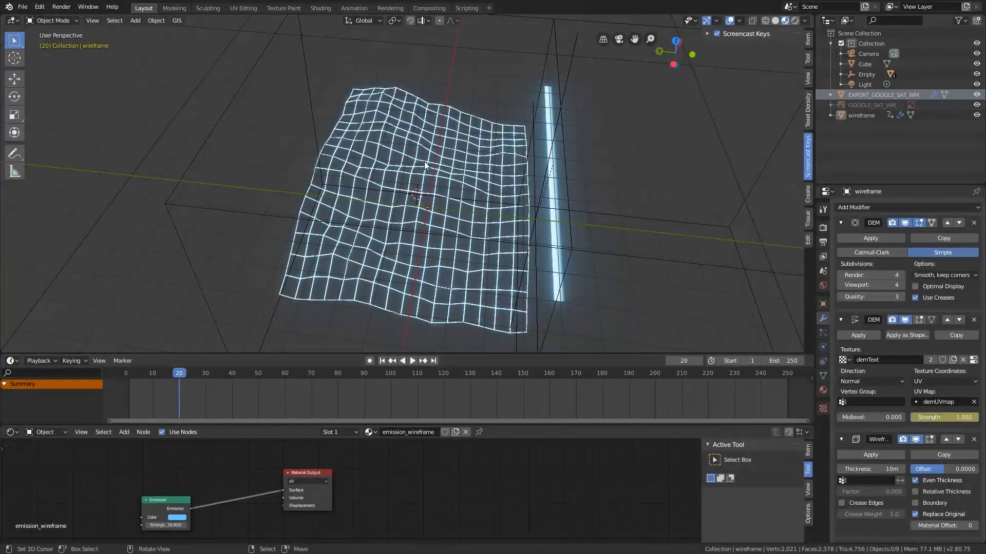
Select the Empty and keyframe its Location on frame 30 at its starting position beside the terrain.
{"action": "right_click", "coordinate": [573, 71]}
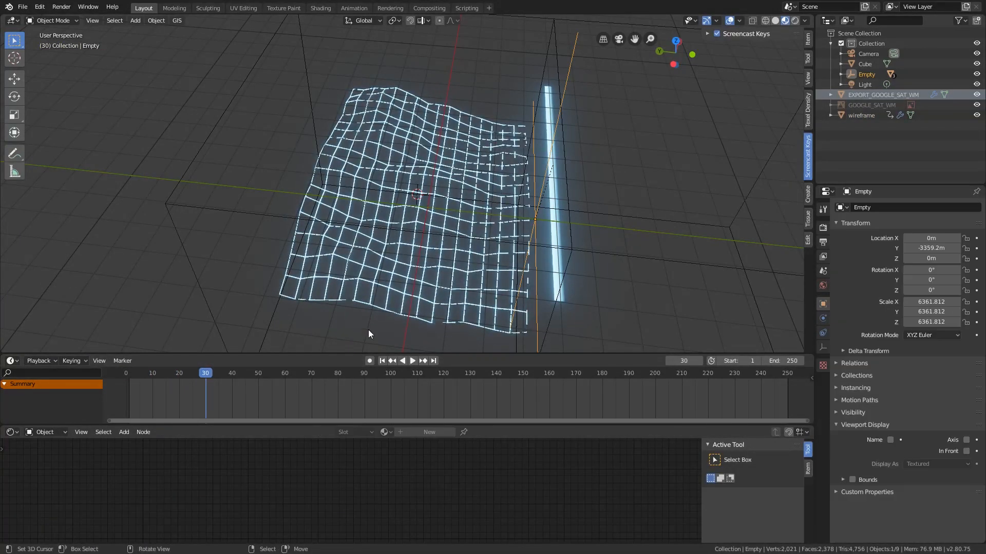
{"action": "left_click_drag", "start_coordinate": [222, 373], "coordinate": [207, 374]}
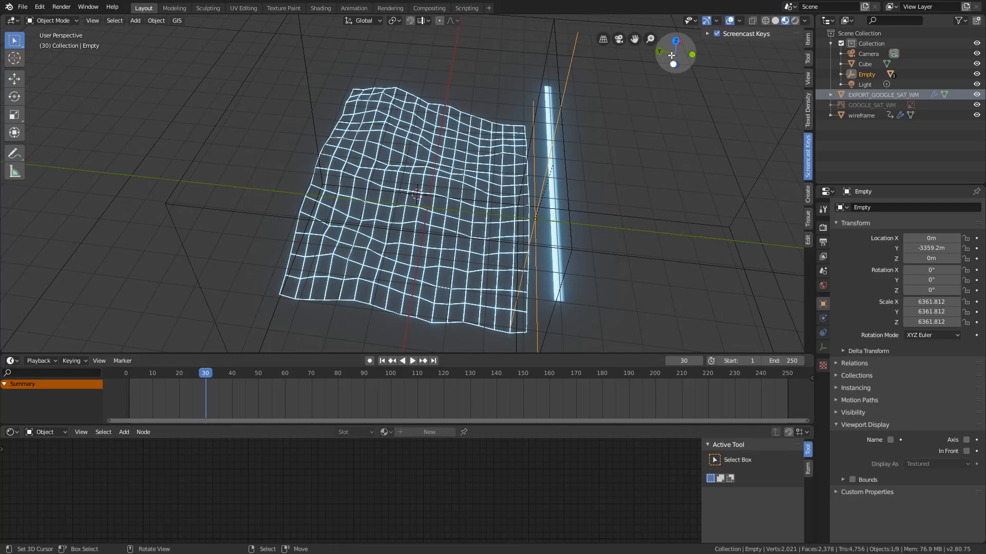
{"action": "right_click", "coordinate": [578, 43]}
{"action": "key", "text": "i"}
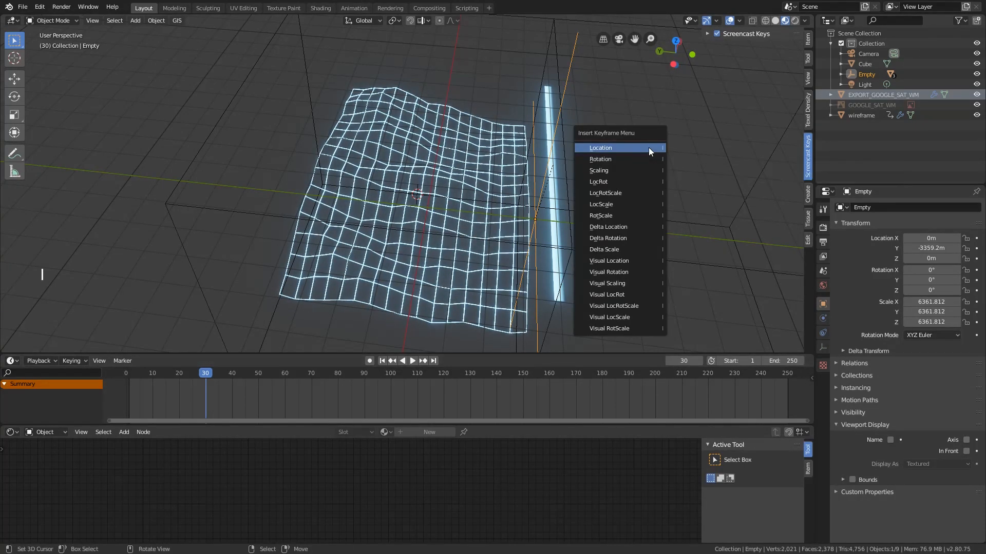
{"action": "left_click", "coordinate": [649, 147]}
{"action": "right_click", "coordinate": [575, 45]}
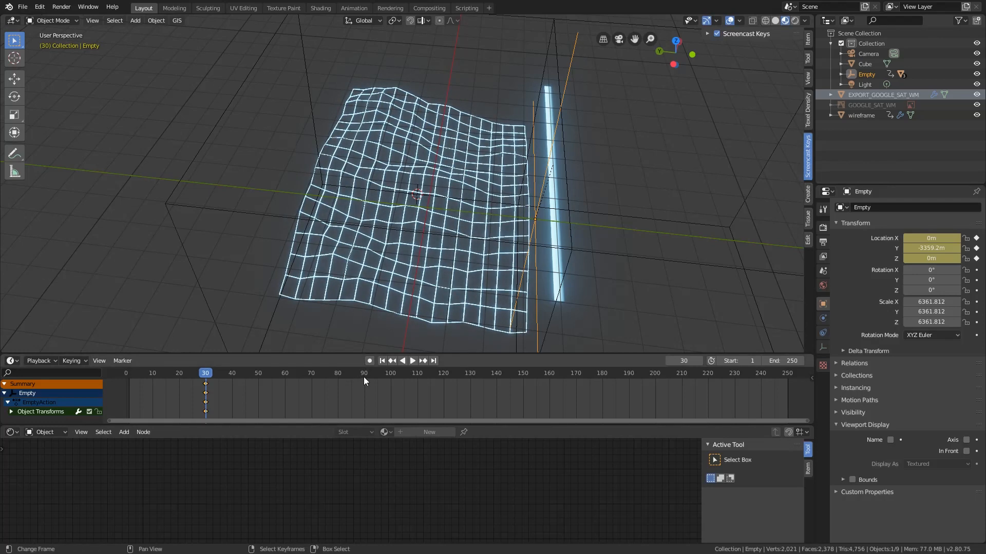
On frame 90, move the Empty along Y past the far terrain edge to about 3391 m and keyframe its Location.
{"action": "left_click_drag", "start_coordinate": [364, 374], "coordinate": [365, 377]}
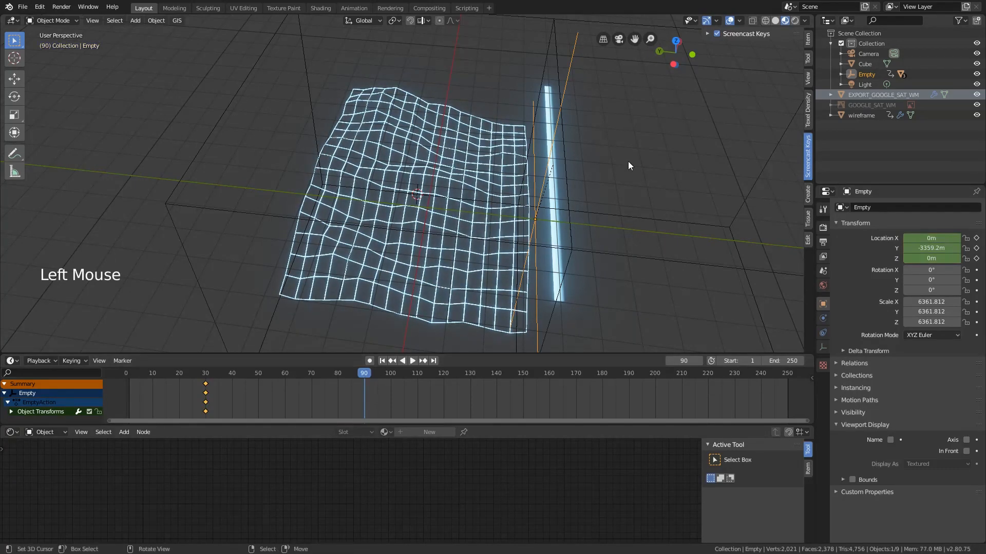
{"action": "key", "text": "g"}
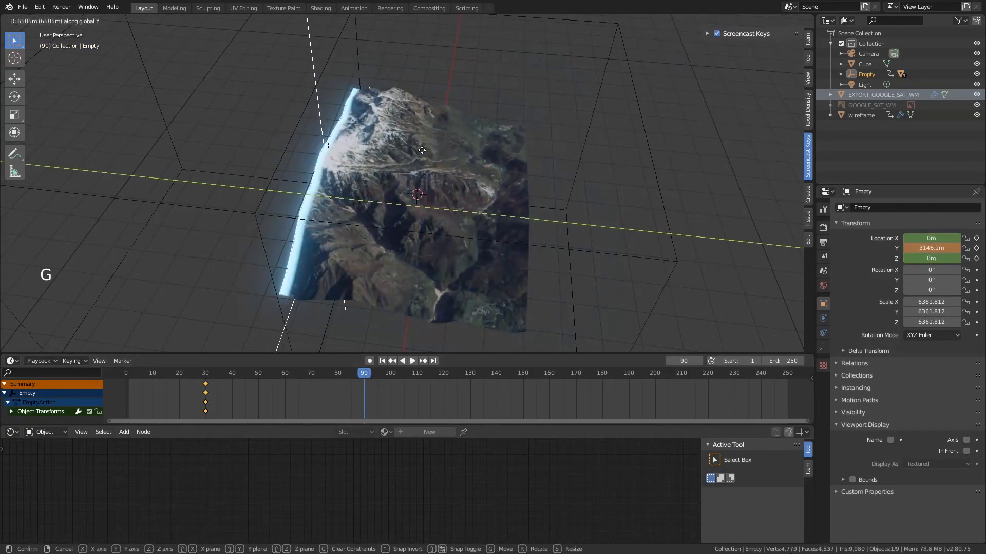
{"action": "left_click", "coordinate": [414, 149]}
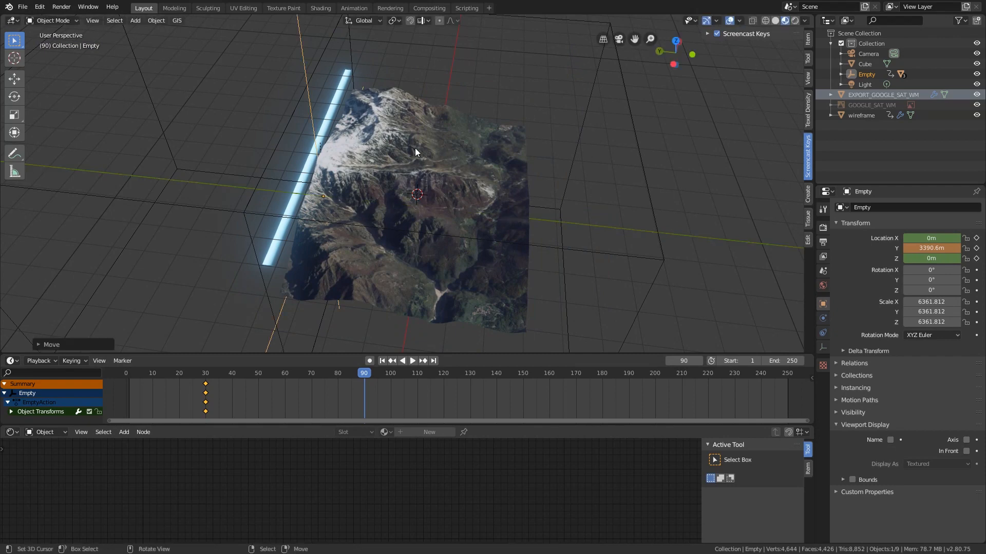
{"action": "key", "text": "i"}
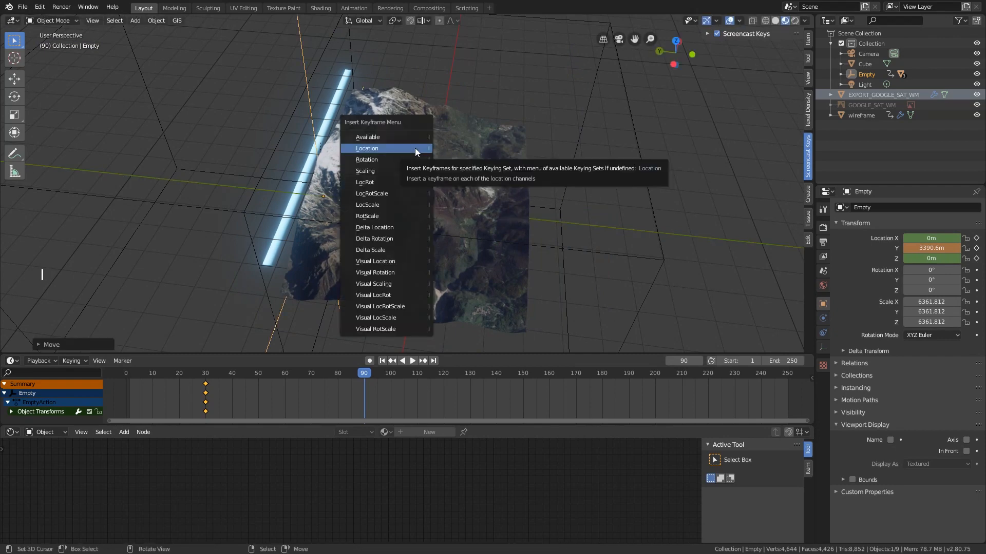
{"action": "left_click", "coordinate": [415, 148]}
Play the animation from frame 0 through the full scan, and stop it around frame 99.
{"action": "left_click", "coordinate": [127, 372]}
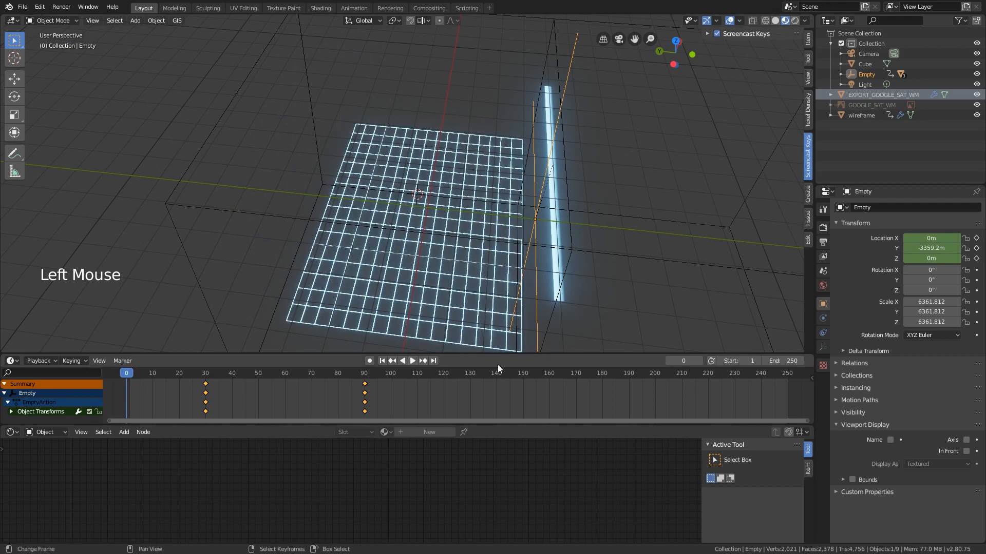
{"action": "left_click", "coordinate": [413, 361]}
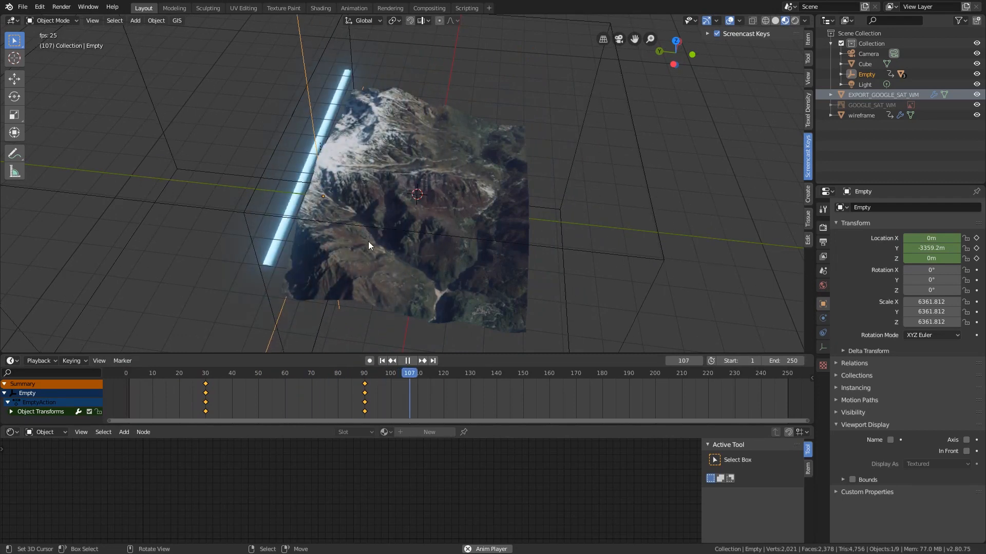
{"action": "left_click", "coordinate": [402, 360]}
{"action": "left_click", "coordinate": [389, 373]}
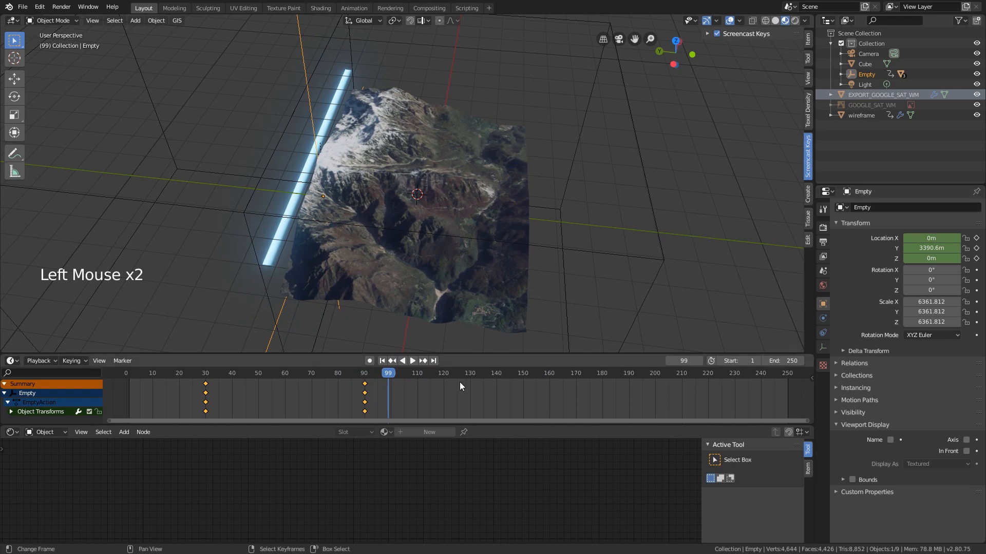
Set the animation's end frame to 100 and play the shortened loop.
{"action": "left_click", "coordinate": [778, 360]}
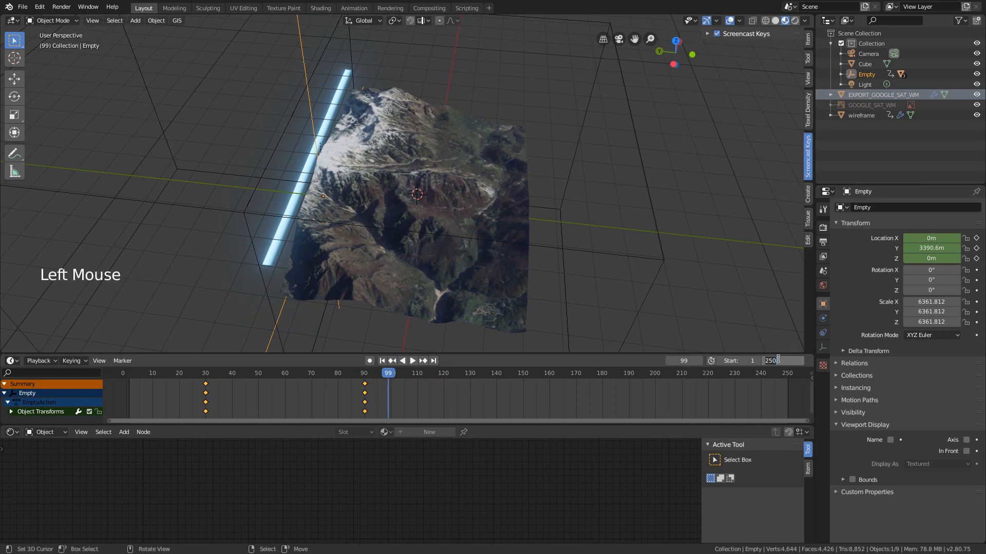
{"action": "type", "text": "100"}
{"action": "key", "text": "Return"}
{"action": "left_click", "coordinate": [387, 376]}
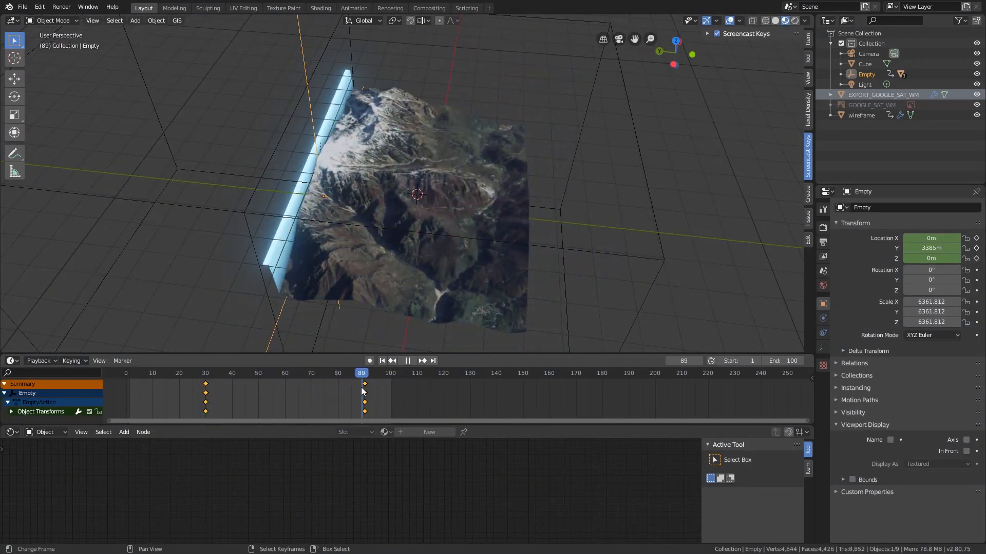
{"action": "key", "text": "space"}
Go to frame 42, where the scan strip meets the terrain edge, and select the strip's Plane.
{"action": "left_click_drag", "start_coordinate": [369, 380], "coordinate": [235, 374]}
{"action": "key", "text": "Right"}
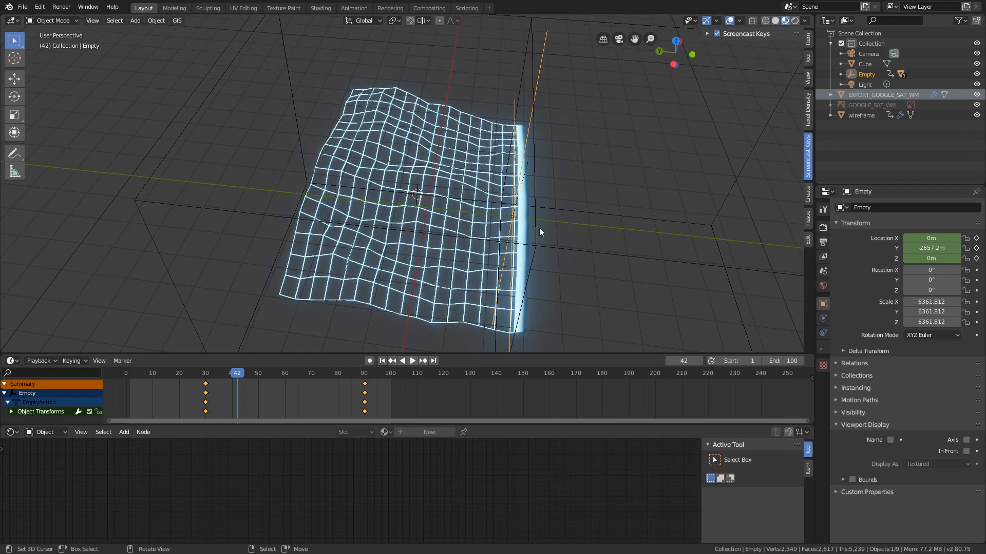
{"action": "right_click", "coordinate": [526, 221]}
{"action": "right_click", "coordinate": [525, 208]}
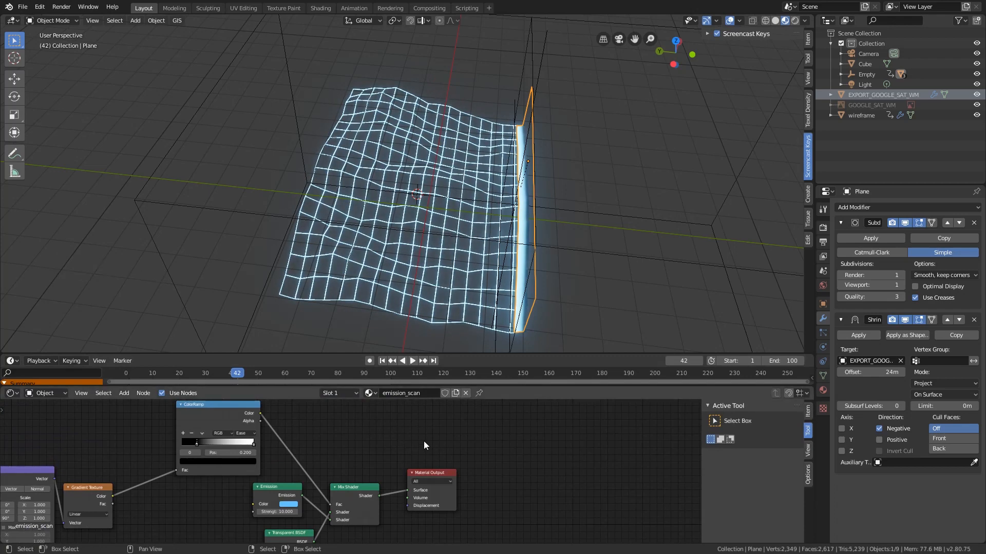
Duplicate the Mix Shader and Transparent BSDF in emission_scan and wire the copies between the first Mix Shader and Material Output.
{"action": "middle_click_drag", "start_coordinate": [424, 441], "coordinate": [373, 409]}
{"action": "left_click_drag", "start_coordinate": [385, 446], "coordinate": [476, 451]}
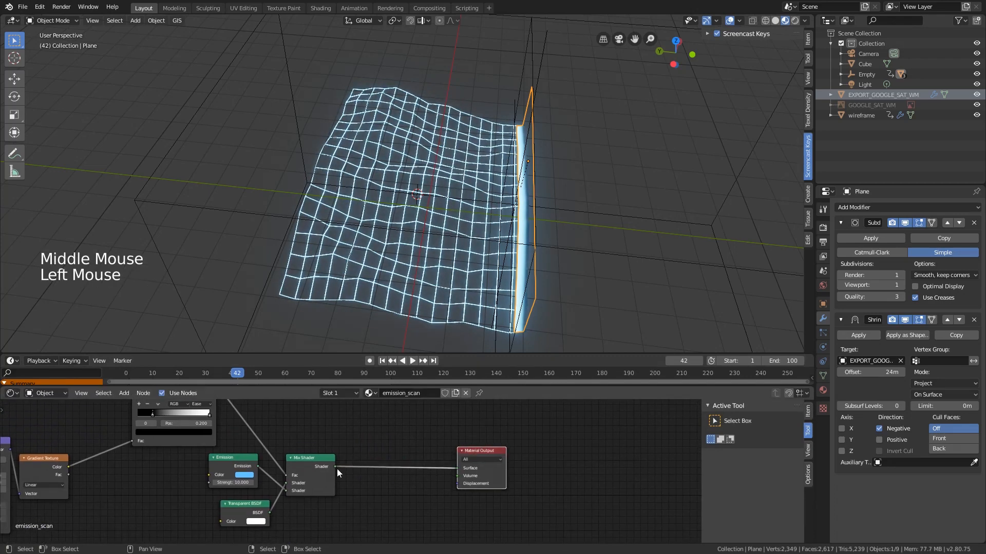
{"action": "left_click", "coordinate": [309, 460]}
{"action": "left_click", "coordinate": [239, 506], "text": "shift"}
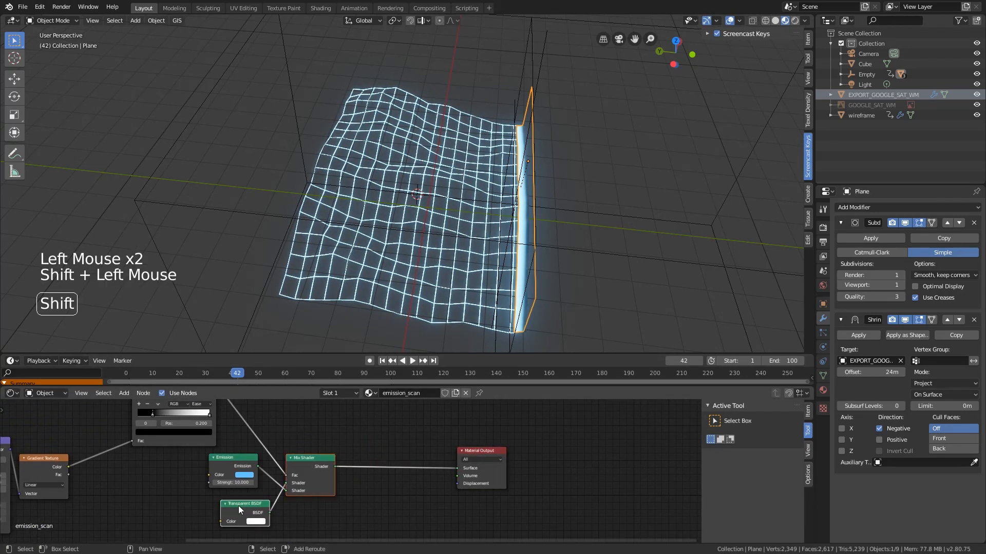
{"action": "key", "text": "ctrl+c"}
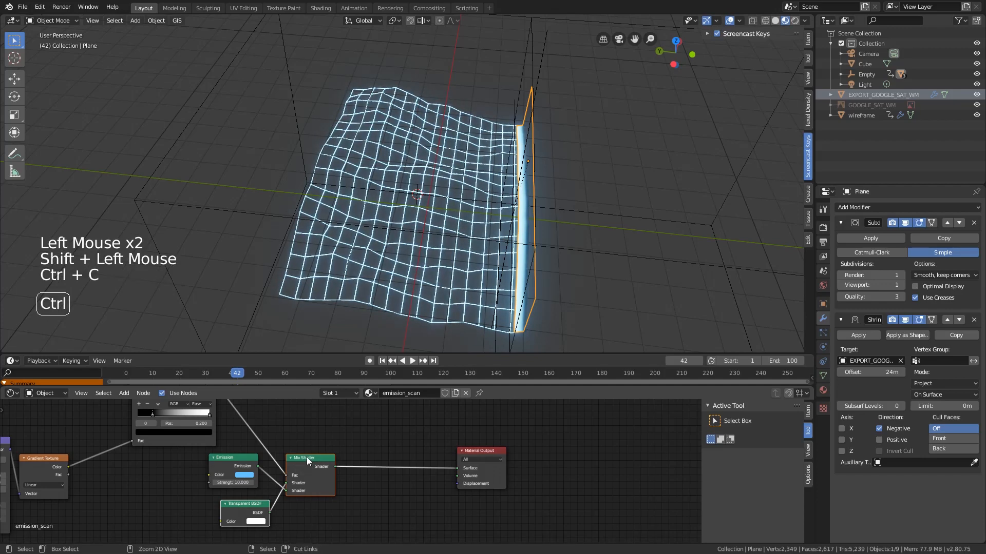
{"action": "key", "text": "ctrl+v"}
{"action": "left_click_drag", "start_coordinate": [316, 457], "coordinate": [380, 495]}
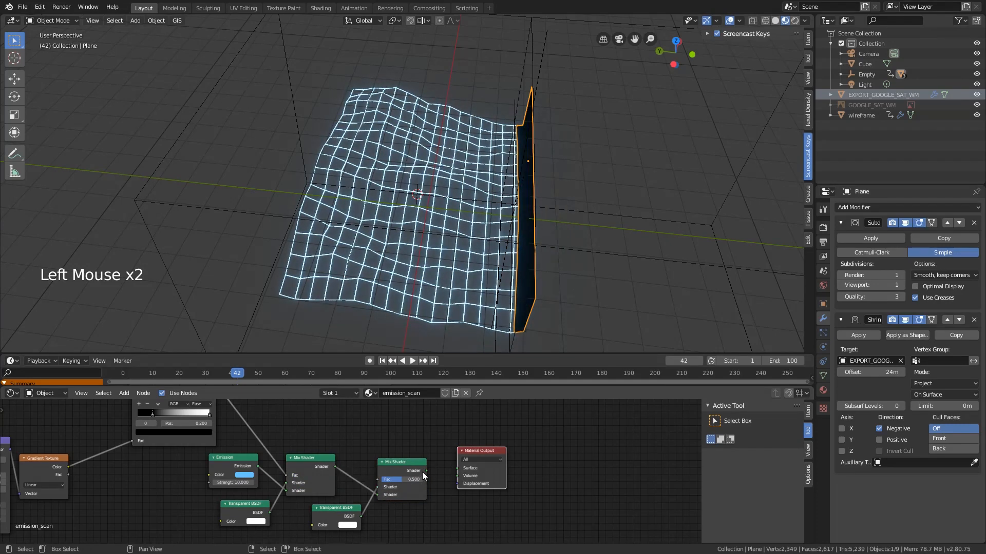
{"action": "left_click_drag", "start_coordinate": [425, 471], "coordinate": [458, 469]}
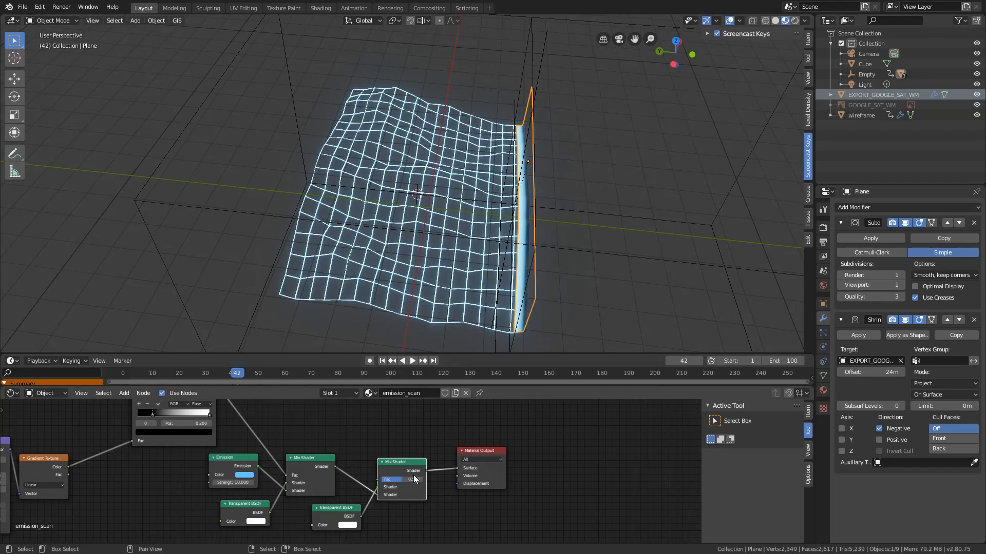
Try the new Mix Shader's Fac at 0 to hide the scan strip, and deselect the Plane.
{"action": "left_click_drag", "start_coordinate": [412, 480], "coordinate": [380, 480]}
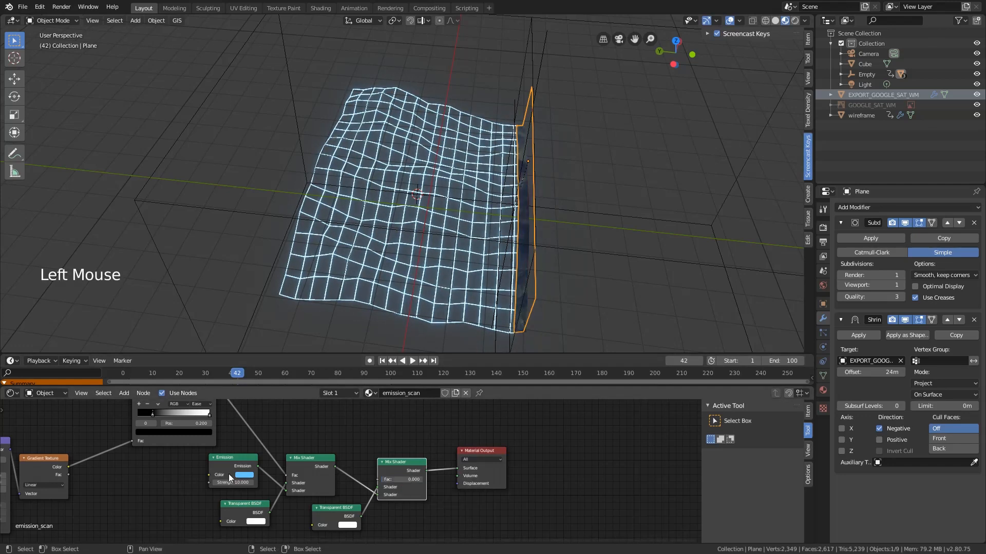
{"action": "left_click", "coordinate": [531, 486]}
{"action": "right_click", "coordinate": [558, 303]}
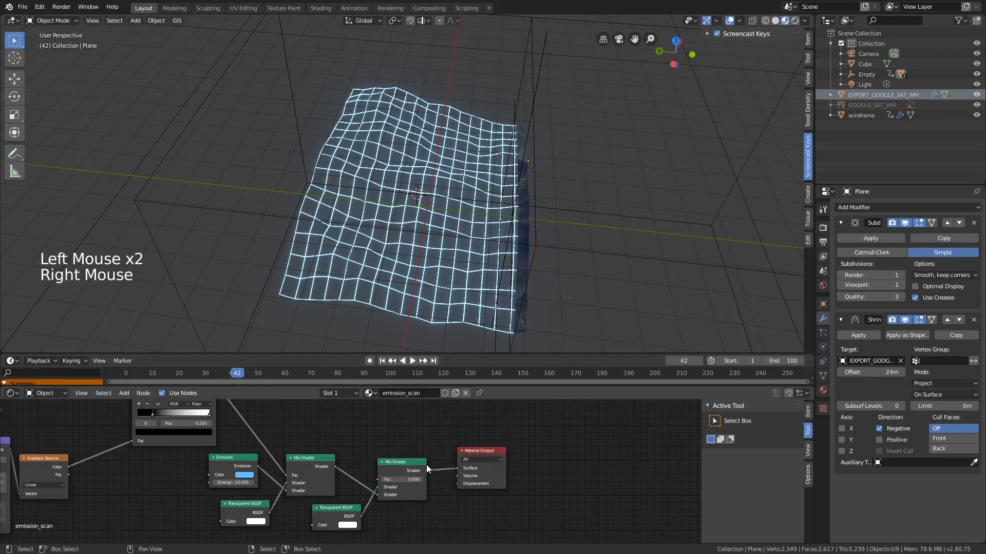
Set the second Mix Shader's Fac to 1 and keyframe it on frame 42.
{"action": "left_click_drag", "start_coordinate": [396, 483], "coordinate": [427, 488]}
{"action": "left_click", "coordinate": [587, 454]}
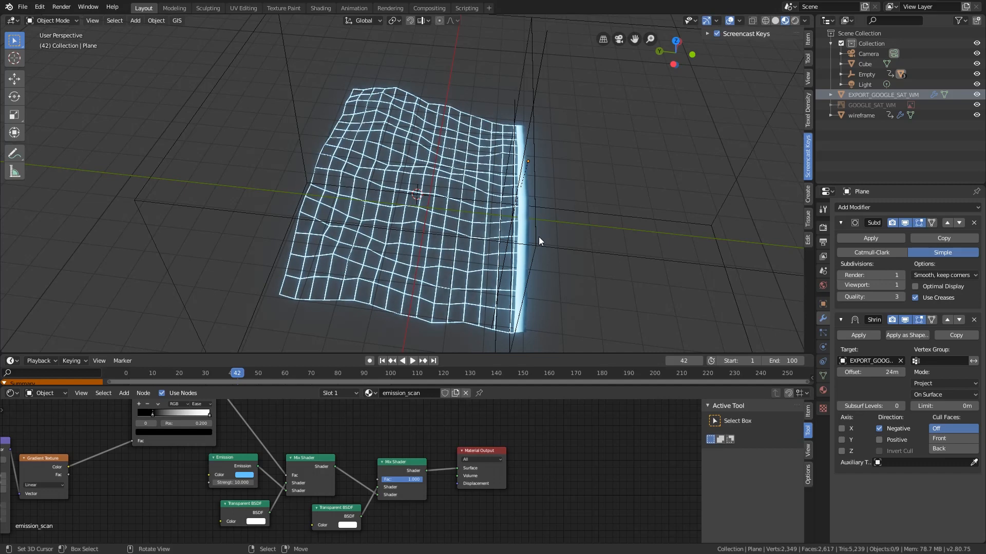
{"action": "left_click", "coordinate": [416, 479]}
{"action": "right_click", "coordinate": [417, 480]}
{"action": "right_click_drag", "start_coordinate": [401, 478], "coordinate": [364, 430]}
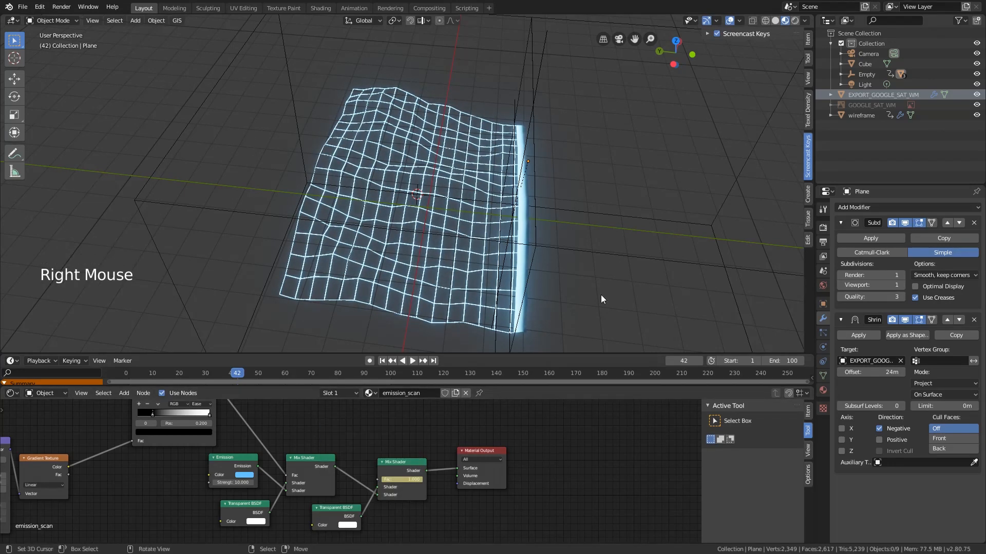
On frame 41, set the second Mix Shader's Fac to 0 and keyframe it.
{"action": "key", "text": "Left"}
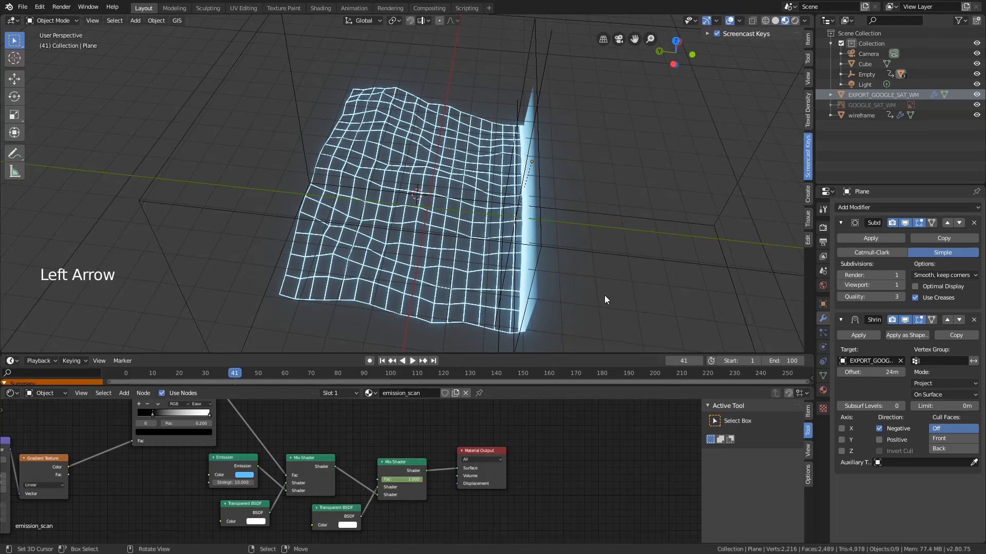
{"action": "left_click", "coordinate": [439, 452]}
{"action": "left_click", "coordinate": [404, 476]}
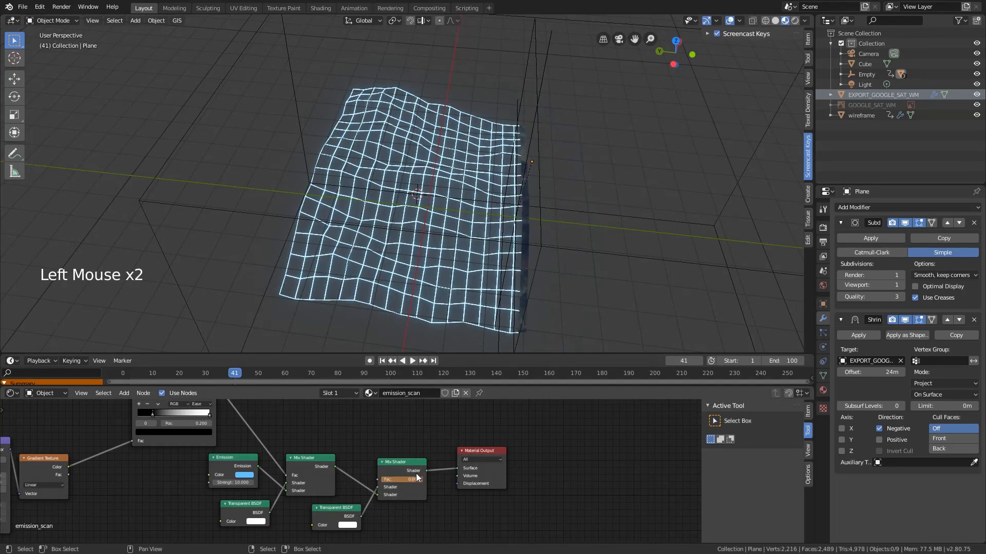
{"action": "right_click", "coordinate": [403, 478]}
{"action": "left_click", "coordinate": [385, 448]}
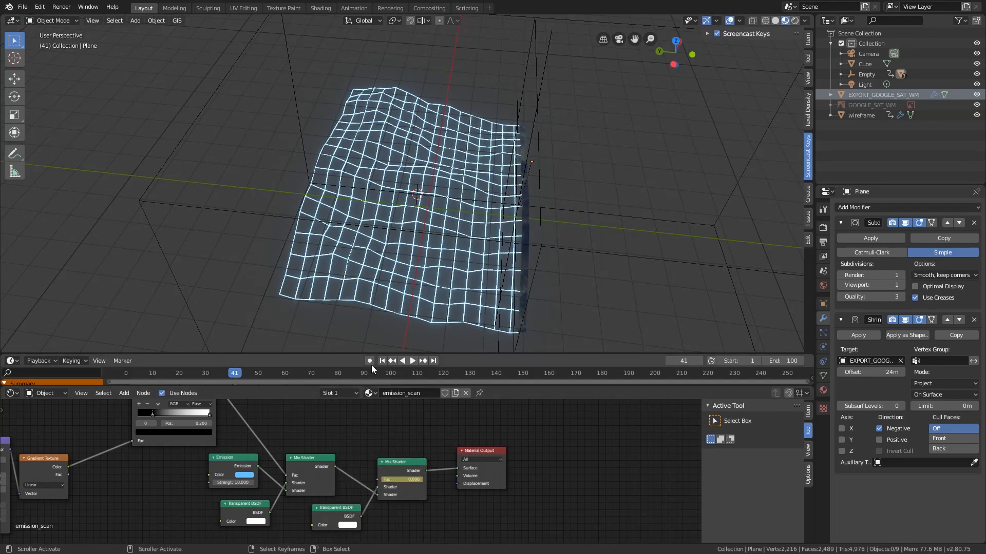
Enlarge the Timeline and step through the frames around 41 and 42 to check the scan strip's appearance.
{"action": "left_click_drag", "start_coordinate": [372, 354], "coordinate": [361, 320]}
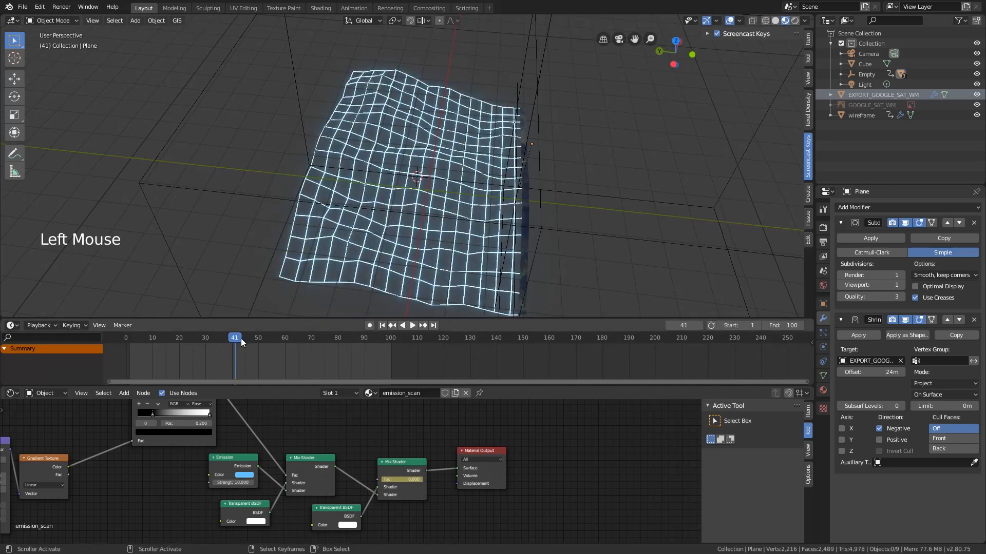
{"action": "mouse_move", "coordinate": [241, 337]}
{"action": "left_mouse_down"}
{"action": "mouse_move", "coordinate": [118, 336]}
{"action": "mouse_move", "coordinate": [230, 339]}
{"action": "left_mouse_up"}
{"action": "key", "text": "Right"}
{"action": "key", "text": "Right"}
{"action": "key", "text": "Right"}
{"action": "key", "text": "Right"}
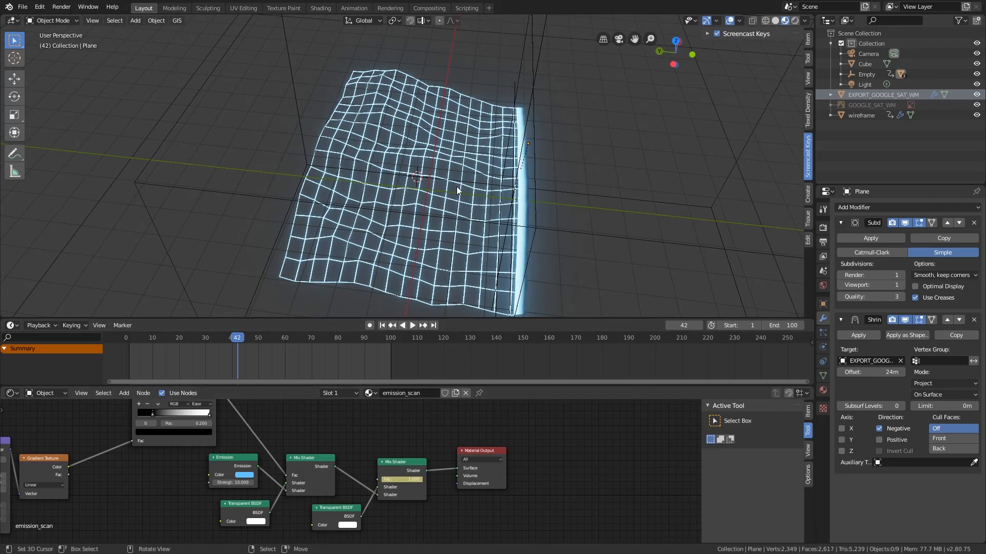
Advance to frame 83, where the scan strip reaches the far terrain edge, and keyframe the second Mix Shader's Fac at 1.
{"action": "key", "text": "Right"}
{"action": "key", "text": "Right"}
{"action": "key", "text": "Right"}
{"action": "key", "text": "Right"}
{"action": "key", "text": "Right"}
{"action": "key", "text": "Right"}
{"action": "key", "text": "Right"}
{"action": "key", "text": "Right"}
{"action": "key", "text": "Right"}
{"action": "key", "text": "Right"}
{"action": "key", "text": "Right"}
{"action": "key", "text": "Right"}
{"action": "key", "text": "Right"}
{"action": "key", "text": "Right"}
{"action": "key", "text": "Right"}
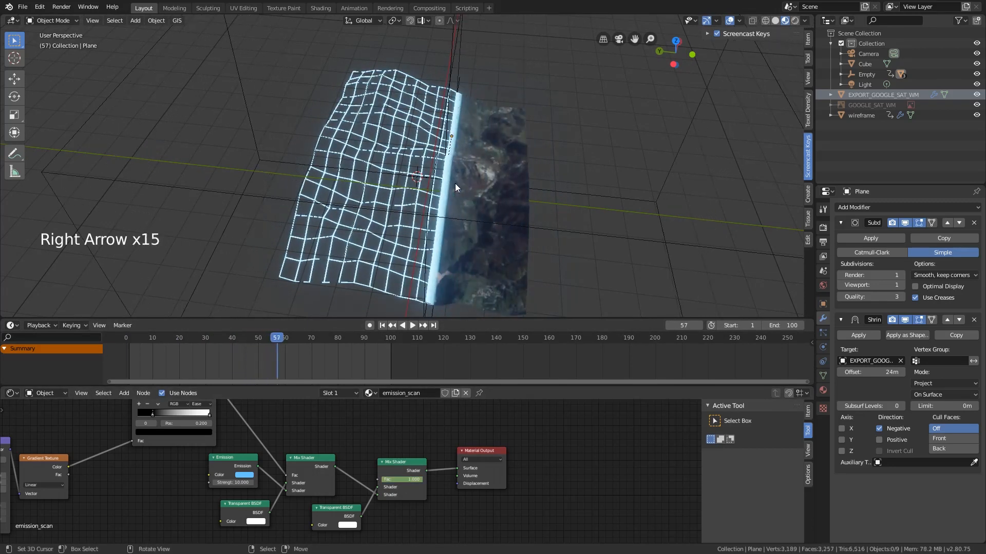
{"action": "key", "text": "Right"}
{"action": "key", "text": "Right"}
{"action": "key", "text": "Right"}
{"action": "key", "text": "Right"}
{"action": "key", "text": "Right"}
{"action": "key", "text": "Right"}
{"action": "key", "text": "Right"}
{"action": "key", "text": "Right"}
{"action": "key", "text": "Right"}
{"action": "key", "text": "Right"}
{"action": "key", "text": "Right"}
{"action": "key", "text": "Right"}
{"action": "key", "text": "Right"}
{"action": "key", "text": "Right"}
{"action": "key", "text": "Right"}
{"action": "key", "text": "Right"}
{"action": "key", "text": "Right"}
{"action": "key", "text": "Right"}
{"action": "key", "text": "Right"}
{"action": "key", "text": "Right"}
{"action": "key", "text": "Left"}
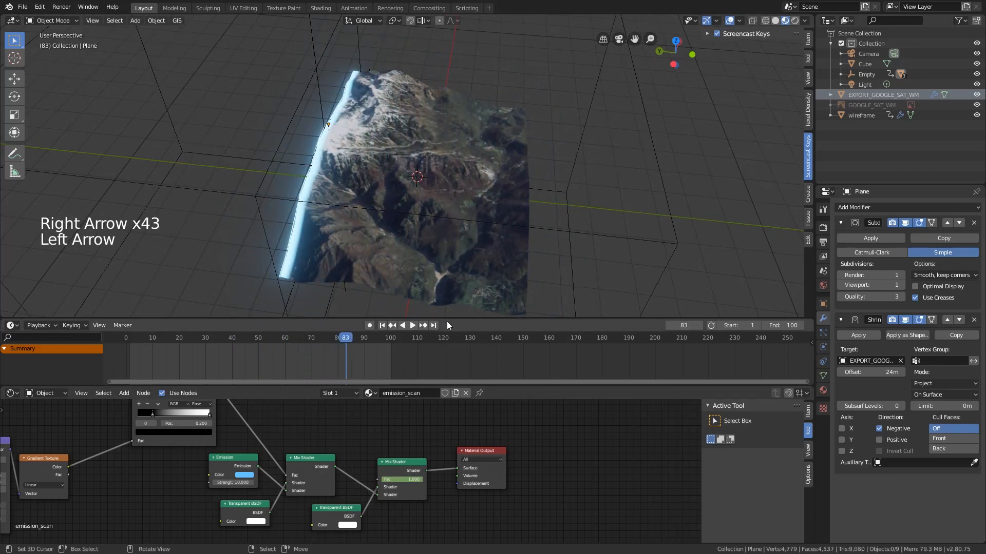
{"action": "right_click", "coordinate": [399, 479]}
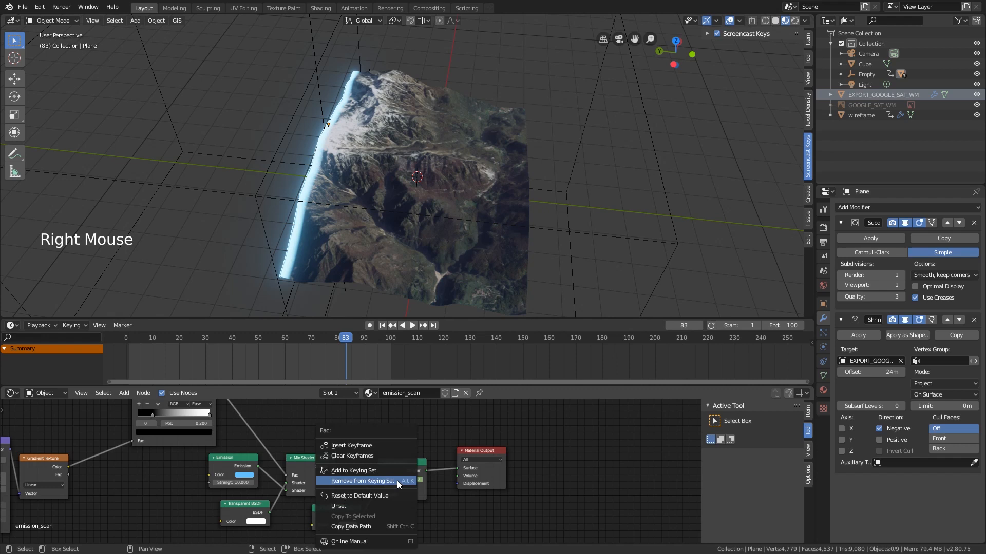
{"action": "left_click", "coordinate": [371, 446]}
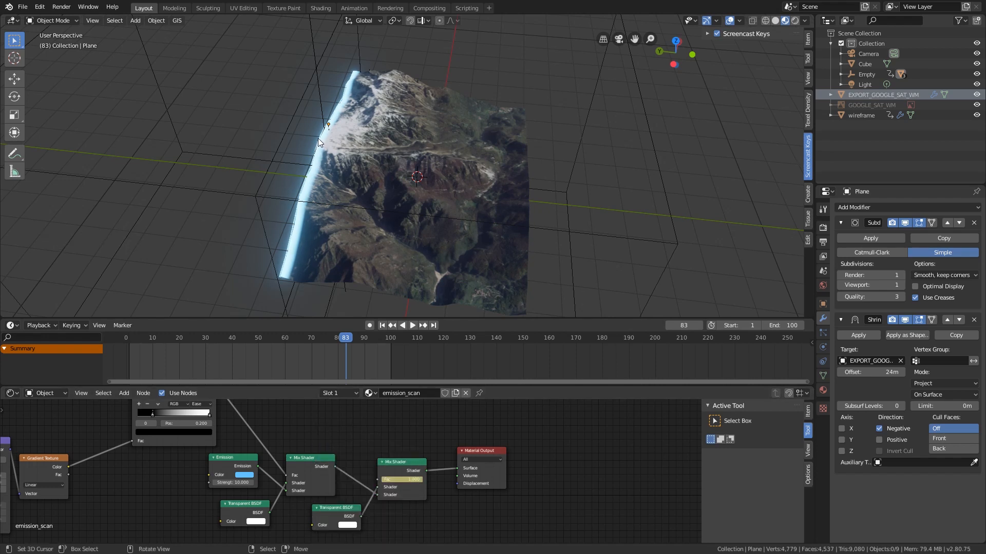
On frame 84, set the second Mix Shader's Fac to 0 and keyframe it.
{"action": "key", "text": "Right"}
{"action": "left_click", "coordinate": [397, 479]}
{"action": "type", "text": "0"}
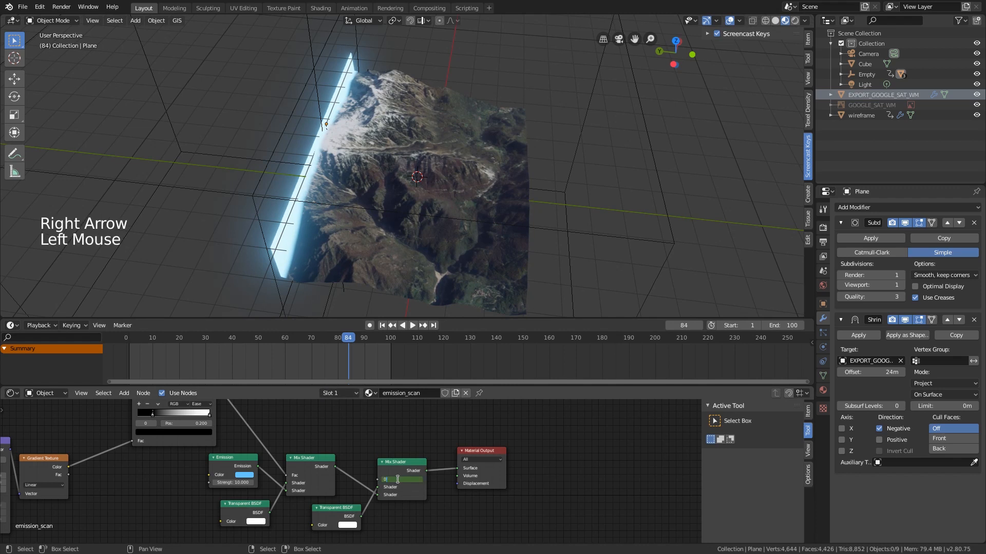
{"action": "key", "text": "Return"}
{"action": "right_click", "coordinate": [396, 479]}
{"action": "left_click", "coordinate": [370, 445]}
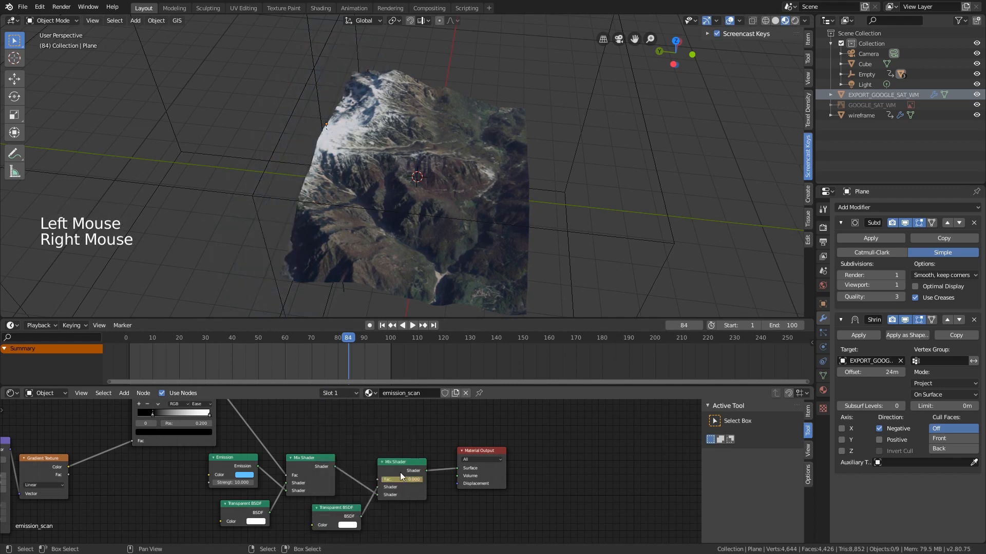
Play back the animation from near its start to check the scan strip's visibility, and go to frame 98.
{"action": "left_click_drag", "start_coordinate": [350, 337], "coordinate": [148, 337]}
{"action": "left_click", "coordinate": [412, 326]}
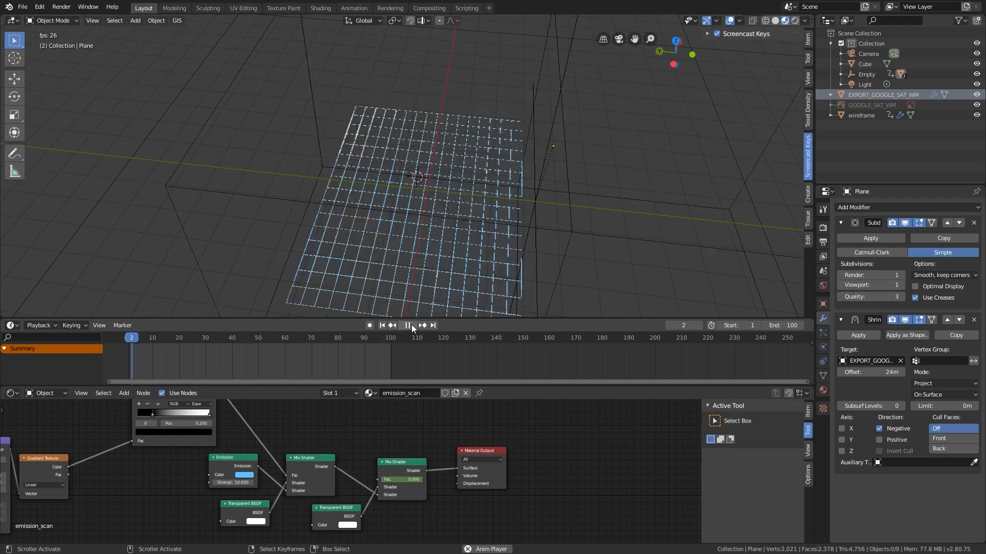
{"action": "left_click", "coordinate": [411, 325]}
{"action": "left_click", "coordinate": [386, 337]}
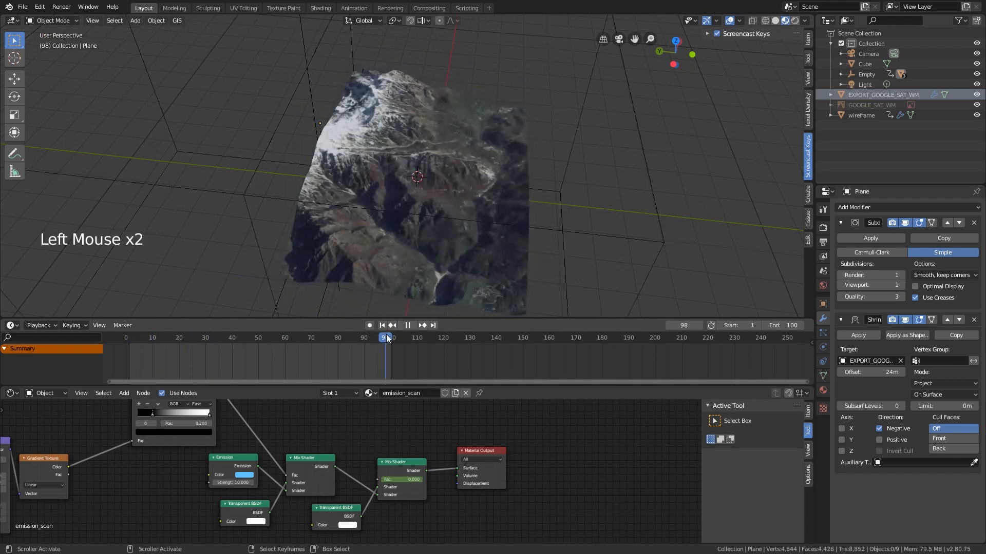
Switch the viewport to rendered shading, and in the World shader add an Environment Texture node connected to the Background node's Color.
{"action": "left_click", "coordinate": [795, 21]}
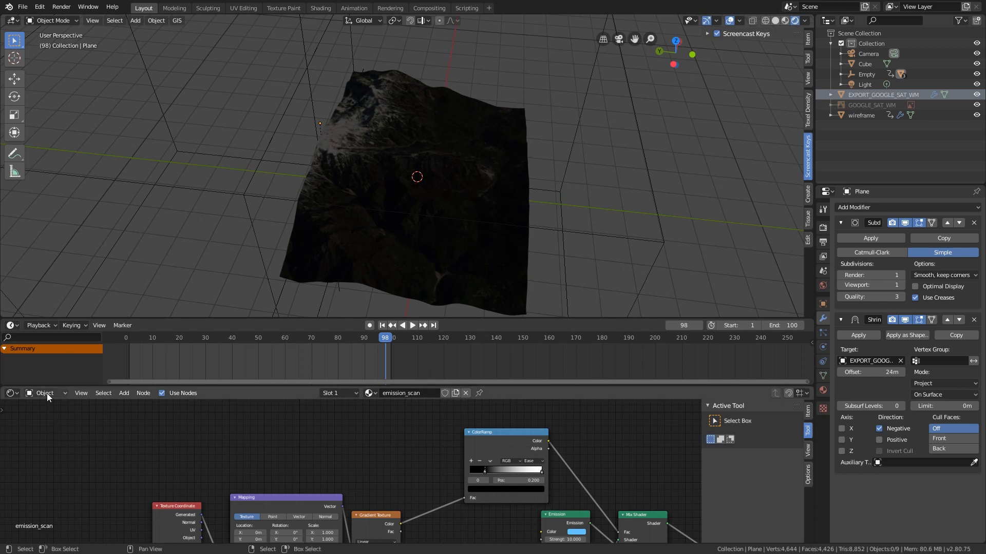
{"action": "left_click_drag", "start_coordinate": [47, 393], "coordinate": [55, 417]}
{"action": "key", "text": "shift+a"}
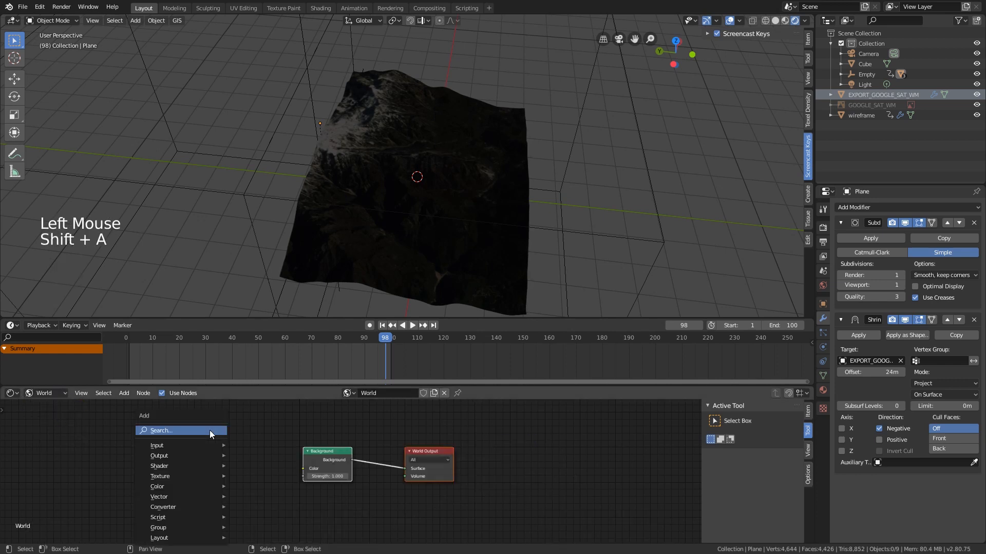
{"action": "type", "text": "env"}
{"action": "left_click", "coordinate": [227, 446]}
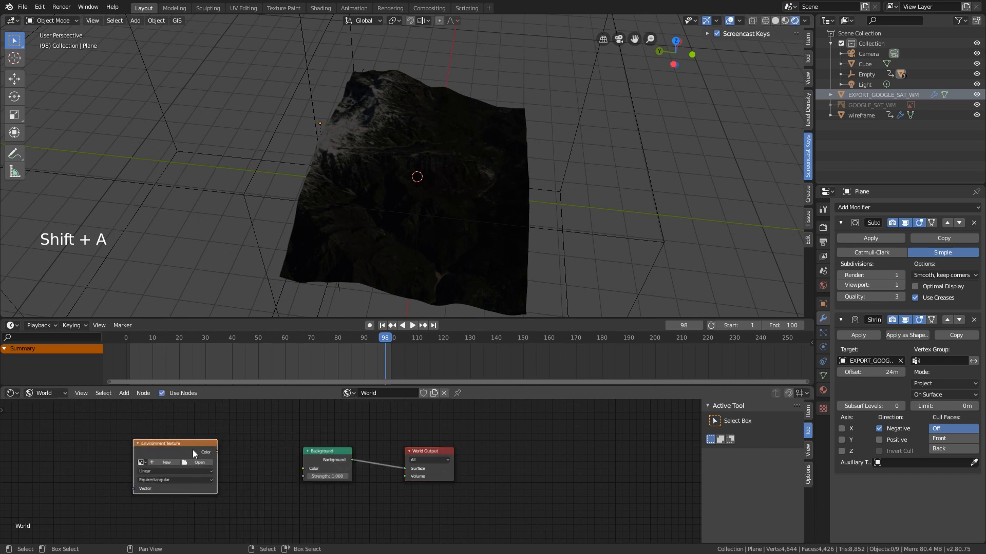
{"action": "left_click_drag", "start_coordinate": [216, 452], "coordinate": [303, 469]}
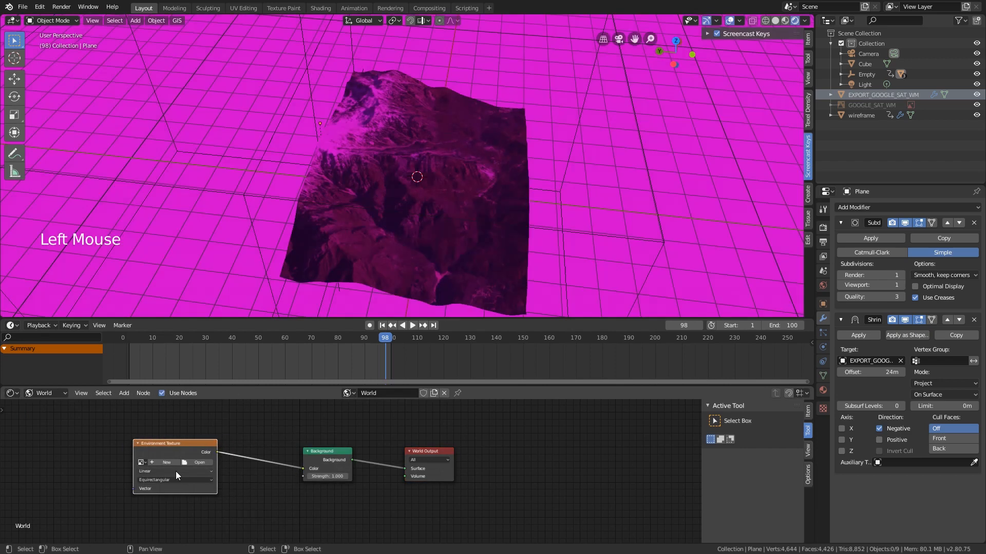
Load cloud_layers_4k.hdr from F:\hdri\ into the Environment Texture node.
{"action": "left_click", "coordinate": [202, 464]}
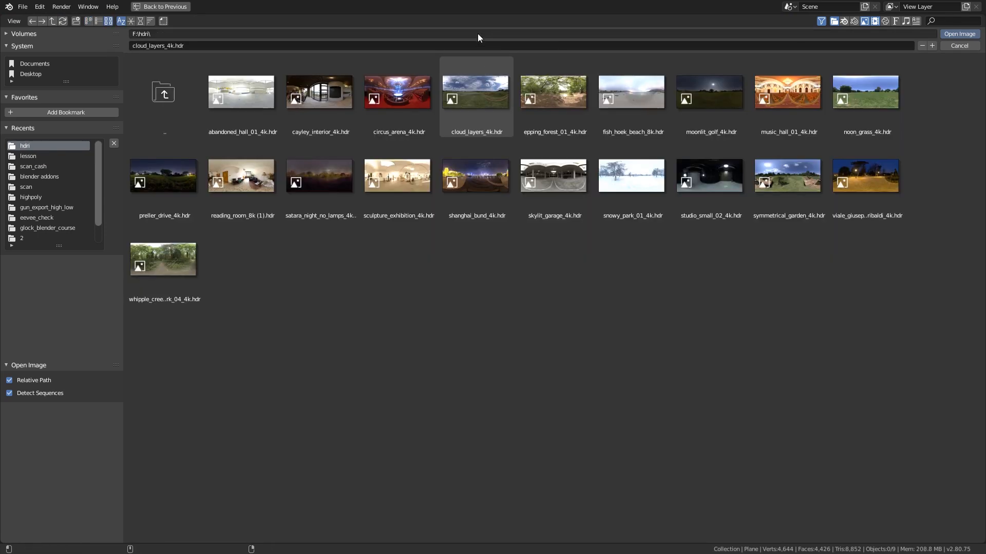
{"action": "left_click", "coordinate": [483, 86]}
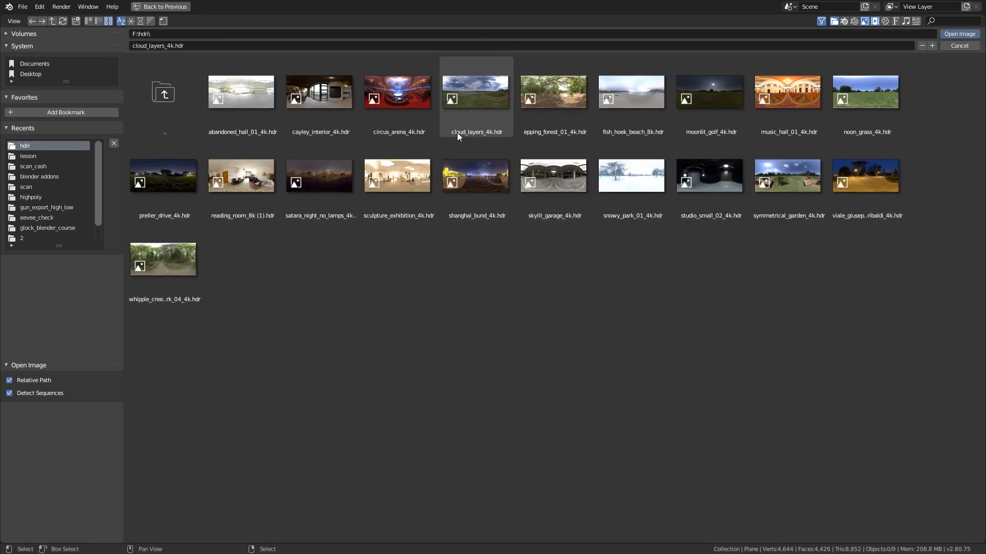
{"action": "left_click", "coordinate": [488, 92]}
{"action": "left_click", "coordinate": [944, 36]}
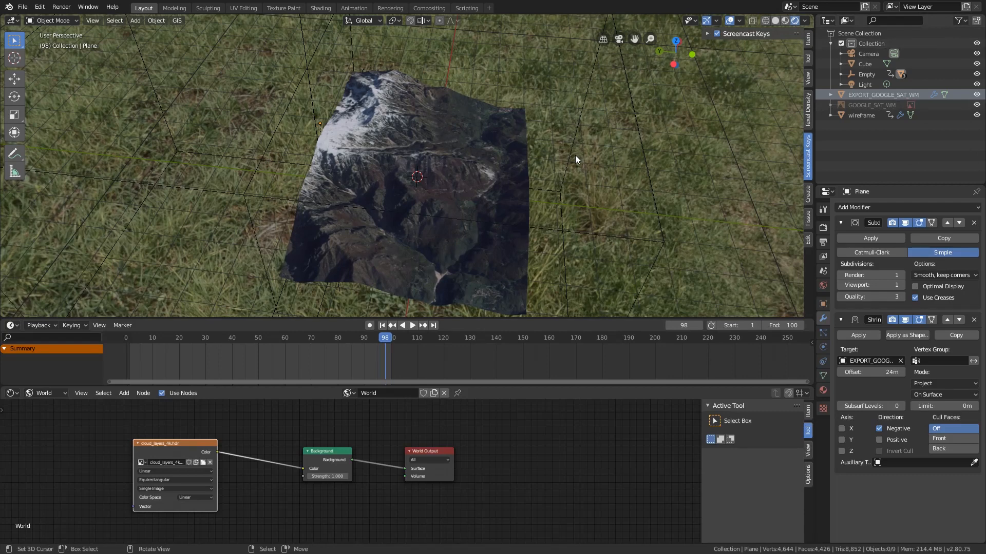
Try a world Background Strength of 0.4, and settle on 0.5.
{"action": "left_click", "coordinate": [326, 476]}
{"action": "type", "text": "0.4"}
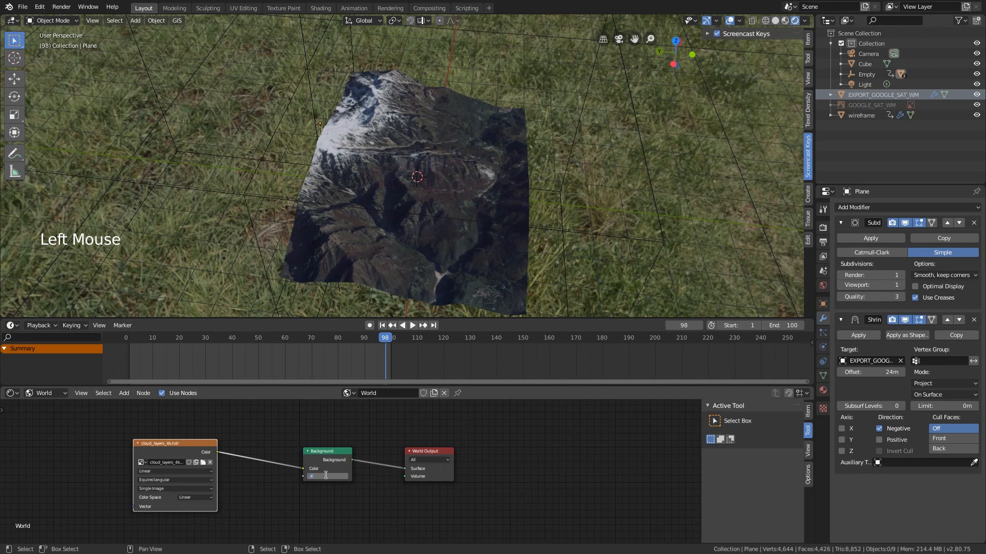
{"action": "key", "text": "Return"}
{"action": "double_click", "coordinate": [326, 475]}
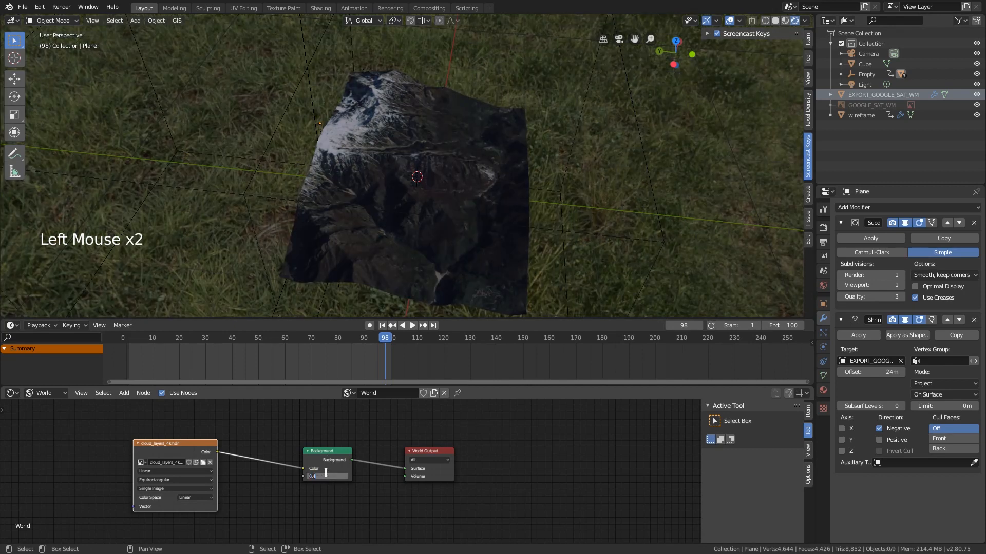
{"action": "type", "text": "0.5"}
{"action": "key", "text": "Return"}
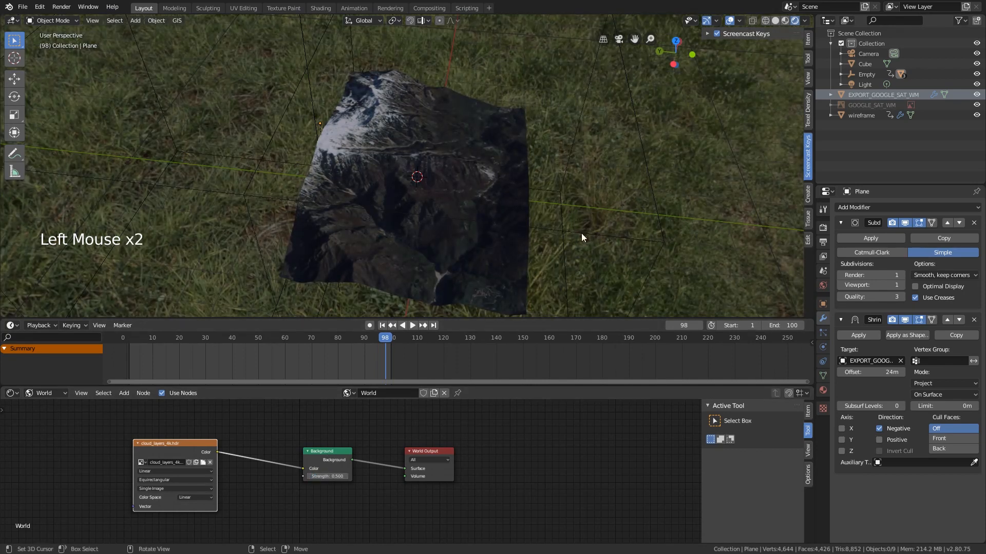
Enable the Transparent film option in the Eevee render settings to hide the HDRI background.
{"action": "left_click", "coordinate": [824, 228]}
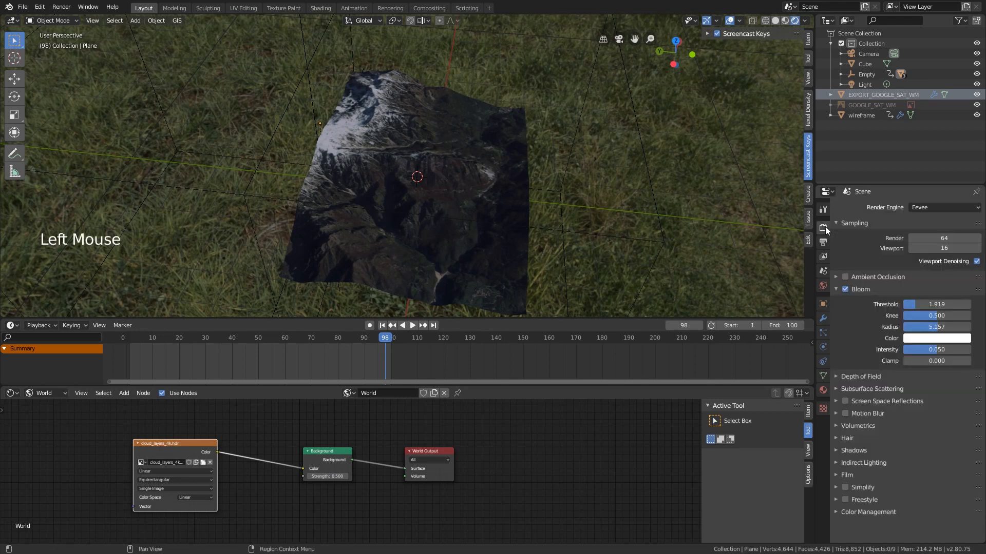
{"action": "left_click", "coordinate": [856, 475]}
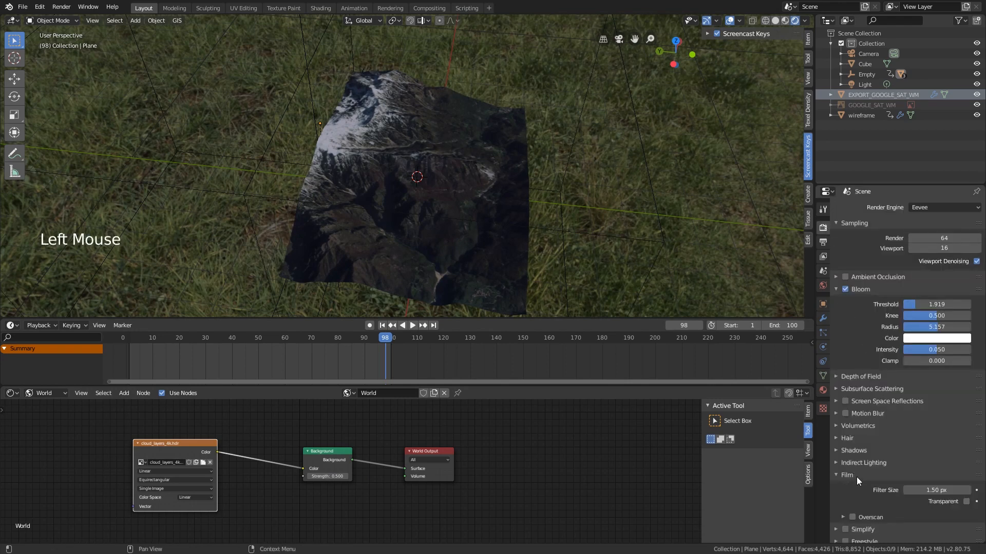
{"action": "left_click", "coordinate": [935, 501]}
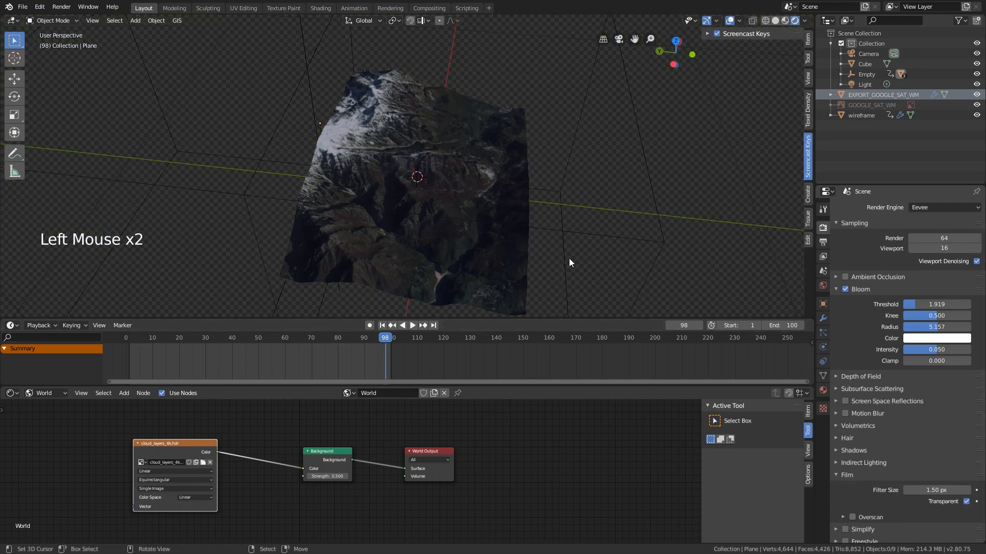
Add a Sun light to the scene.
{"action": "middle_click_drag", "start_coordinate": [546, 217], "coordinate": [537, 191]}
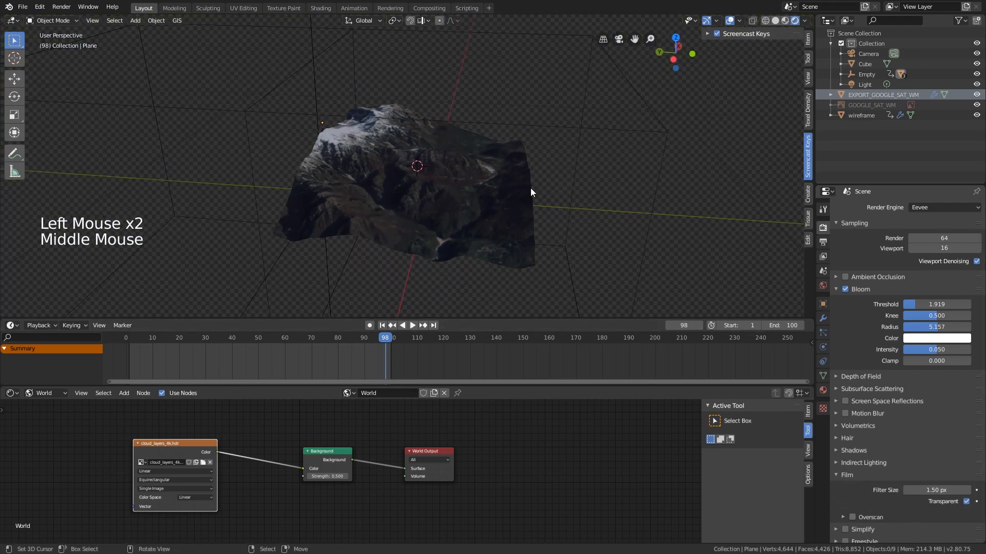
{"action": "scroll", "coordinate": [528, 190], "scroll_direction": "up", "scroll_amount": 2}
{"action": "key", "text": "shift+a"}
{"action": "right_click", "coordinate": [612, 180]}
{"action": "key", "text": "shift+a"}
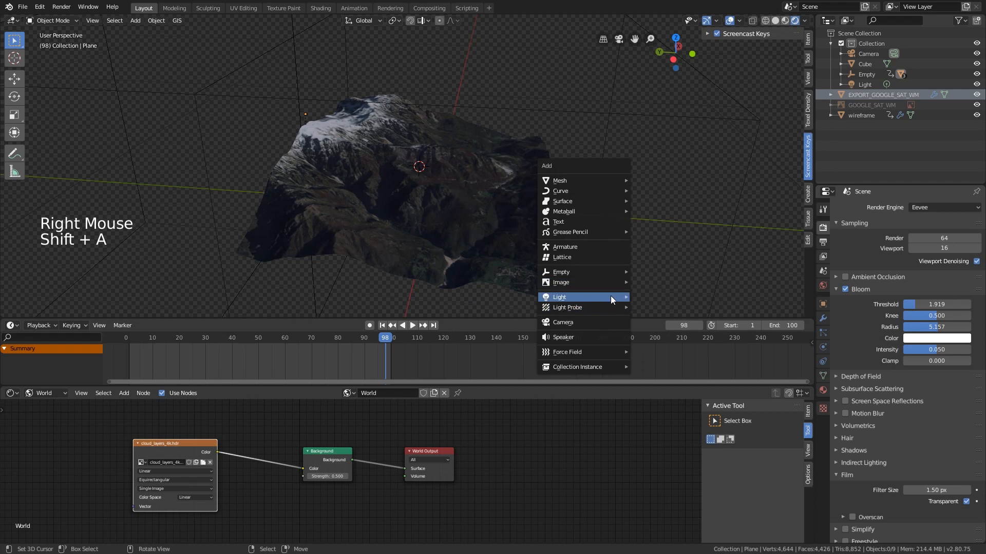
{"action": "mouse_move", "coordinate": [610, 296]}
{"action": "left_click", "coordinate": [649, 308]}
Rotate the Sun light freehand to tilt its direction, and move it up above the terrain.
{"action": "middle_click_drag", "start_coordinate": [522, 186], "coordinate": [627, 161]}
{"action": "key", "text": "r"}
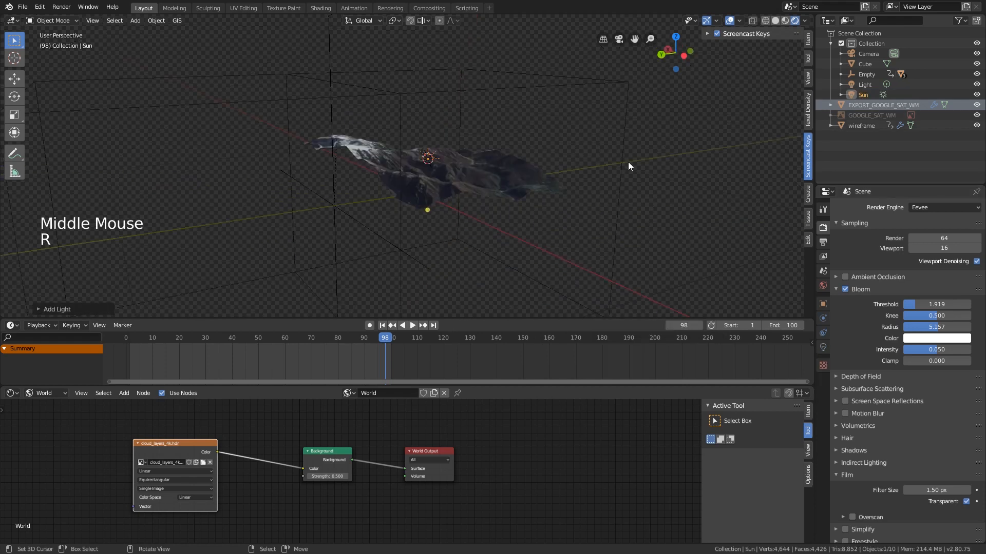
{"action": "key", "text": "r"}
{"action": "left_click", "coordinate": [586, 207]}
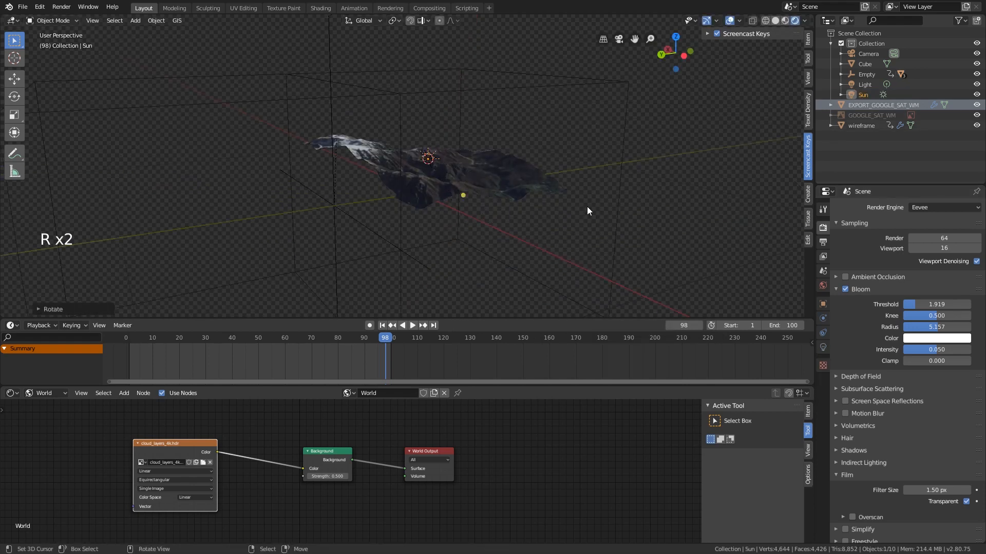
{"action": "middle_click_drag", "start_coordinate": [587, 206], "coordinate": [555, 183]}
{"action": "key", "text": "g"}
{"action": "left_click", "coordinate": [516, 140]}
Rotate the Sun light further in two freehand turns so that it lights the terrain's slopes.
{"action": "middle_click_drag", "start_coordinate": [516, 141], "coordinate": [448, 186]}
{"action": "key", "text": "r"}
{"action": "left_click", "coordinate": [525, 237]}
{"action": "key", "text": "r"}
{"action": "left_click", "coordinate": [572, 135]}
Raise the Sun light's Strength to about 1.69.
{"action": "scroll", "coordinate": [448, 186], "scroll_direction": "up", "scroll_amount": 4}
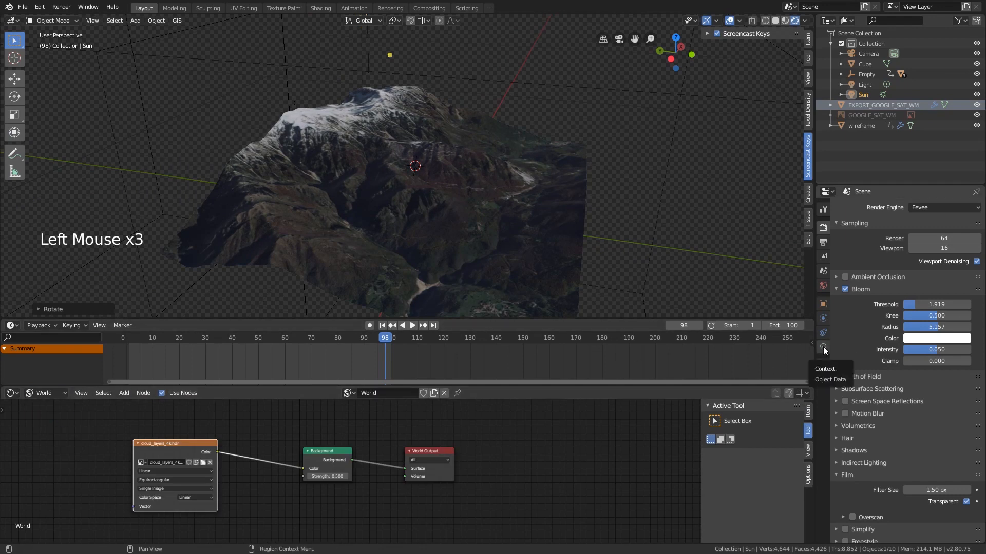
{"action": "left_click", "coordinate": [823, 347]}
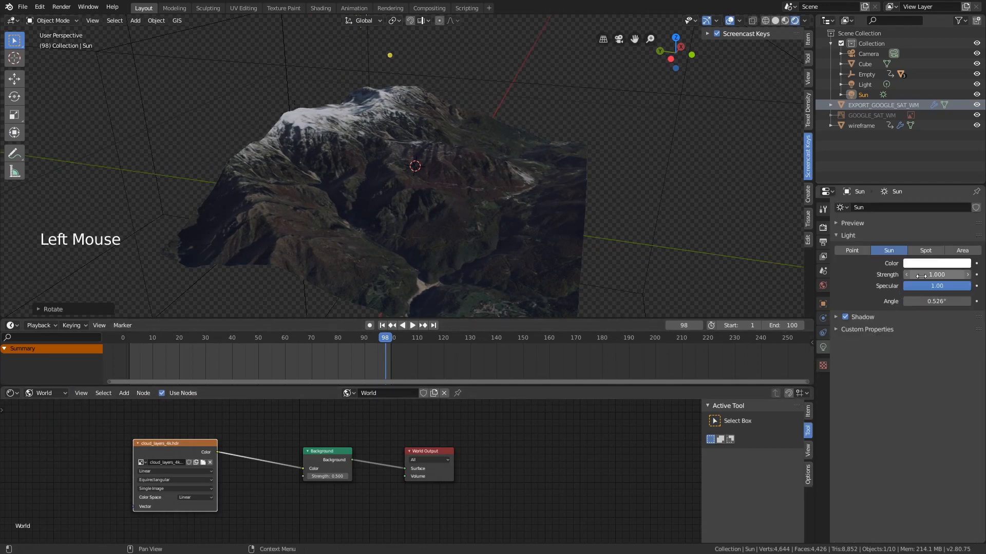
{"action": "left_click_drag", "start_coordinate": [936, 274], "coordinate": [948, 274]}
Play back the animation in the rendered view to check the wireframe, scan strip and new lighting.
{"action": "left_click", "coordinate": [413, 325]}
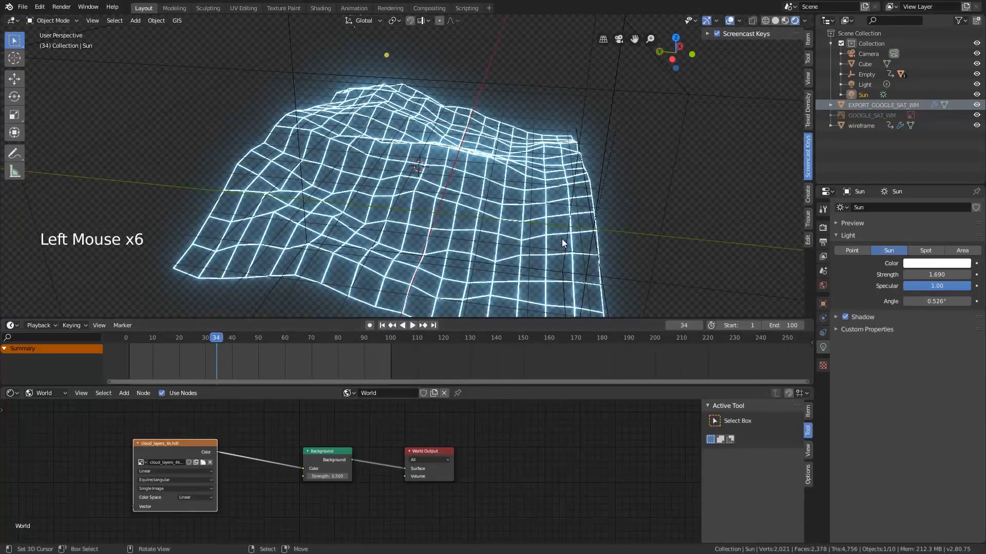
{"action": "left_click", "coordinate": [409, 325]}
{"action": "left_click", "coordinate": [411, 326]}
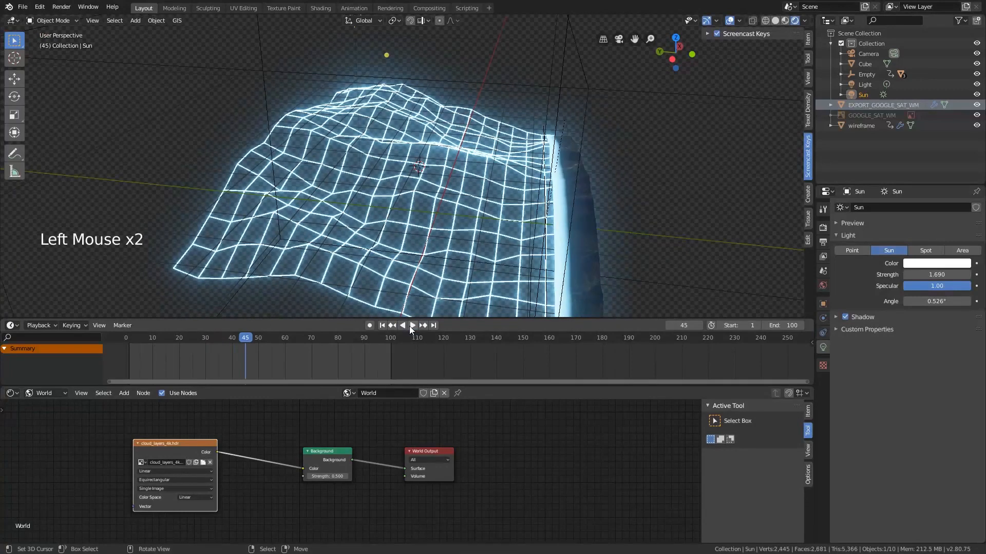